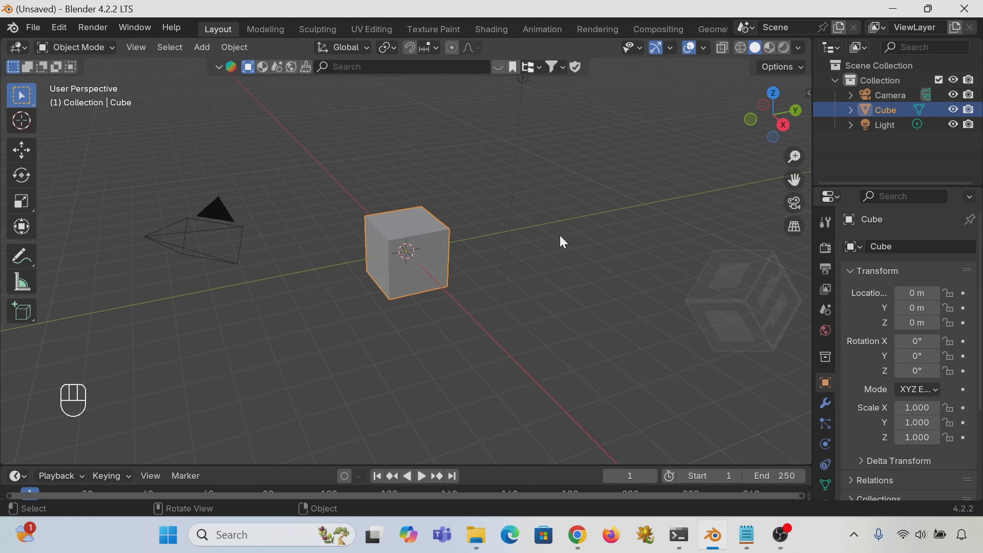
- Switch from Blender to Chrome and open the mixamo.com website
middle_drag(549, 222, 547, 231)
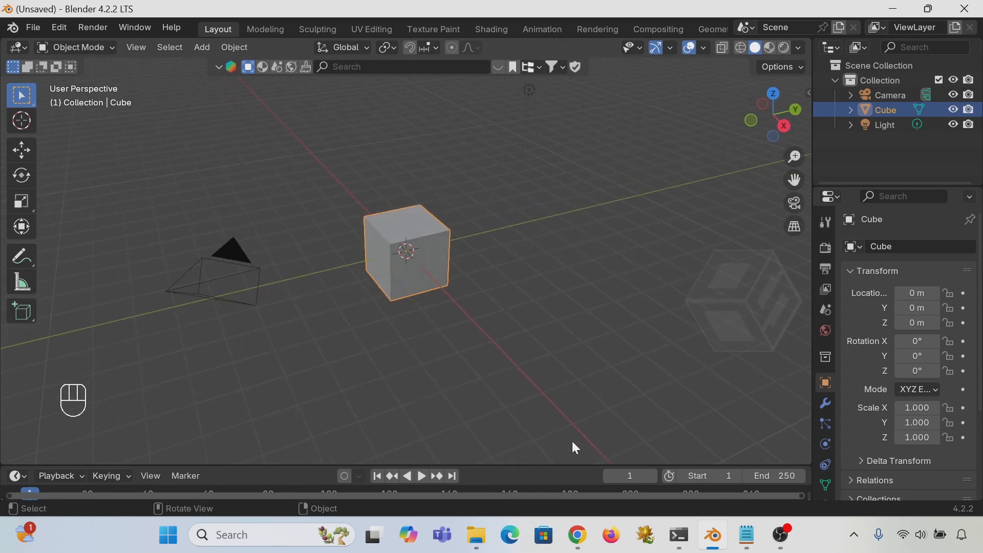
click(581, 544)
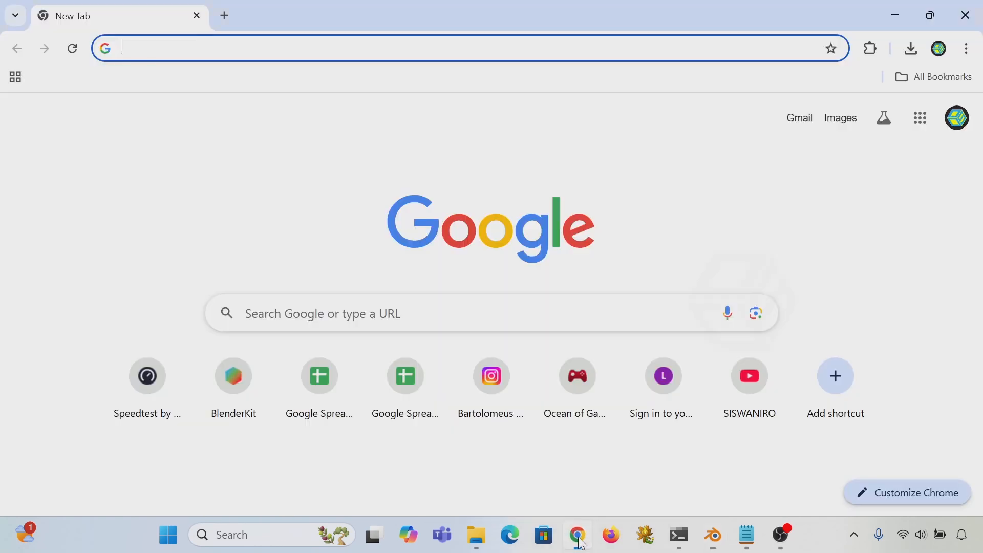
click(162, 47)
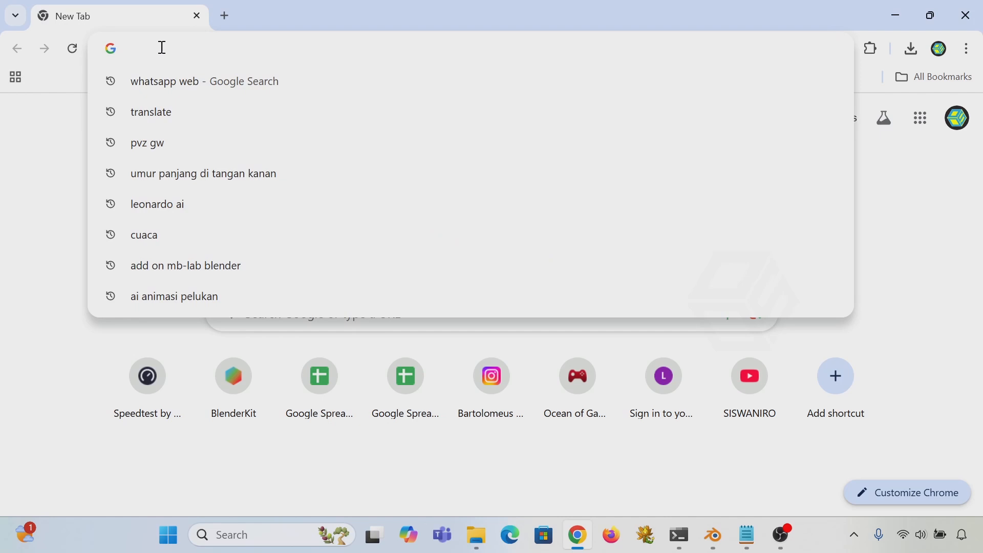
text(mixa)
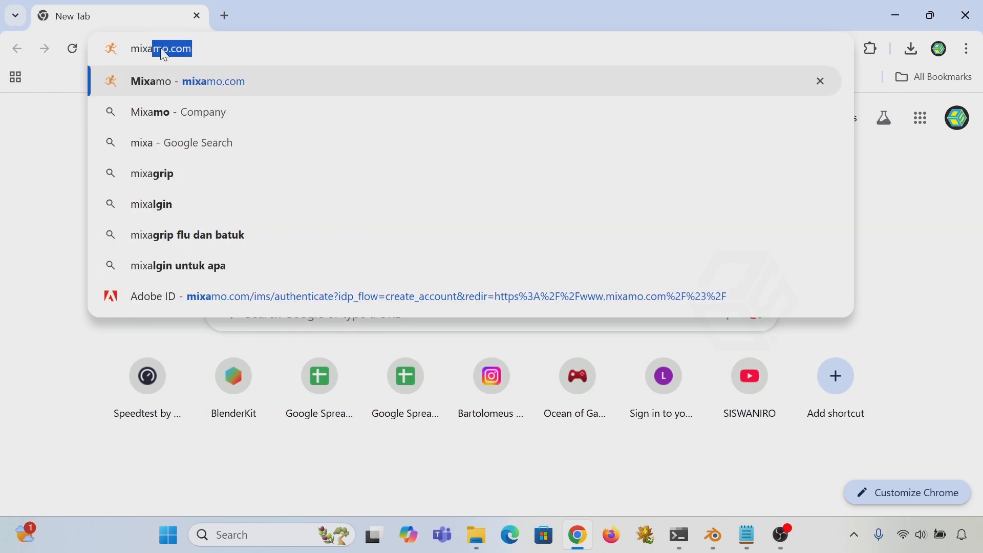
click(168, 92)
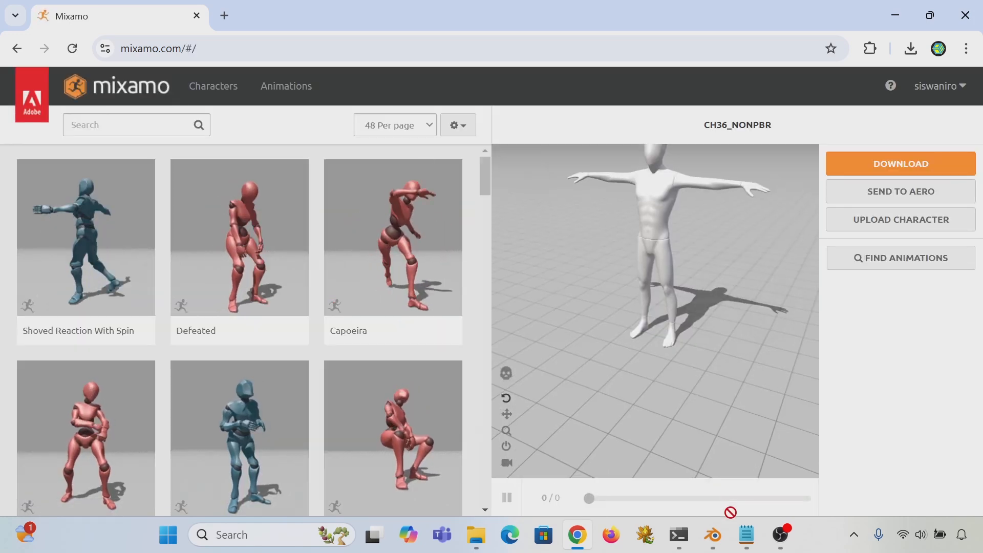
- Switch to the Notepad character list and copy the character name JAMES from its first line
click(747, 543)
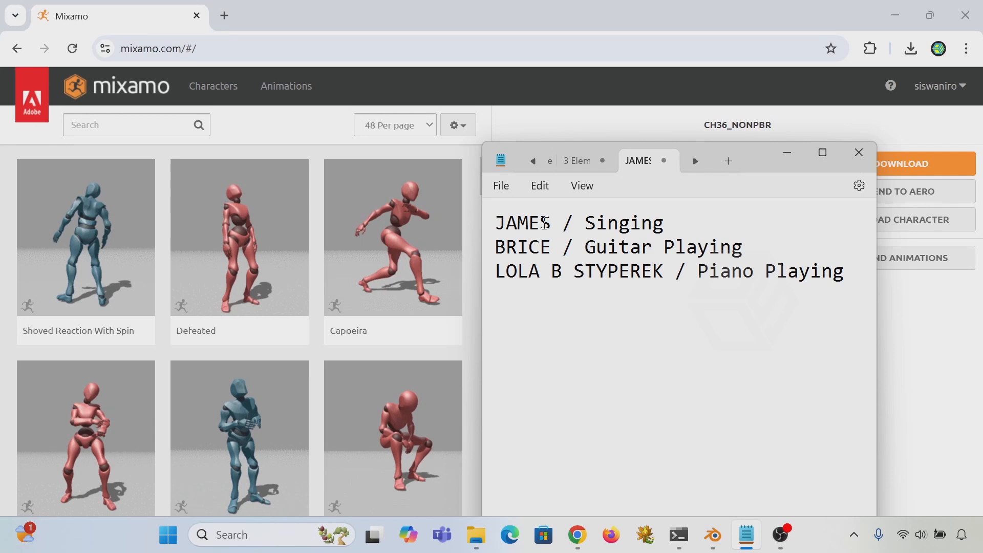
drag(551, 223, 494, 224)
double_click(522, 248)
drag(552, 223, 494, 224)
key(ctrl+c)
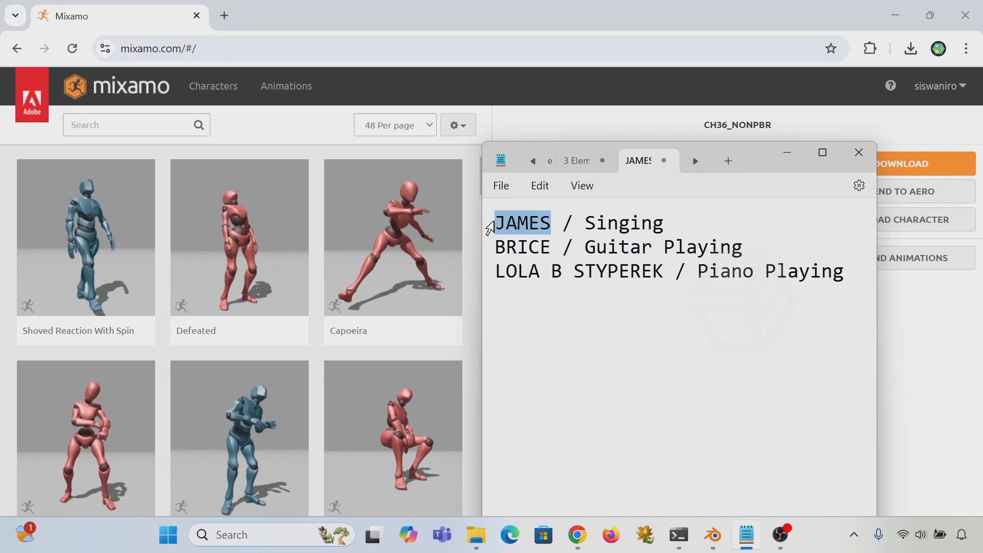
- Search the Mixamo characters for the copied name JAMES and load the James character
click(220, 87)
click(120, 127)
key(ctrl+v)
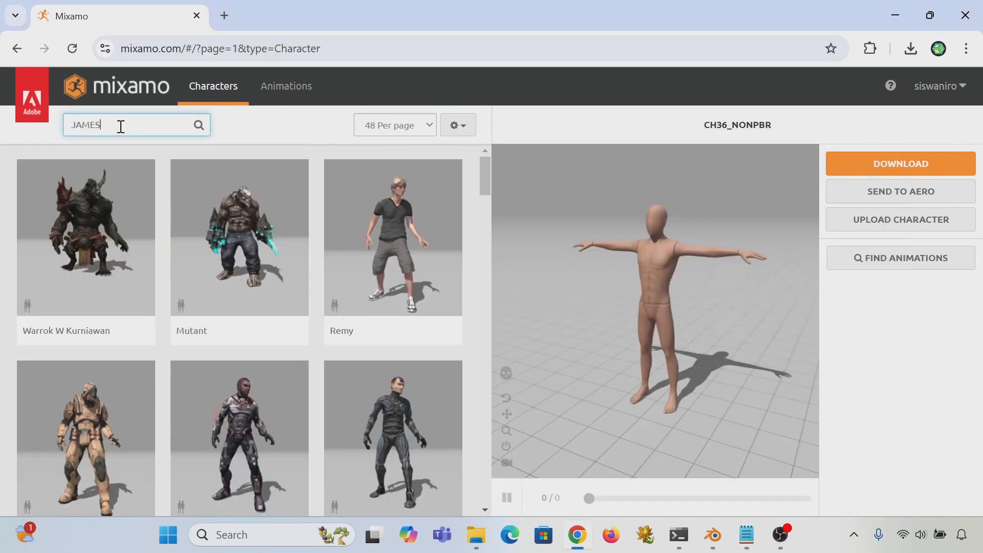
key(Return)
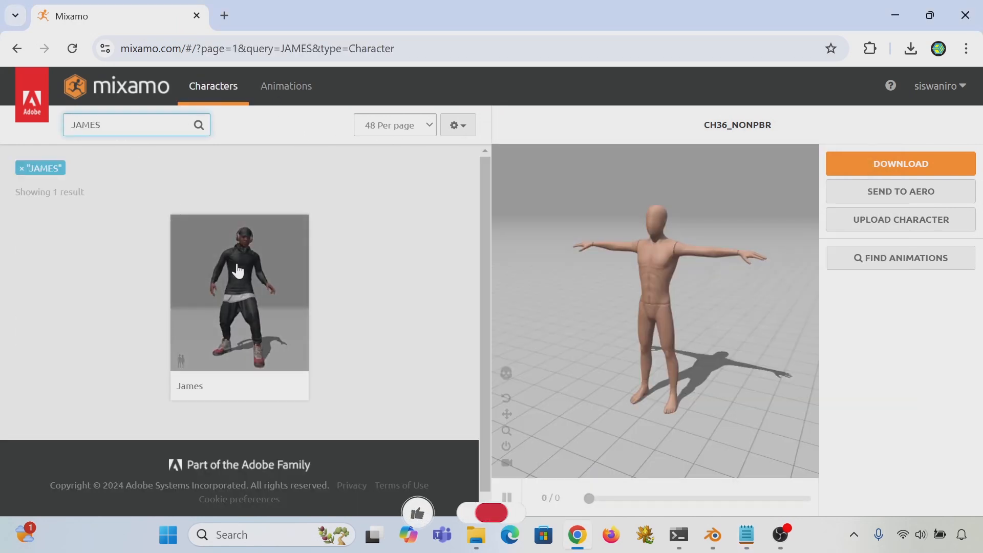
click(237, 271)
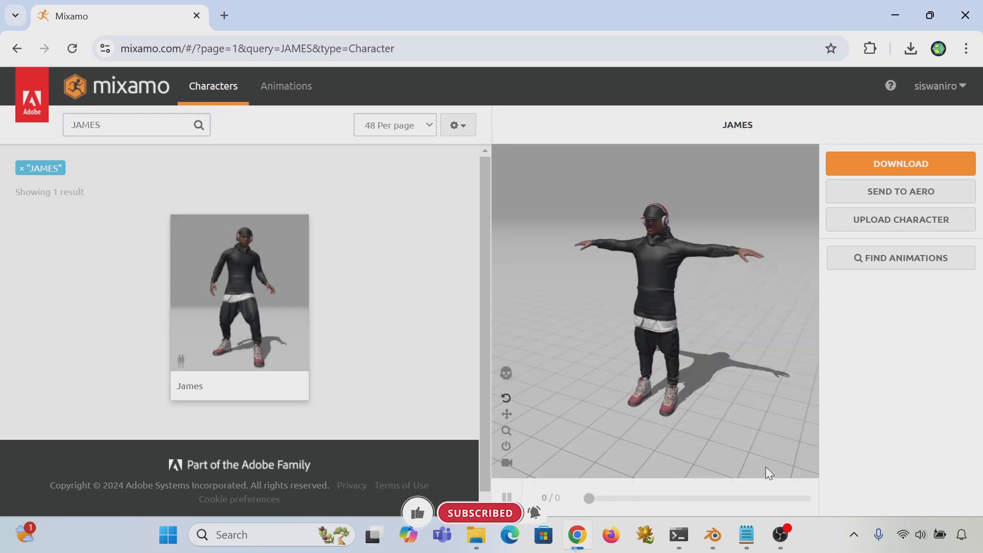
- Switch to the Notepad list and copy the animation name Singing from the JAMES line
click(746, 534)
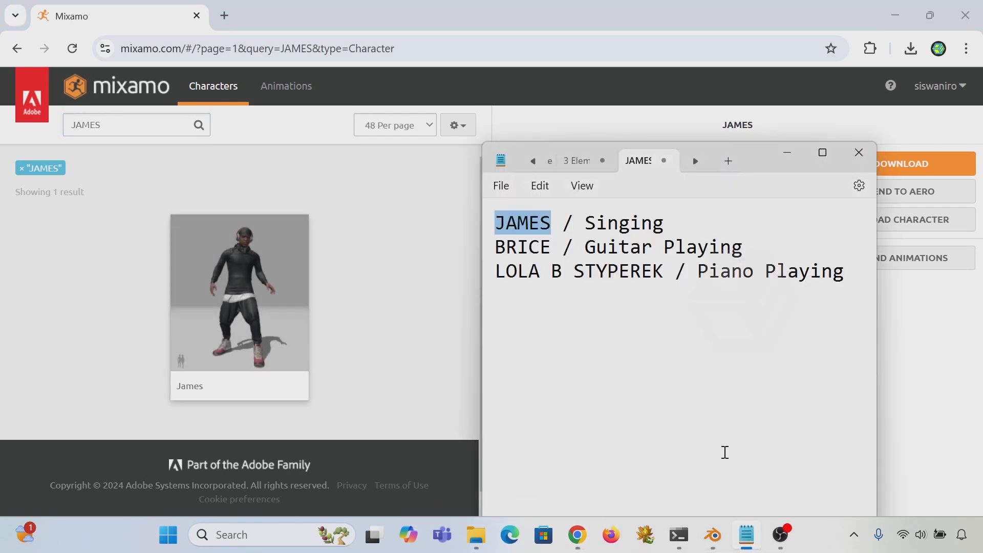
drag(669, 234, 590, 231)
key(ctrl+c)
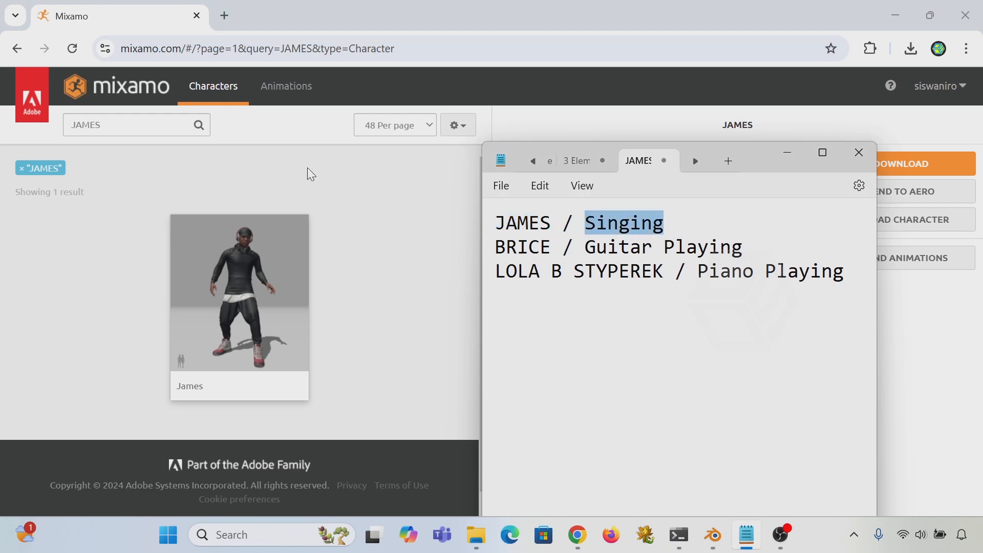
- Search the Mixamo animations for Singing in place of JAMES and apply the Singing animation to James
click(302, 90)
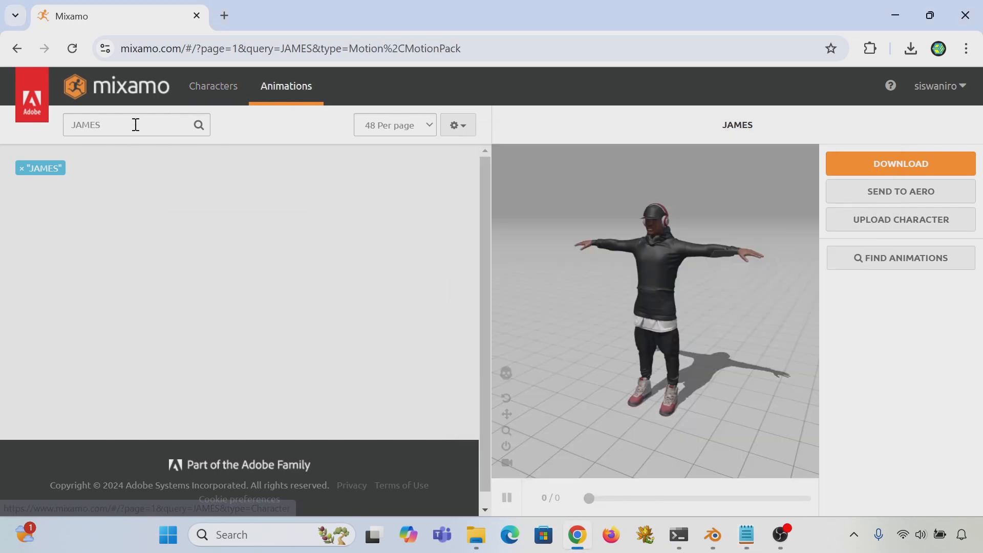
click(135, 125)
drag(135, 125, 38, 128)
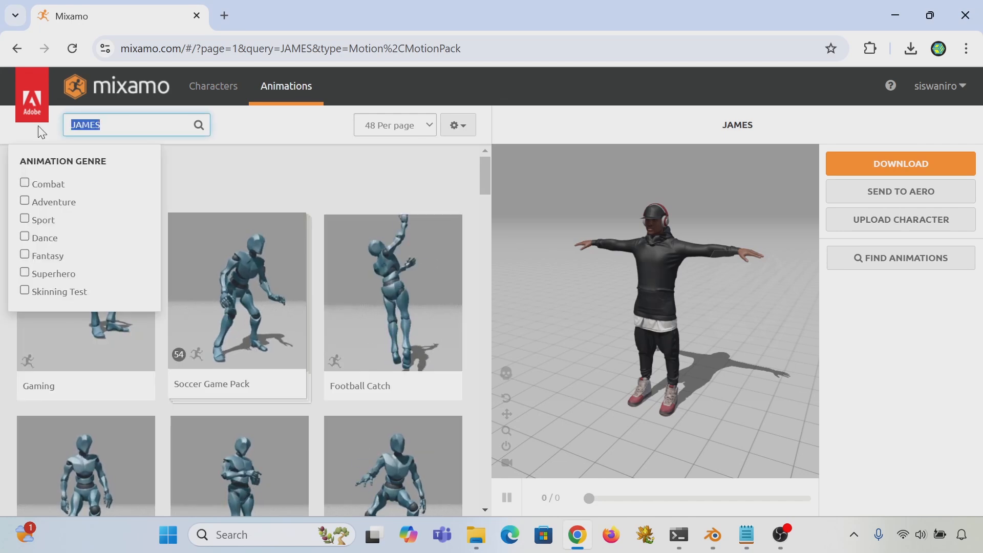
key(ctrl+v)
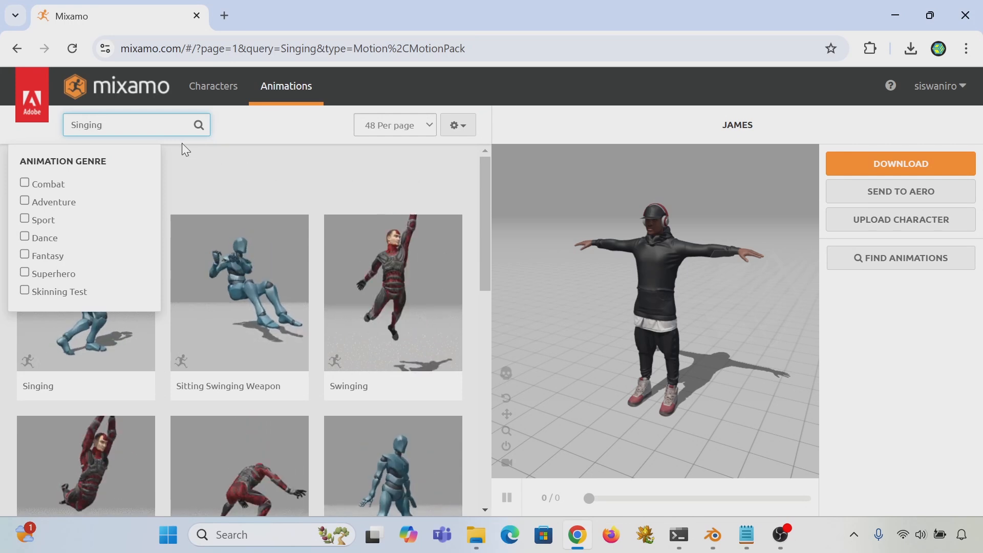
click(200, 126)
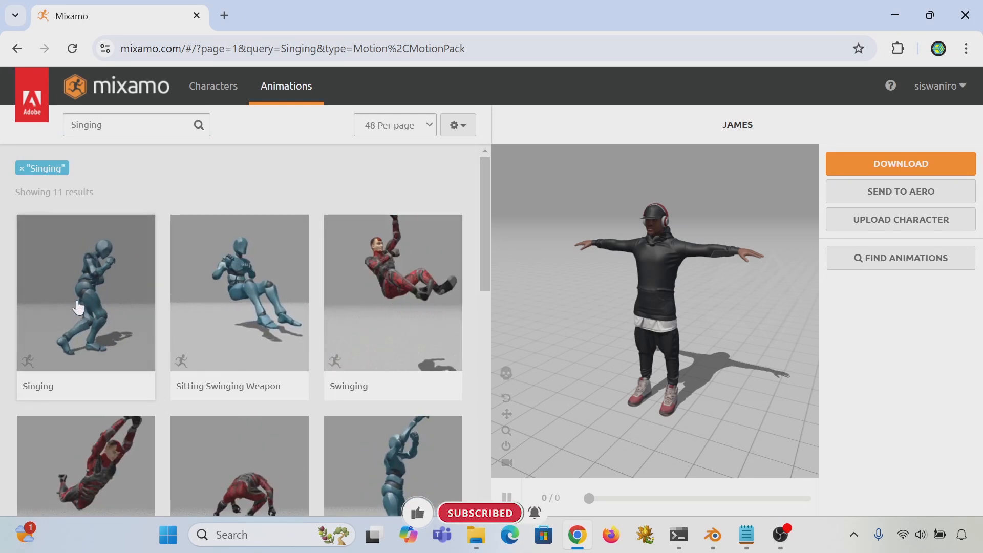
mouse_move(486, 219)
mouse_down()
mouse_move(492, 311)
mouse_move(495, 208)
mouse_up()
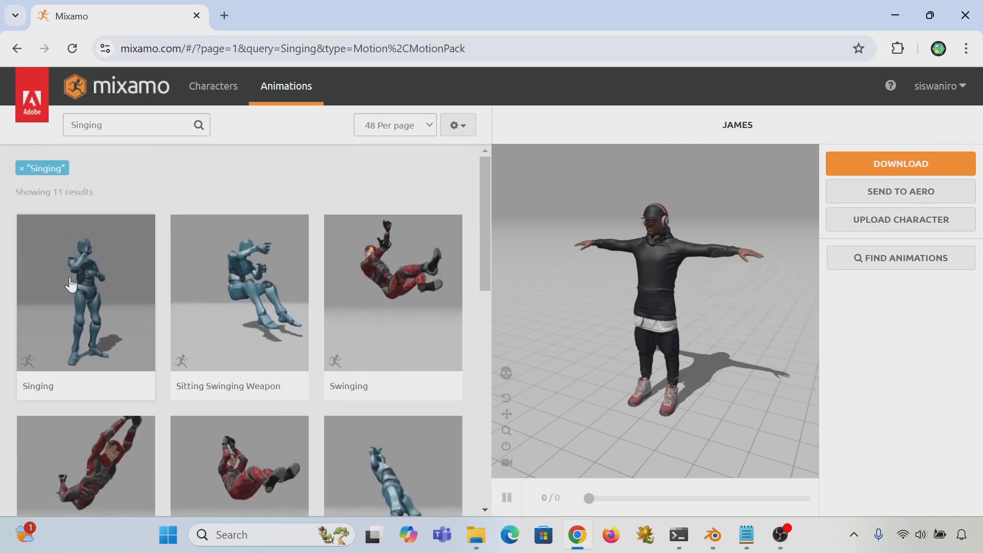
click(71, 285)
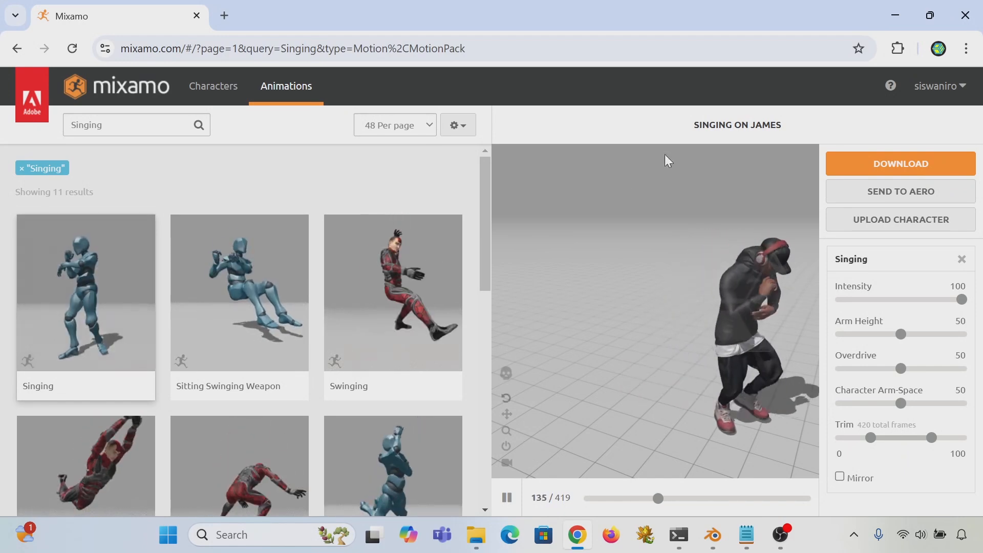
- Download the Singing animation on James as FBX Binary with skin, at 30 frames per second and no keyframe reduction
click(903, 165)
click(528, 233)
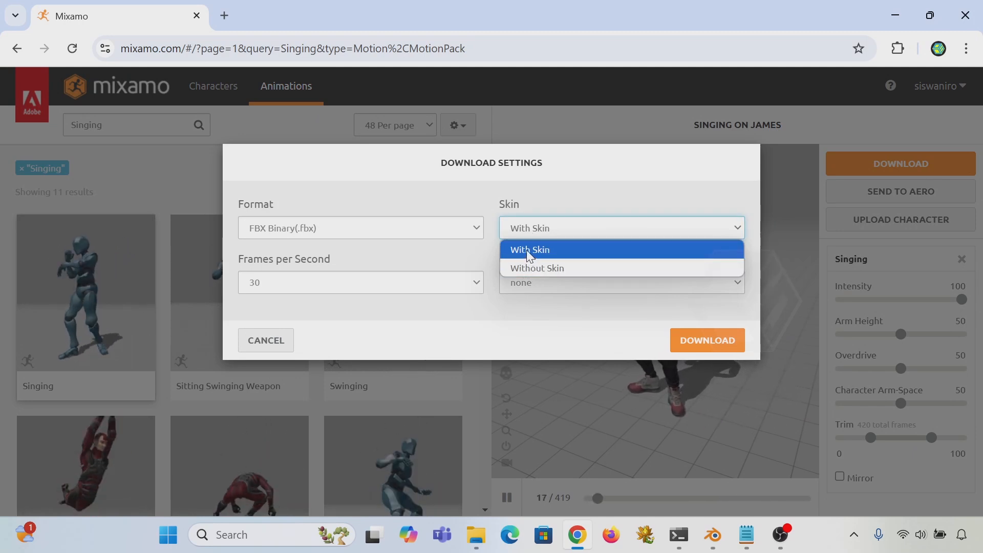
click(529, 254)
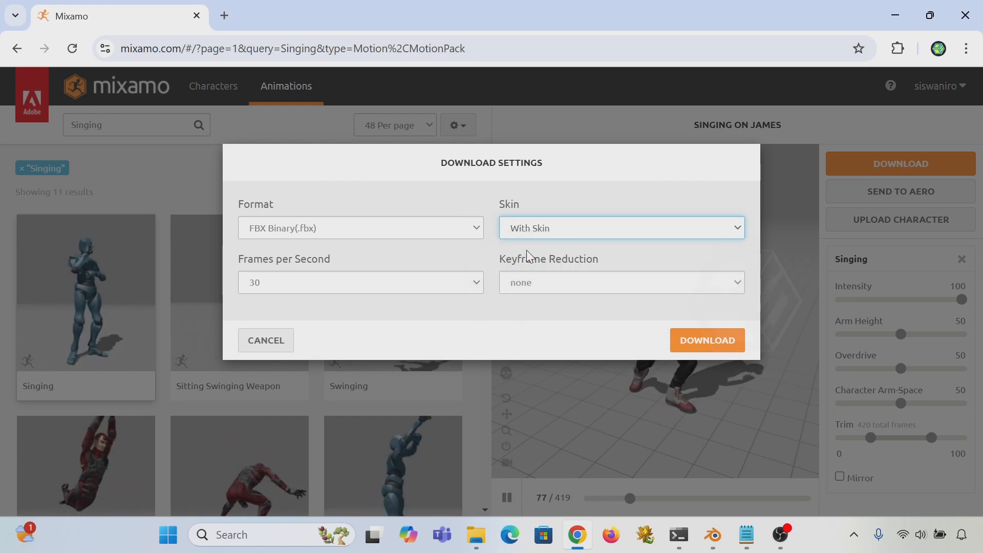
click(701, 340)
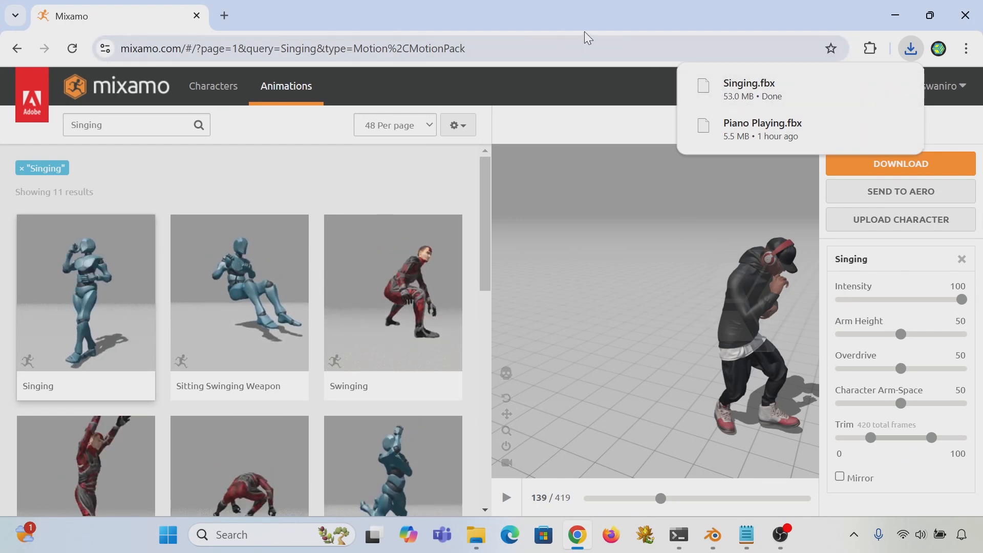
- Switch to the Notepad list and copy the character name BRICE from its second line
click(747, 534)
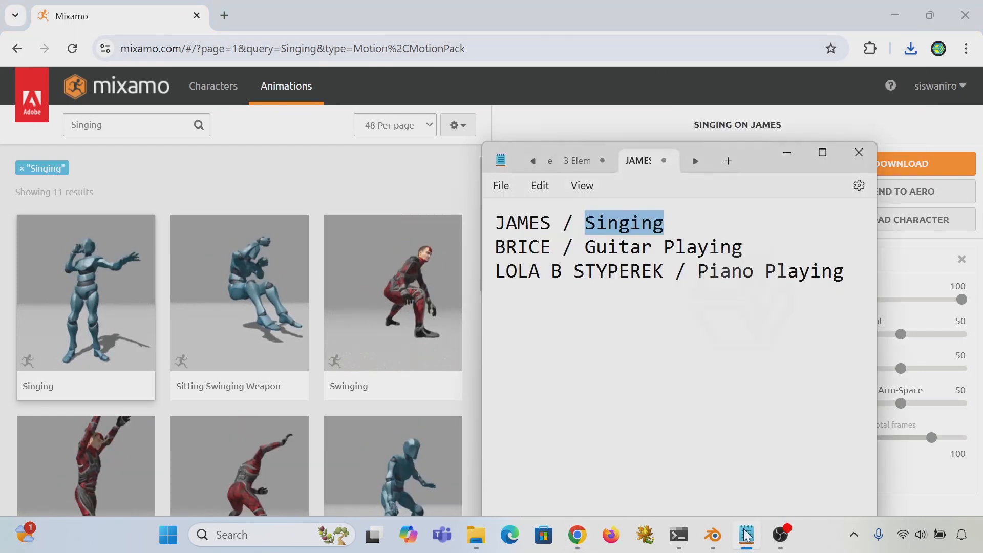
drag(497, 247, 553, 250)
key(ctrl+c)
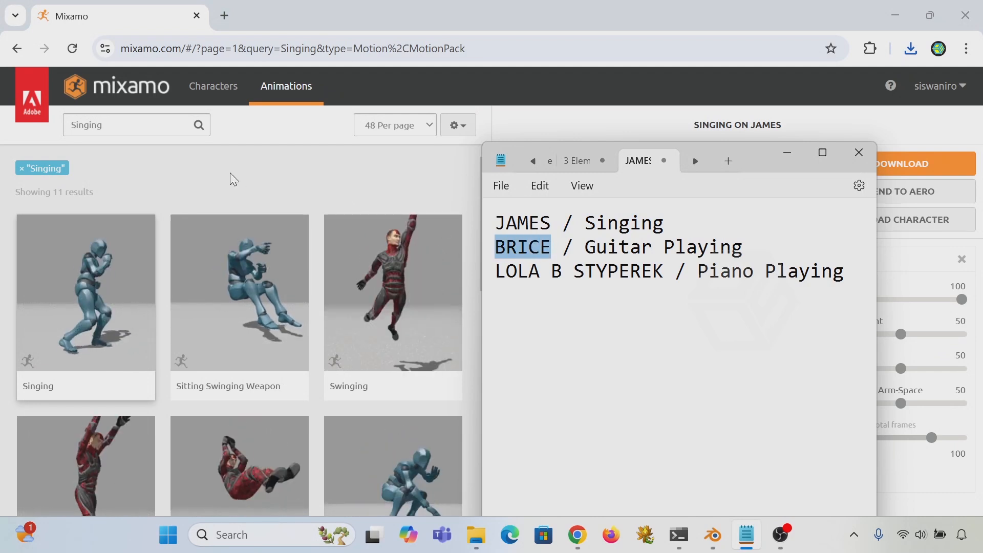
- Search the Mixamo characters for the copied name BRICE and load the Bryce character
click(213, 86)
key(ctrl+a)
key(ctrl+v)
key(Return)
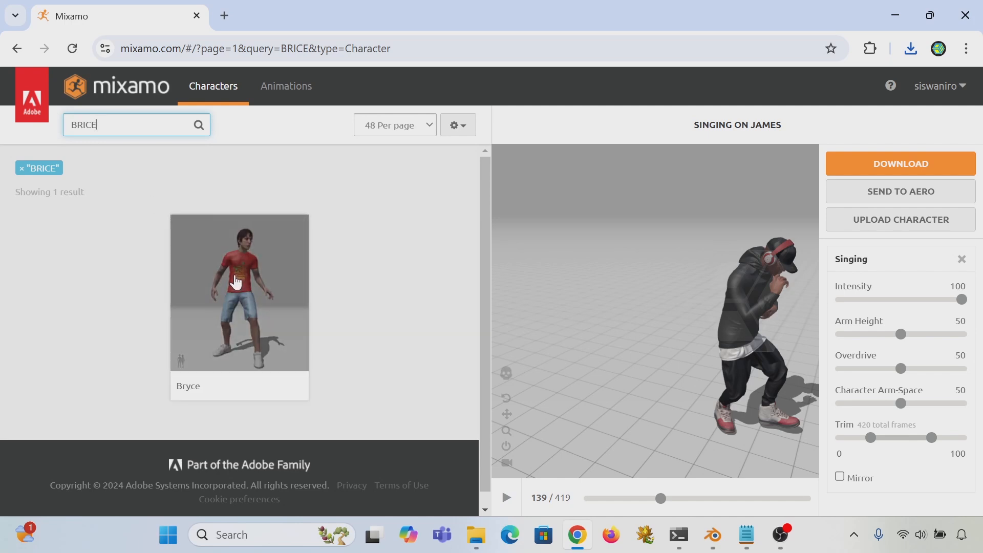
click(236, 281)
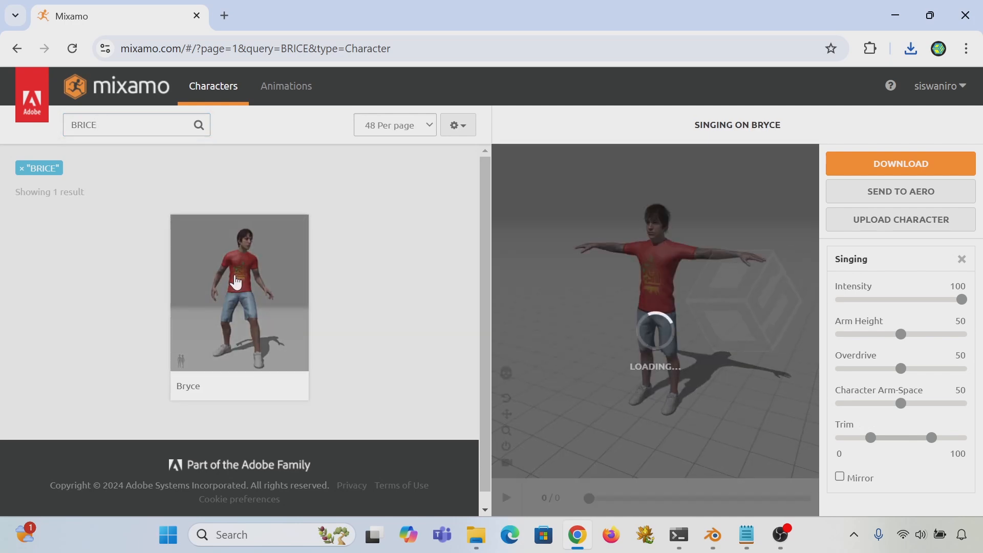
- Show Mixamo's animations, and copy the animation name Guitar Playing from the BRICE line in Notepad
click(290, 89)
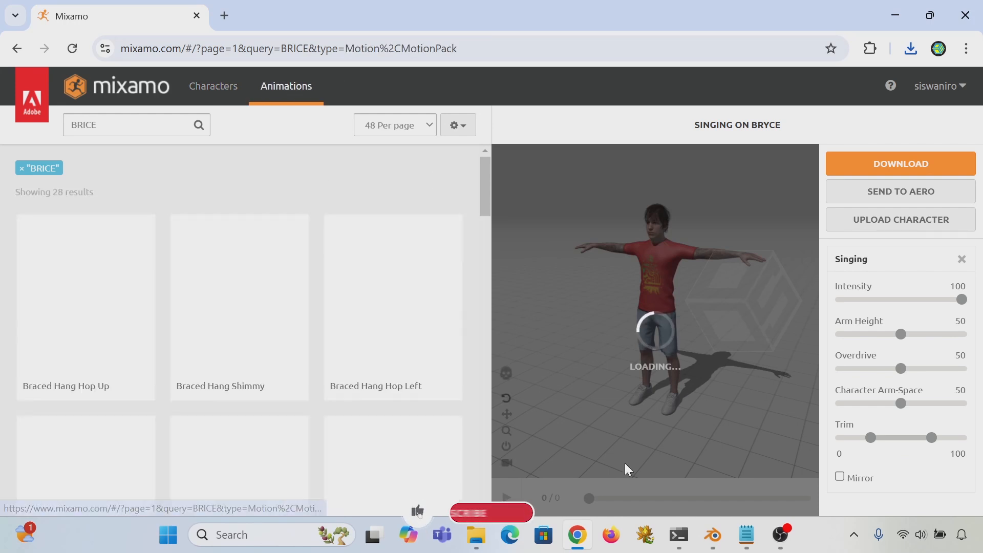
click(746, 534)
drag(742, 248, 585, 251)
key(ctrl+c)
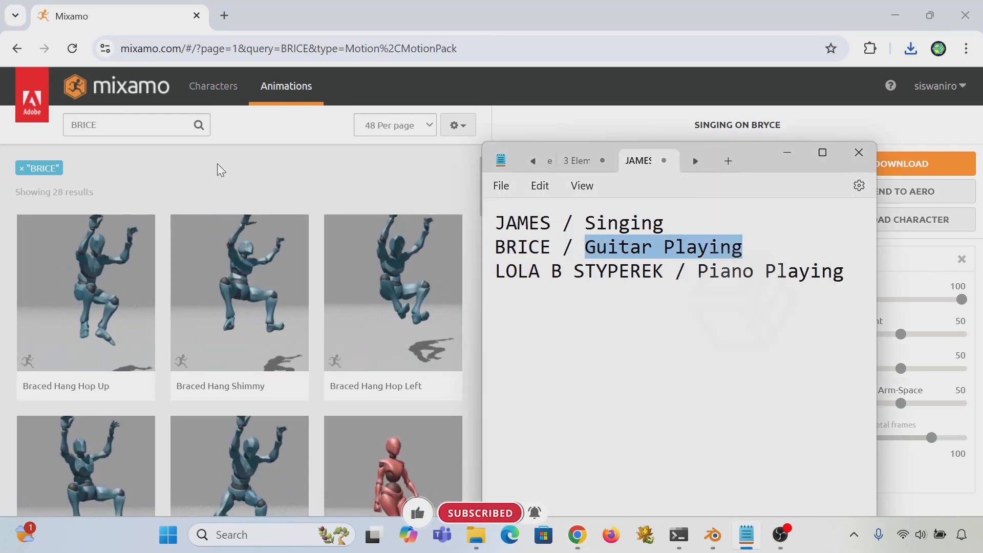
- Search the Mixamo animations for Guitar Playing and apply the first Guitar Playing animation to Bryce
click(131, 125)
drag(112, 135, 41, 132)
key(ctrl+v)
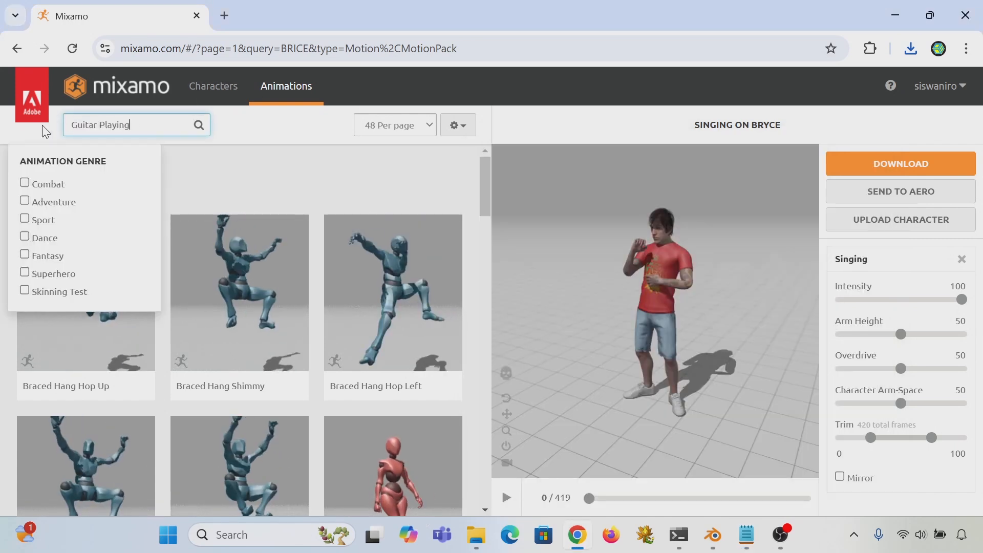
key(Return)
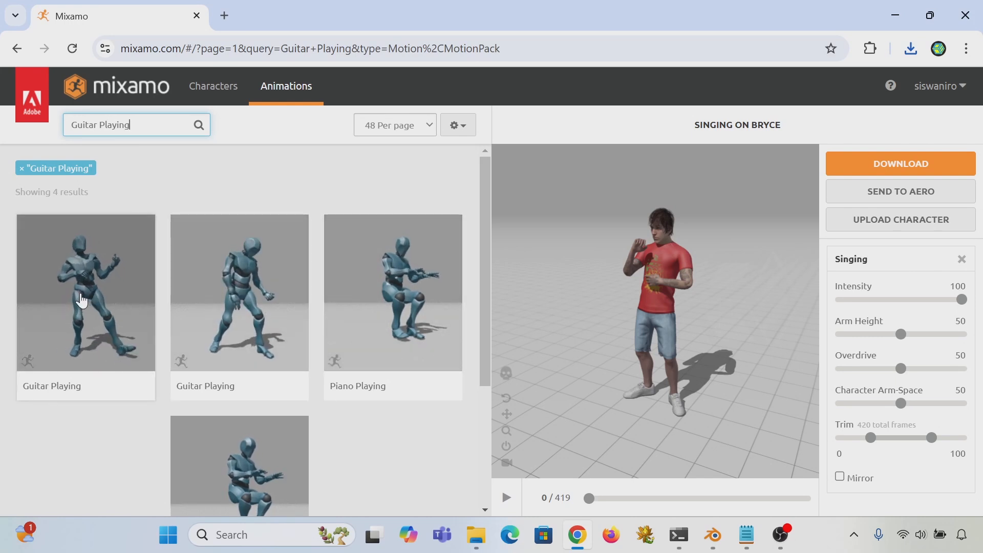
click(88, 294)
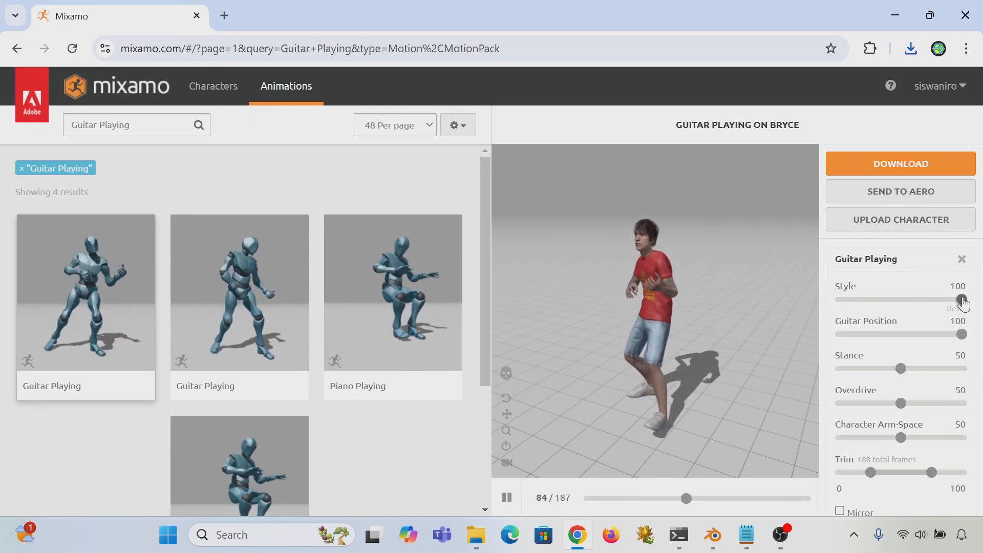
- Try Style values of 4, 45 and 100 on Bryce's Guitar Playing animation and set the Style to 21
drag(807, 296, 765, 305)
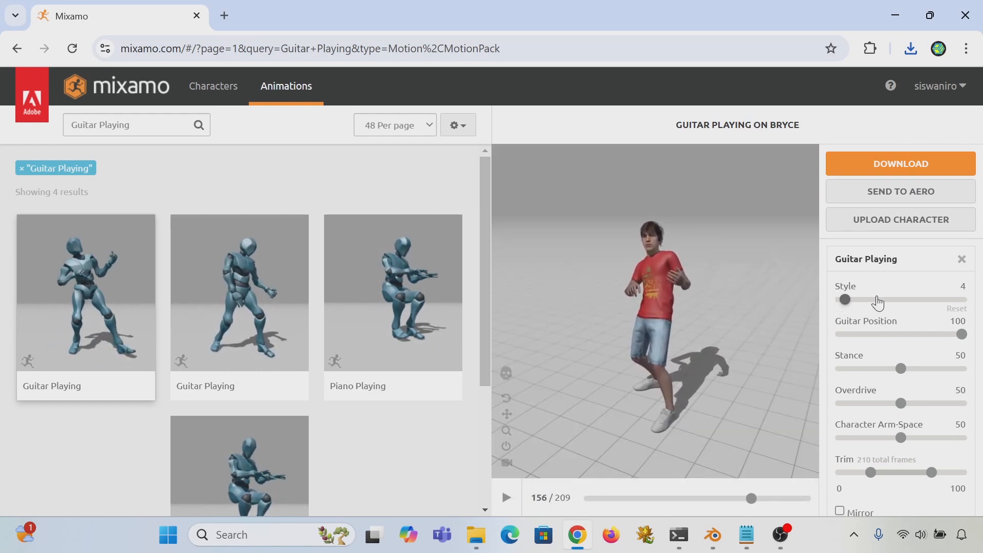
click(884, 299)
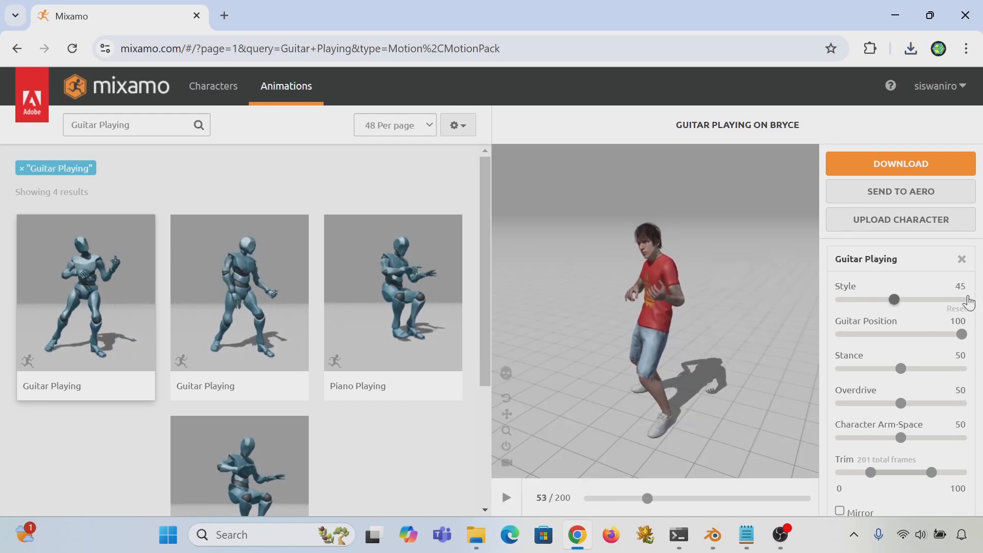
click(960, 300)
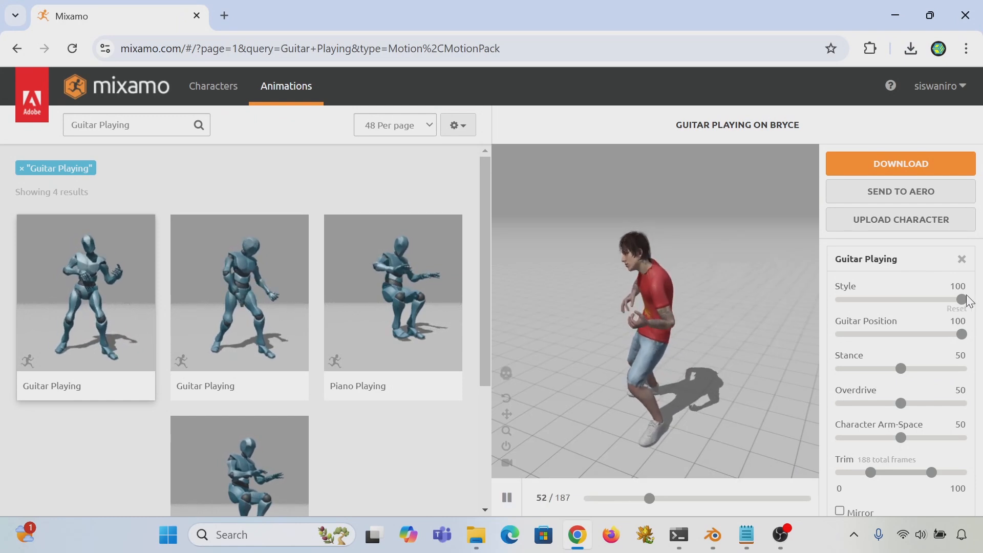
click(870, 300)
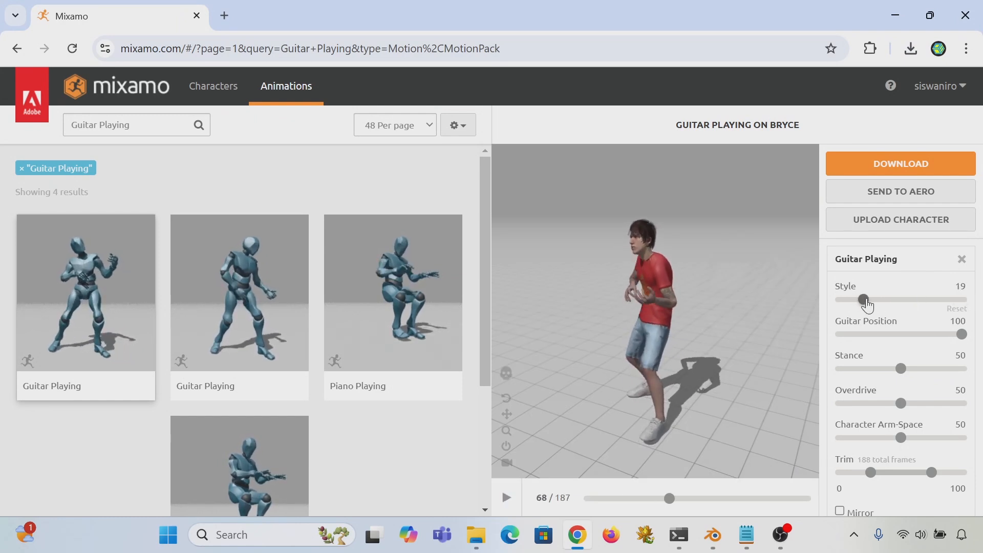
click(865, 301)
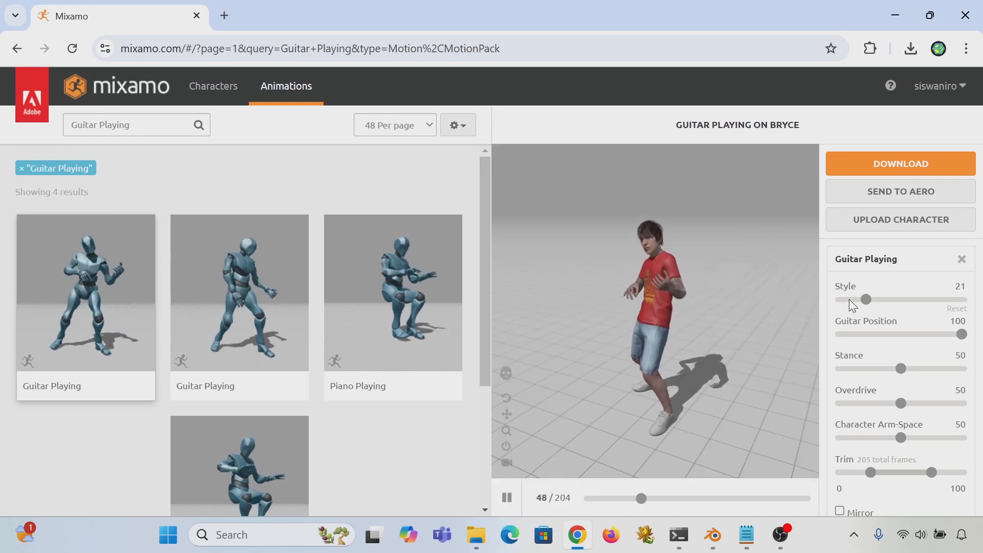
- Set the Style of Bryce's Guitar Playing animation to 0 and download it as FBX Binary with skin at 30 frames per second
drag(866, 299, 838, 301)
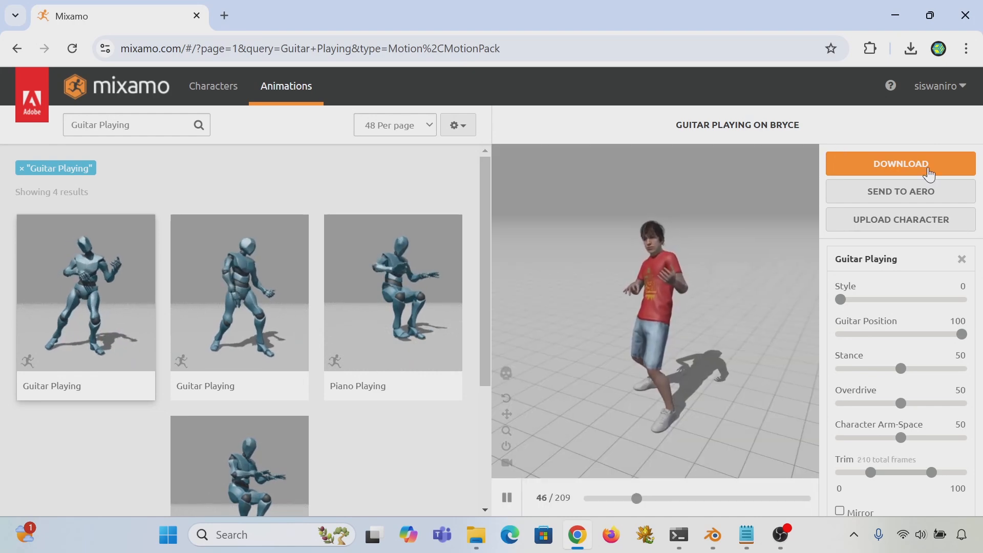
click(927, 169)
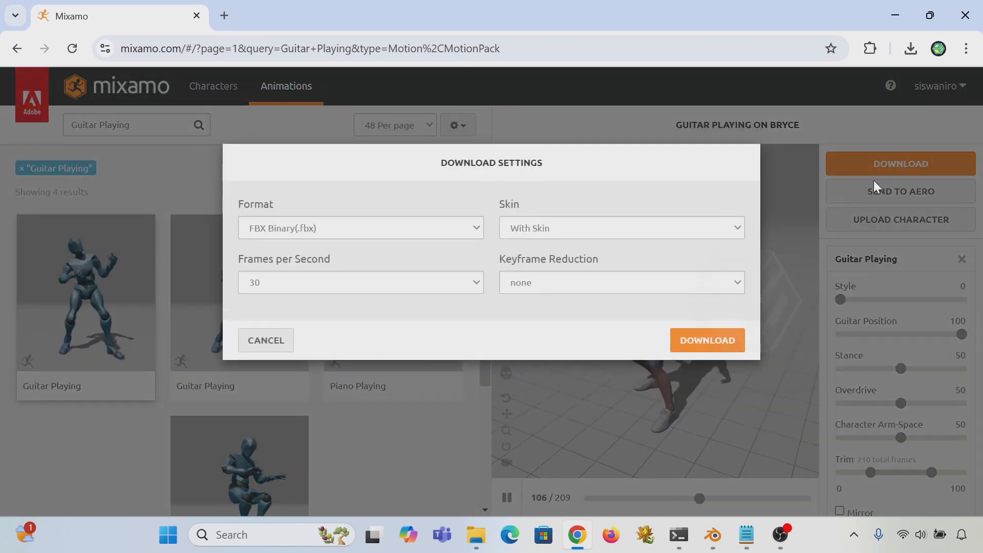
click(704, 341)
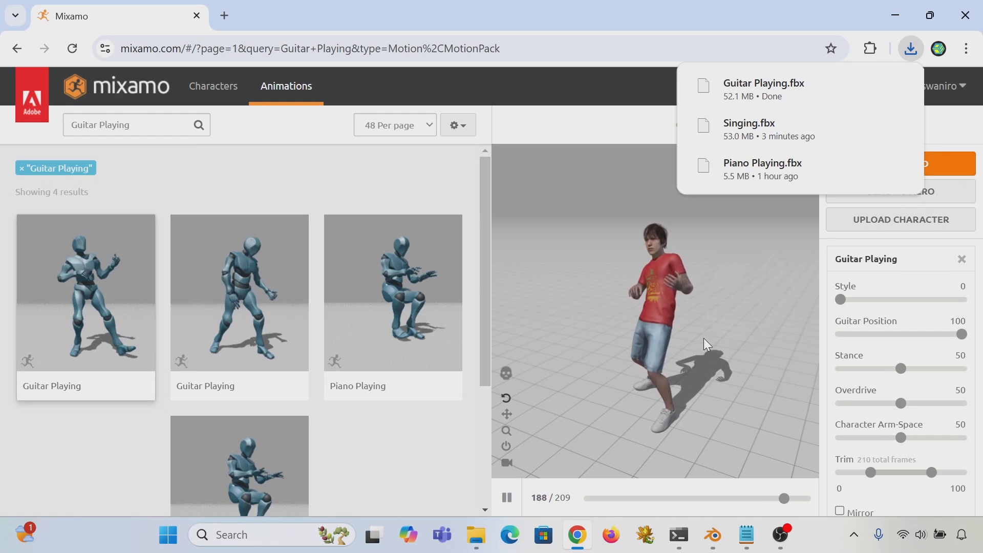
mouse_move(854, 91)
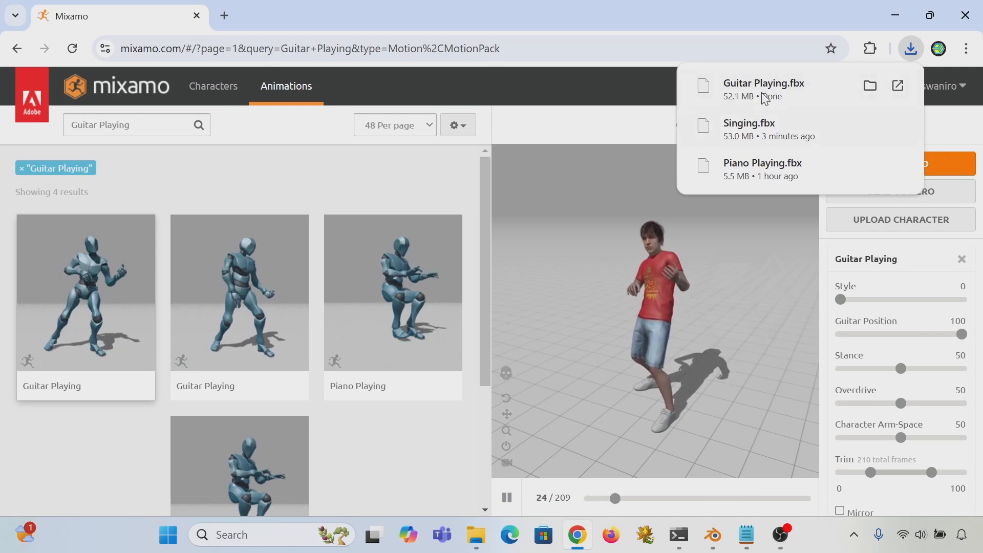
click(747, 536)
click(635, 308)
drag(497, 272, 601, 286)
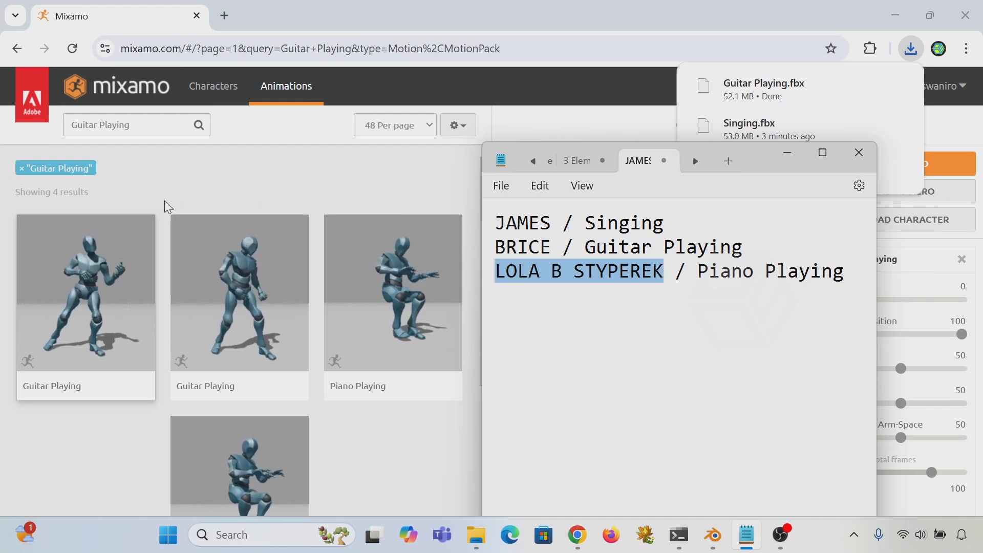
- Search the Mixamo characters for the copied name LOLA B STYPEREK and load the Lola B Styperek character
click(146, 125)
click(220, 88)
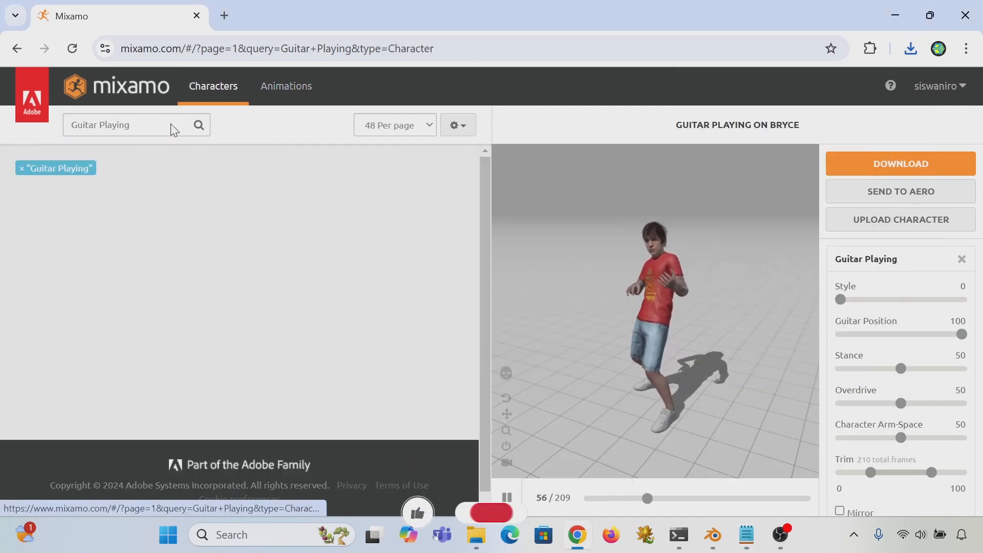
triple_click(95, 123)
text(LOLA B STYPEREK)
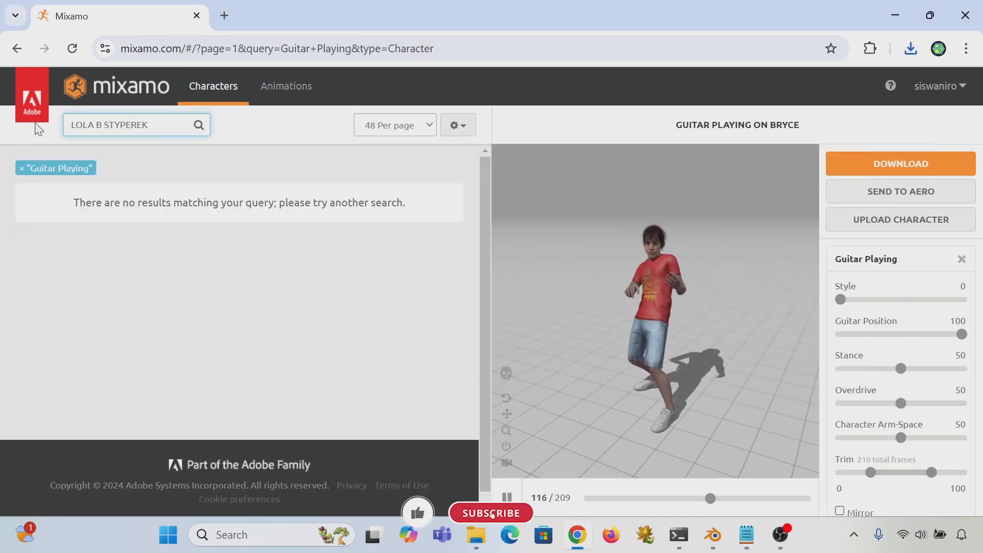
key(Return)
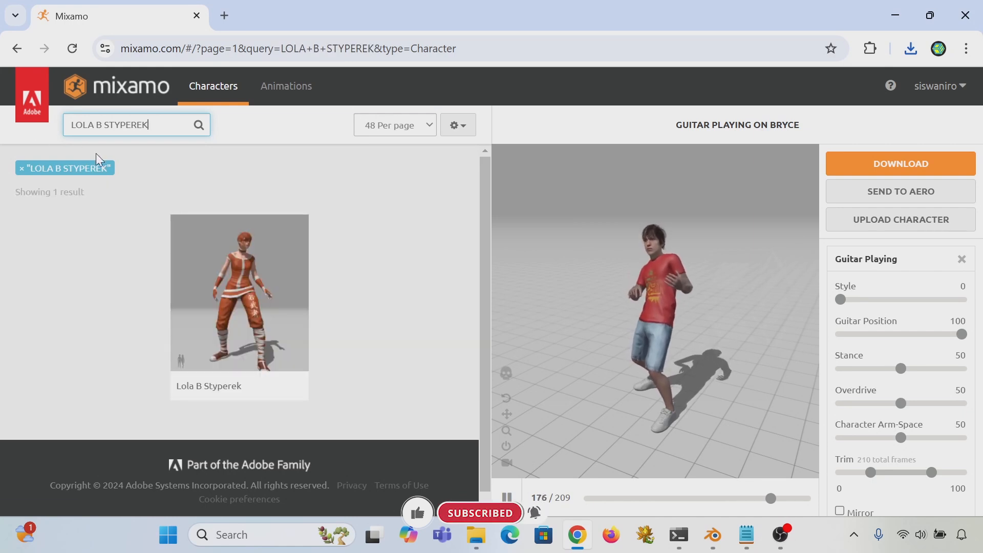
click(241, 279)
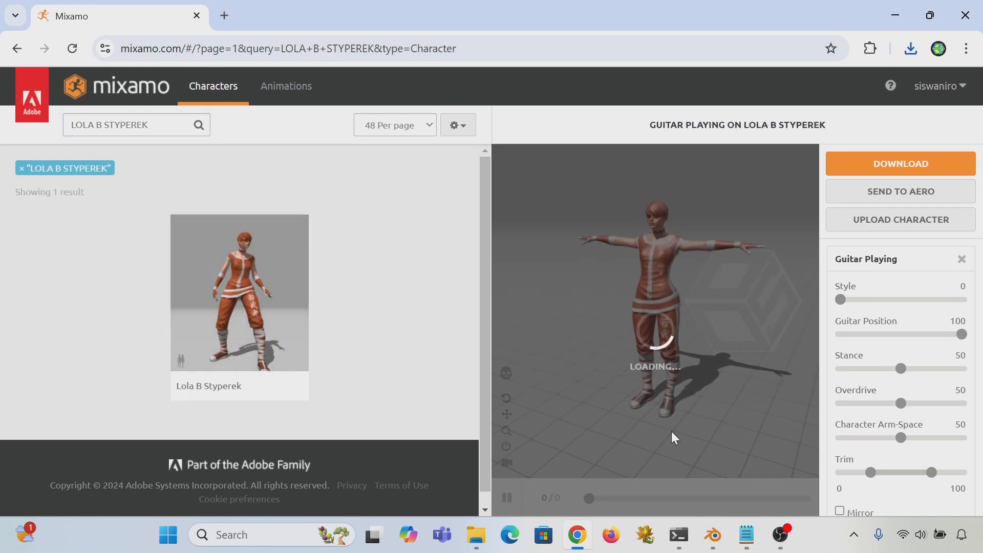
- Copy the animation name Piano Playing from the LOLA B STYPEREK line in Notepad
mouse_move(746, 532)
click(750, 413)
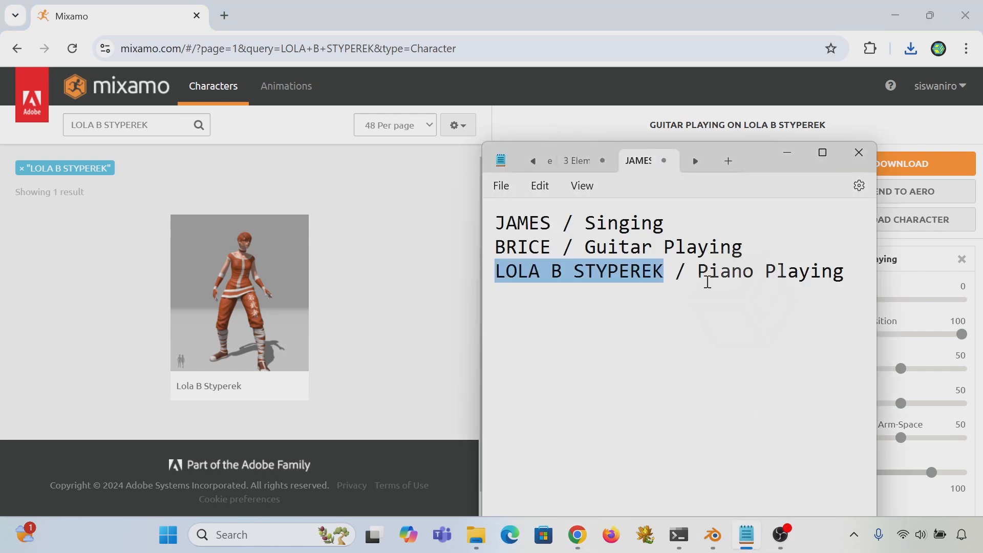
drag(699, 273, 840, 275)
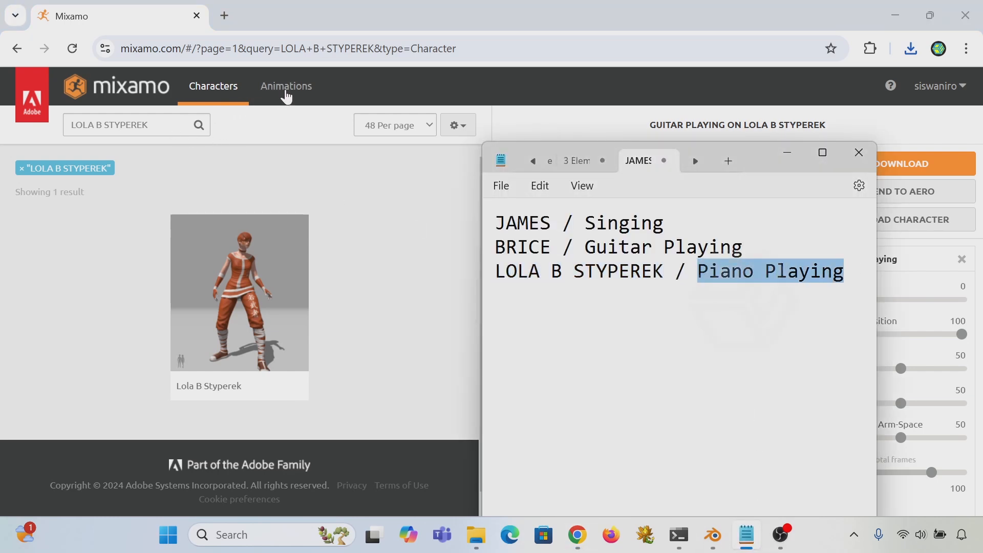
- Search the Mixamo animations for Piano Playing and apply the first Piano Playing animation to Lola B Styperek
click(285, 97)
click(164, 124)
drag(165, 125, 42, 122)
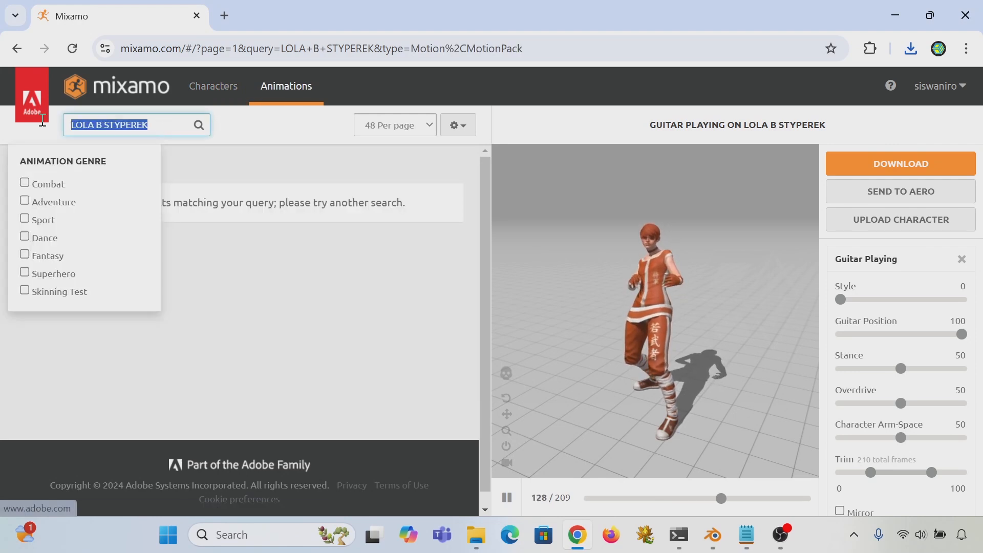
text(Piano Playing)
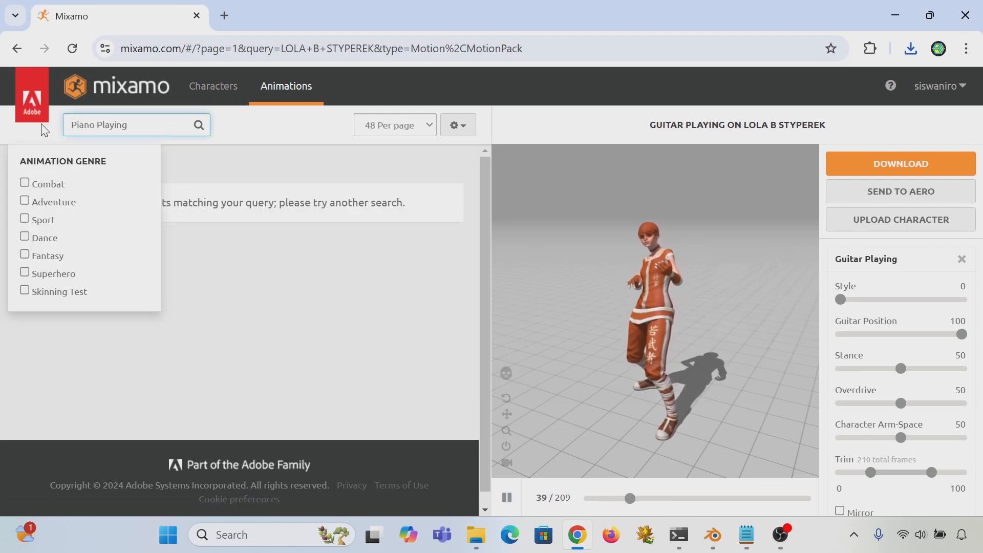
key(Return)
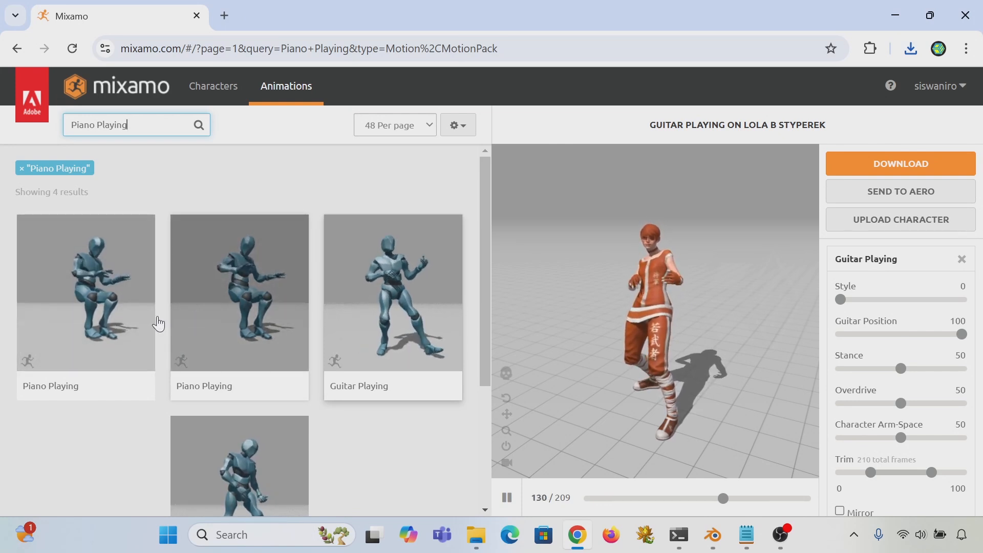
click(78, 325)
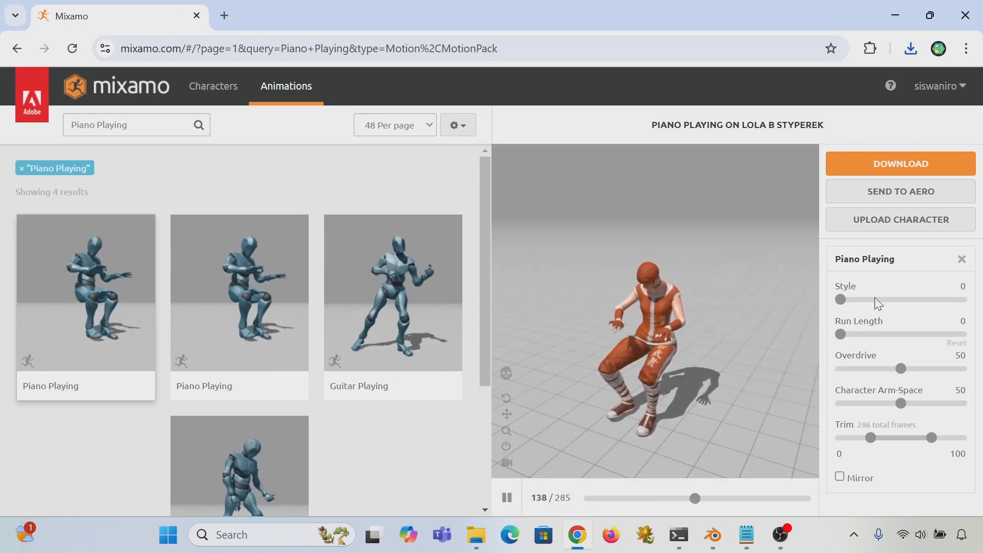
- Set the Piano Playing animation's Style to 100 and download it as FBX Binary with skin at 30 frames per second
drag(838, 299, 916, 297)
drag(982, 302, 973, 306)
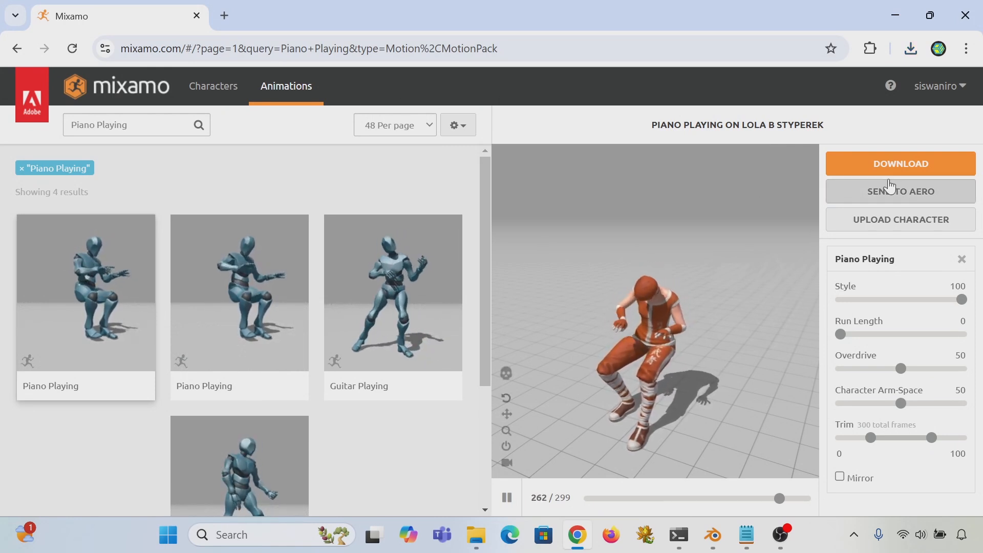
click(904, 162)
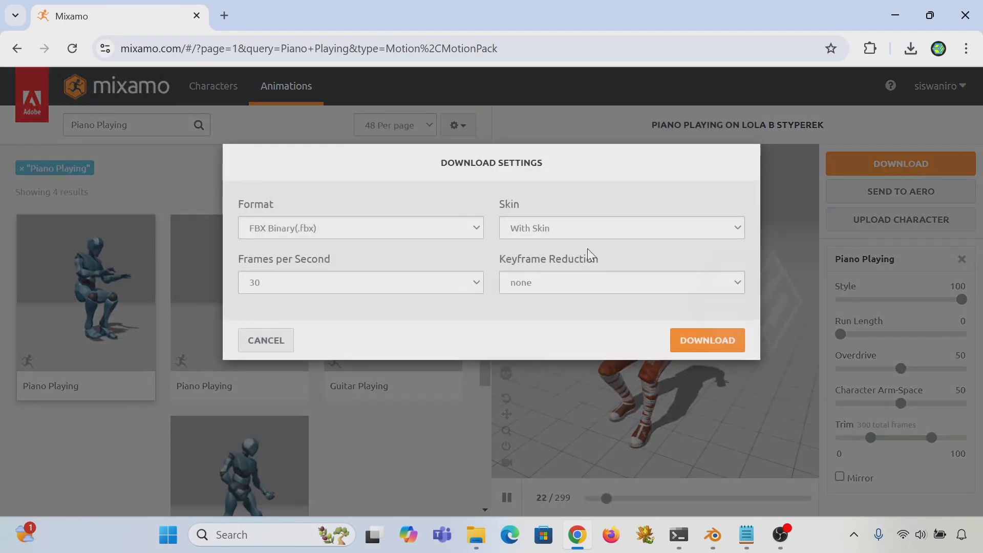
click(717, 342)
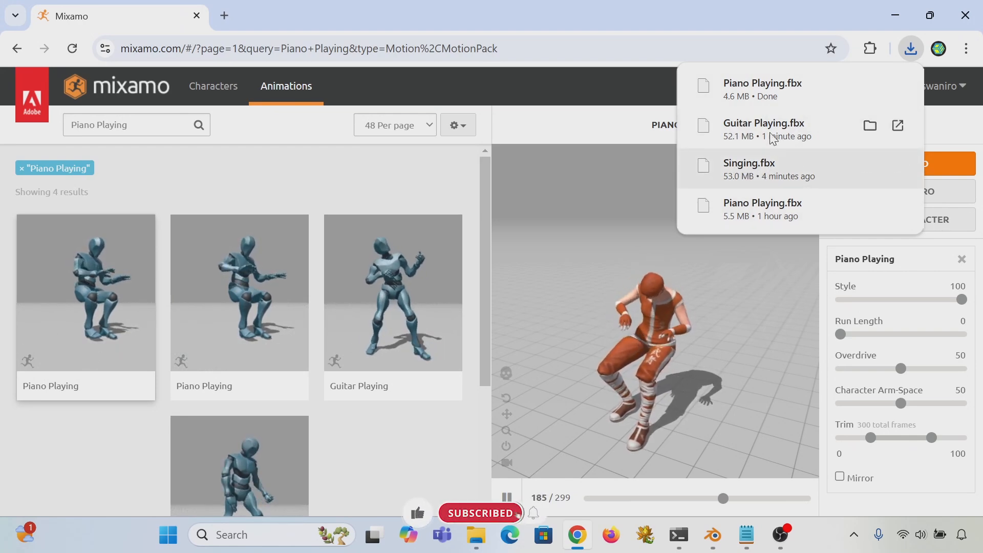
- Show the downloaded Piano Playing.fbx in its folder and select the three FBX files there
click(869, 86)
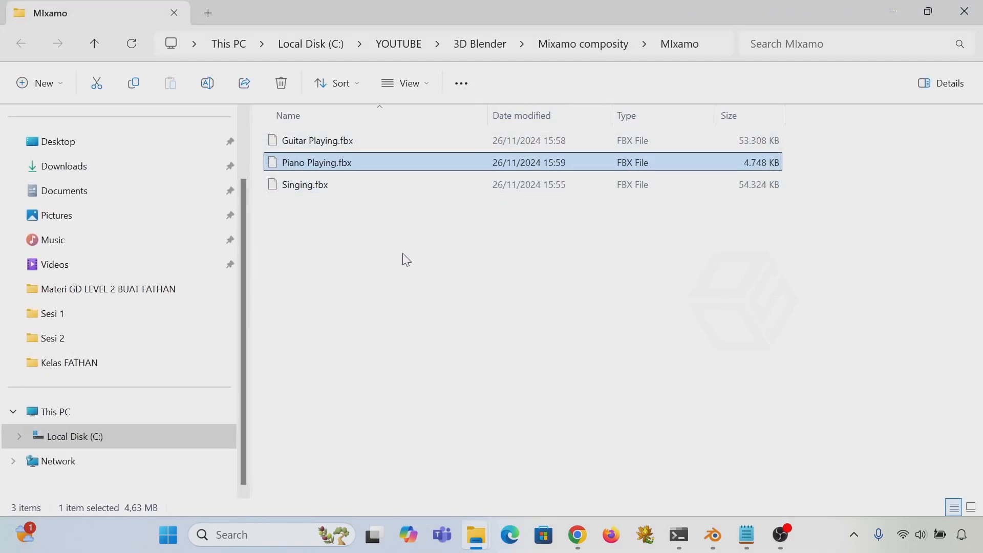
drag(408, 258, 293, 139)
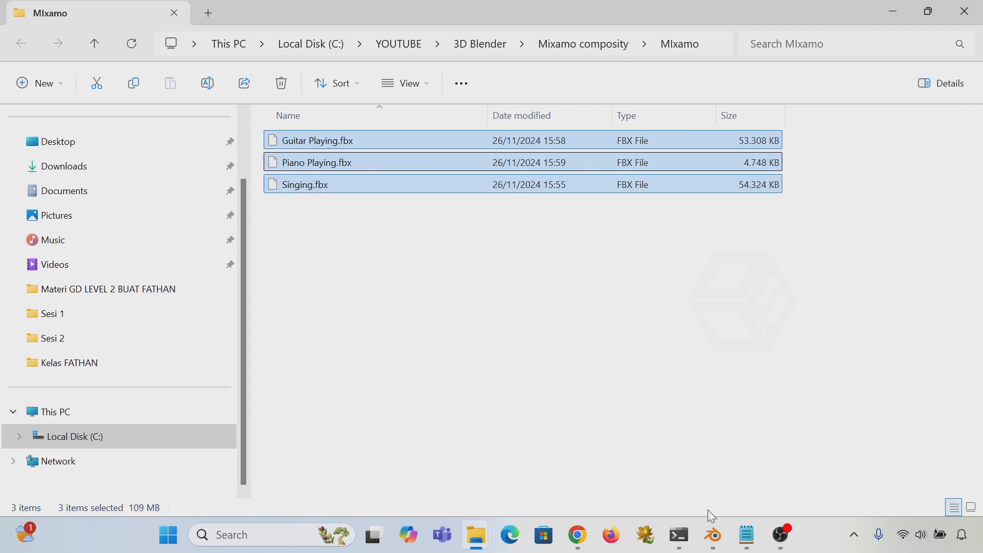
- Switch to Blender, collapse the Collection in the Outliner and delete the default cube
mouse_move(713, 535)
click(704, 486)
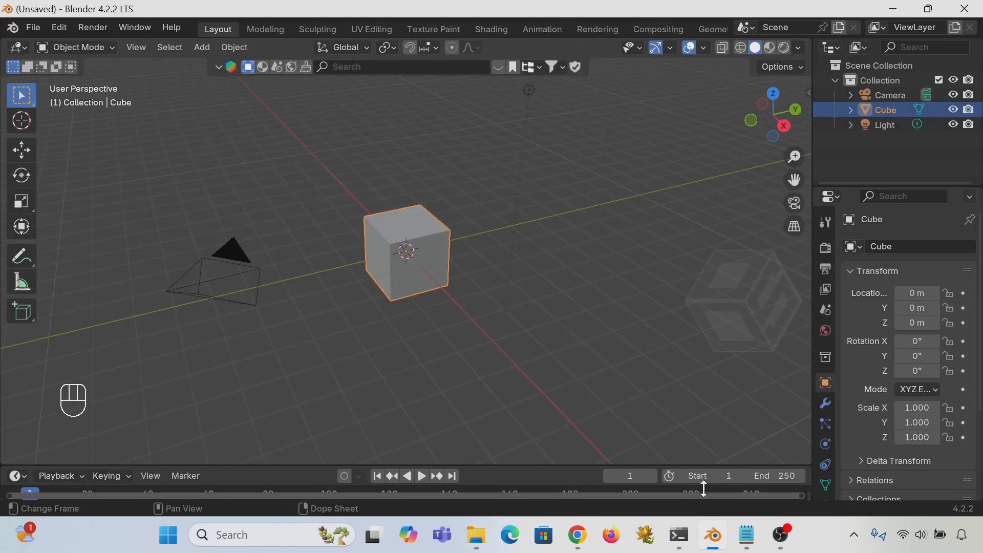
click(578, 157)
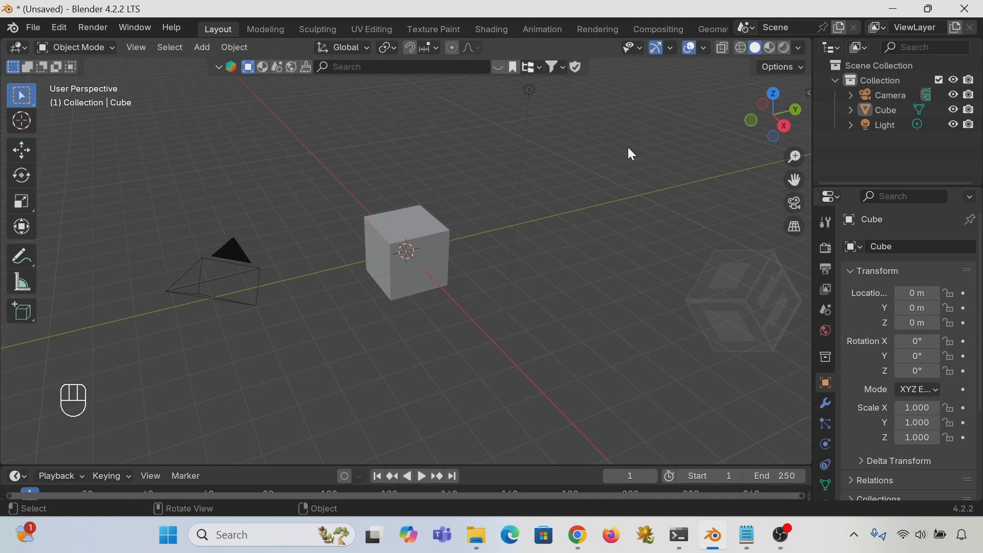
click(835, 81)
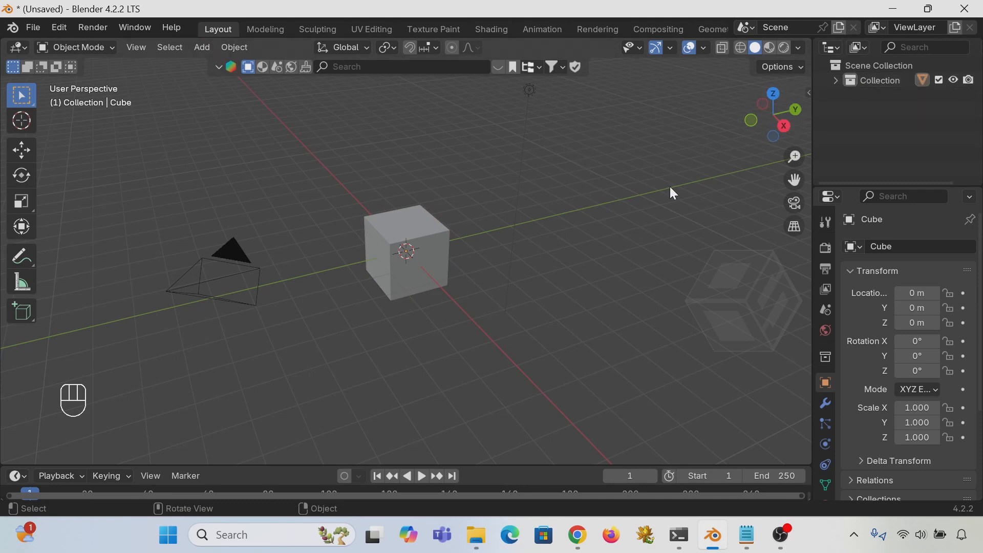
click(416, 235)
key(Delete)
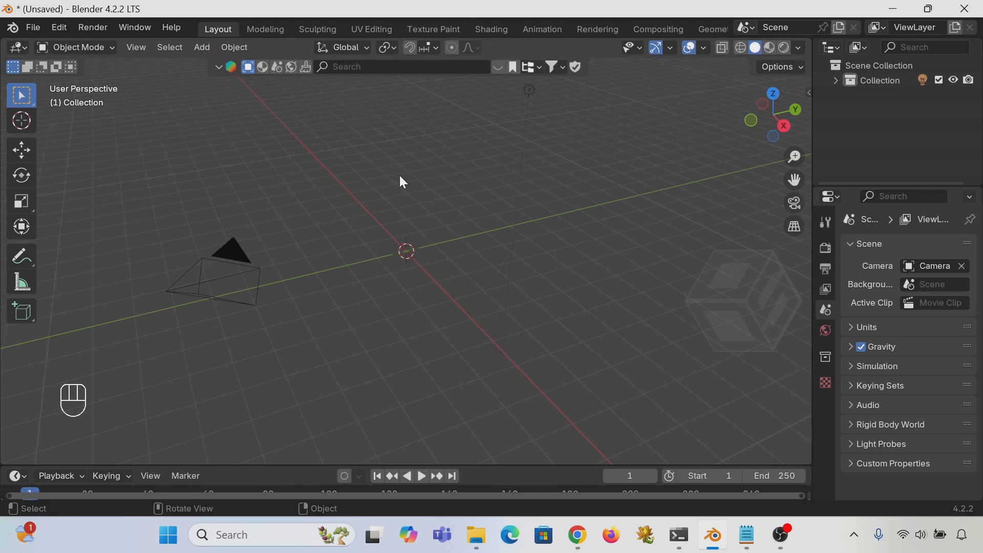
- Import Piano Playing.fbx from the MIxamo folder into the scene with the default FBX options
middle_drag(452, 208, 394, 194)
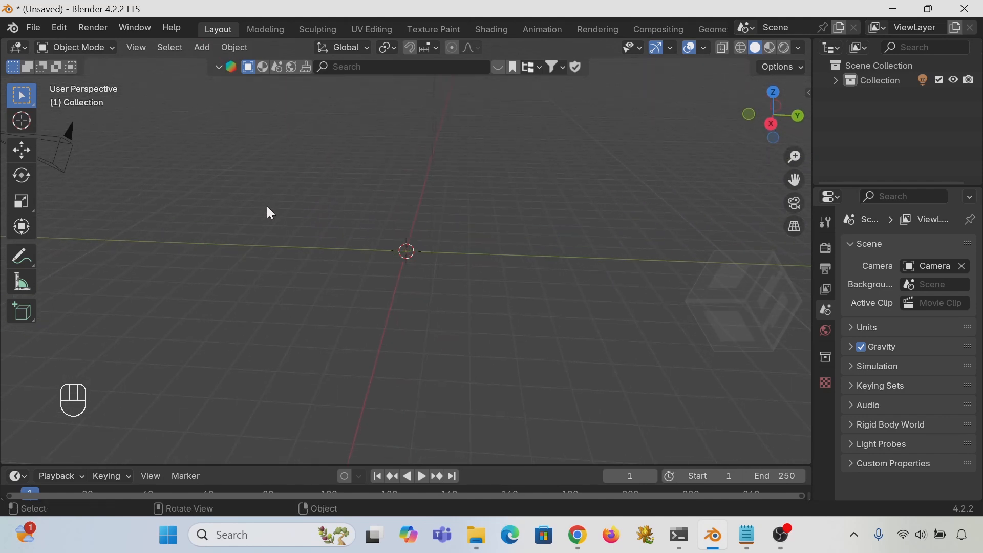
click(33, 29)
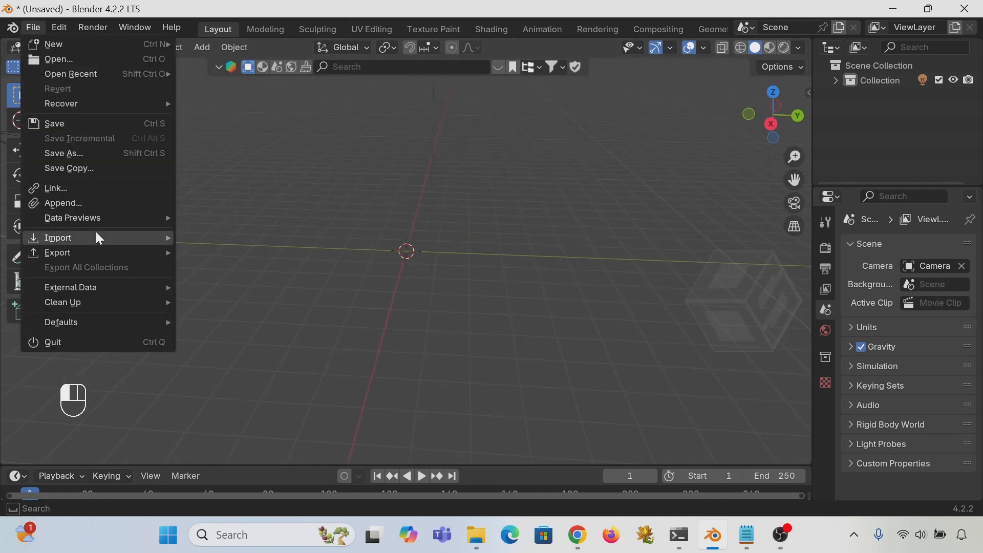
mouse_move(97, 237)
click(237, 371)
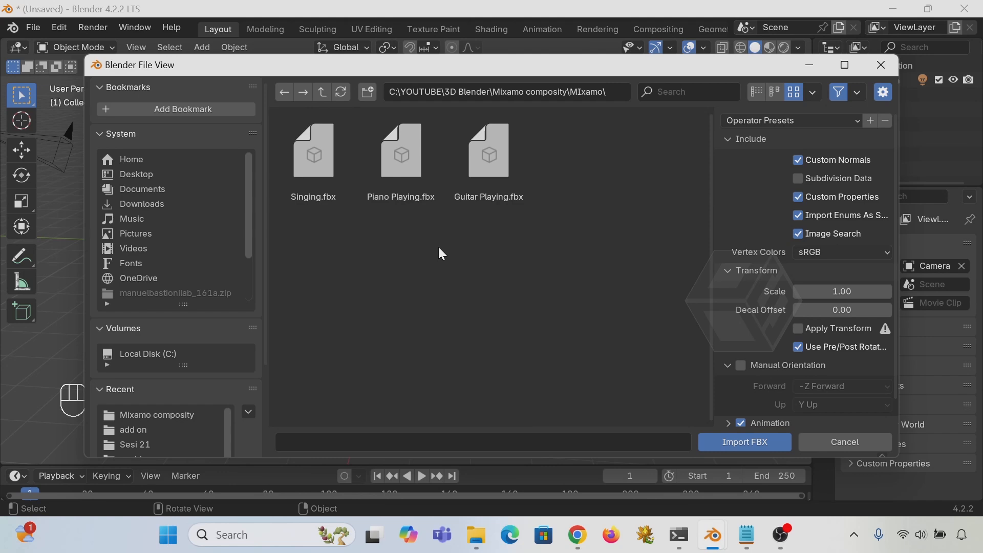
click(432, 186)
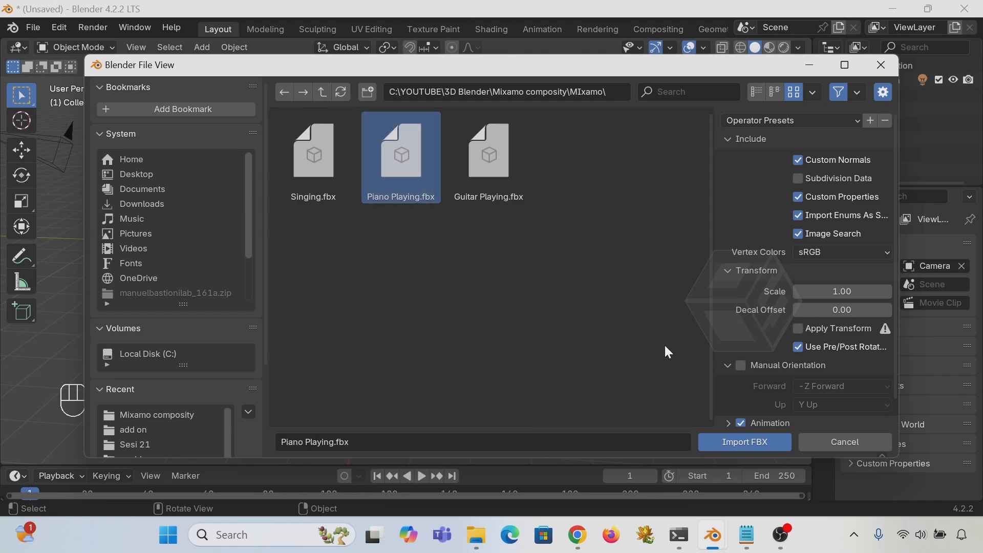
click(757, 440)
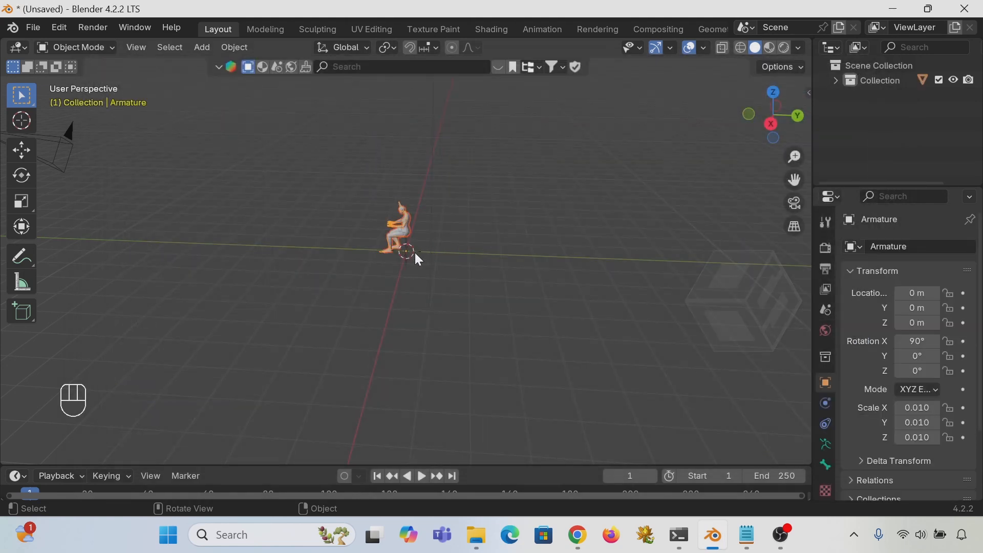
- Rotate the imported piano player's armature 90° about the Z axis
middle_drag(417, 263, 493, 224)
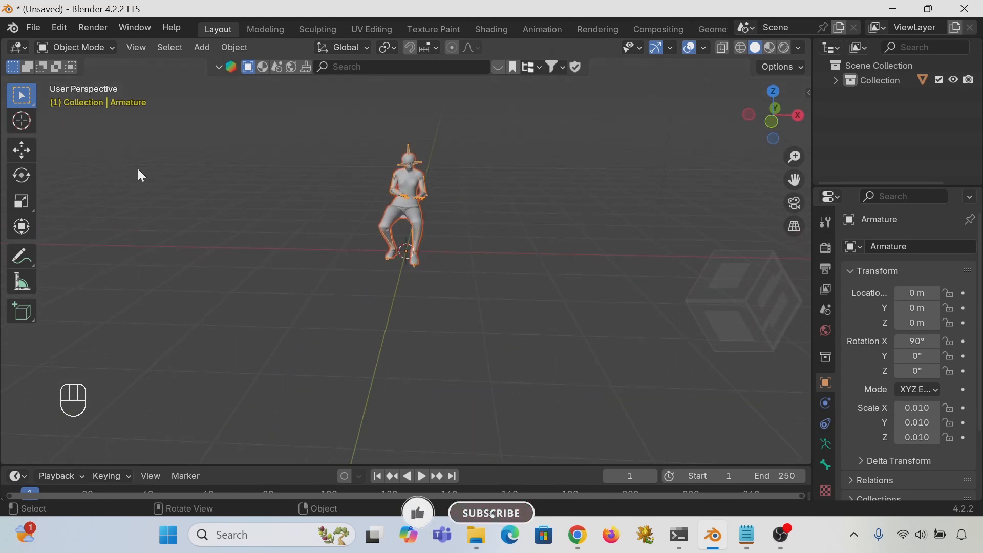
click(21, 174)
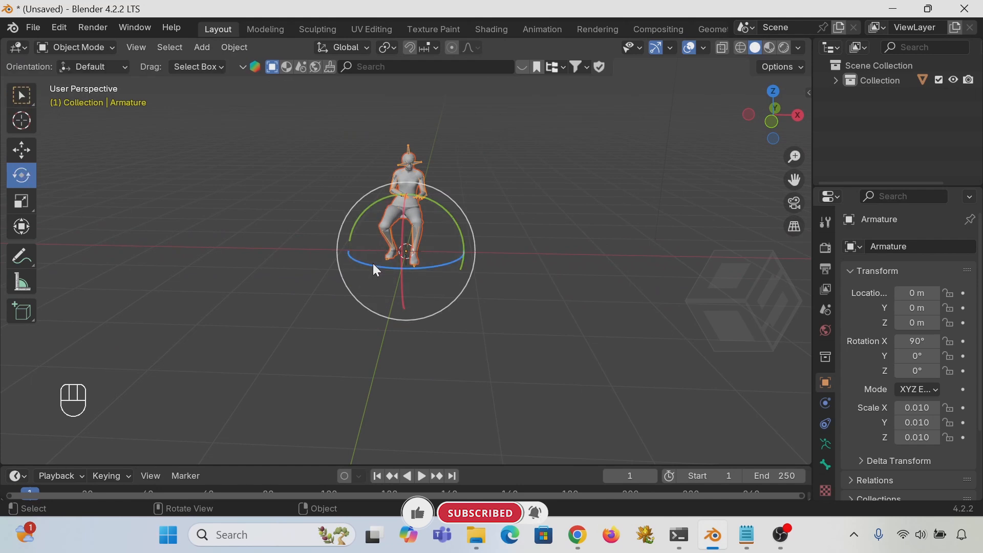
drag(385, 271, 148, 247)
text(90)
- Move the piano player's armature along the X axis to about -7.94 m
click(24, 152)
shift+middle_drag(275, 288, 491, 300)
drag(375, 262, 179, 253)
middle_drag(239, 271, 328, 304)
scroll(336, 305, up, 2)
scroll(369, 311, down, 2)
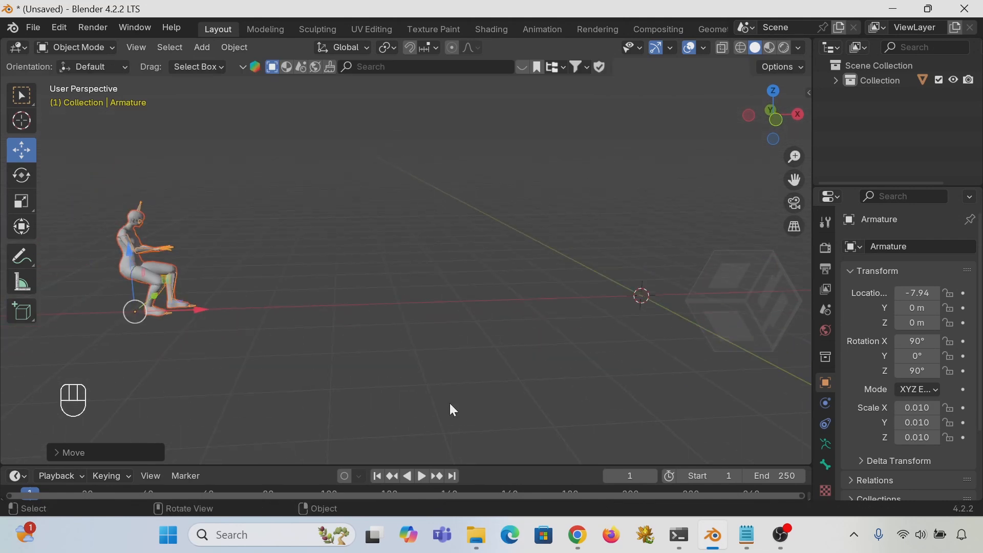
- Preview the piano playing animation, set the timeline's end frame to 188 and return to the first frame
click(419, 476)
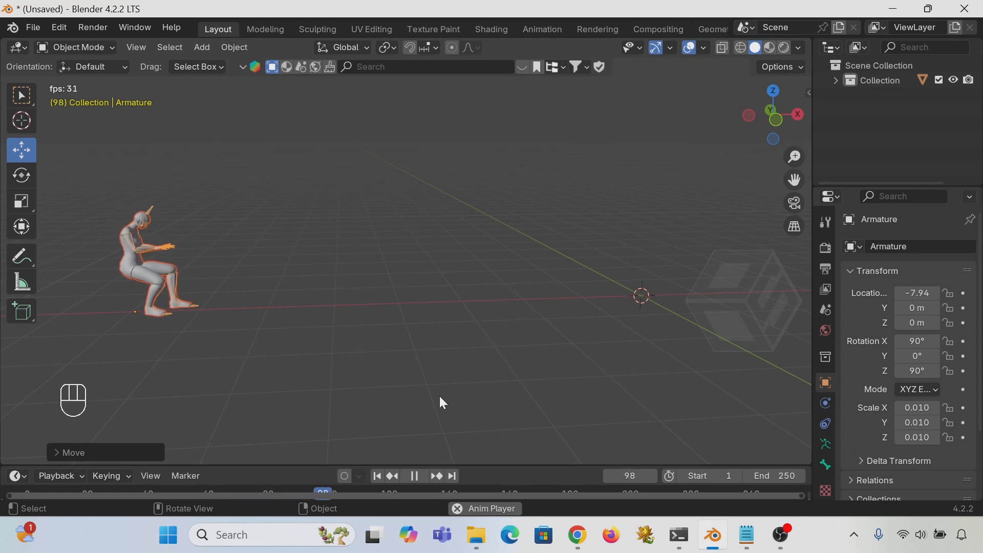
click(414, 475)
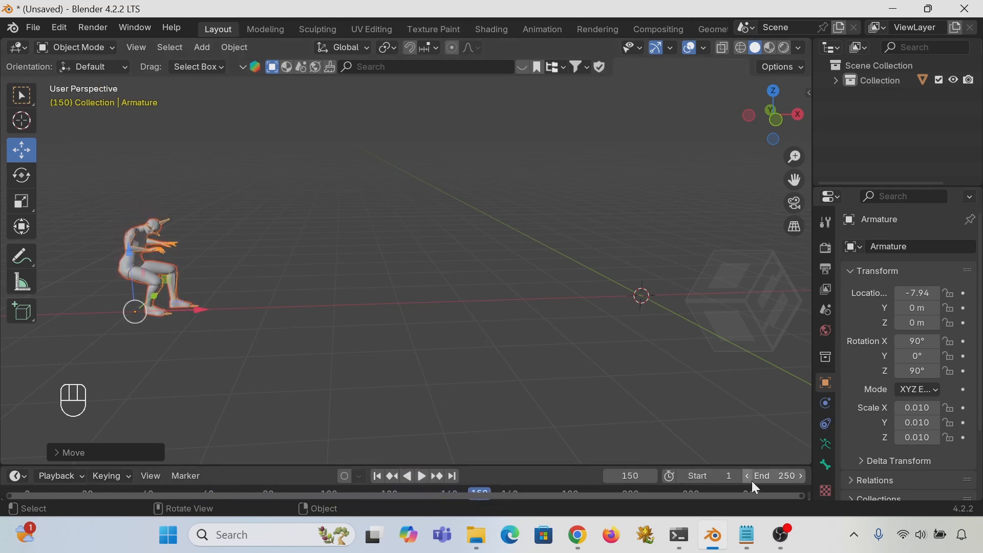
click(782, 477)
text(188)
click(736, 475)
click(376, 476)
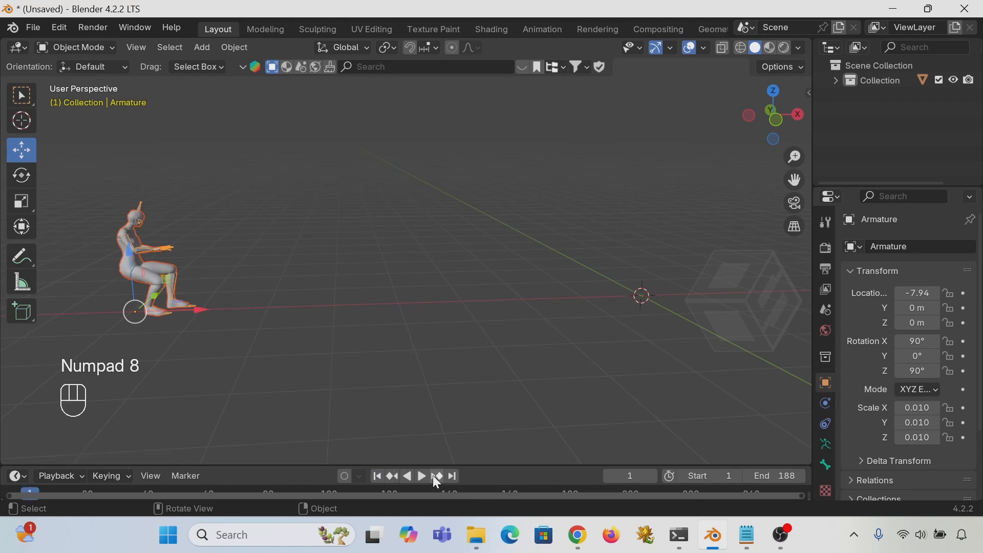
- Enlarge the timeline area and preview the piano playing animation with the armature deselected
drag(441, 464, 439, 451)
click(423, 464)
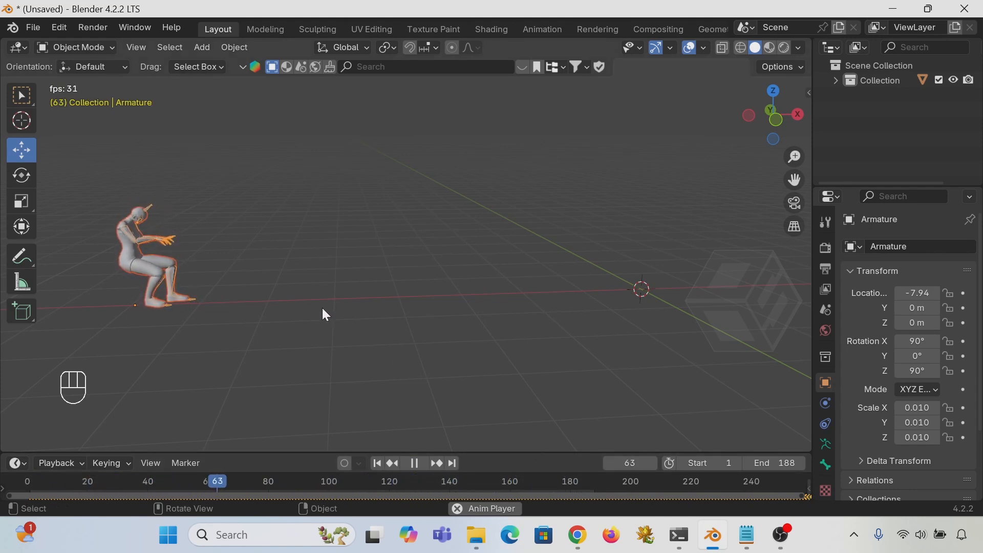
click(352, 307)
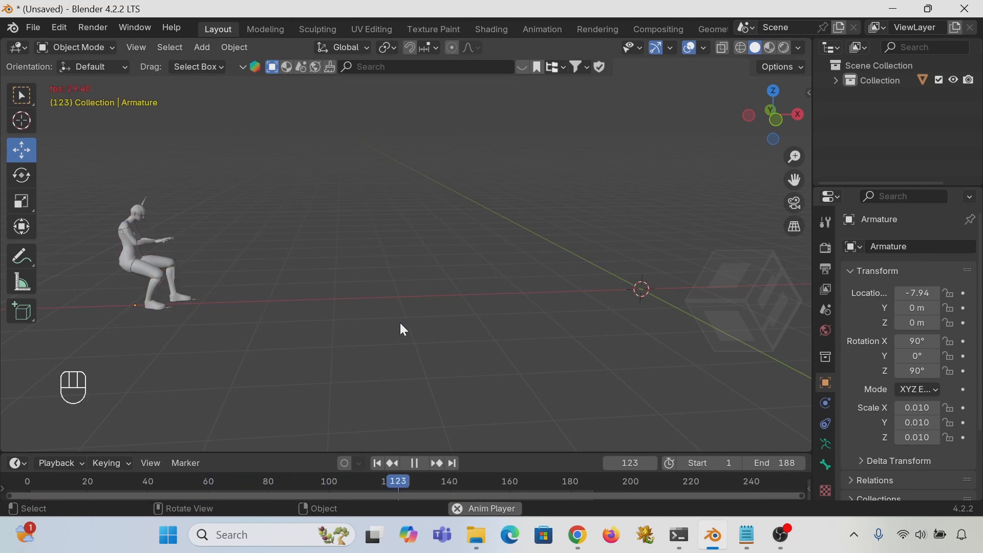
key(space)
- Import Singing.fbx from the MIxamo folder with the default FBX options
click(34, 26)
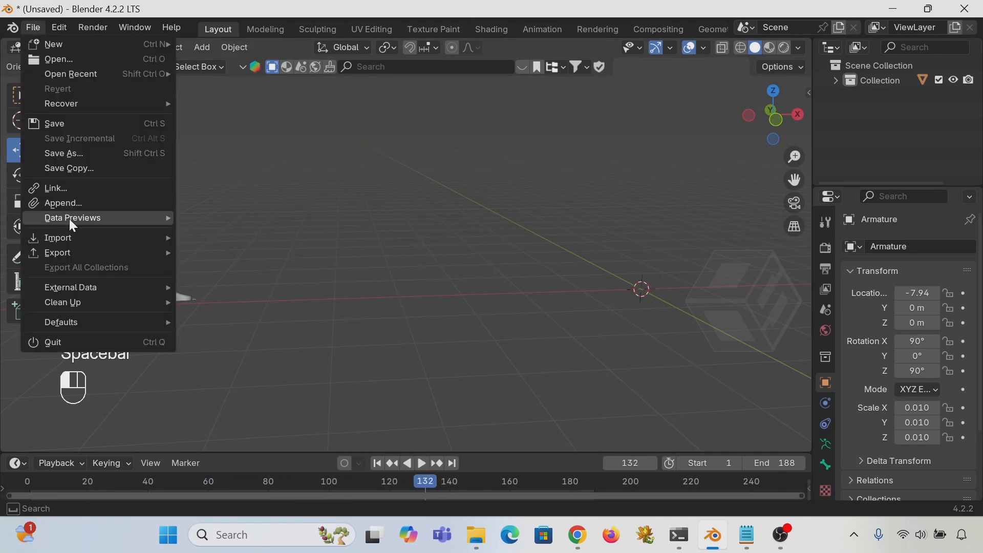
mouse_move(72, 232)
click(235, 367)
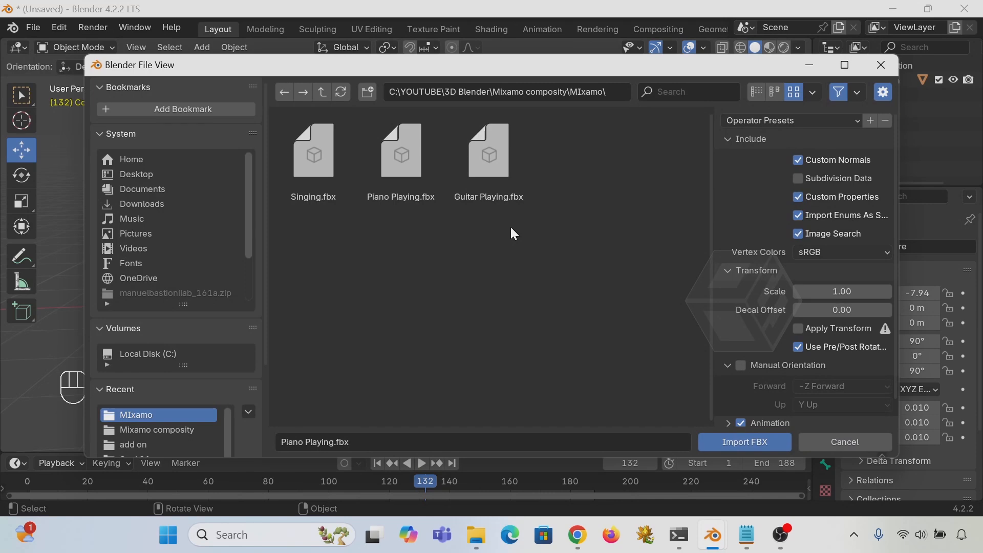
click(302, 166)
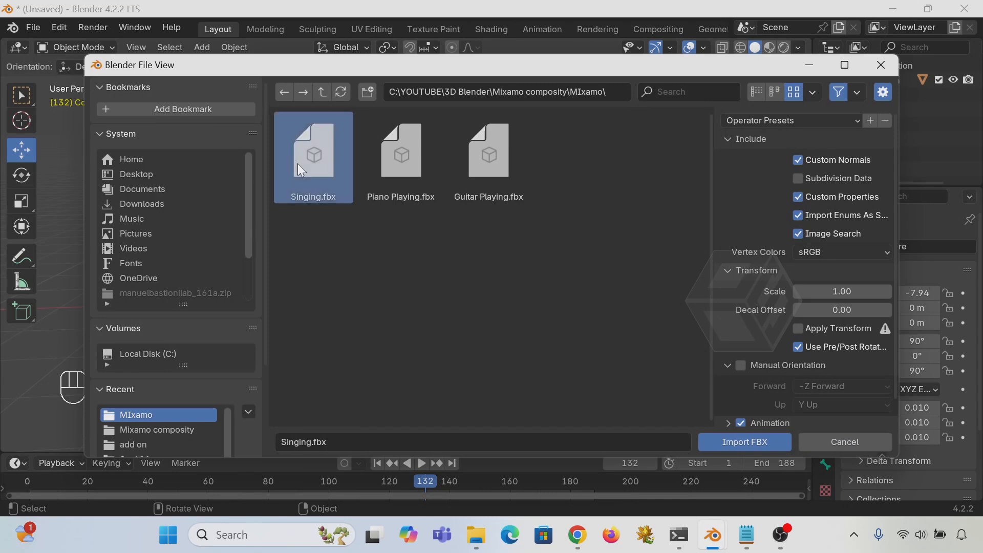
click(746, 442)
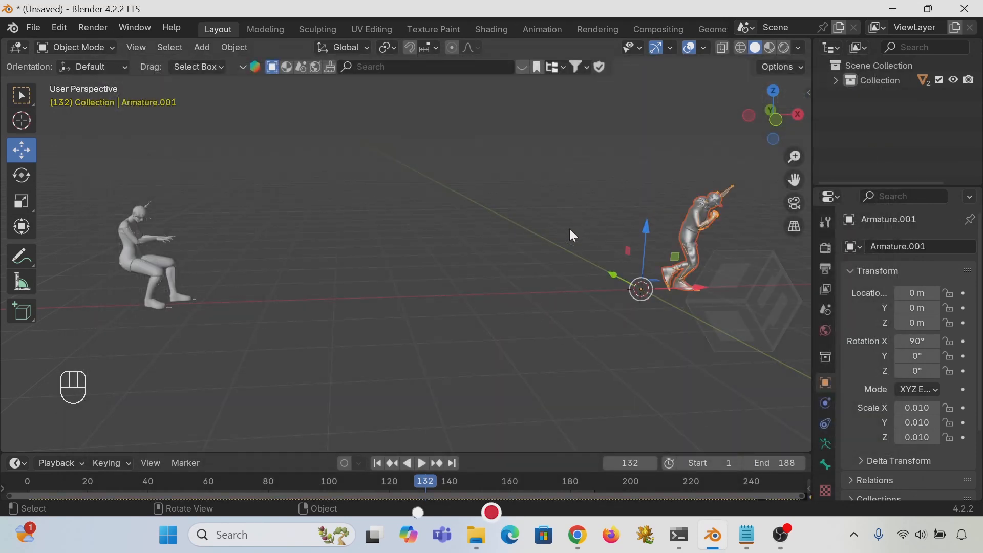
- Move the singer's armature along the X axis to about -4.23 m and preview the singing animation from the first frame
drag(701, 284, 441, 293)
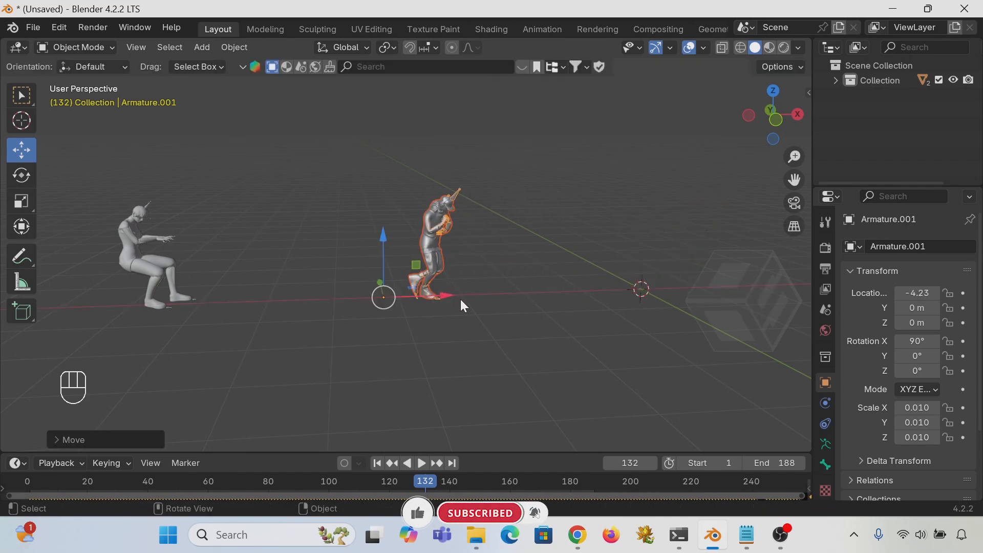
scroll(446, 289, up, 2)
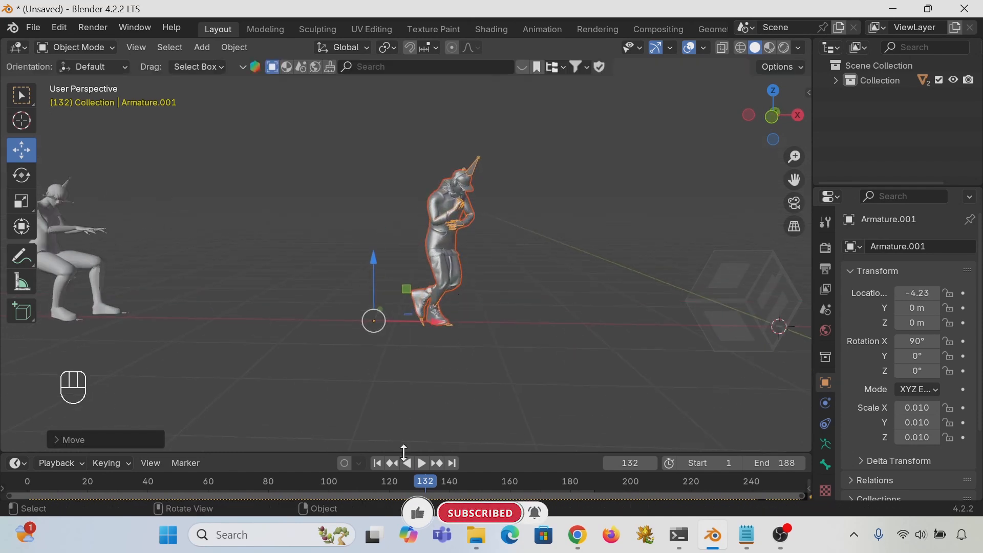
click(375, 463)
click(422, 464)
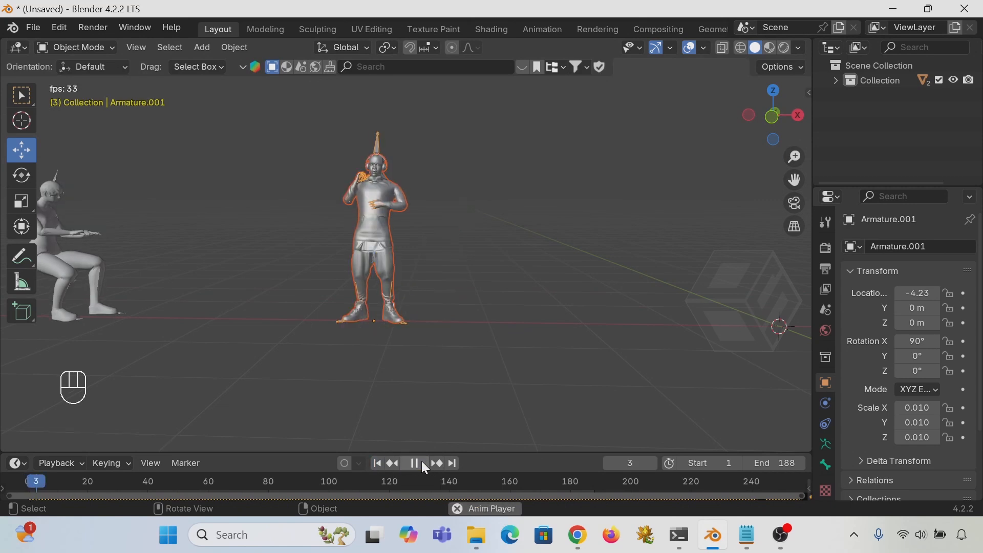
shift+middle_drag(320, 340, 360, 353)
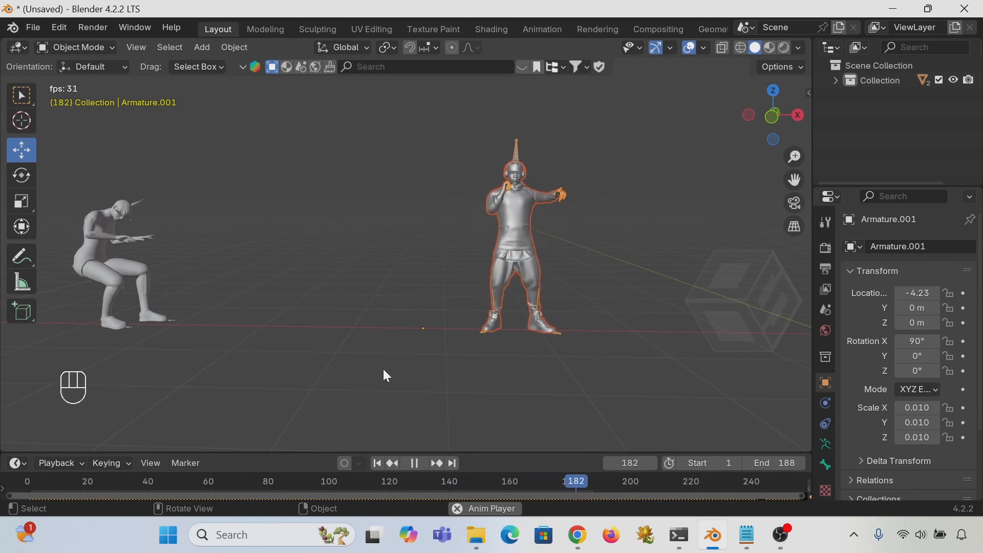
click(414, 463)
- Move the singer's armature along X to about -5.54 m, replay the animation and return to the first frame
drag(489, 330, 366, 327)
click(421, 462)
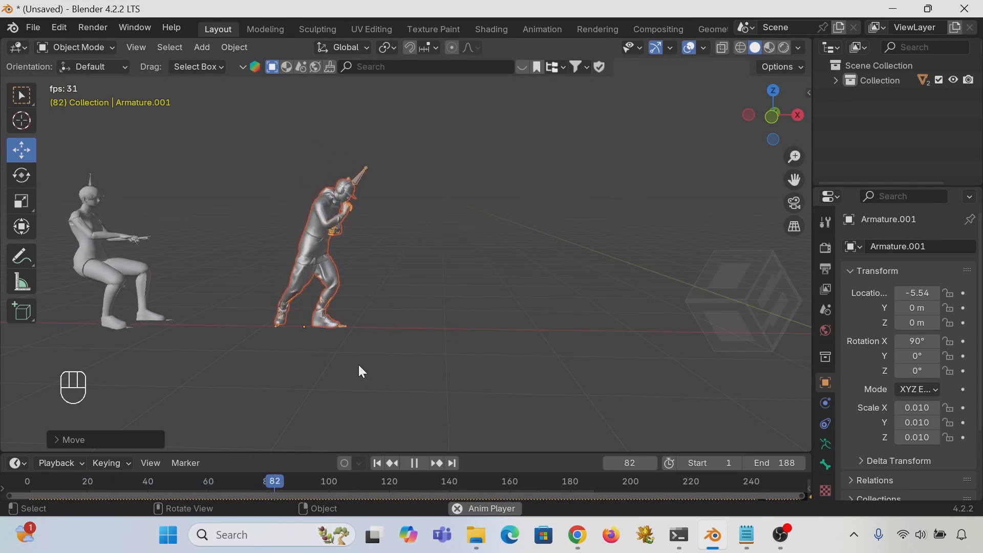
click(417, 463)
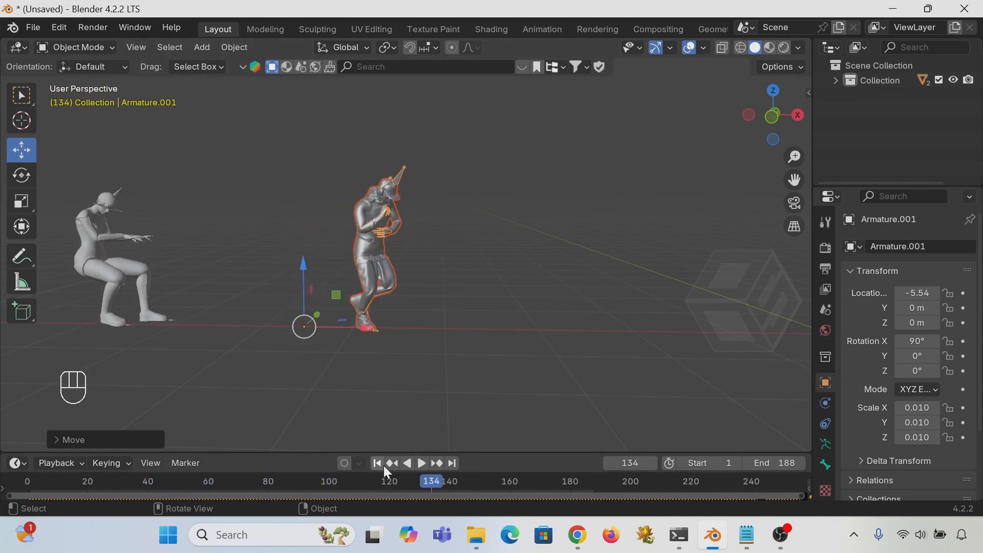
click(377, 463)
- Import Guitar Playing.fbx from the MIxamo folder with the default FBX options
click(33, 27)
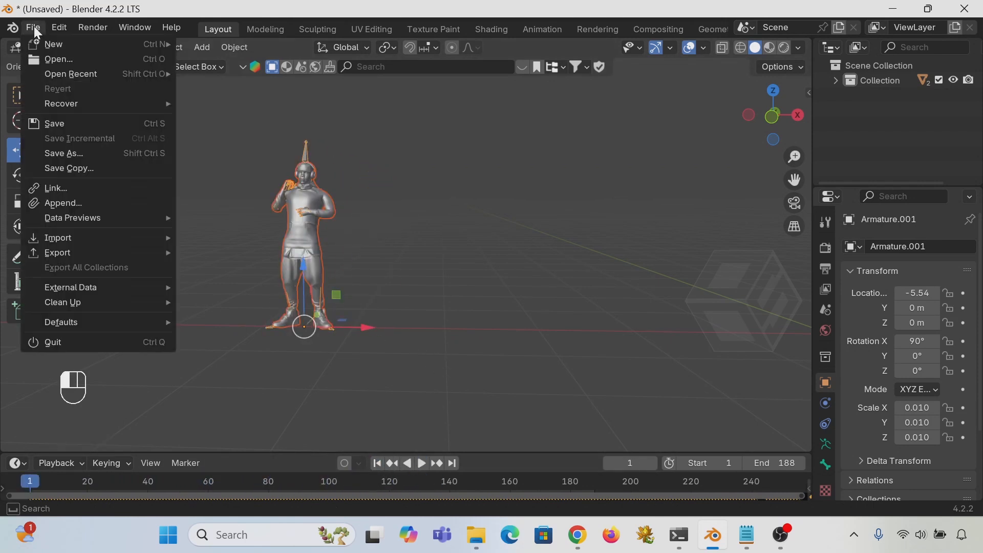
mouse_move(85, 237)
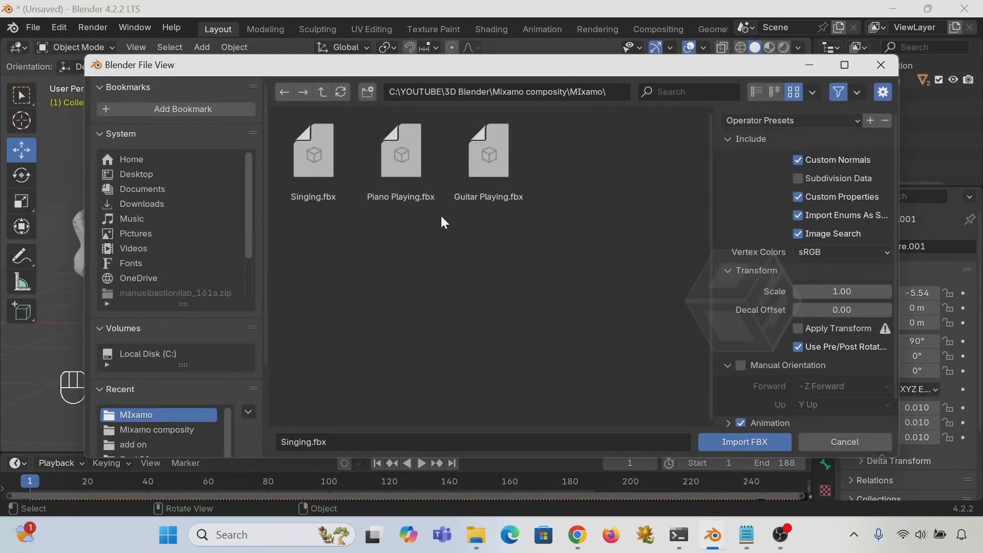
click(492, 156)
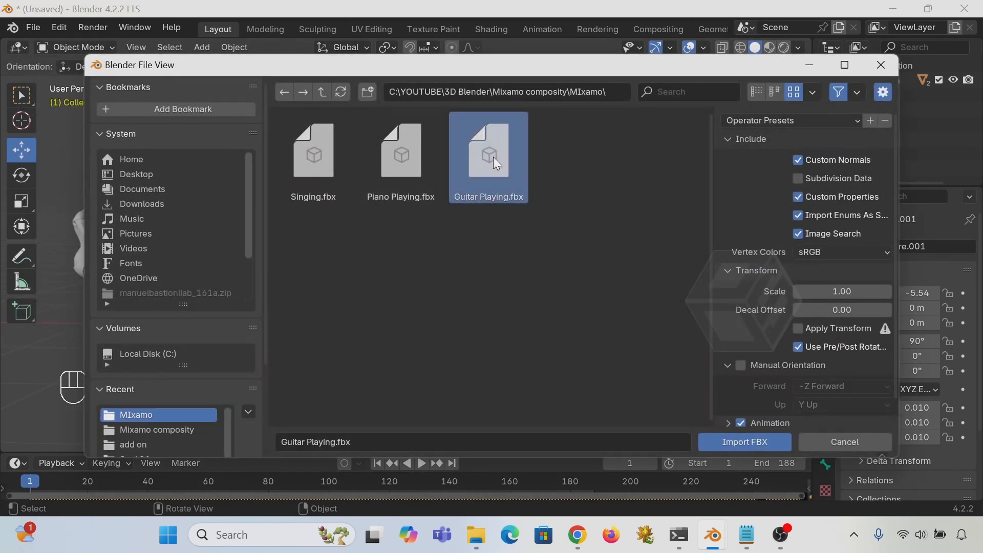
click(755, 439)
- Move the guitar player's armature along the X axis to about -3.60 m and deselect it
scroll(504, 315, down, 3)
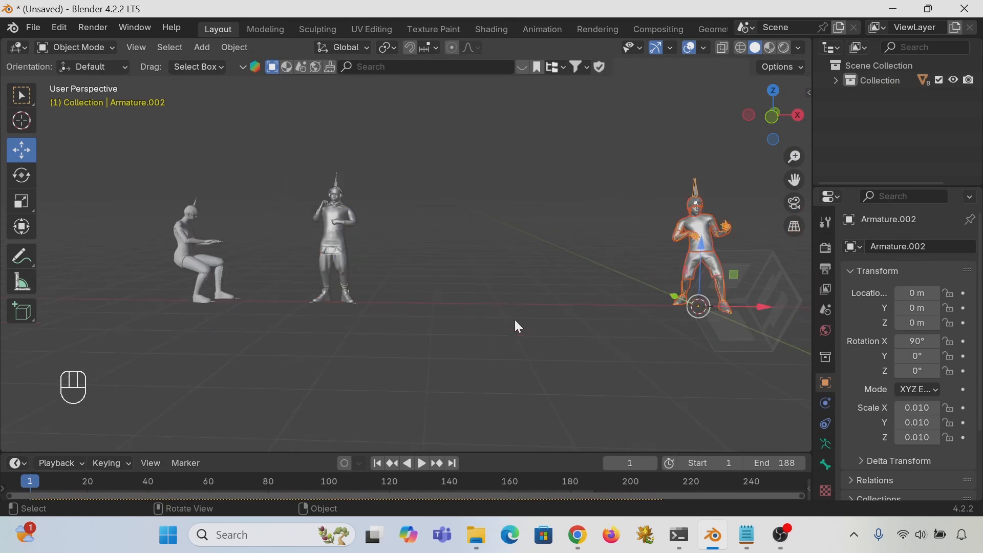
key(g)
key(x)
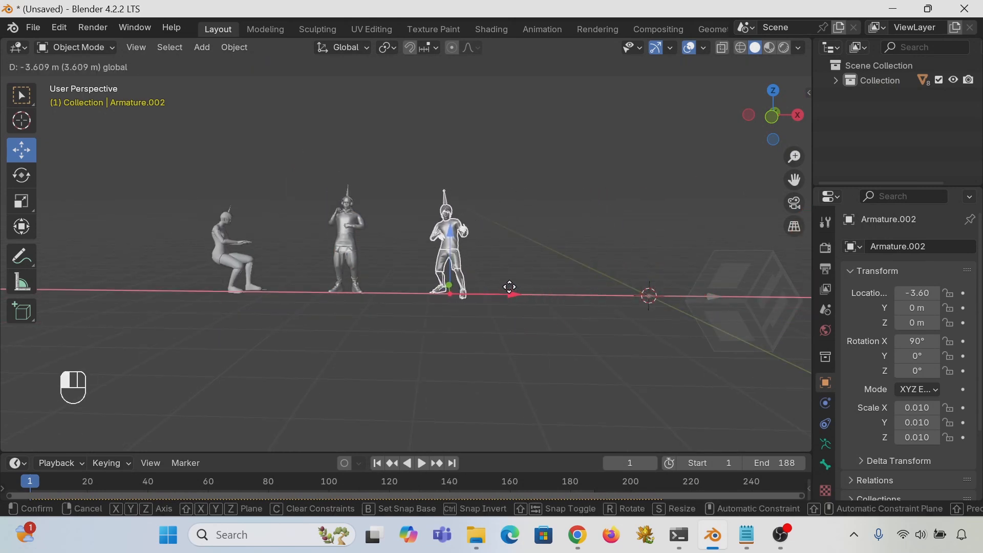
click(511, 290)
scroll(446, 291, up, 2)
shift+middle_drag(338, 308, 515, 287)
scroll(477, 314, up, 2)
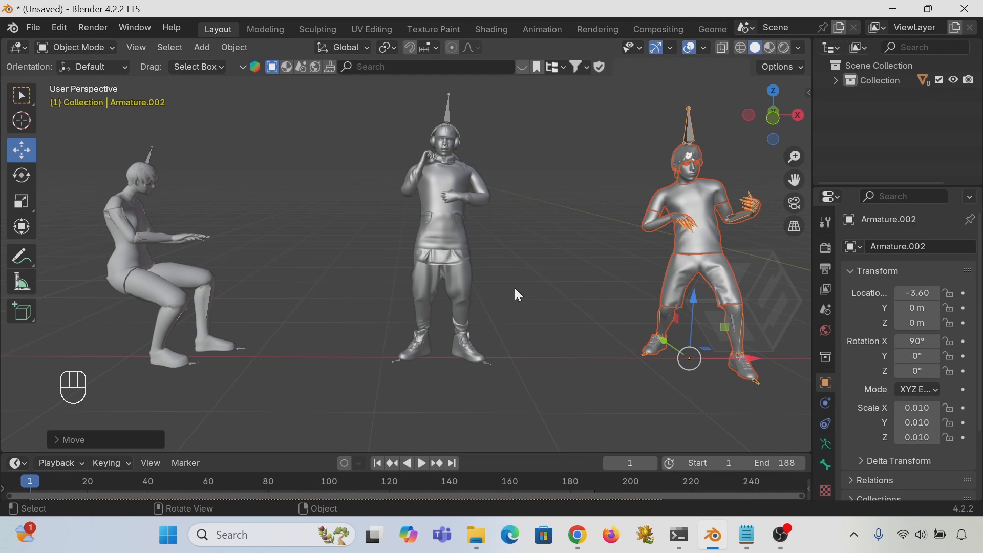
middle_drag(522, 265, 539, 272)
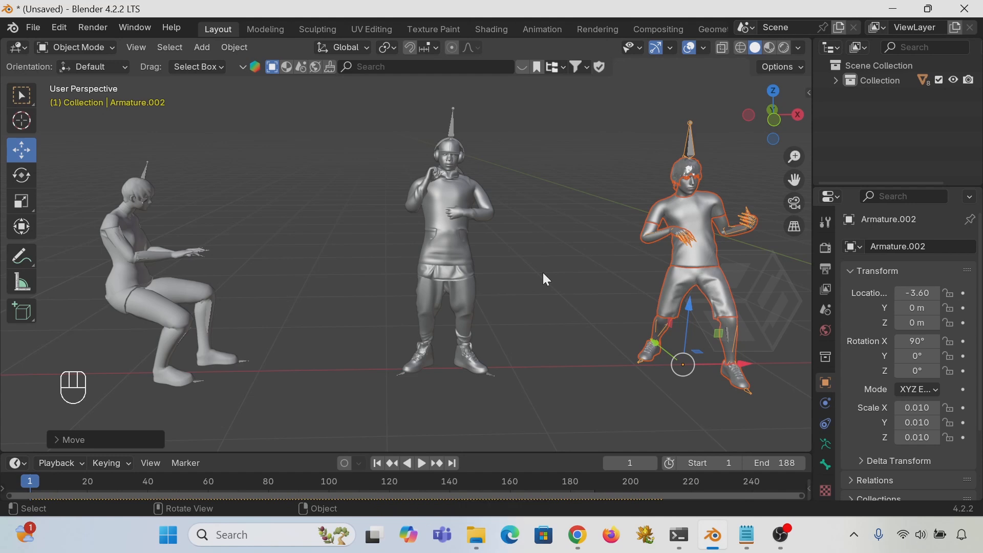
click(542, 218)
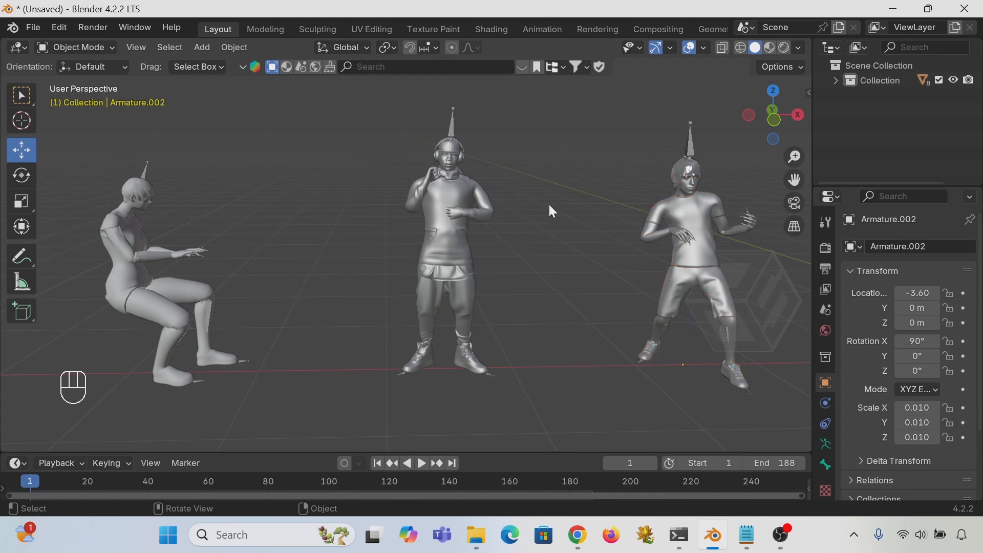
- Switch the viewport to rendered shading with Scene Lights and Scene World turned off
click(784, 45)
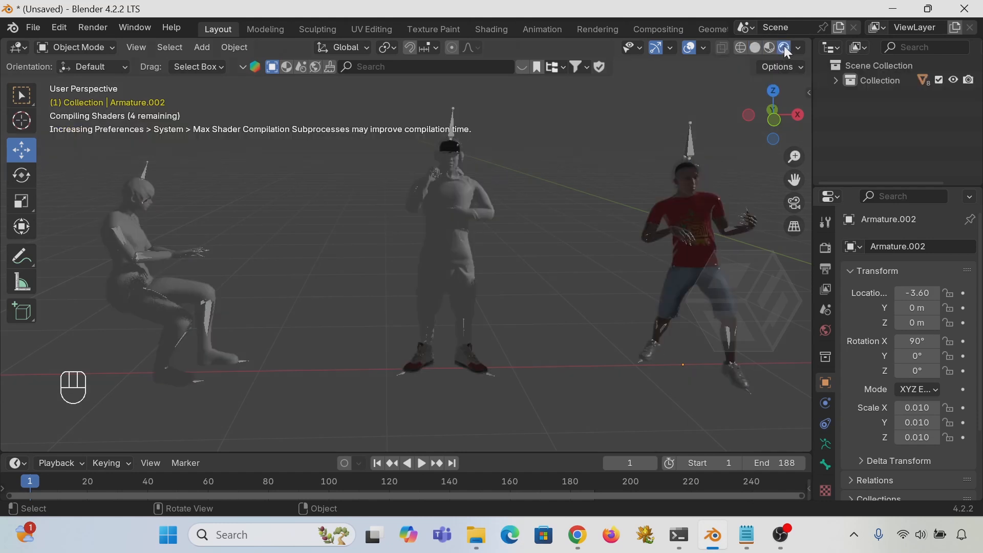
click(799, 48)
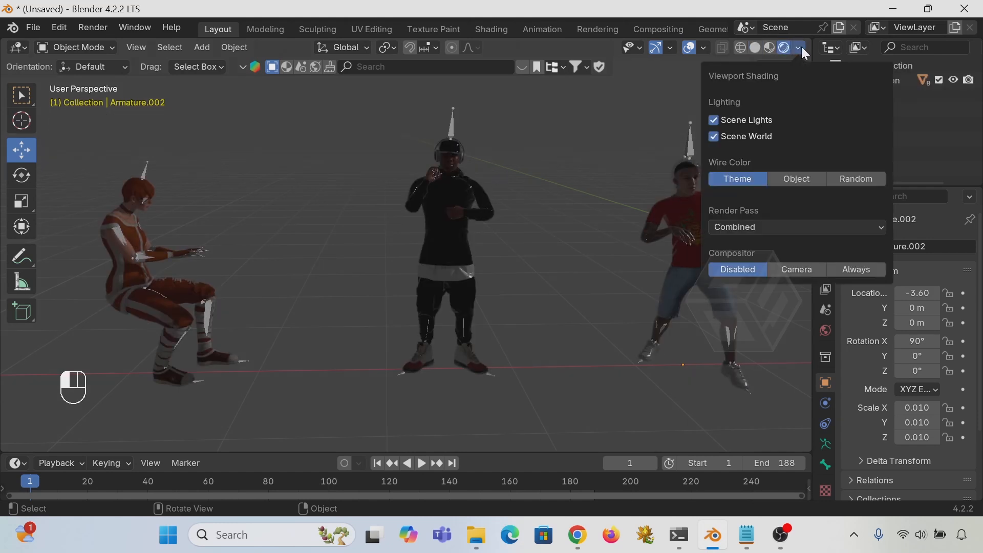
click(714, 120)
click(714, 137)
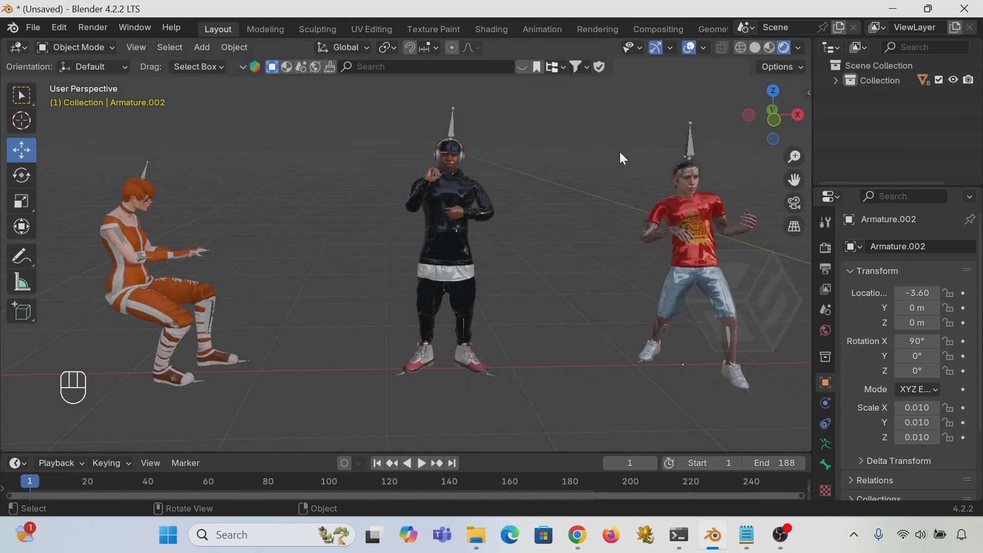
scroll(581, 171, down, 3)
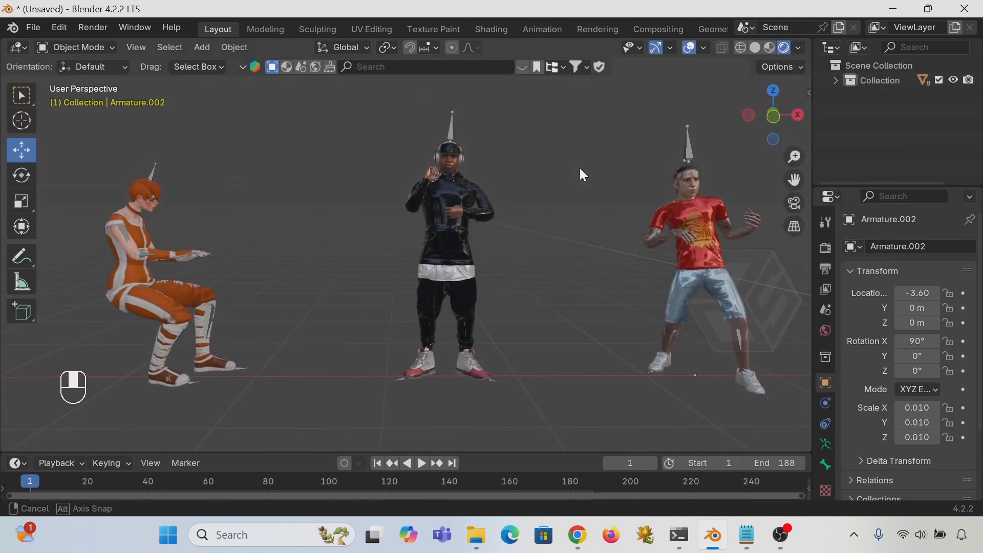
scroll(578, 178, up, 2)
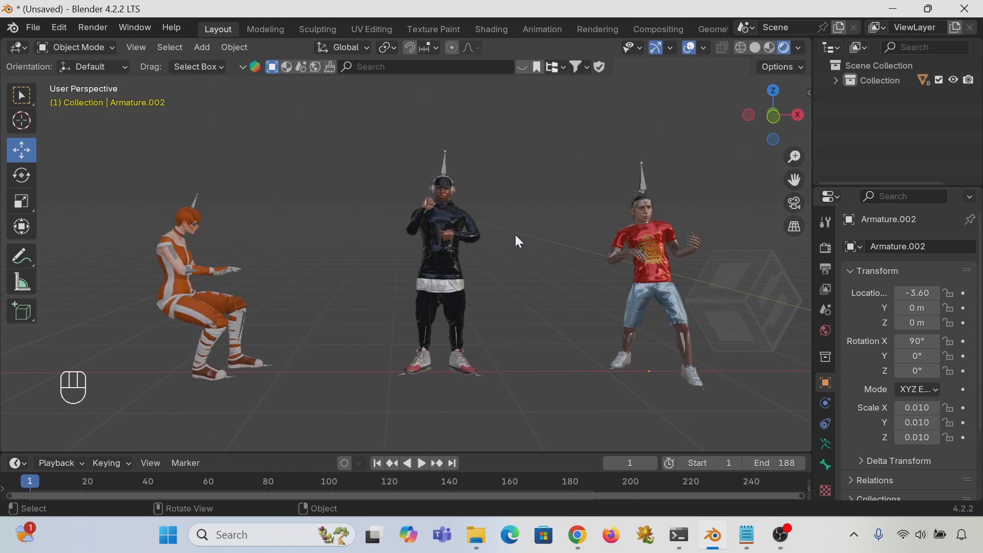
- Collapse the BlenderKit asset search bar in the viewport header, briefly expanding it again to compare
click(242, 69)
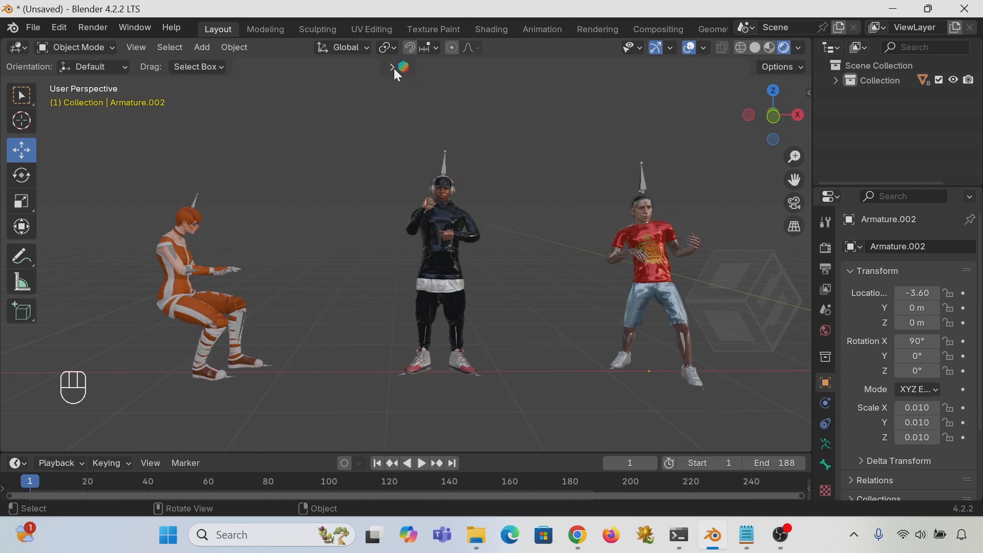
click(393, 67)
click(242, 67)
- Switch to Chrome and open the BlenderKit download page for the free Monster Fur material in the new tab
click(579, 537)
click(224, 16)
click(217, 46)
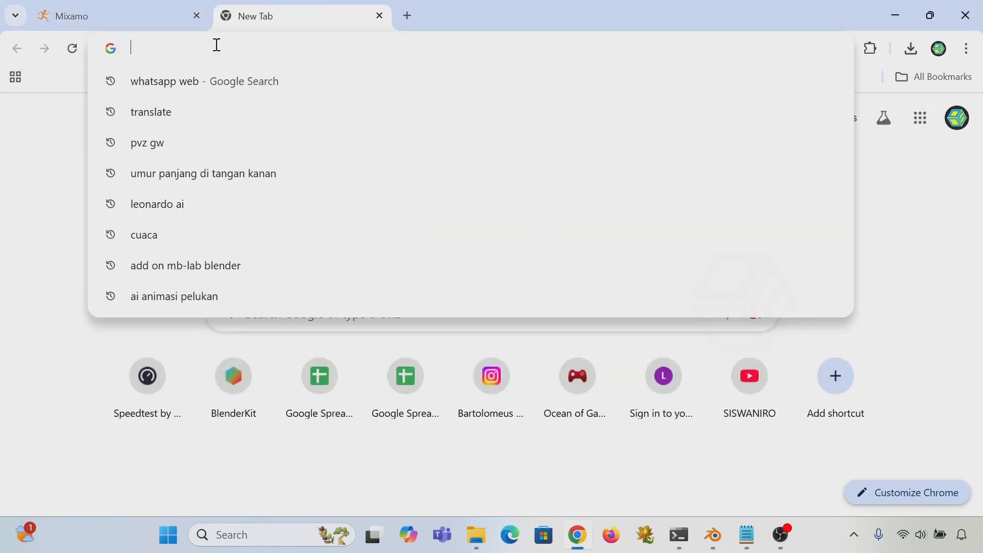
text(ble)
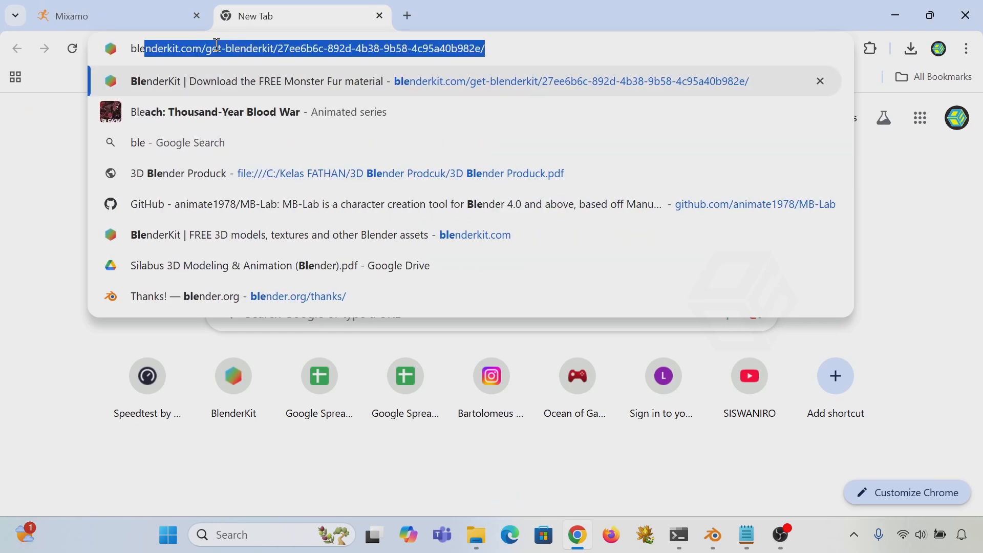
click(189, 84)
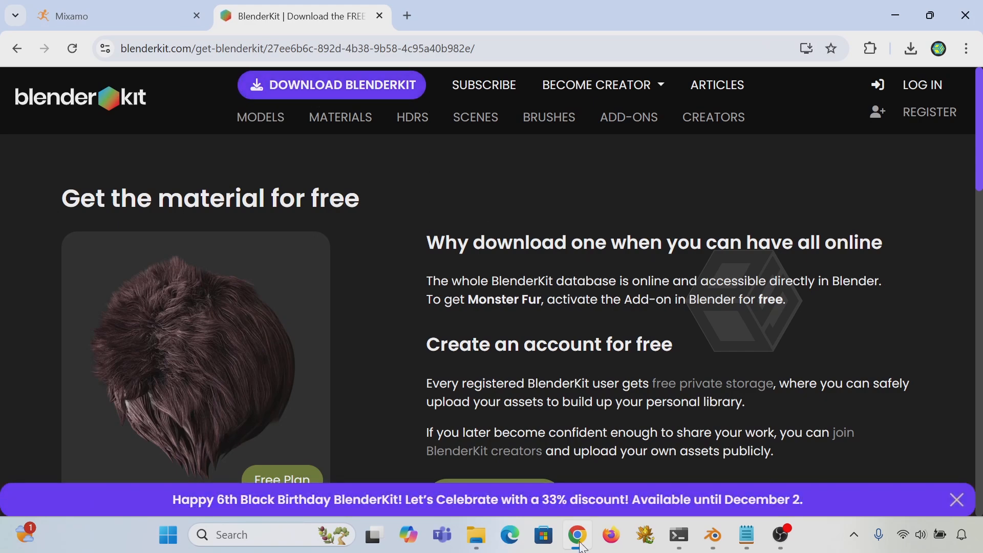
mouse_move(581, 546)
- Return to Blender and examine the BlenderKit Online Asset Library entry in the preferences under the installed extensions and add-ons
click(713, 534)
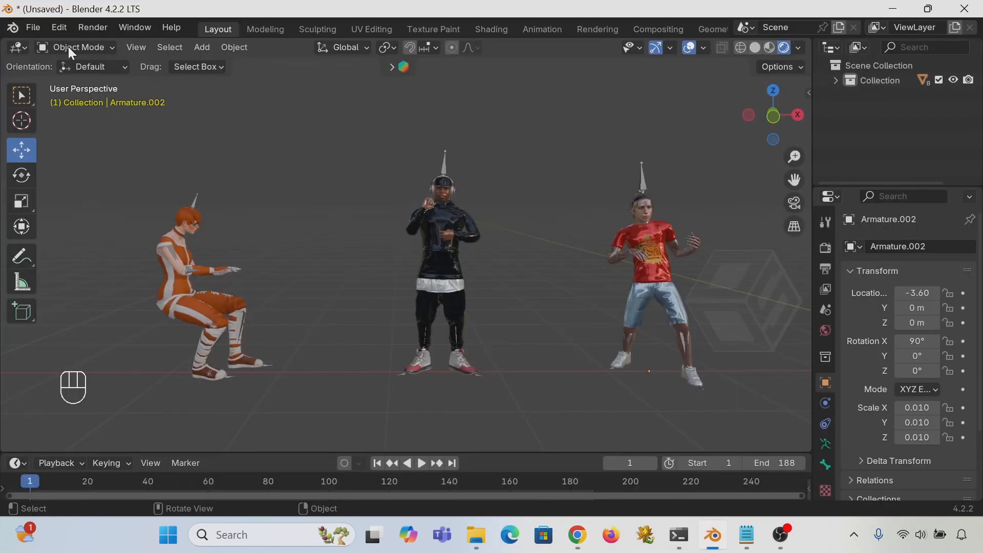
click(57, 26)
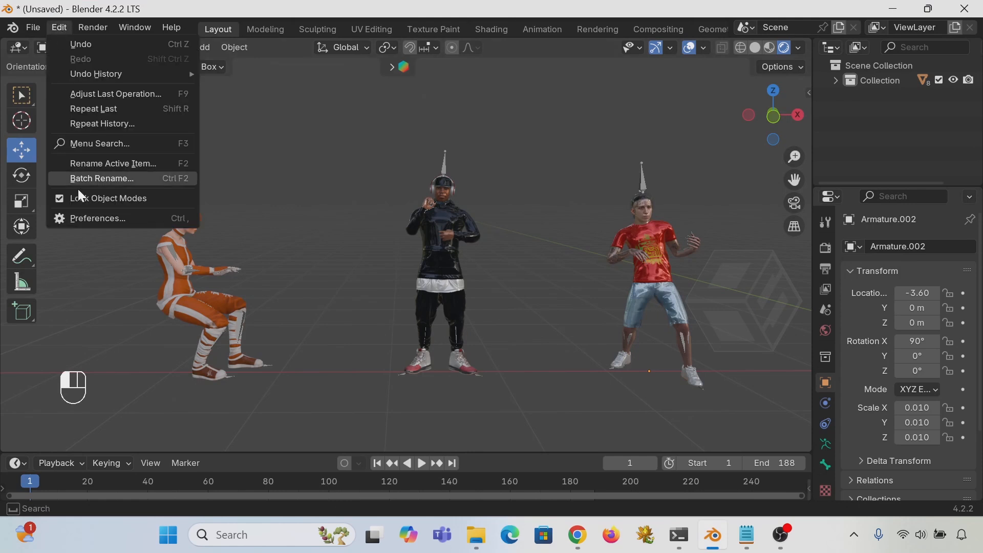
click(84, 216)
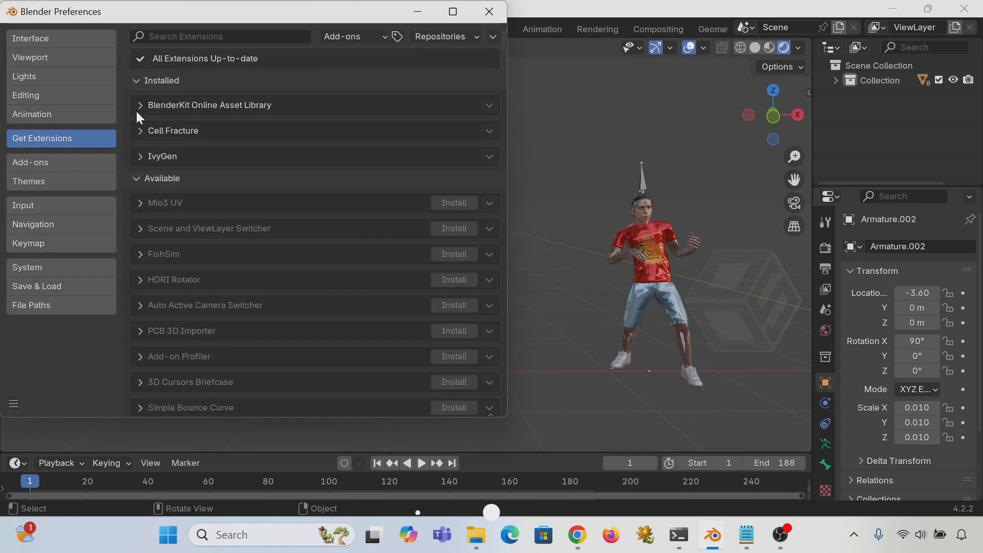
click(142, 82)
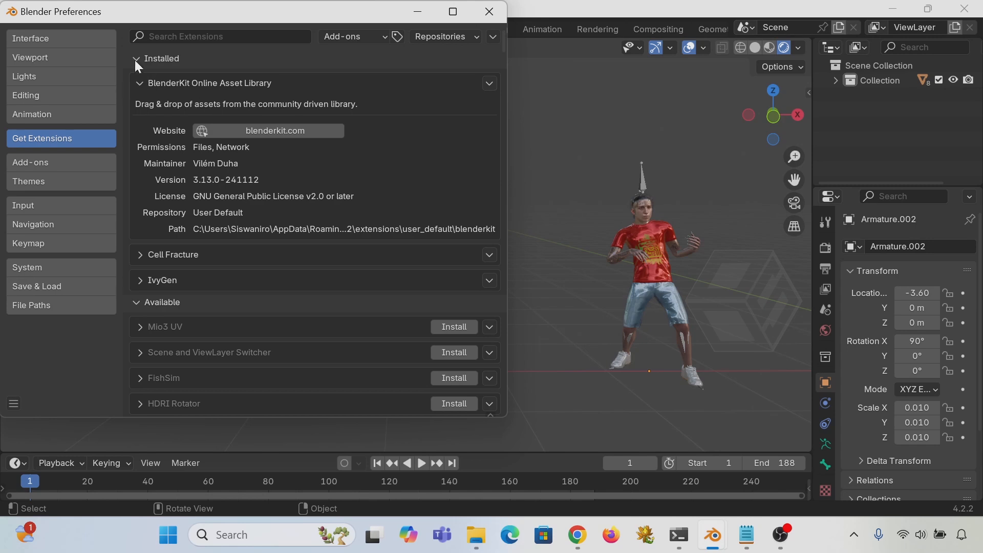
click(38, 163)
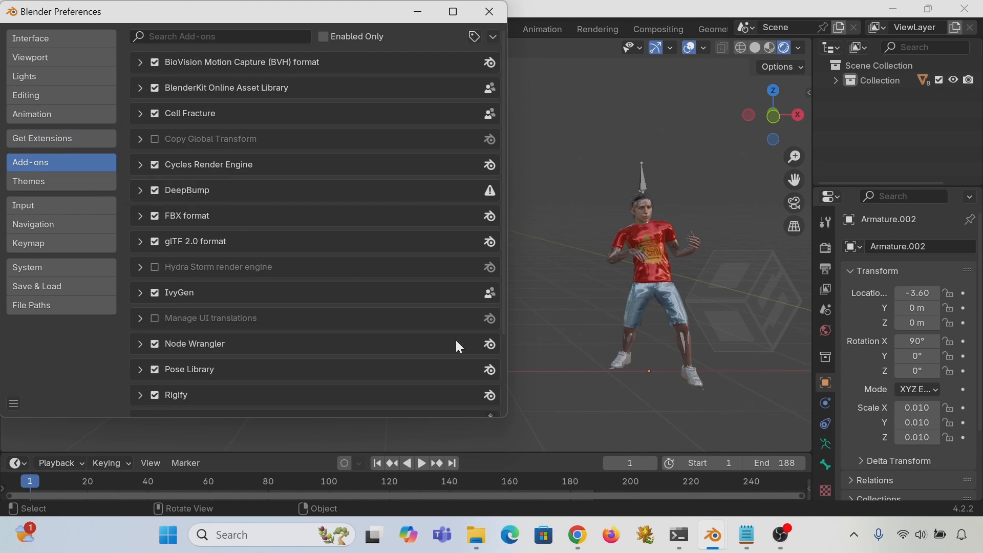
click(46, 137)
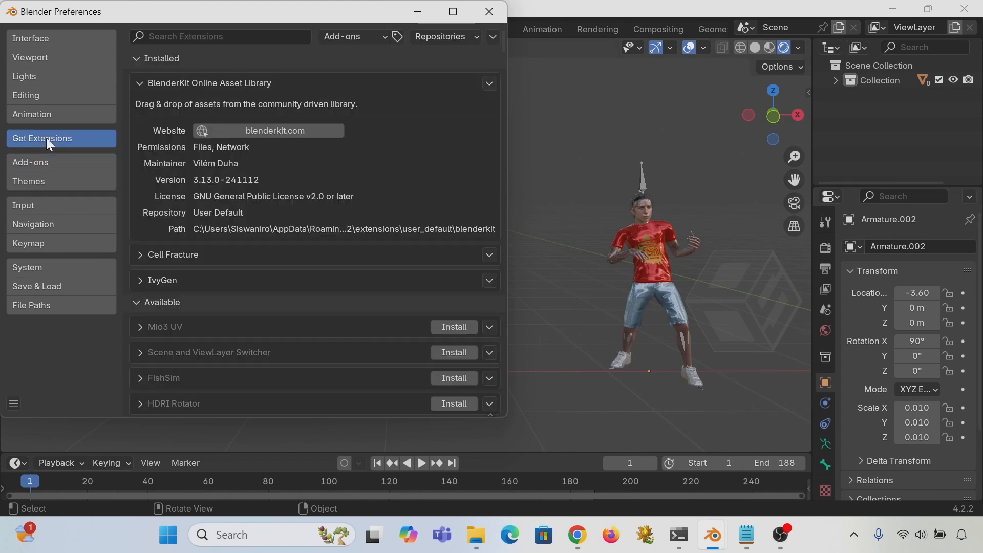
- Look at the extension repositories and the install-from-disk file browser, cancel it, and close the preferences
click(480, 38)
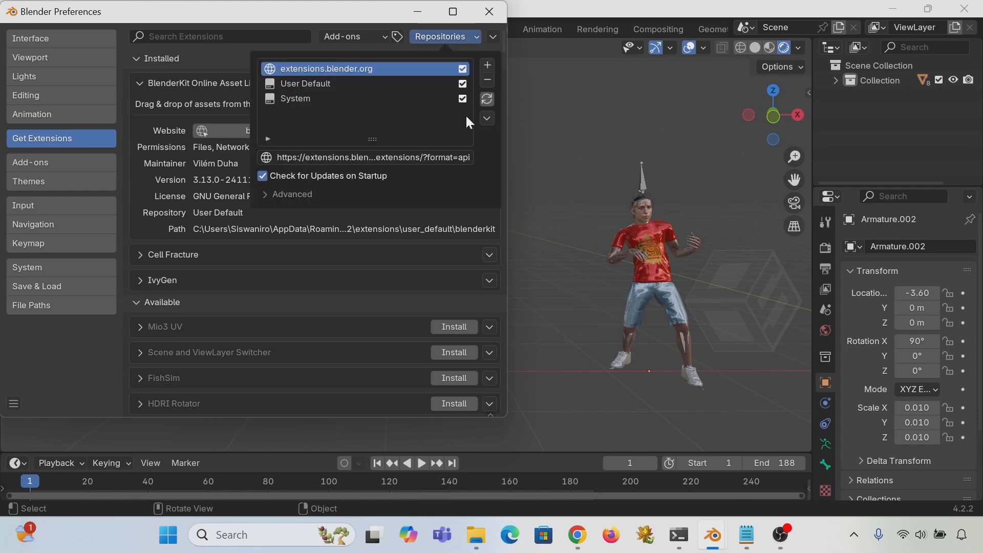
click(495, 37)
click(496, 32)
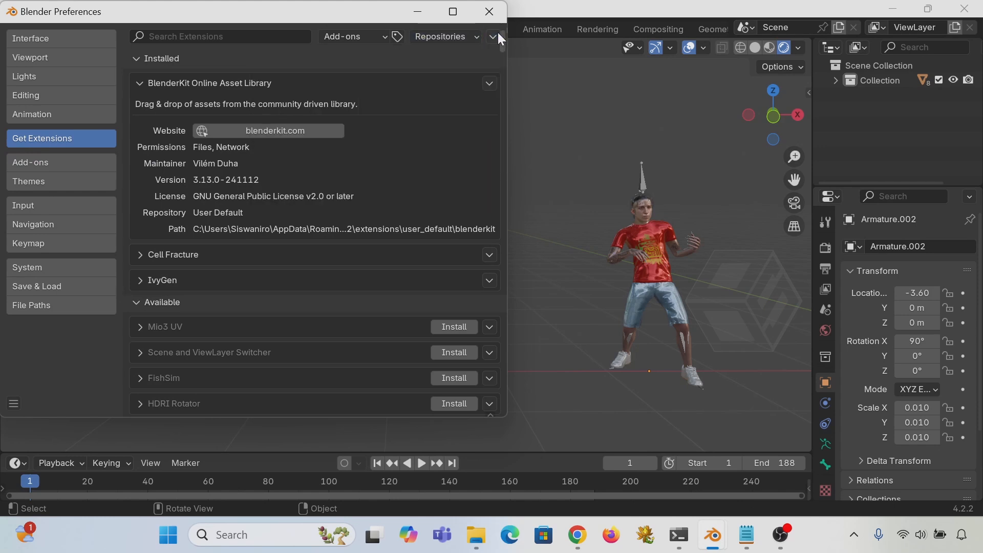
click(493, 35)
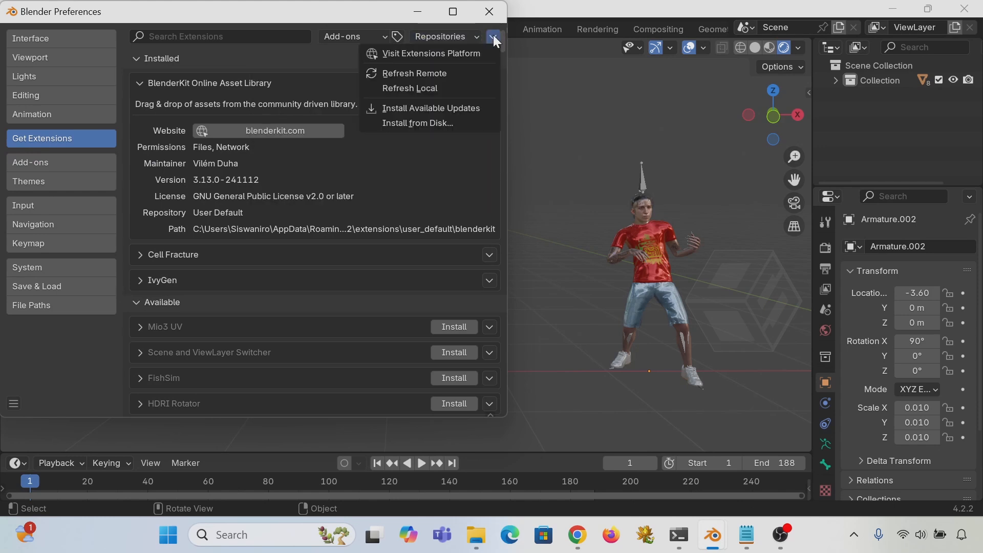
click(399, 125)
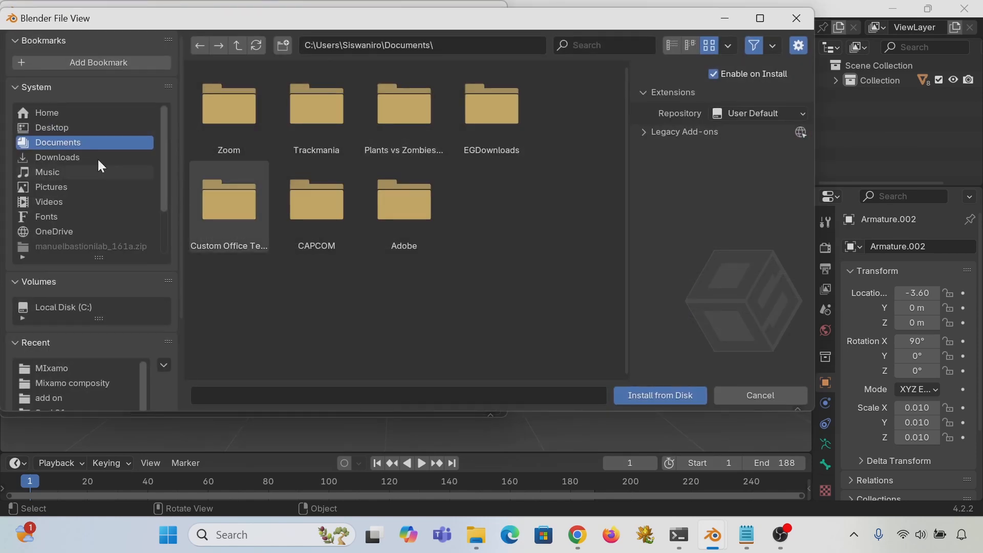
click(761, 396)
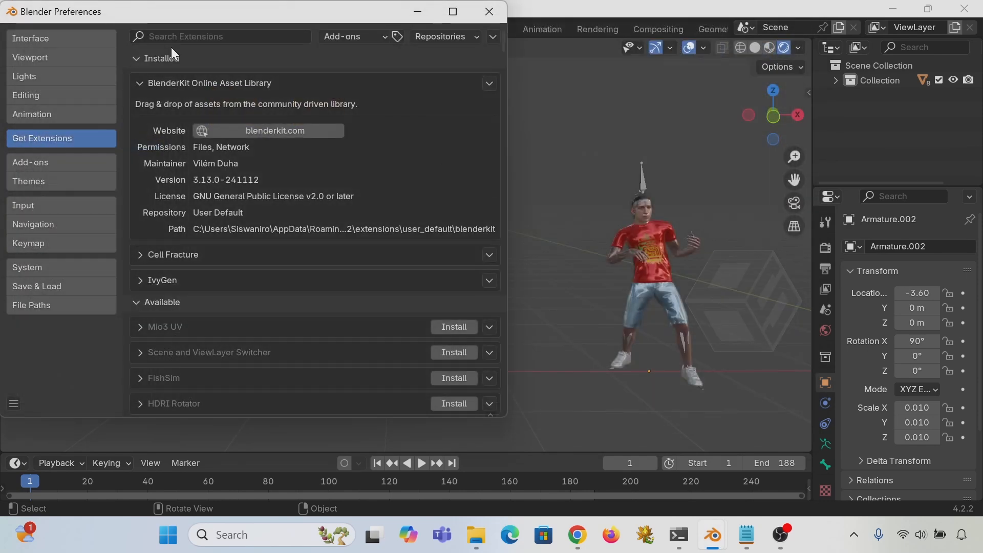
click(489, 13)
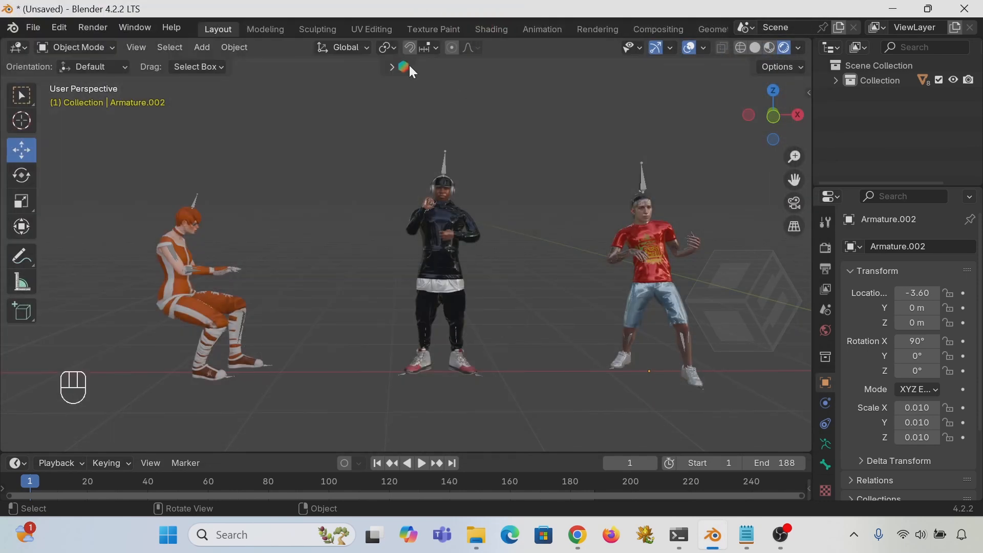
- Expand the BlenderKit asset search bar and search the models for "piano"
click(392, 66)
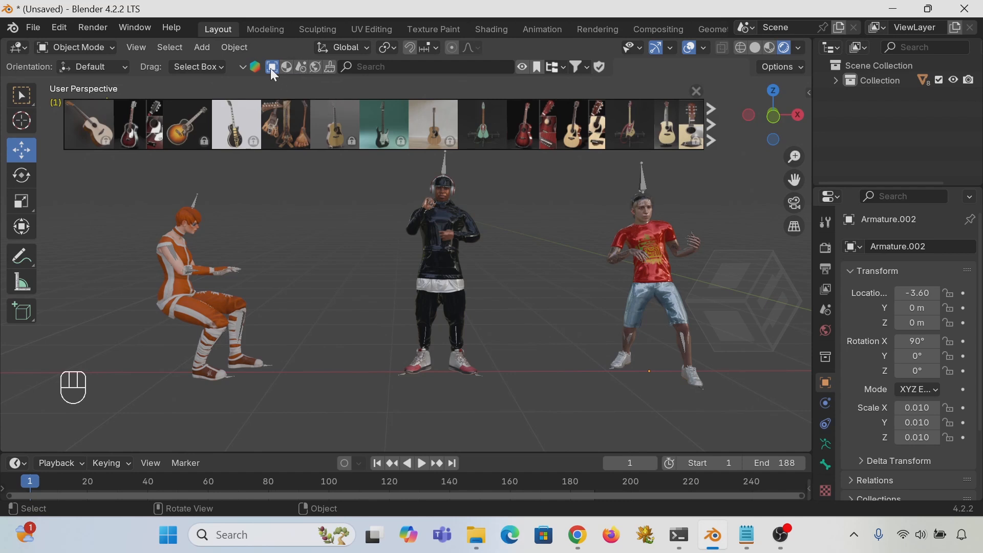
click(393, 67)
text(piano)
key(Return)
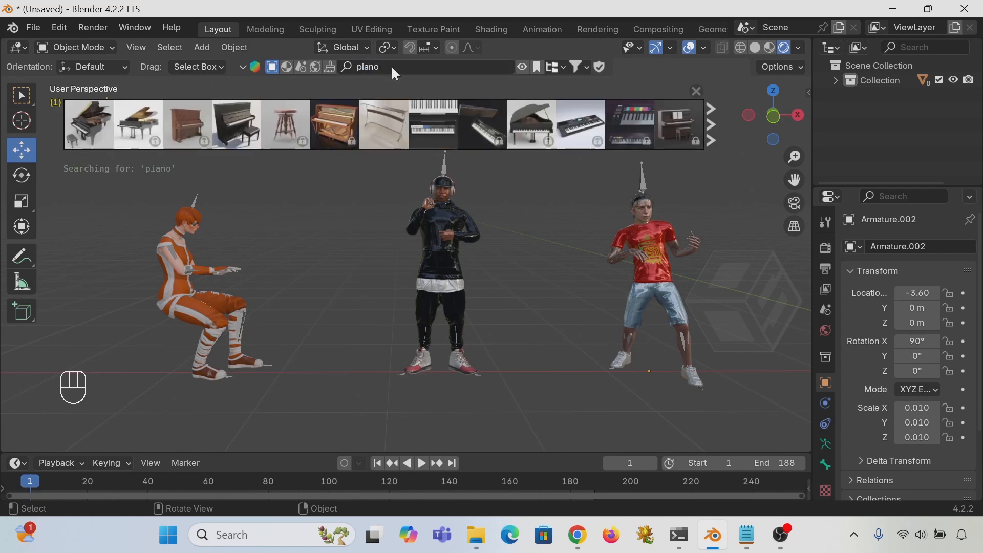
- Try adding the black upright Piano model with its bench to the scene, and undo the placement
mouse_move(240, 131)
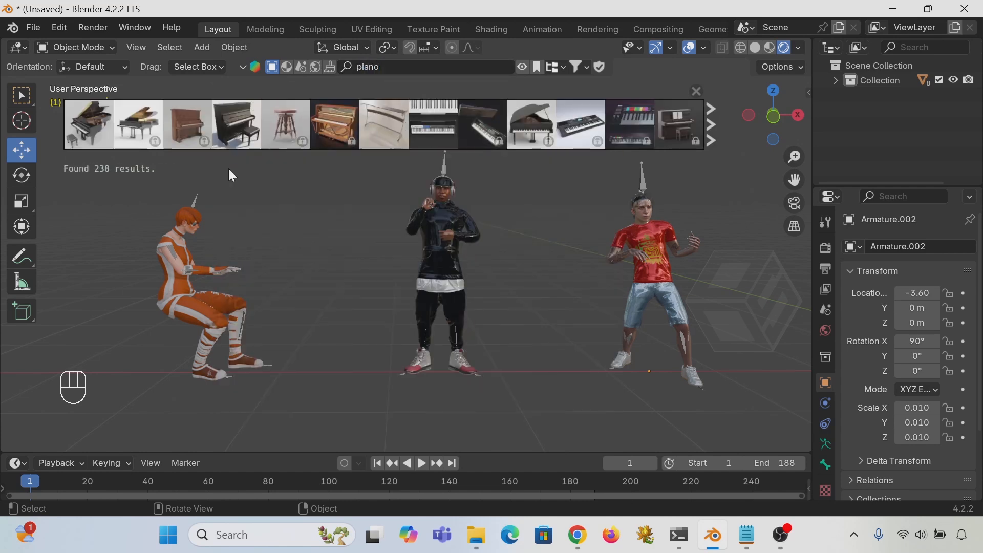
mouse_move(297, 146)
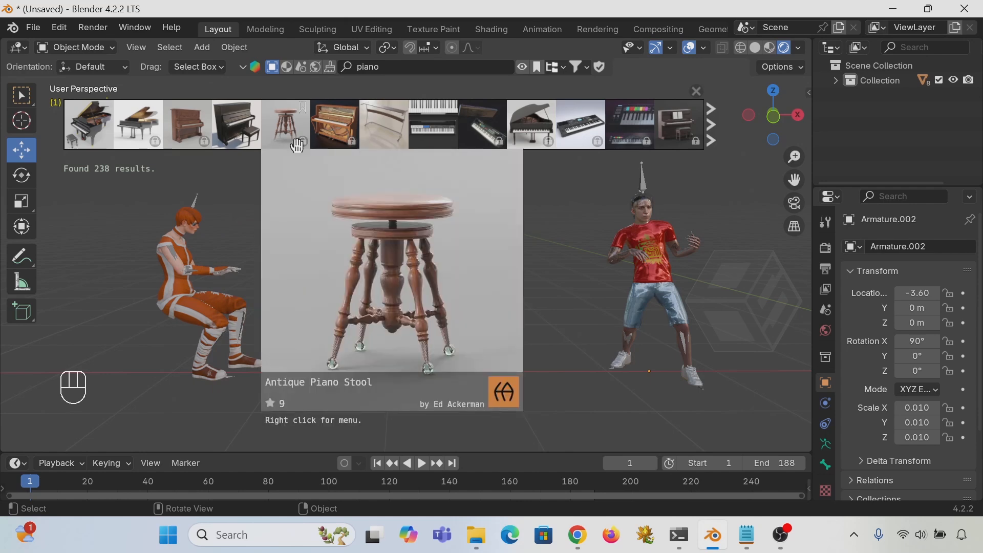
click(241, 129)
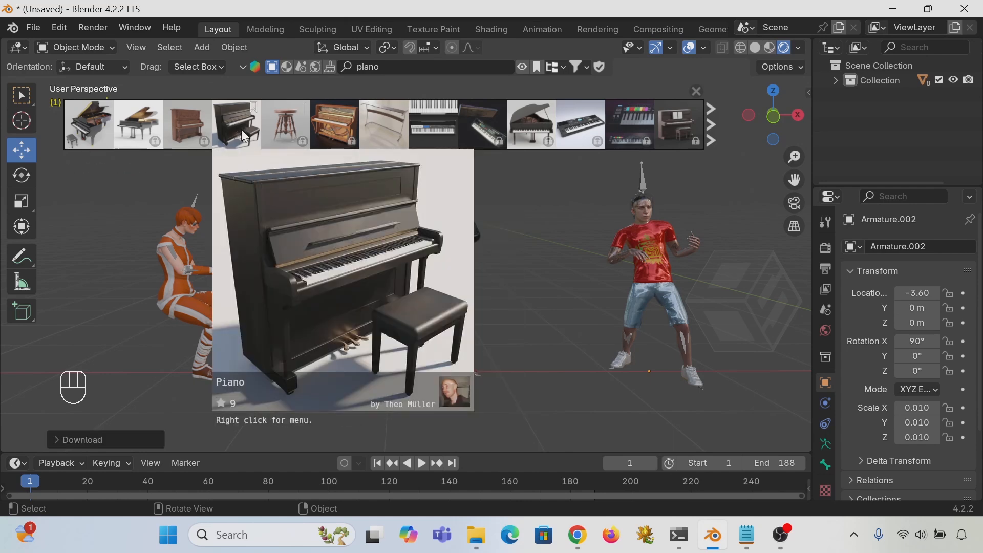
scroll(526, 283, down, 4)
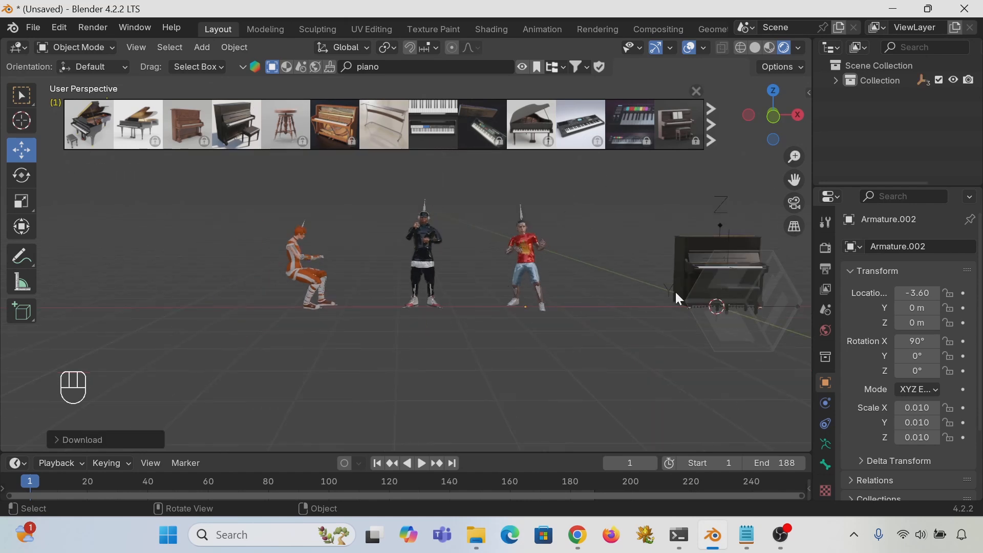
shift+middle_drag(749, 306, 649, 305)
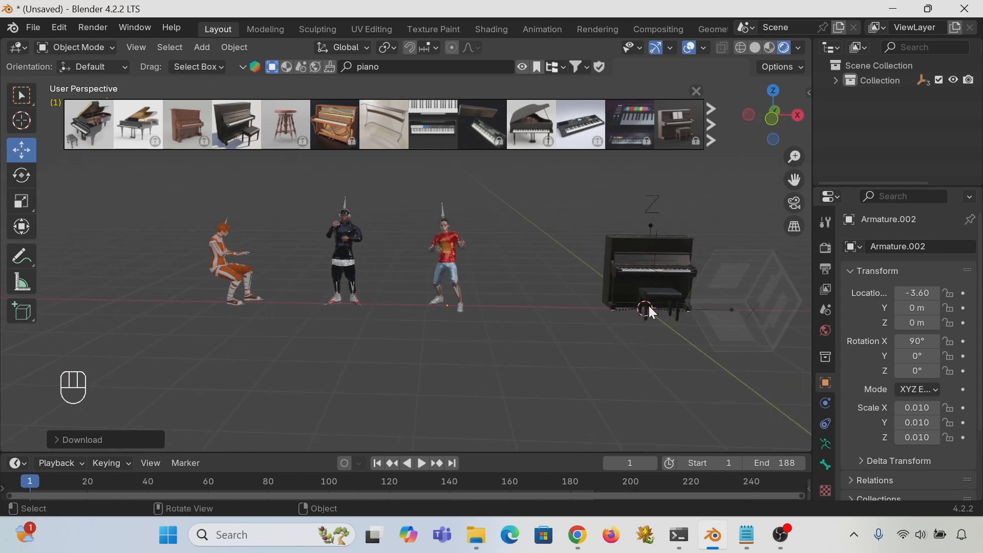
key(ctrl+z)
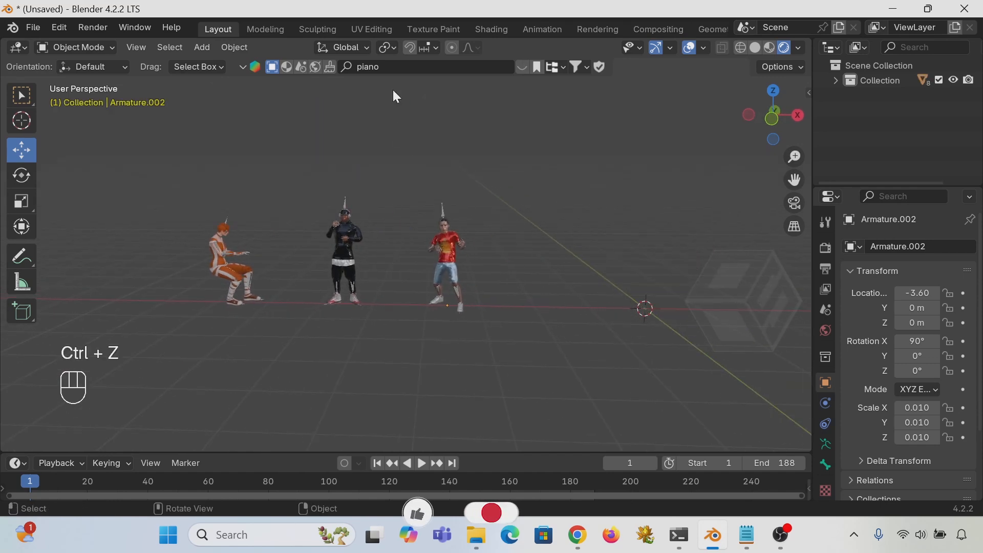
- Show the BlenderKit results again, place the black upright Piano beyond the guitarist, and undo the addition
click(522, 67)
mouse_move(239, 133)
drag(239, 133, 684, 333)
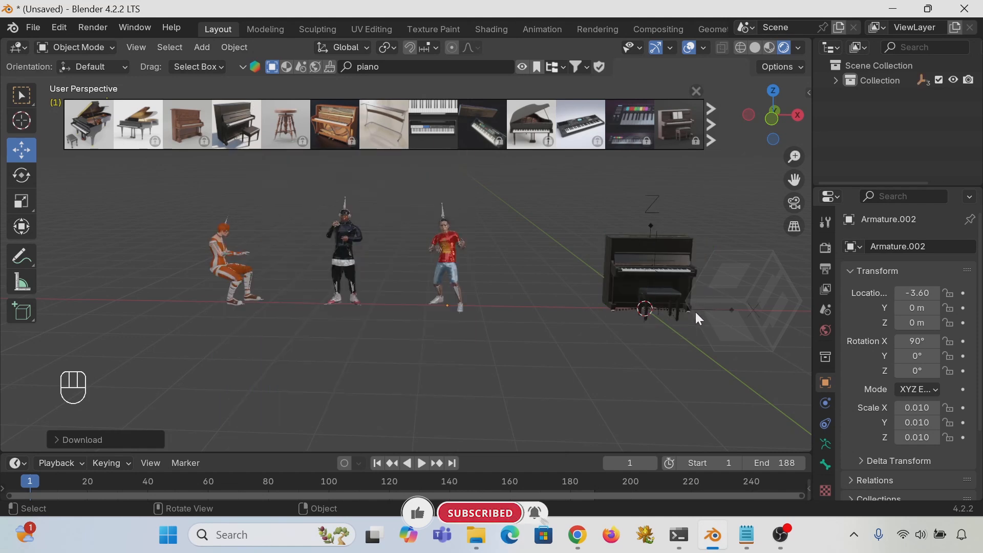
shift+middle_drag(687, 314, 638, 344)
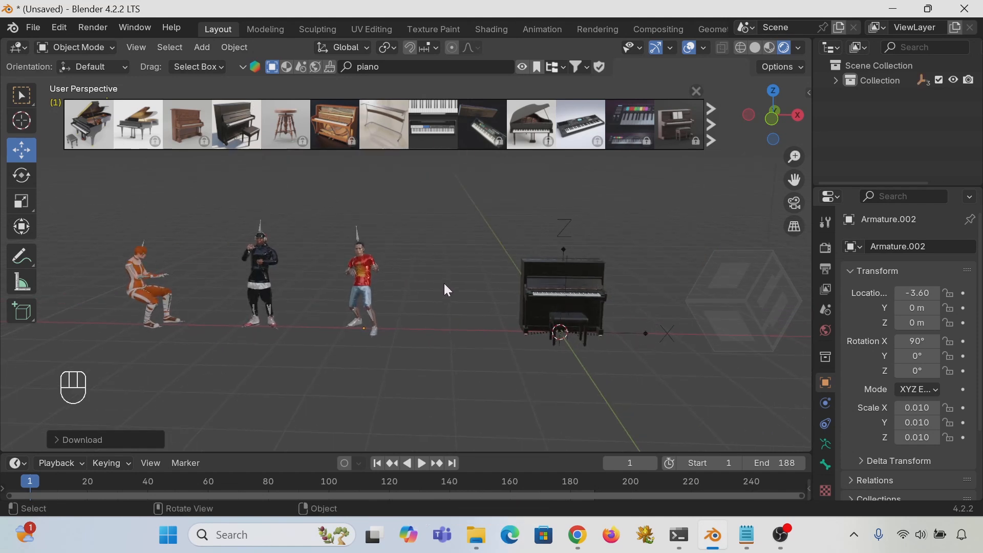
shift+middle_drag(431, 291, 525, 287)
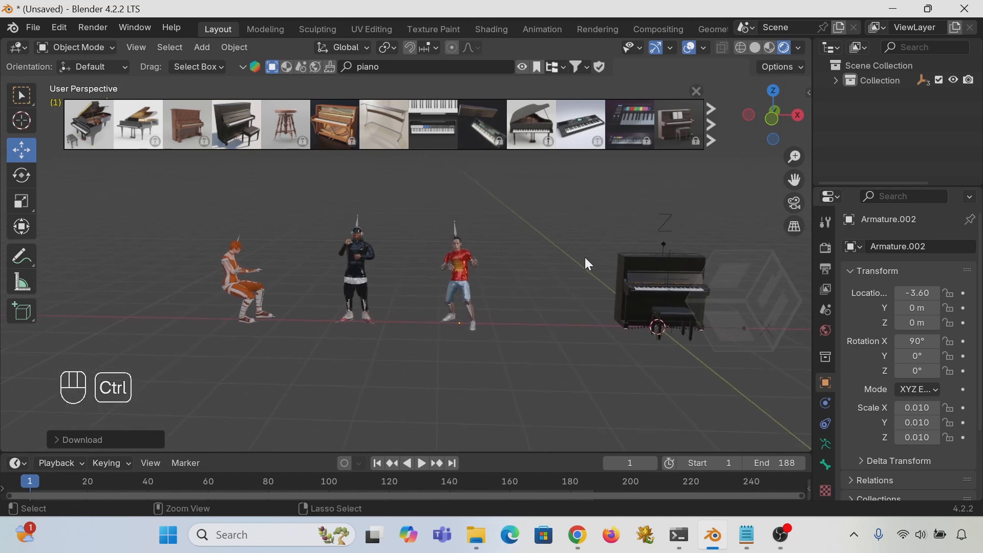
key(ctrl+z)
- Select the seated orange piano player with its armature and move it to a new collection named "Pemain Piano"
scroll(267, 300, up, 3)
shift+middle_drag(267, 300, 314, 259)
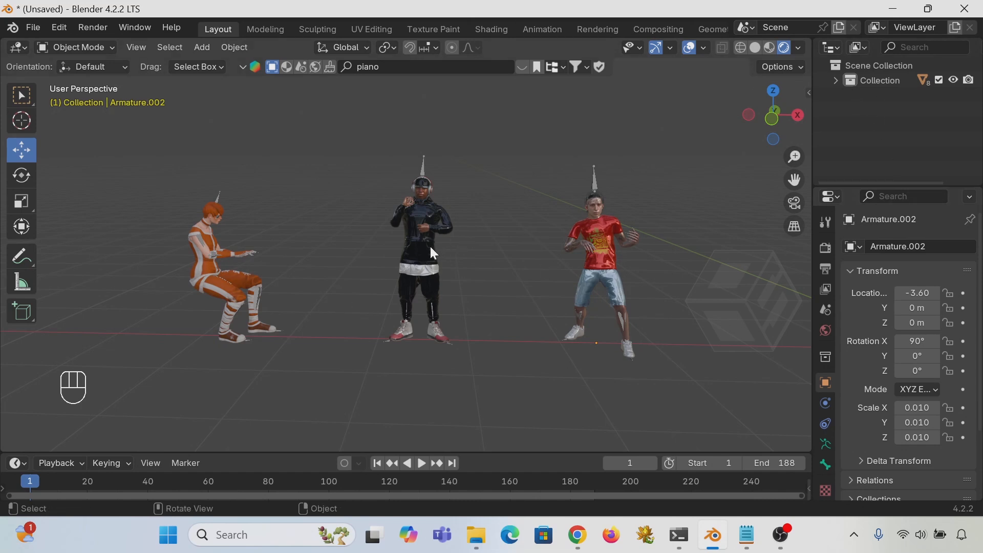
drag(131, 194, 317, 379)
click(283, 204)
drag(137, 152, 316, 377)
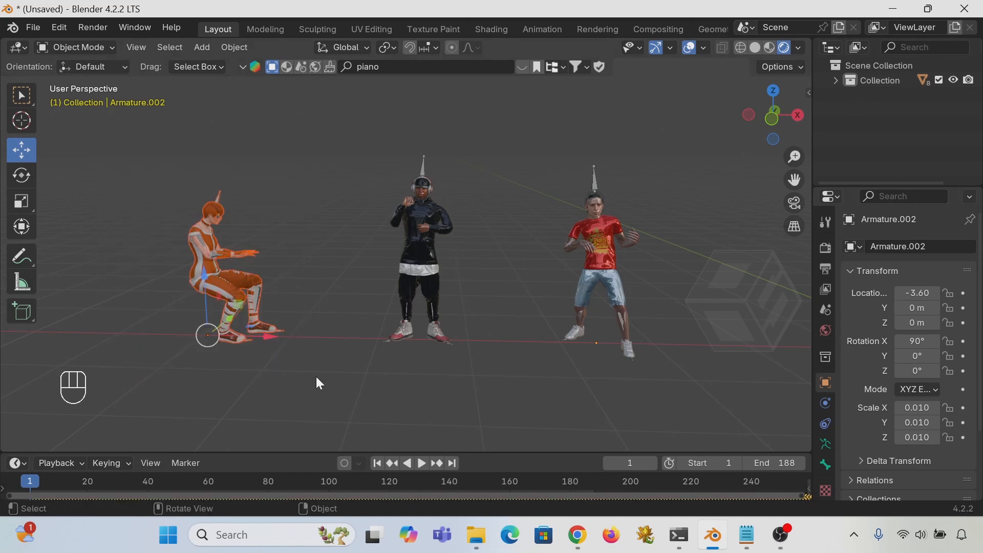
right_click(240, 280)
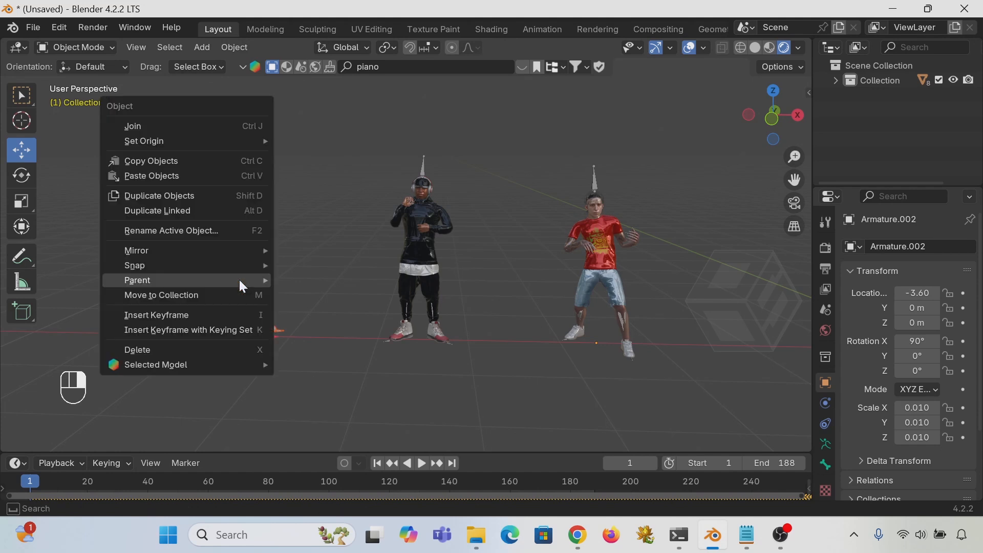
mouse_move(239, 280)
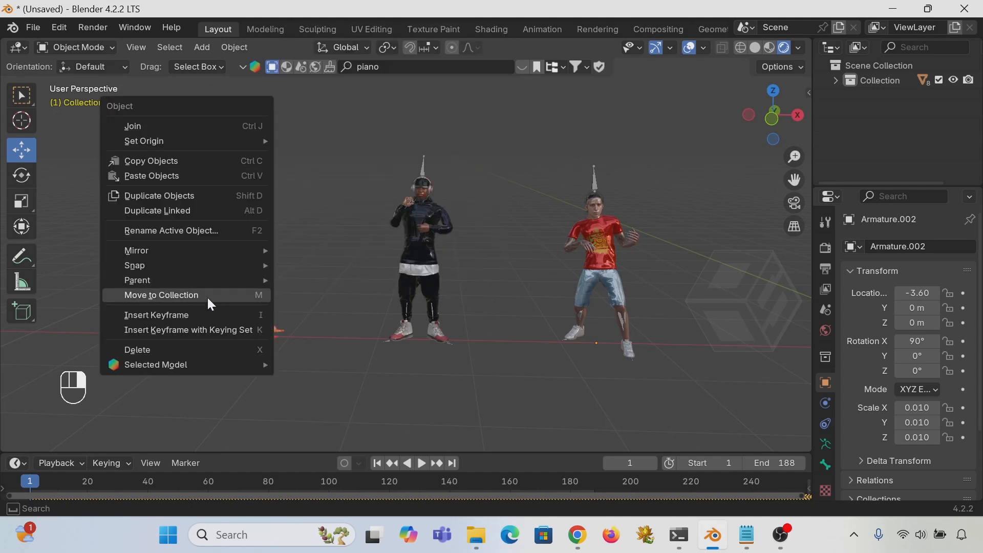
click(208, 296)
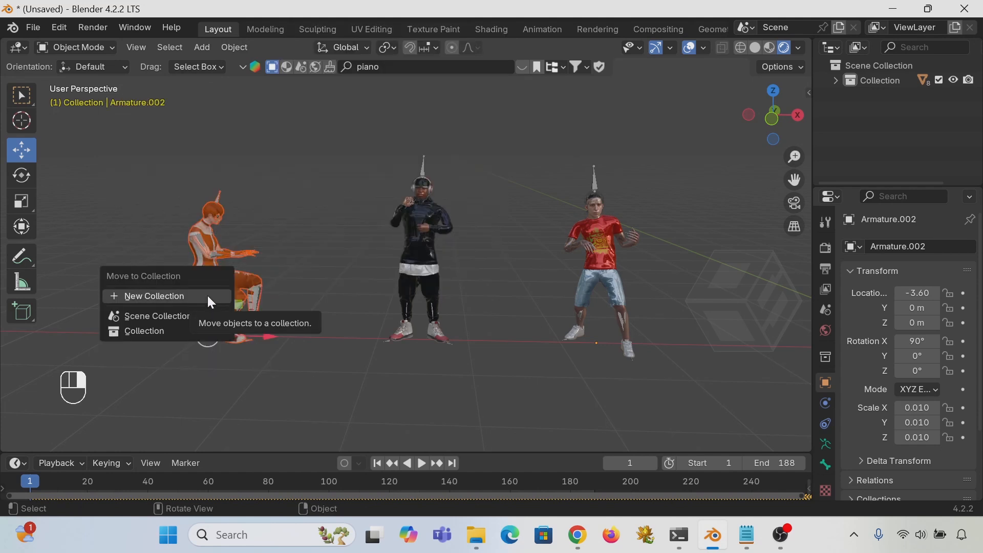
click(208, 296)
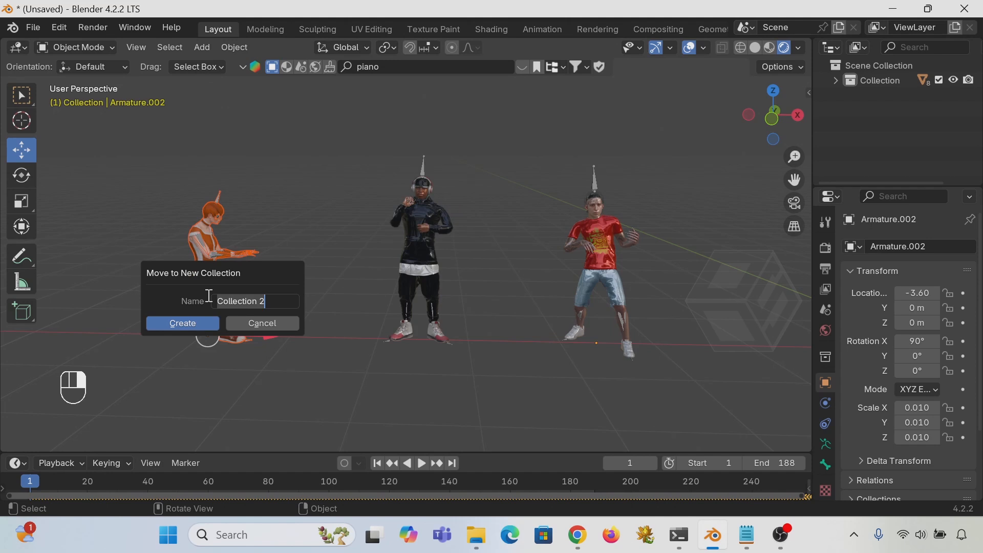
text(Pemain Piano)
key(Return)
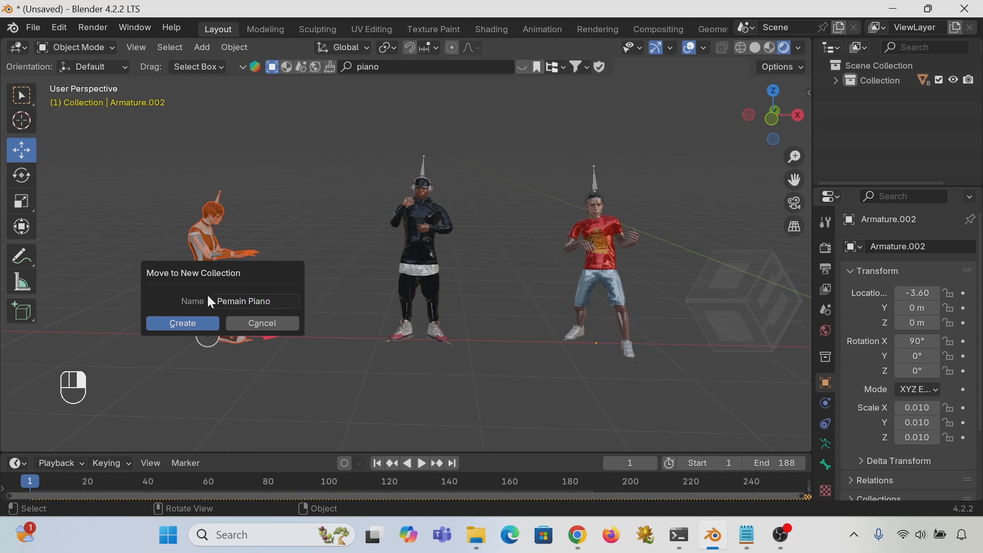
click(186, 323)
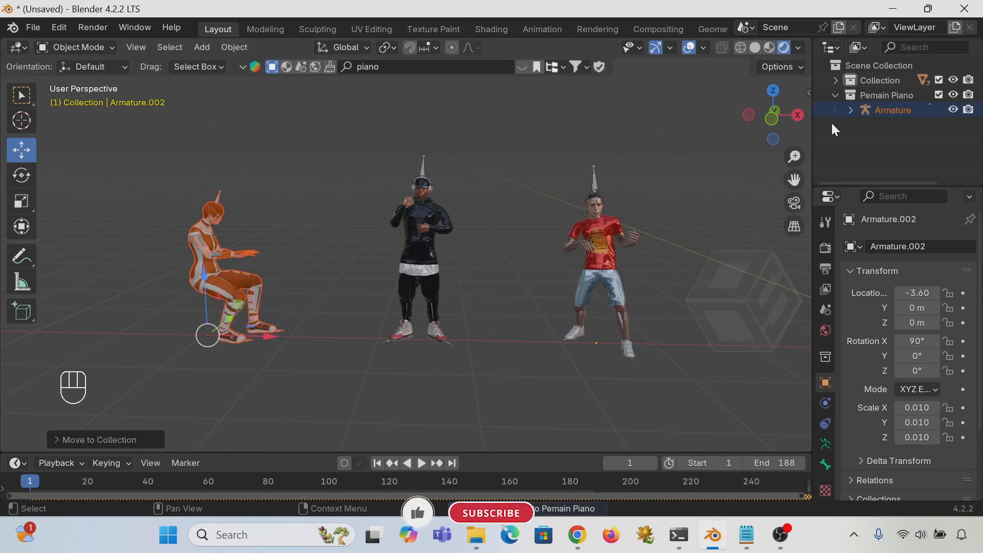
- Examine the contents of Collection and Pemain Piano in the outliner, and collapse both
click(835, 95)
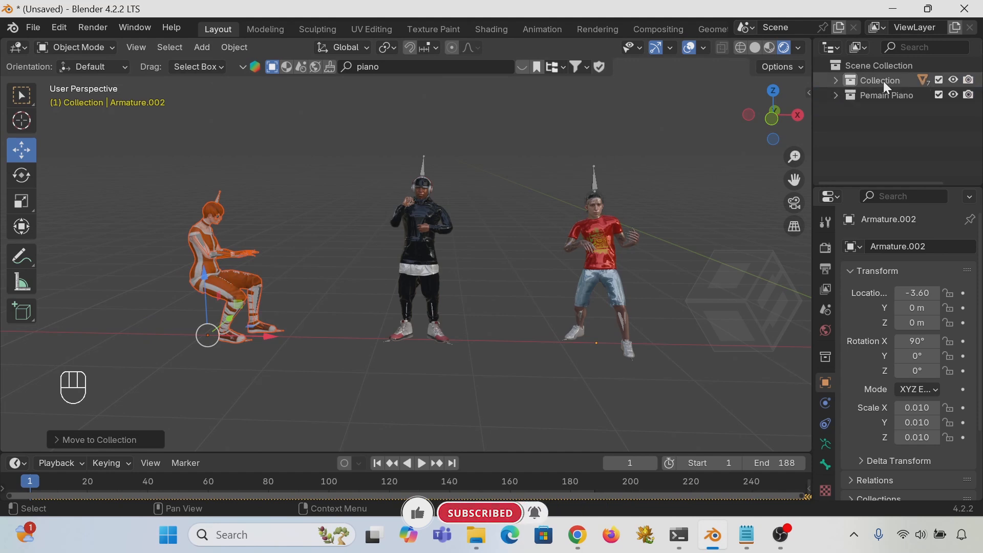
click(835, 81)
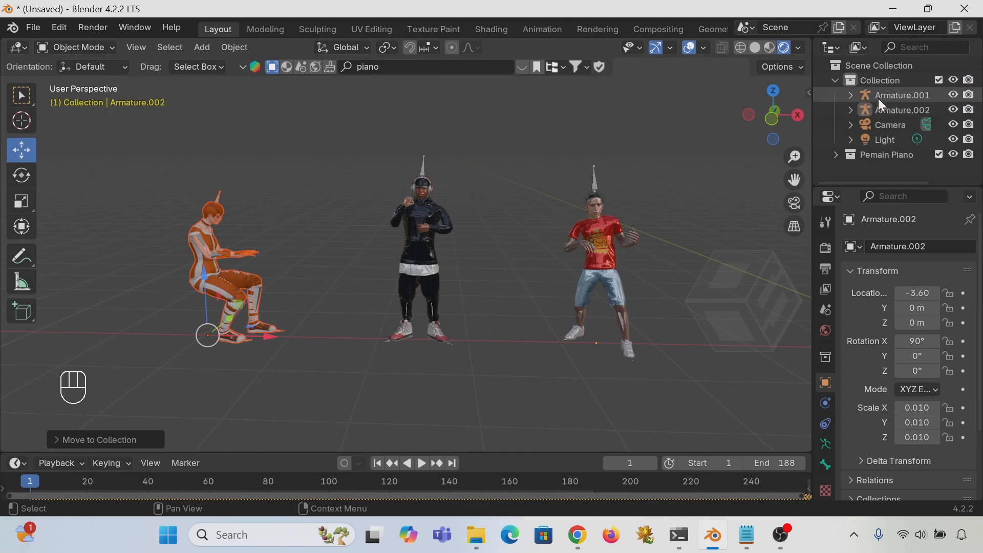
click(835, 154)
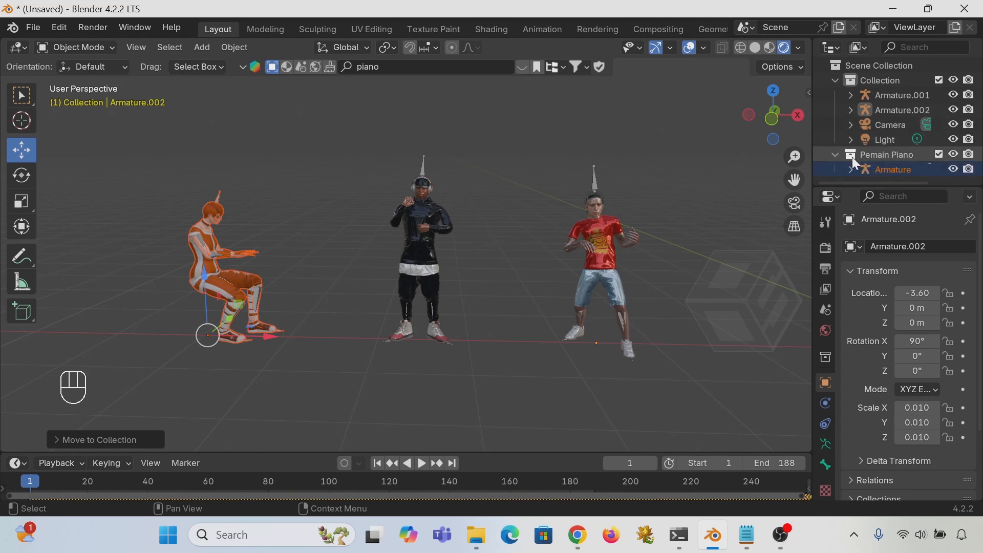
click(836, 80)
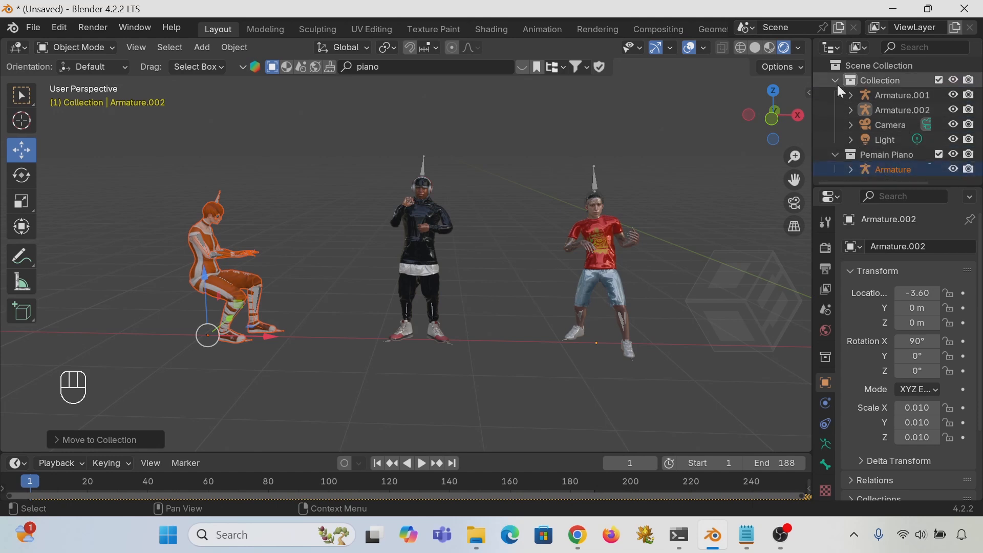
click(836, 96)
- Move the middle singer and its armature to a new collection named "Vokalis", collapse that collection and deselect everything
drag(335, 124, 508, 365)
click(507, 364)
drag(355, 119, 511, 402)
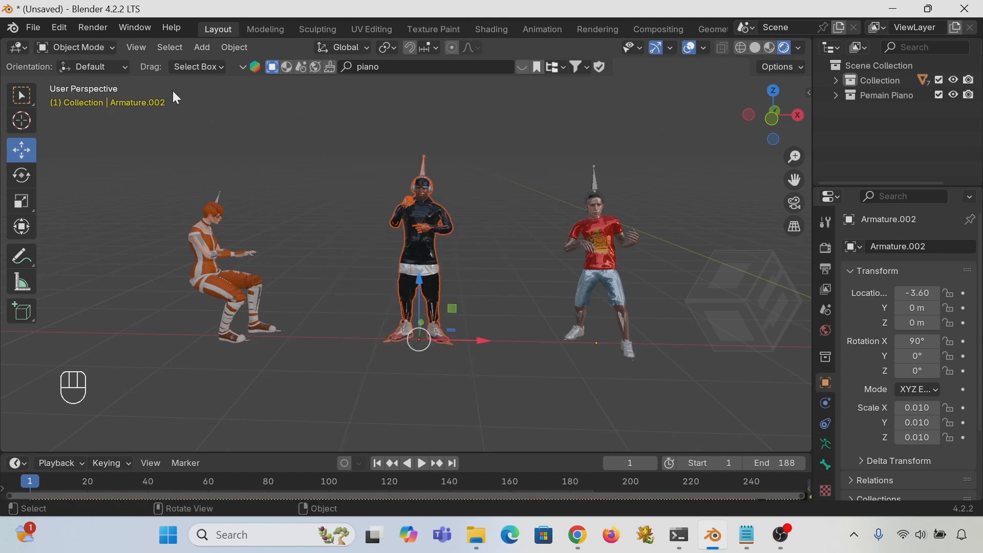
key(m)
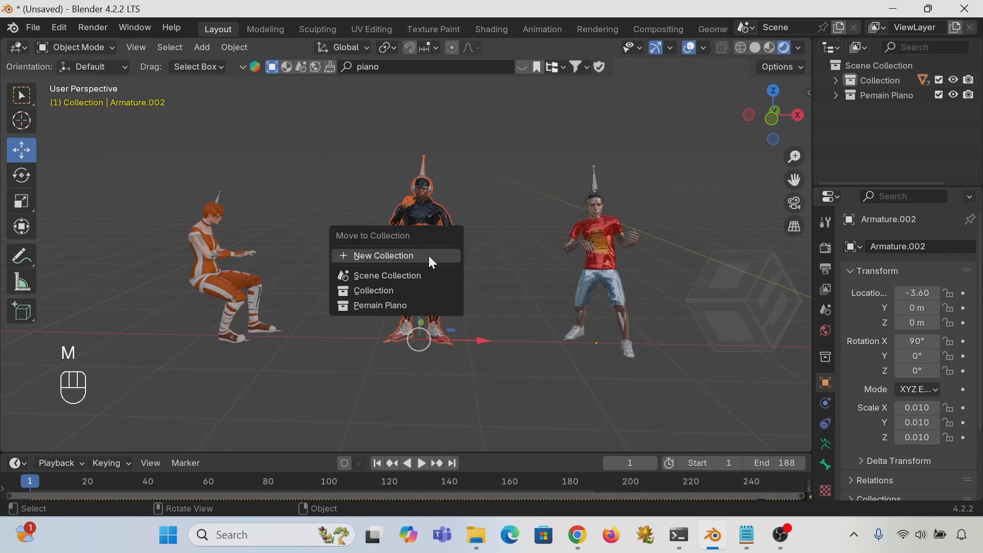
click(430, 256)
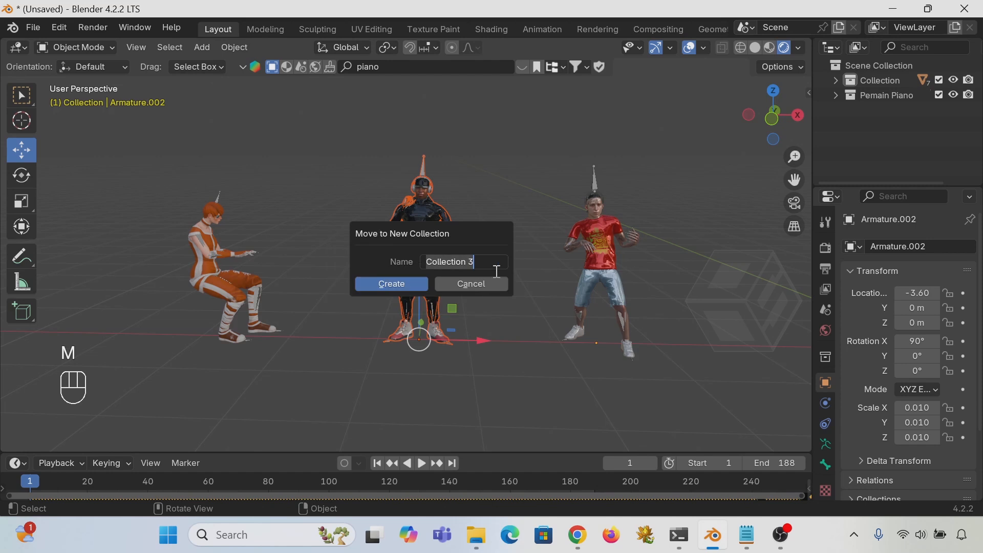
text(Vokalis)
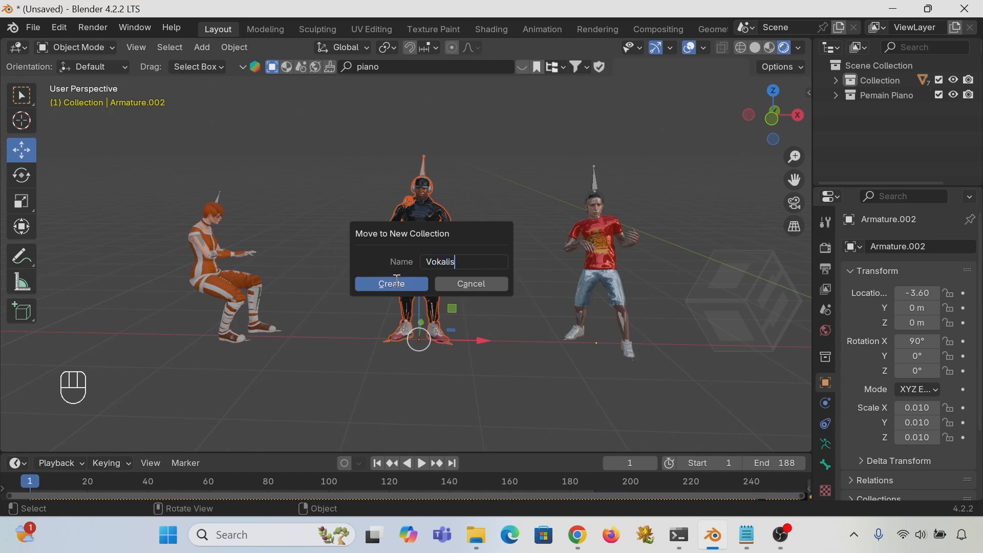
click(395, 281)
click(398, 281)
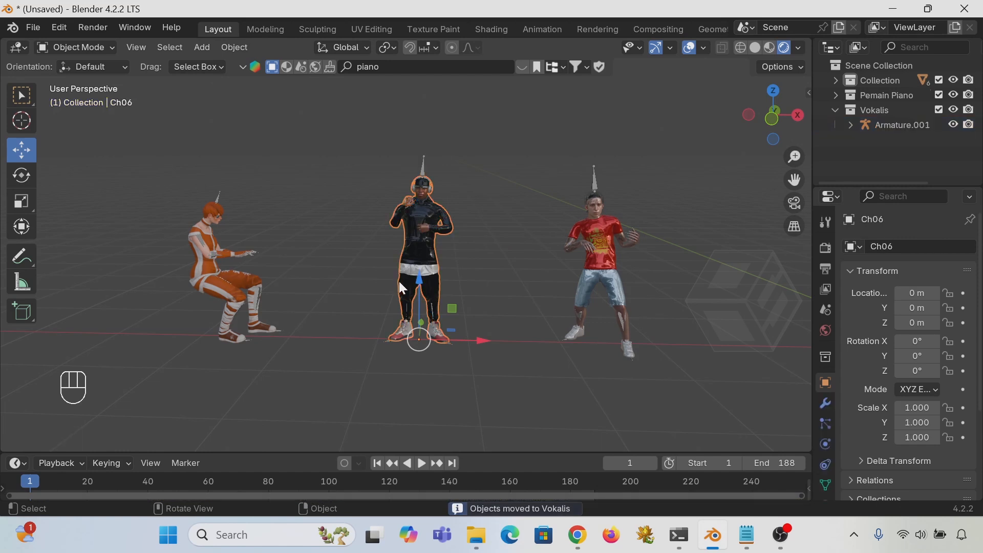
click(834, 110)
click(859, 133)
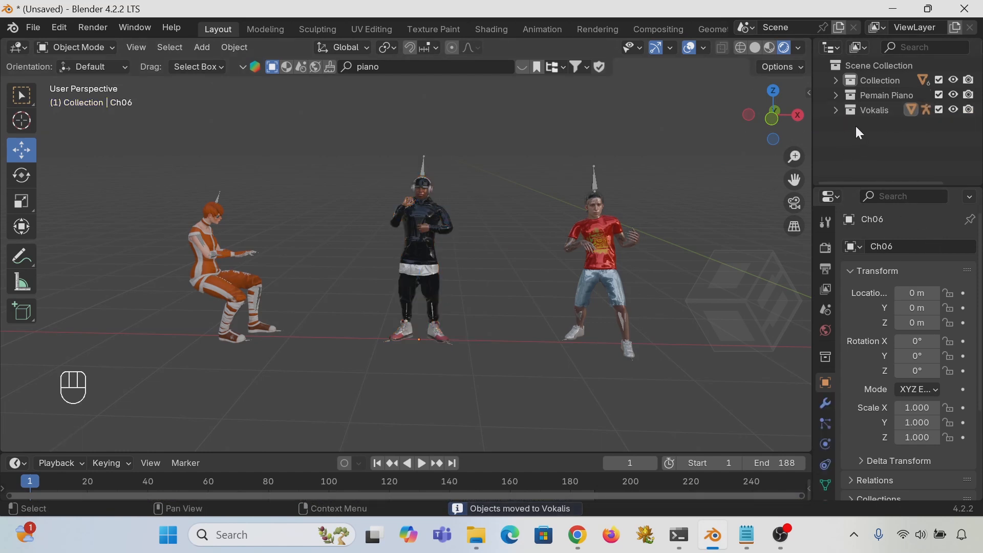
- Select the red-shirted guitarist with its armature, move it to a new collection named "gitaris", and collapse that collection
click(834, 81)
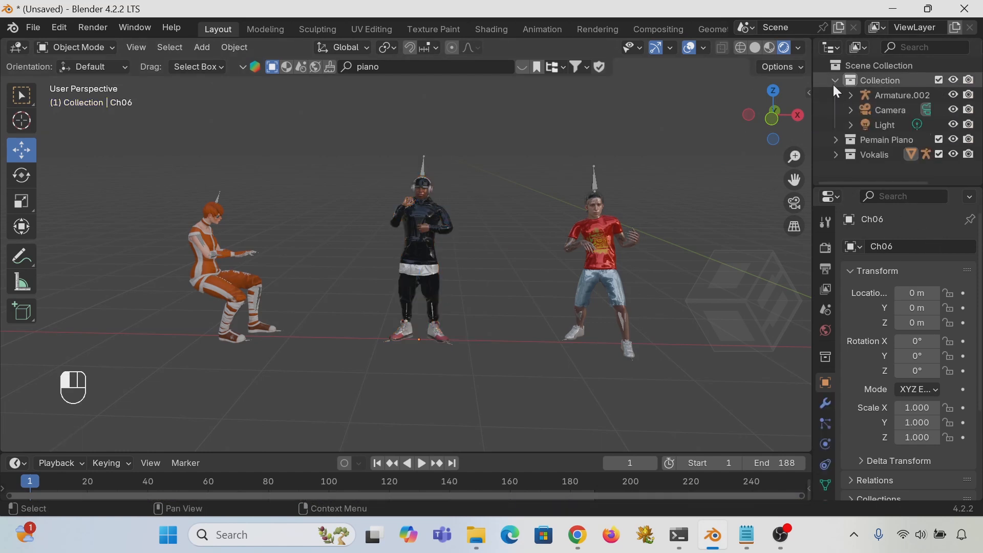
click(836, 82)
drag(506, 127, 714, 385)
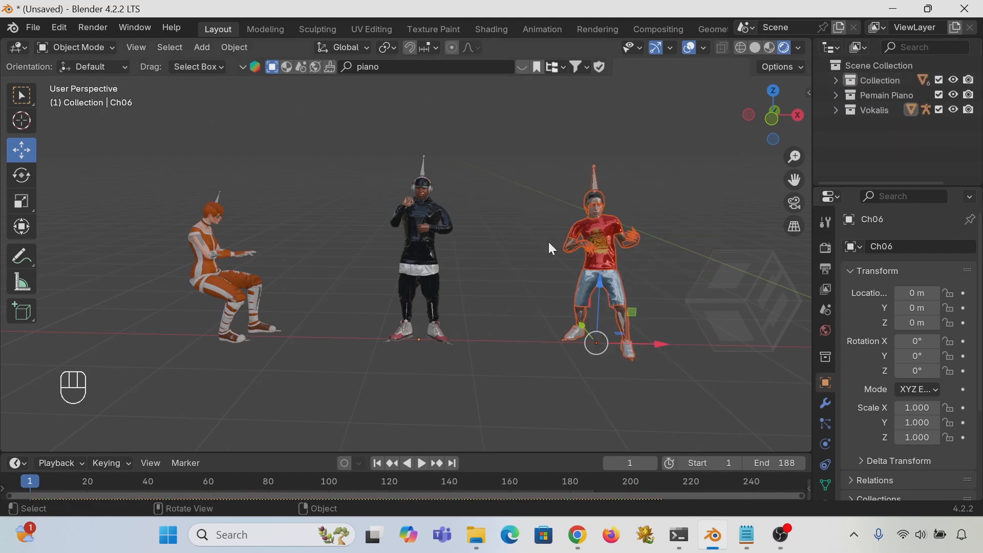
key(comma)
key(Escape)
key(m)
click(518, 240)
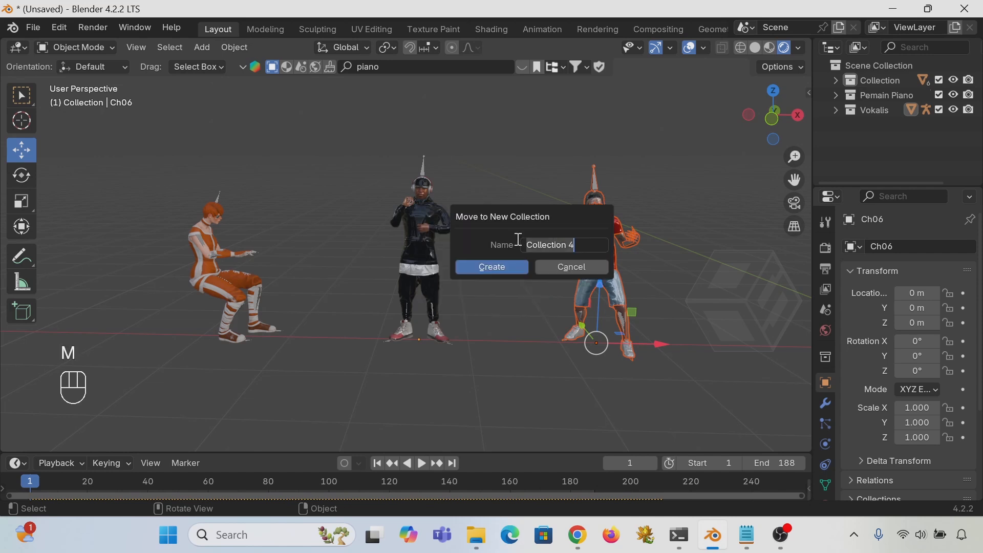
text(gitas)
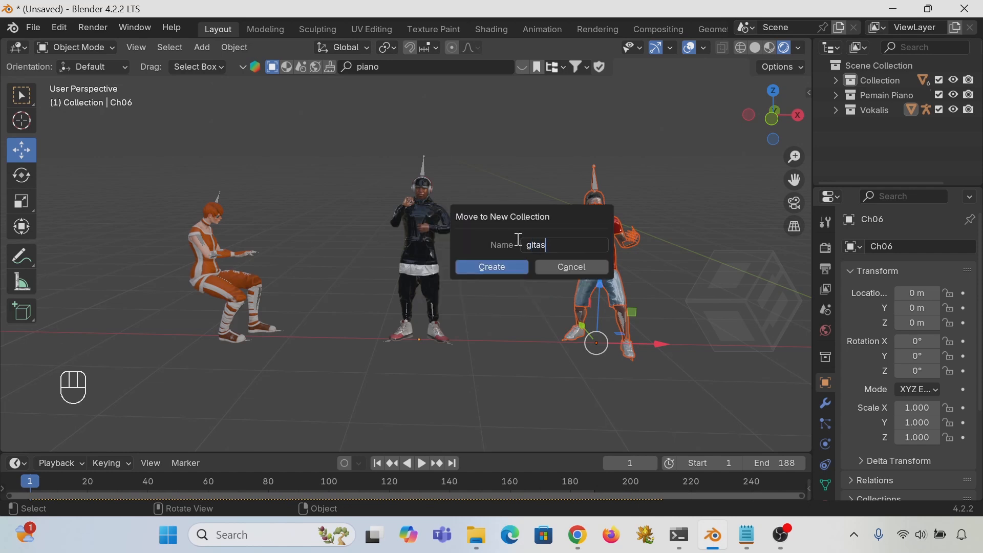
key(BackSpace)
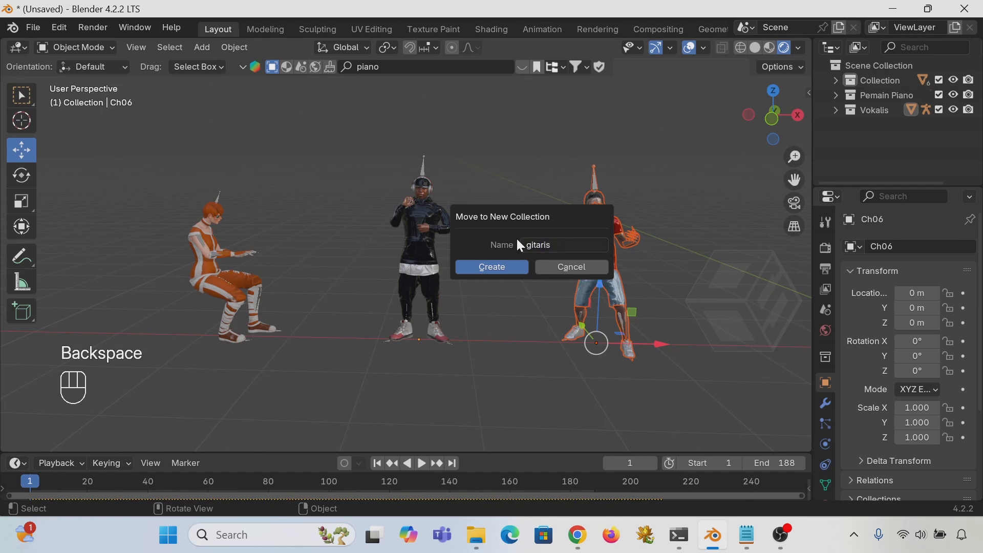
key(Return)
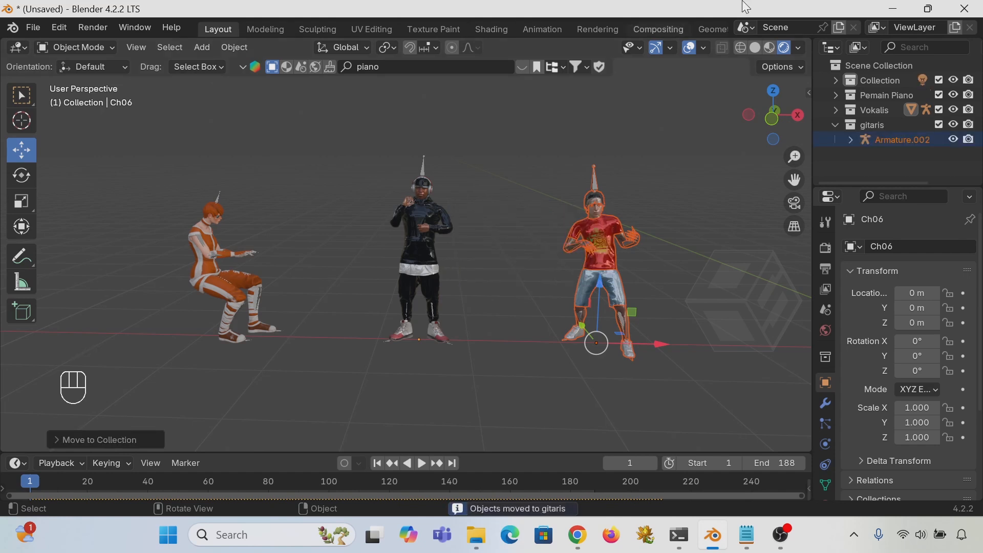
click(835, 125)
- Hide the Collection, Vokalis and gitaris collections so that only the piano player is shown
click(836, 81)
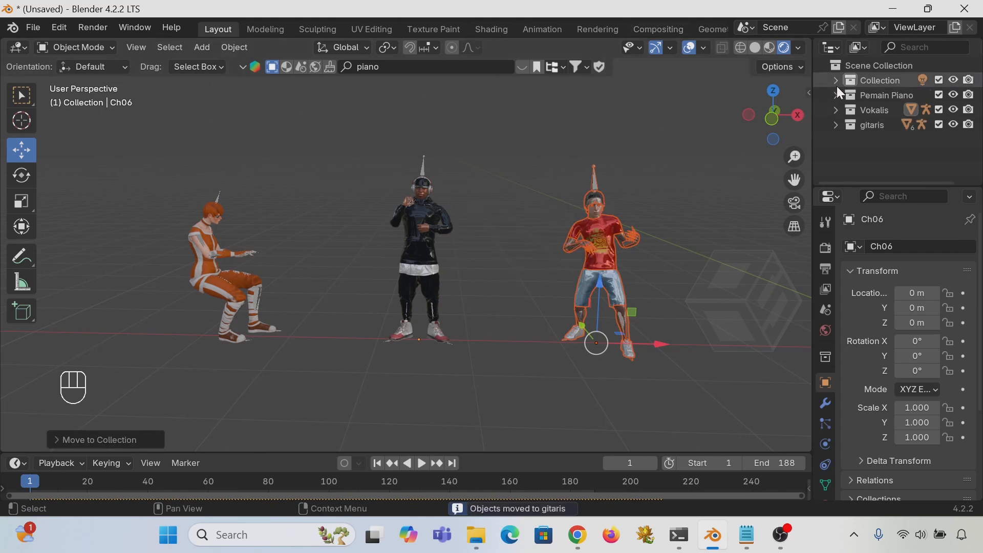
click(835, 80)
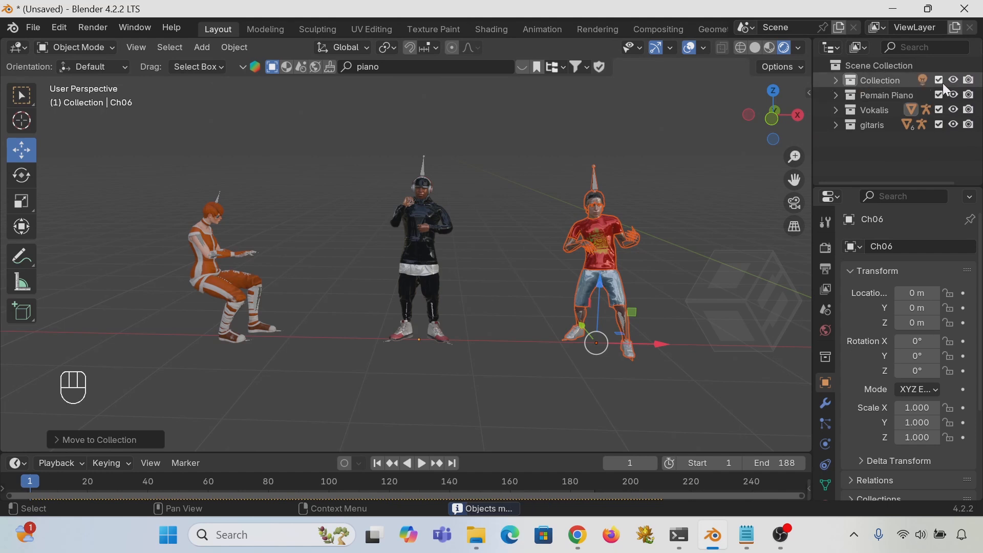
click(952, 80)
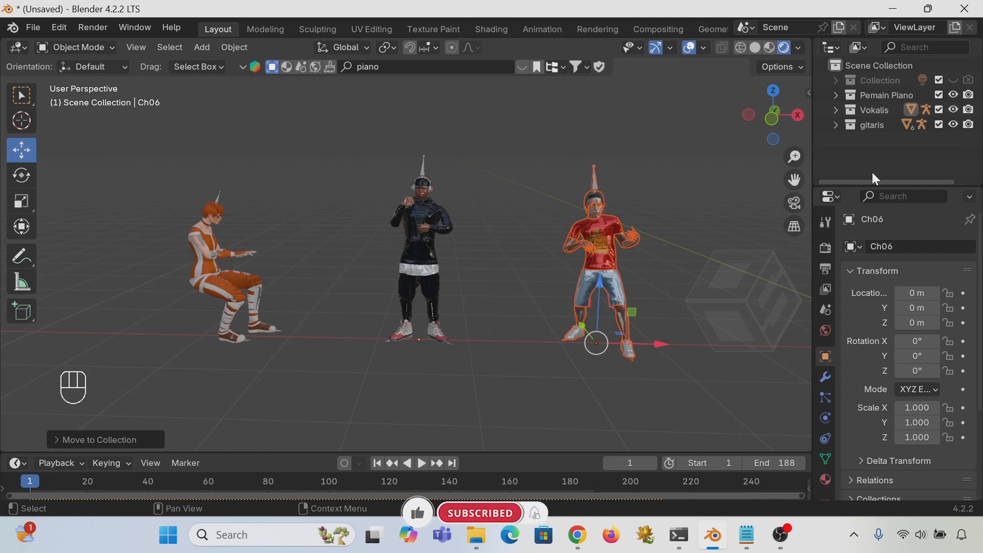
click(953, 110)
click(953, 125)
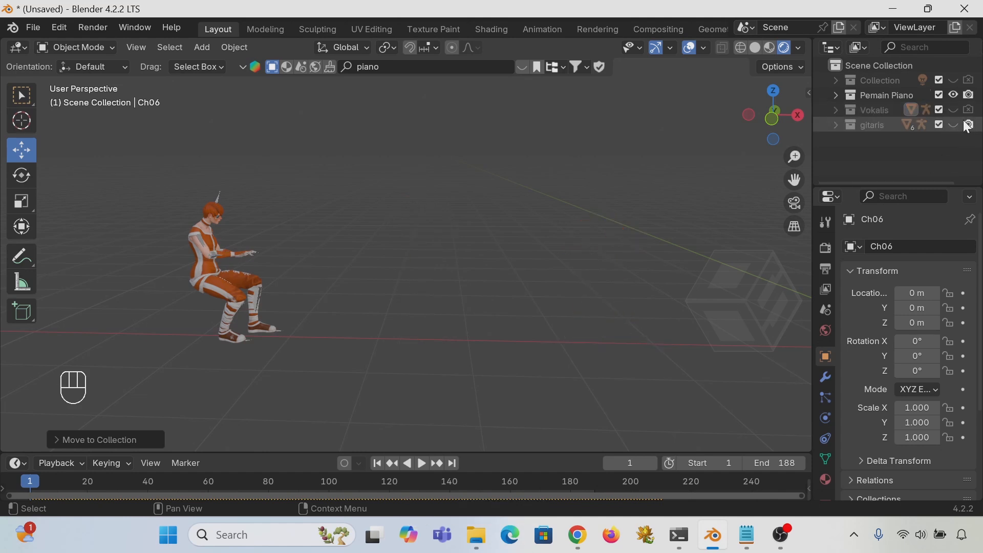
- Make Pemain Piano the active collection and add BlenderKit's black upright Piano with bench to the scene
click(868, 95)
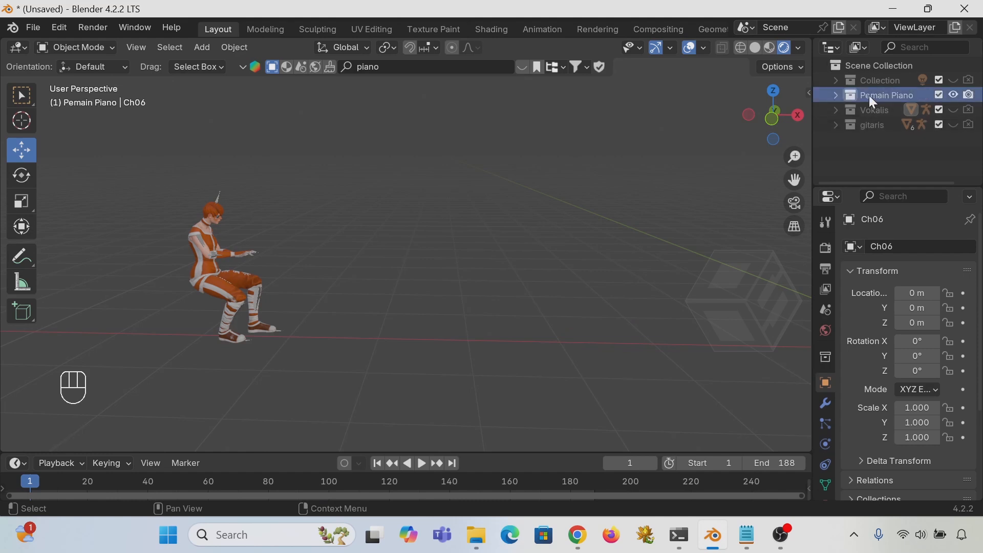
click(836, 95)
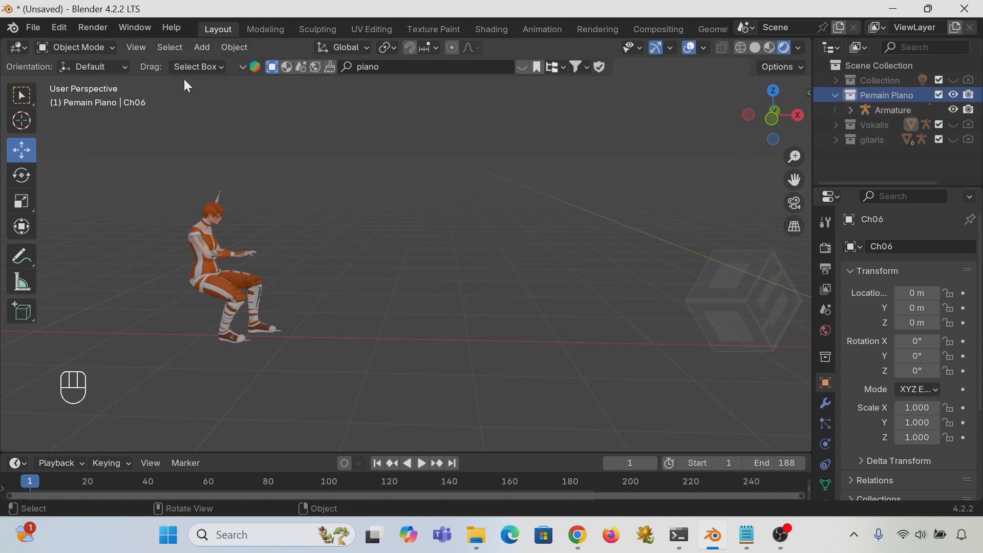
click(523, 67)
mouse_move(242, 135)
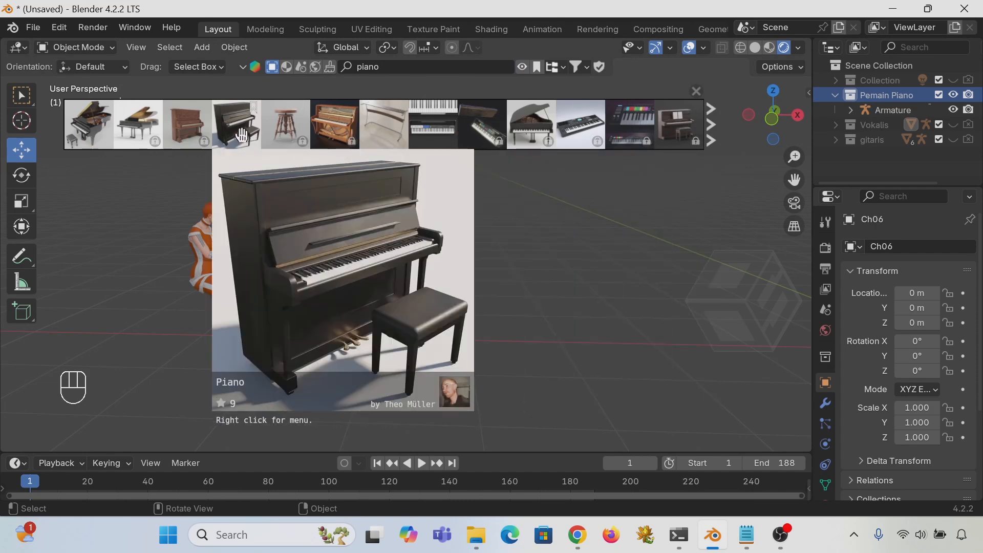
click(244, 140)
drag(245, 140, 617, 262)
scroll(632, 265, up, 2)
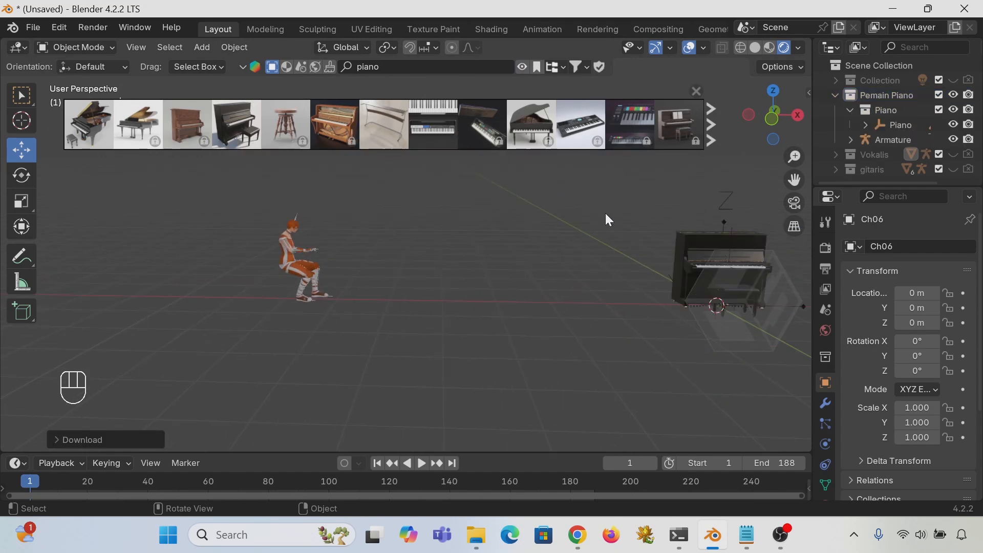
- Select the whole piano with its bench, move it along X to just in front of the seated player, and hide the BlenderKit results
drag(572, 177, 797, 364)
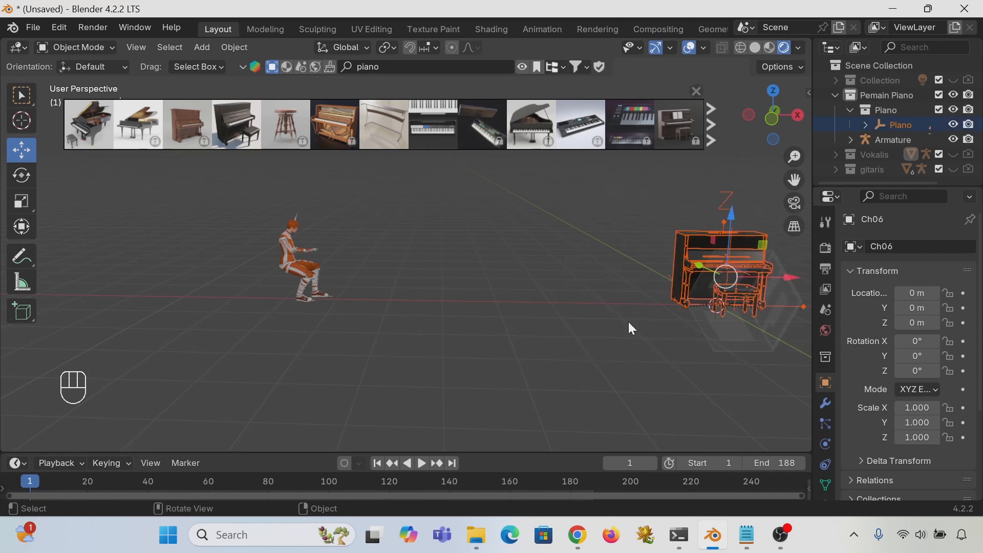
drag(801, 291, 507, 281)
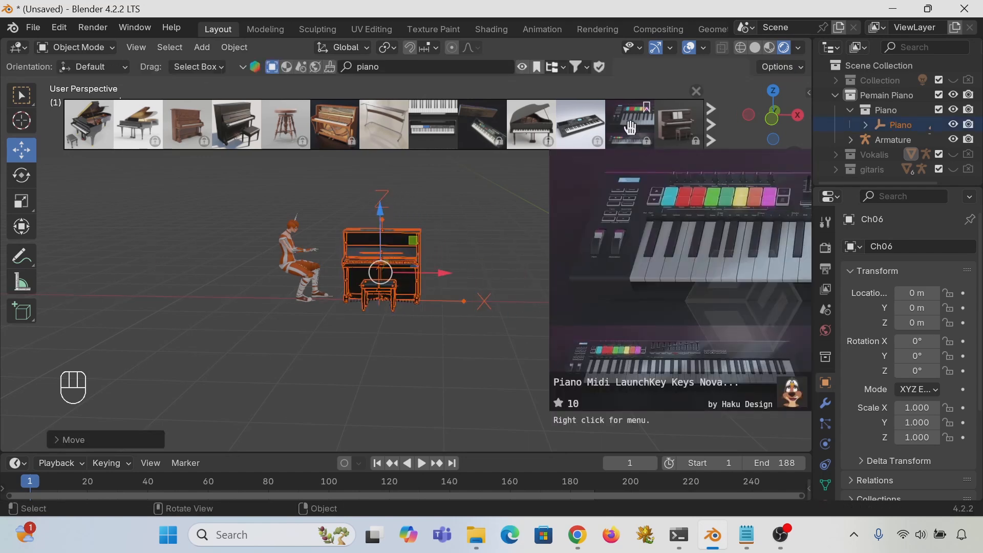
click(524, 67)
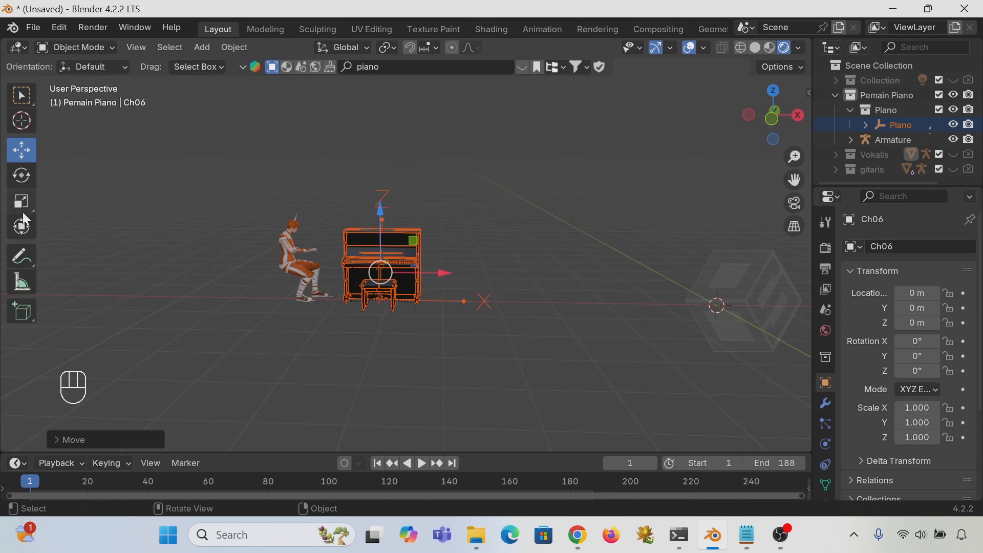
- Rotate the piano about the vertical axis so its keyboard and bench face the seated player
click(21, 175)
drag(413, 281, 430, 376)
scroll(430, 377, up, 2)
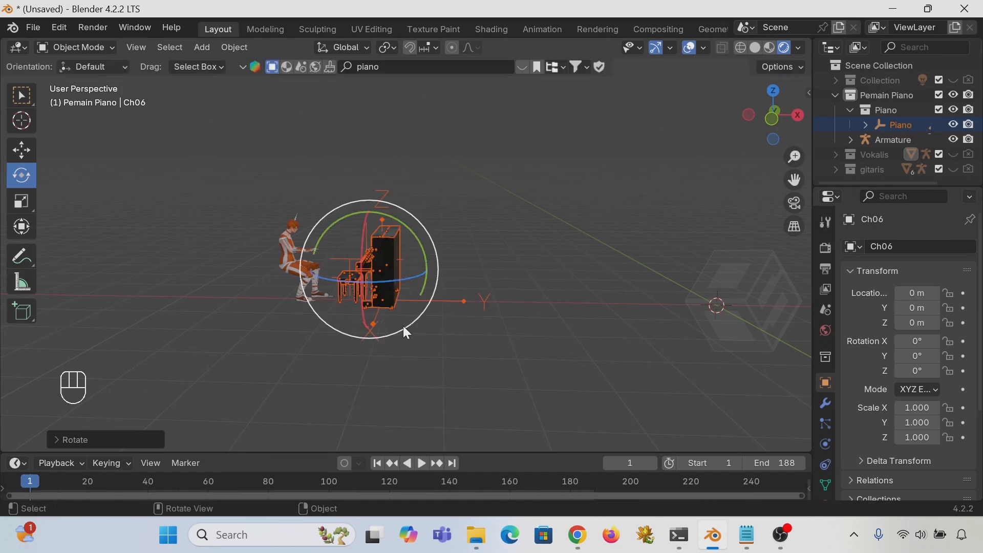
scroll(409, 332, up, 2)
middle_drag(420, 348, 279, 318)
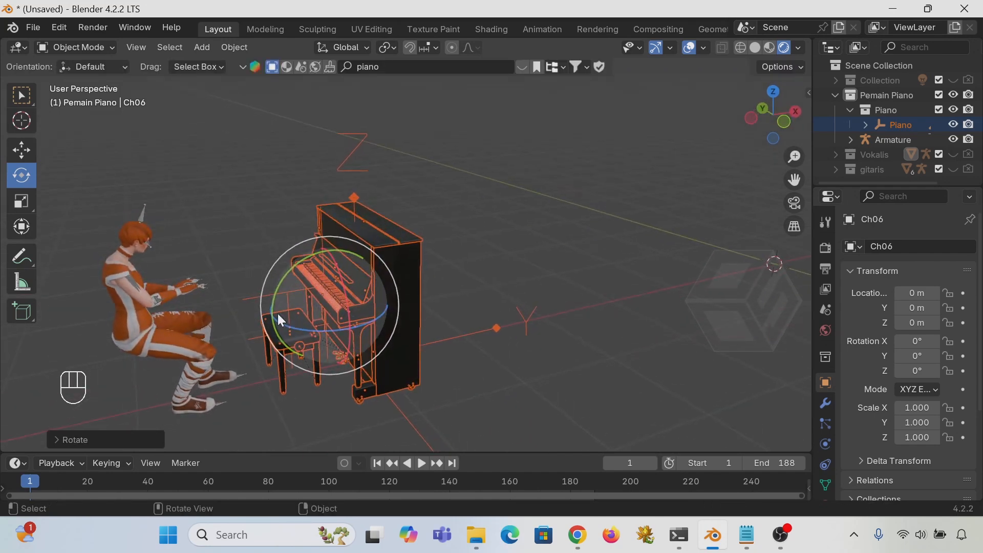
- Move the piano along X toward the player so the bench sits beneath the character and the keys lie near the hands
click(23, 155)
drag(356, 294, 247, 321)
middle_drag(256, 318, 281, 307)
shift+middle_drag(292, 307, 378, 270)
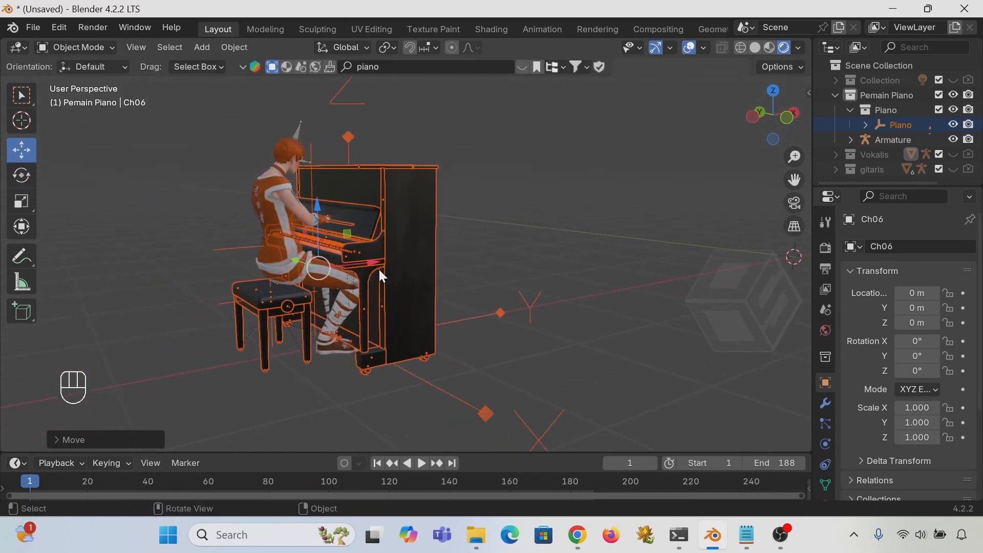
scroll(358, 276, up, 2)
drag(325, 276, 354, 285)
scroll(351, 296, up, 1)
mouse_move(351, 295)
middle_down()
mouse_move(346, 281)
mouse_move(340, 324)
mouse_move(354, 310)
middle_up()
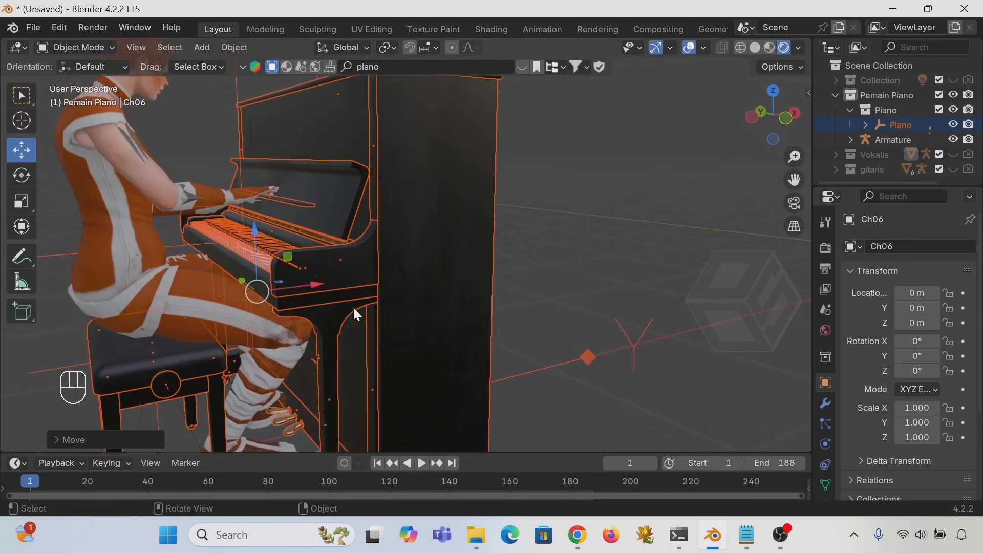
- Play the animation to frame 56 and scale the piano up slightly to fit the player
click(423, 462)
click(420, 463)
middle_drag(348, 325, 350, 300)
scroll(336, 316, down, 2)
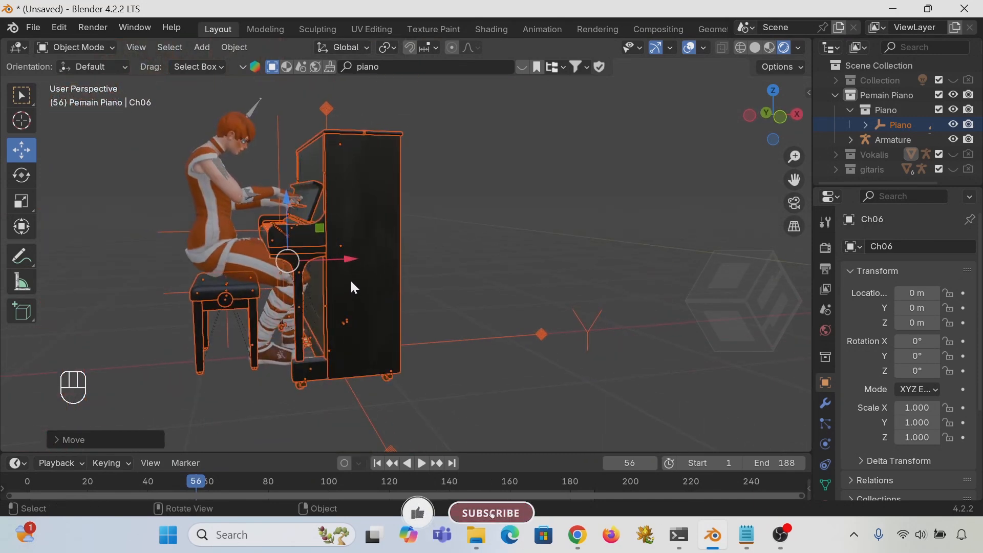
key(s)
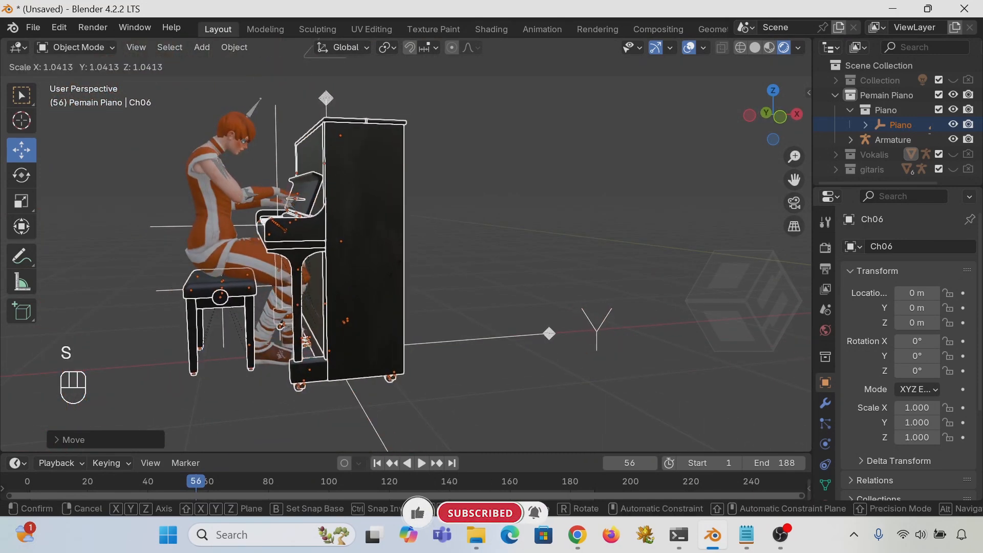
click(407, 279)
middle_drag(407, 275, 358, 263)
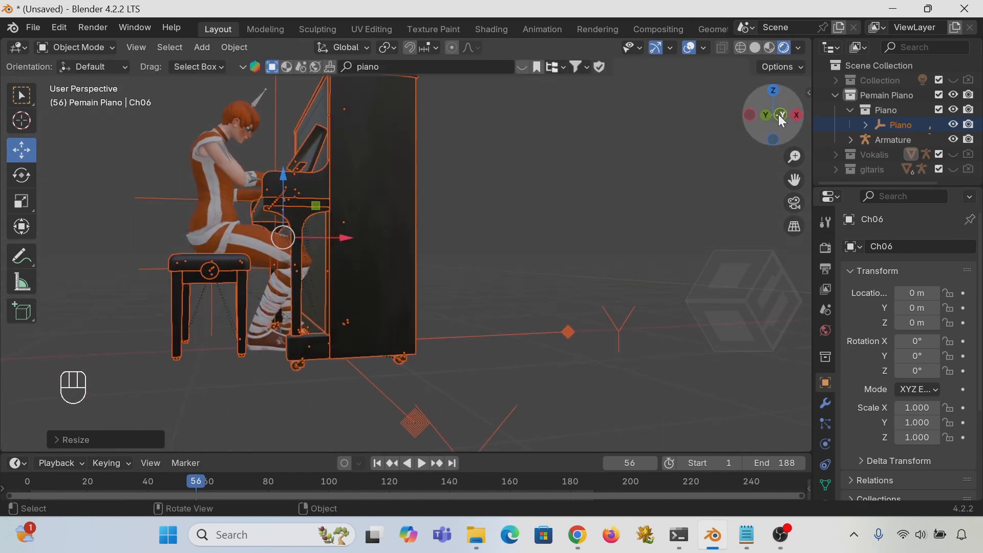
- In front view, lower the piano slightly and shift it along X away from the player to line up the keys with the hands
click(780, 114)
scroll(437, 209, up, 3)
shift+middle_drag(327, 228, 494, 264)
scroll(465, 296, up, 1)
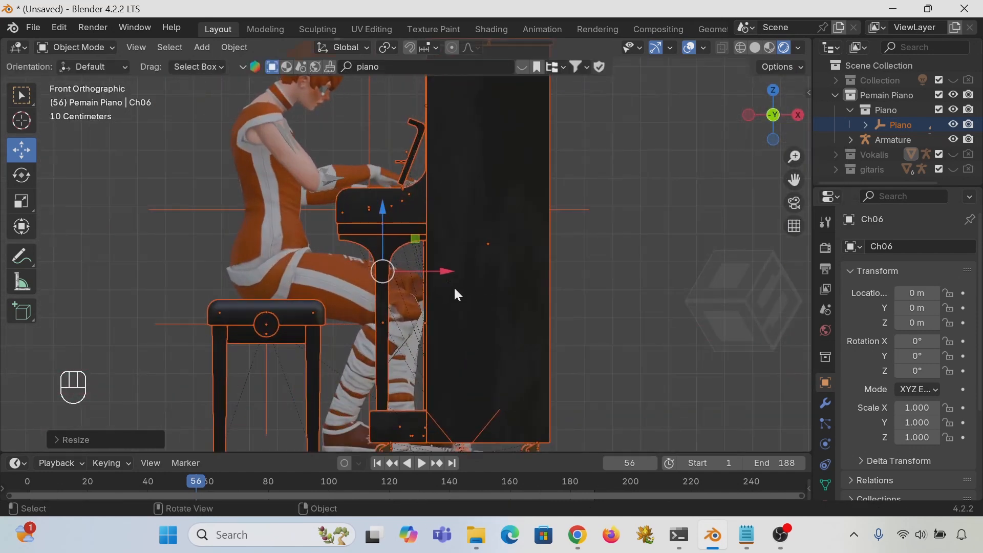
drag(377, 233, 380, 242)
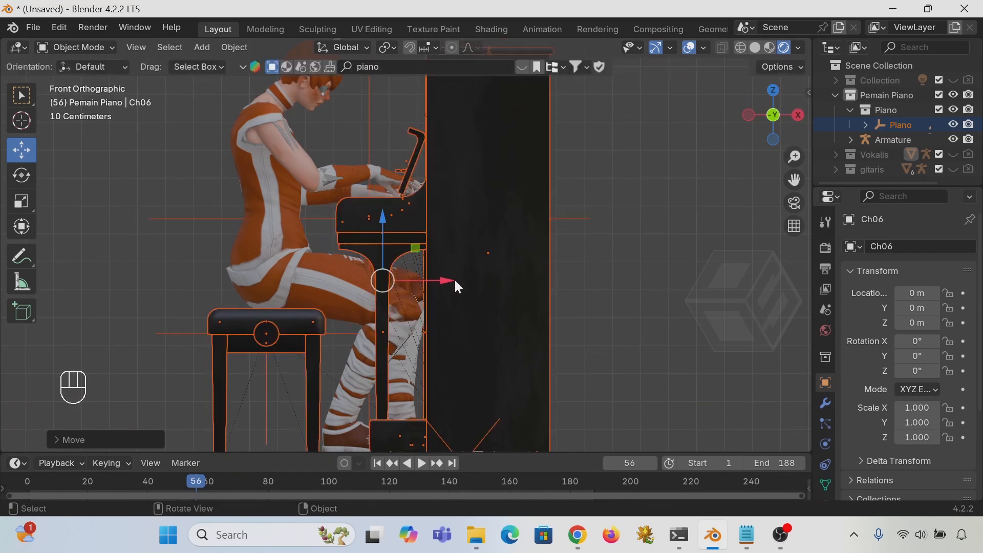
drag(446, 276, 466, 276)
middle_drag(467, 277, 475, 295)
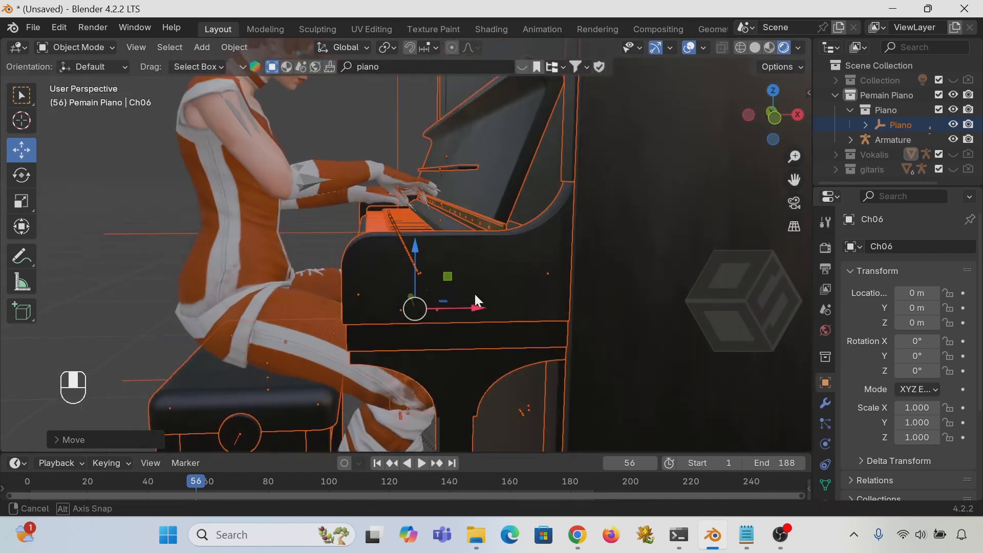
- Check the hand positions in playback, and fine-tune the piano by shifting it slightly further along X and raising it a little
key(space)
key(space)
drag(465, 308, 495, 308)
drag(435, 249, 435, 244)
middle_drag(486, 280, 480, 262)
scroll(480, 260, down, 3)
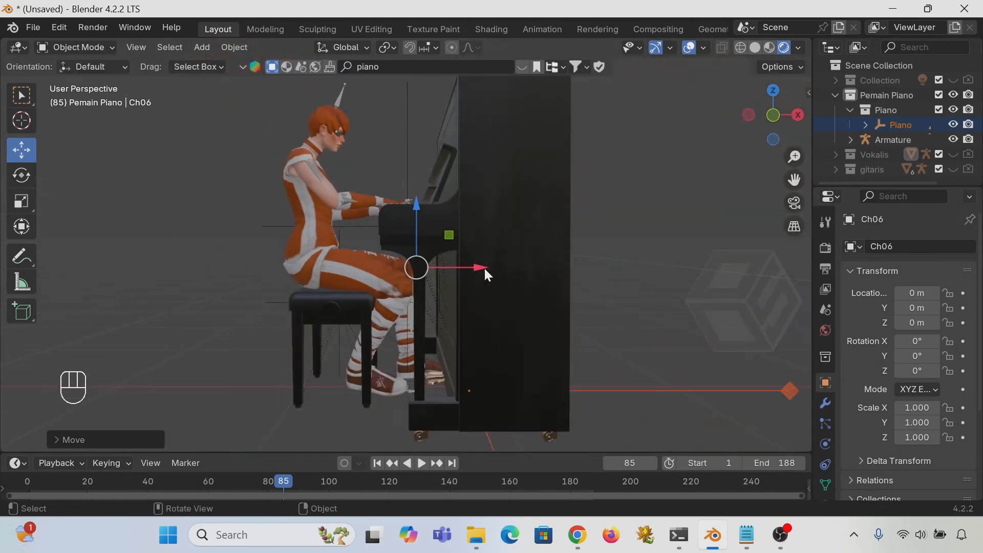
key(space)
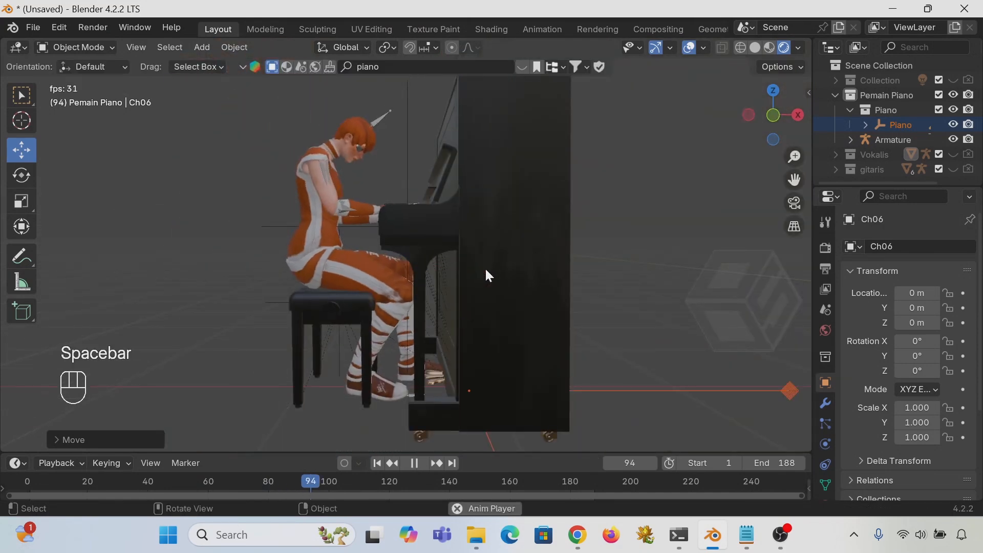
key(space)
middle_drag(518, 276, 490, 236)
- Delete the piano's tall rear cabinet and the leftover lid piece at its top
click(452, 213)
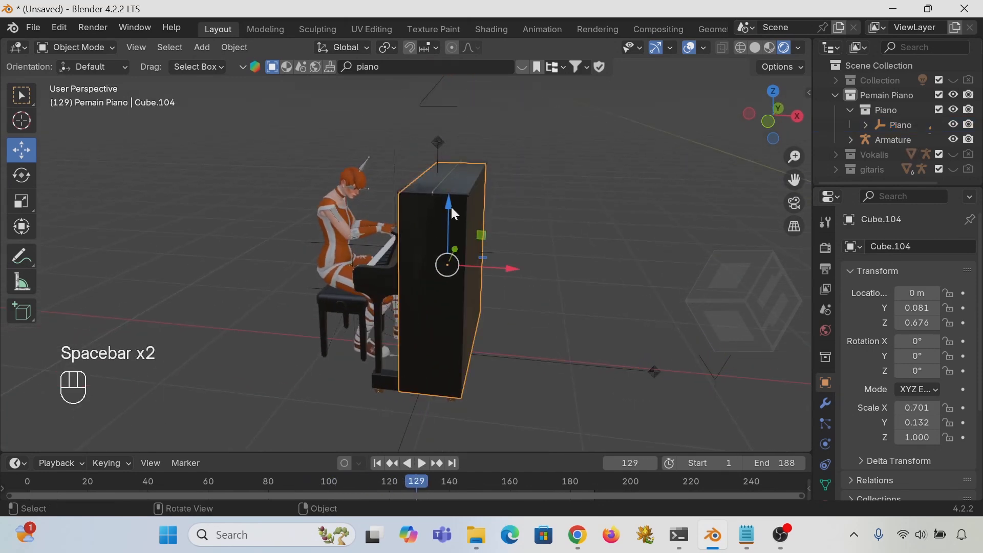
key(Delete)
key(Delete)
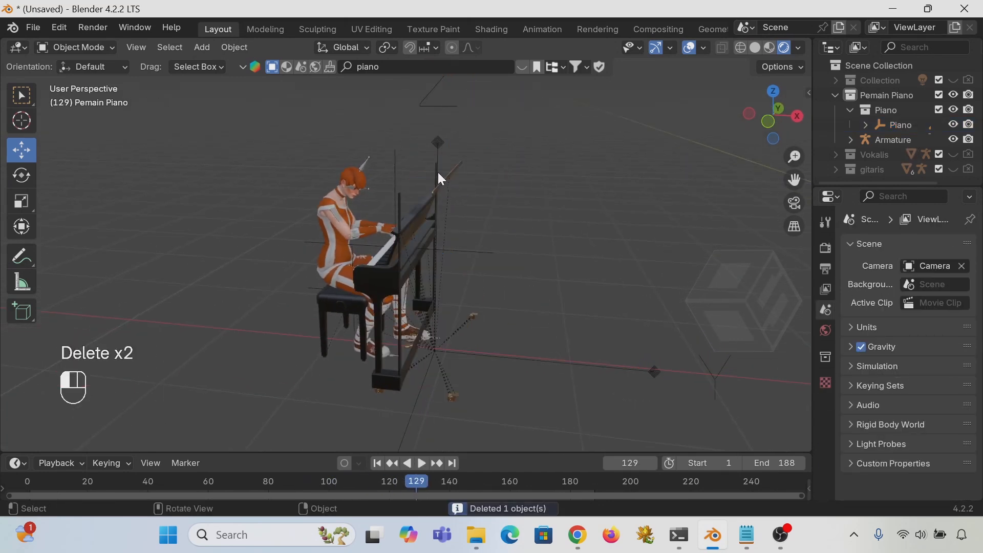
key(Delete)
key(ctrl+z)
click(472, 187)
click(455, 174)
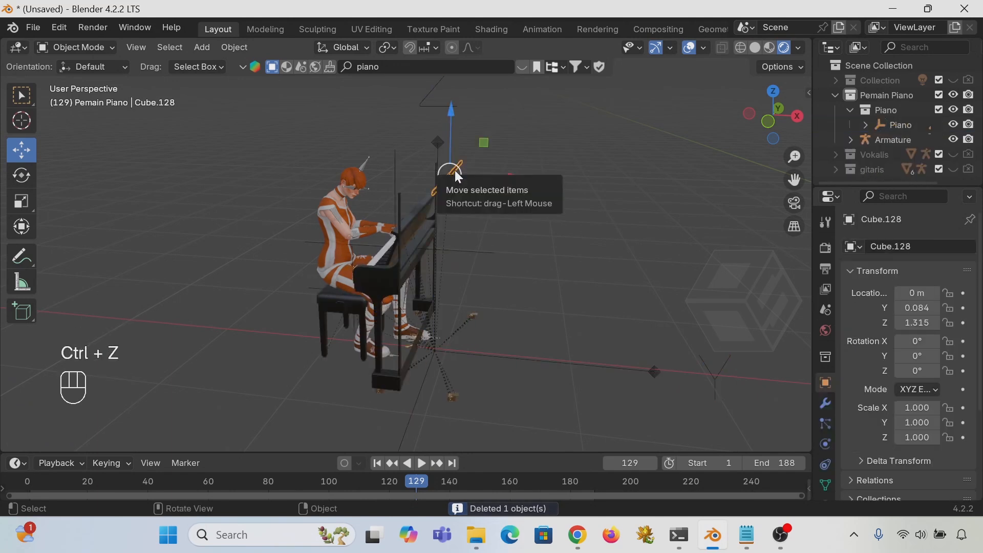
key(Delete)
- Delete the two thin upright panels remaining at the upper back of the piano
mouse_move(422, 190)
middle_down()
mouse_move(441, 198)
mouse_move(436, 184)
middle_up()
click(435, 180)
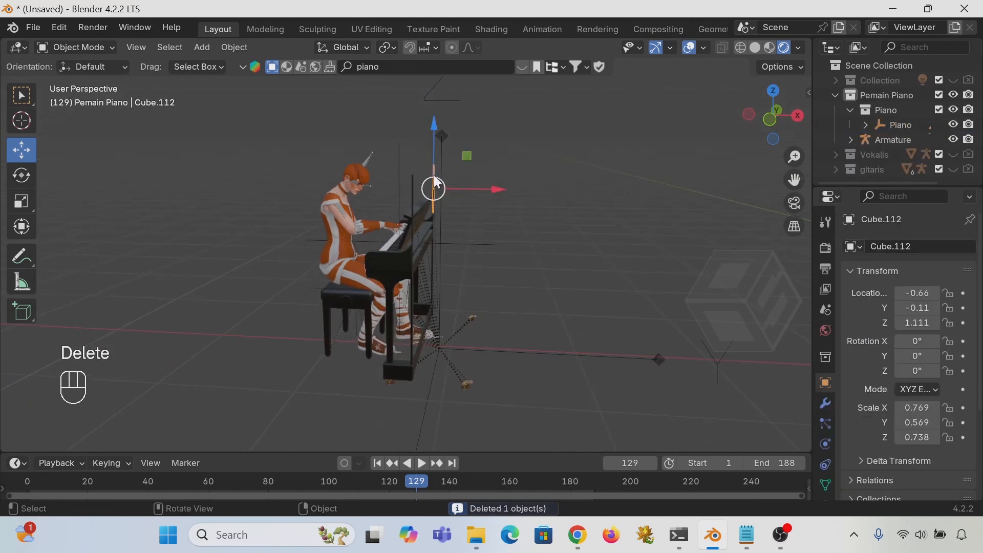
key(Delete)
click(414, 184)
key(Delete)
- Delete the detached rear wheels and other loose pieces left on the floor behind the piano
middle_drag(476, 207, 508, 327)
drag(532, 307, 482, 363)
key(Delete)
shift+middle_drag(551, 413, 518, 312)
drag(506, 357, 448, 315)
key(Delete)
- Play the animation to review the player's hands on the trimmed piano, and stop at frame 183
scroll(429, 318, down, 3)
mouse_move(429, 318)
middle_down()
mouse_move(454, 320)
mouse_move(500, 274)
mouse_move(430, 336)
mouse_move(415, 330)
middle_up()
key(space)
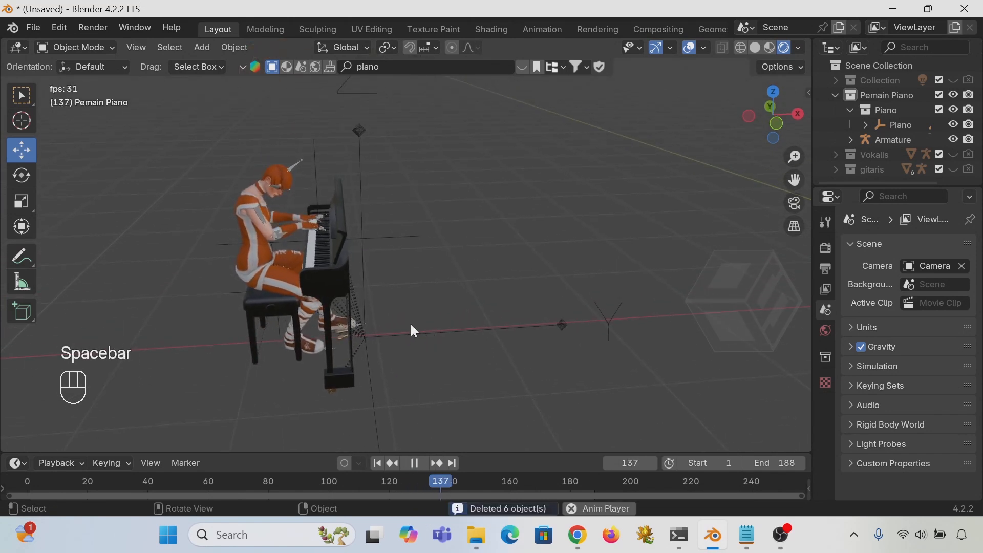
key(space)
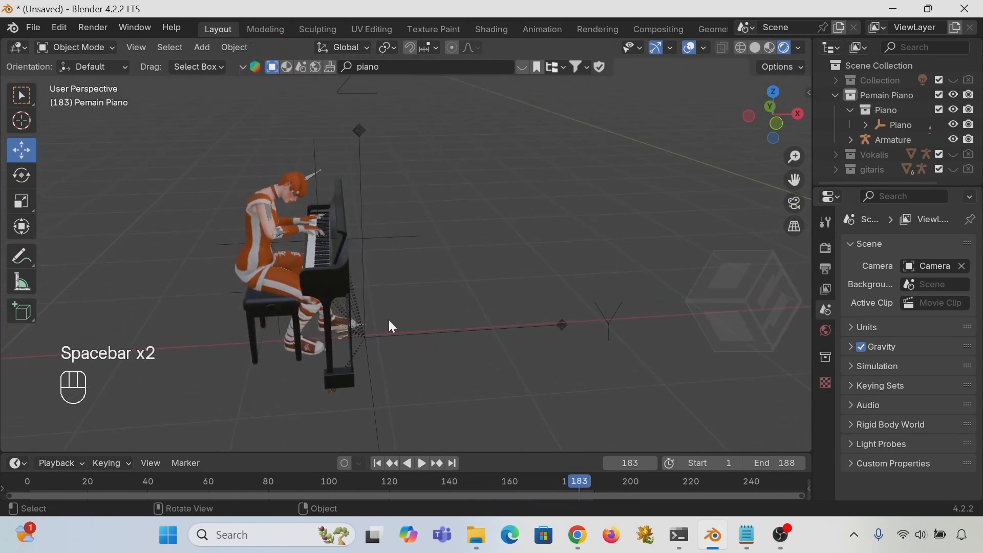
click(408, 239)
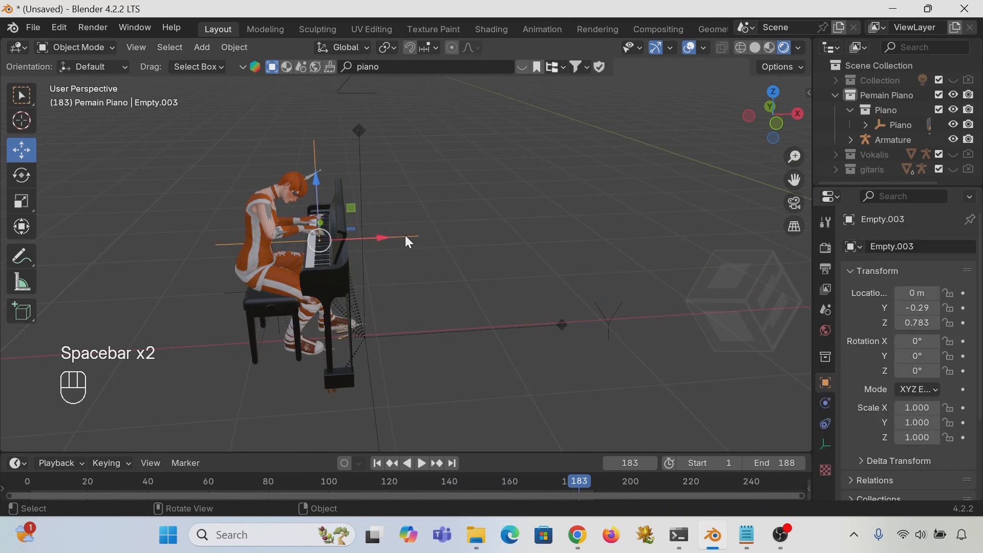
drag(380, 240, 389, 236)
key(ctrl+z)
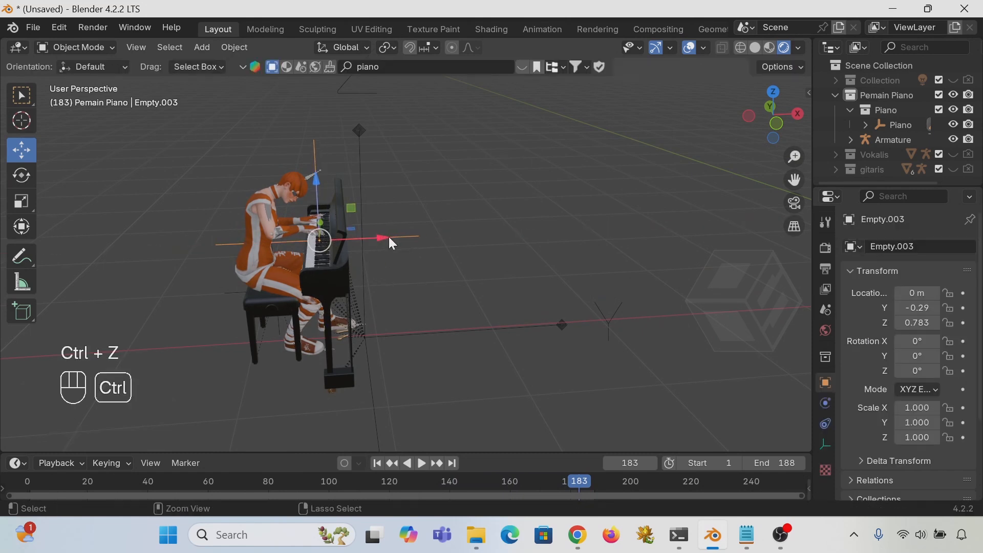
- Move the small cylindrical knob on the side of the piano bench slightly away from the piano
middle_drag(420, 347, 360, 349)
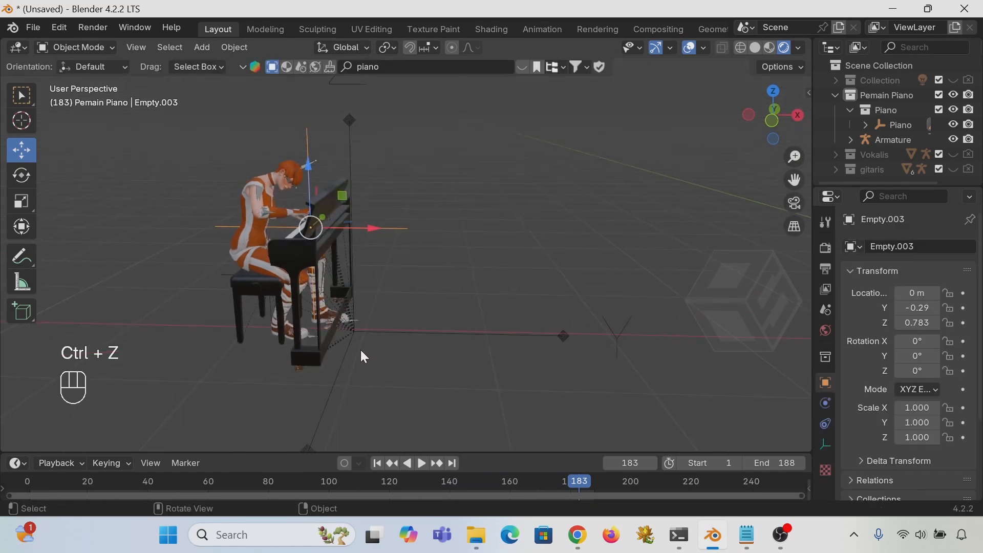
click(346, 350)
mouse_move(412, 332)
mouse_down()
mouse_move(428, 333)
mouse_move(412, 331)
mouse_up()
click(279, 286)
drag(340, 288, 326, 290)
scroll(334, 303, up, 2)
shift+middle_drag(328, 310, 394, 297)
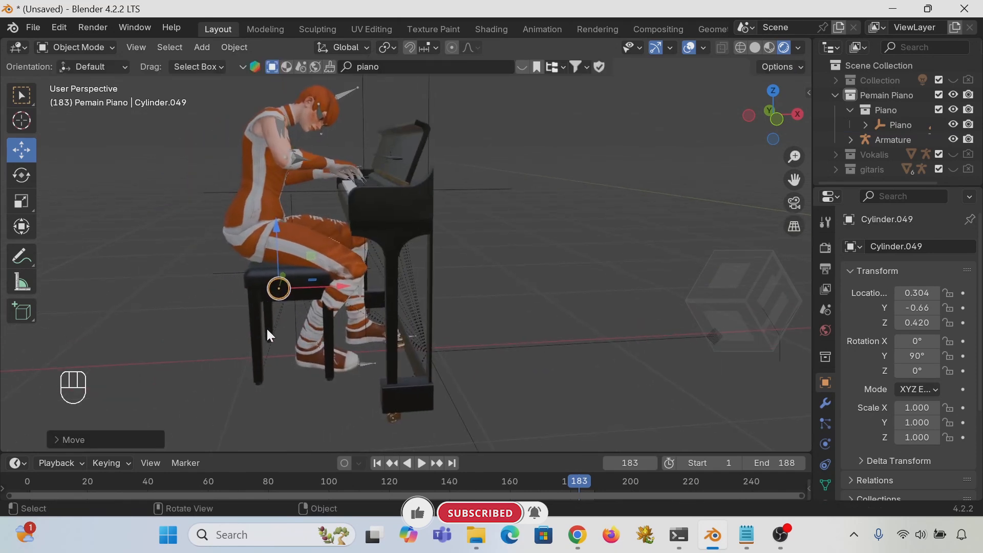
click(254, 321)
click(304, 291)
drag(356, 284, 328, 291)
scroll(327, 299, up, 2)
shift+middle_drag(327, 299, 391, 249)
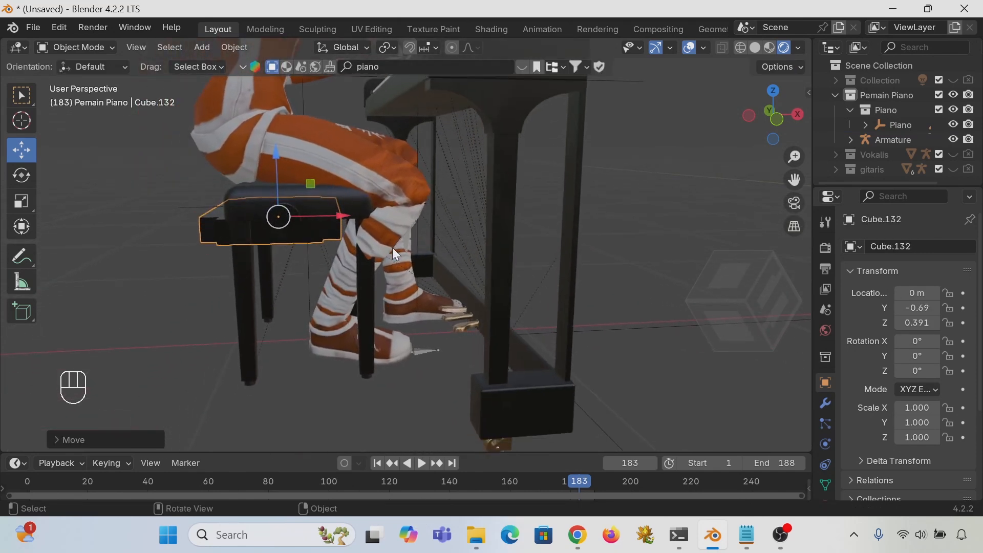
key(ctrl+z)
- Move the bench's seat cushion, side knob and legs together along the X axis, away from the piano
click(241, 197)
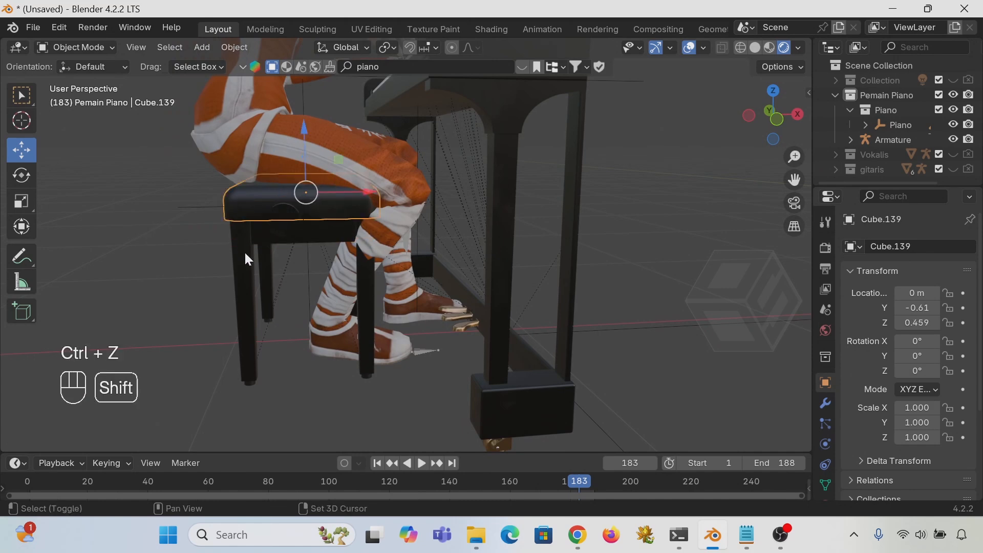
shift+click(288, 232)
shift+click(238, 250)
shift+click(369, 283)
middle_drag(368, 282, 388, 233)
shift+click(435, 247)
shift+click(414, 247)
drag(389, 233, 347, 234)
- Move the frame under the bench seat back along the X axis to line up with the shifted legs
middle_drag(347, 235, 340, 254)
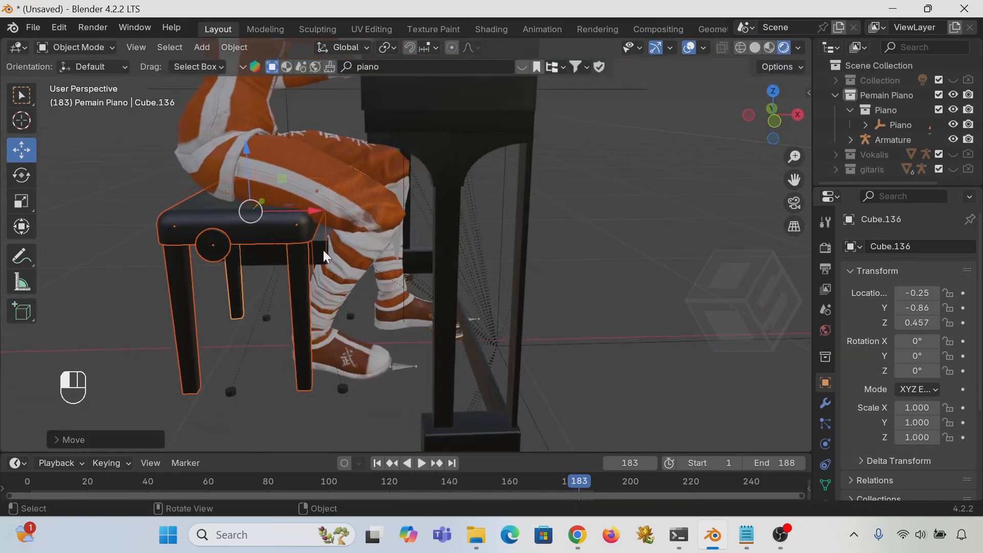
click(320, 244)
drag(348, 228, 318, 228)
- Play the animation from the first frame, stop at frame 129, and examine the pianist's fit with the bench and piano
middle_drag(342, 247, 366, 238)
scroll(366, 238, down, 4)
shift+middle_drag(499, 226, 431, 305)
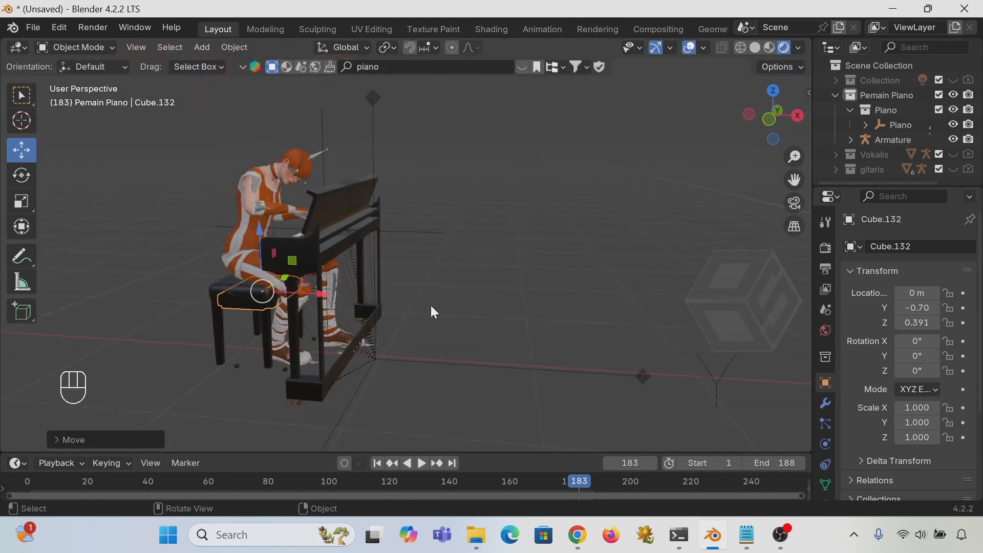
click(379, 463)
click(421, 463)
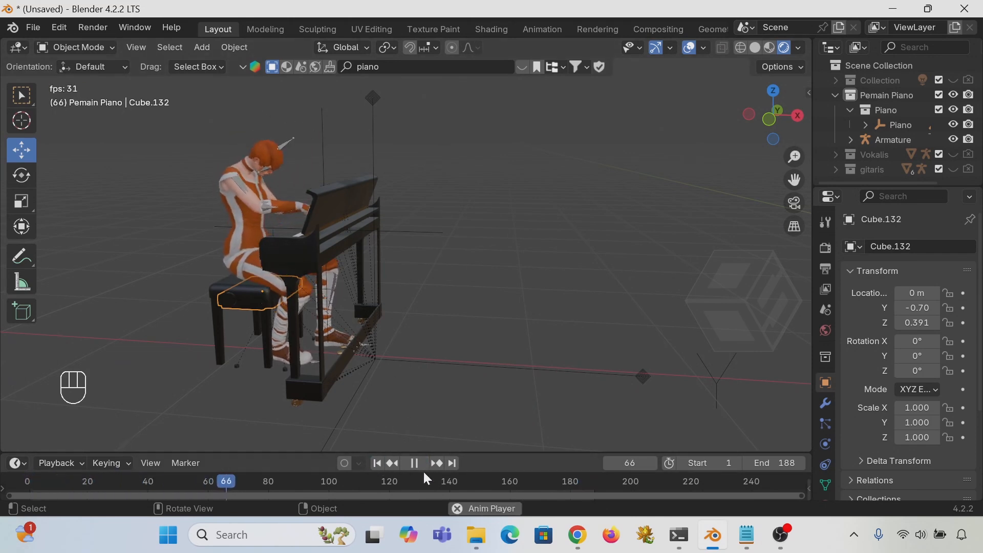
middle_drag(390, 369, 409, 363)
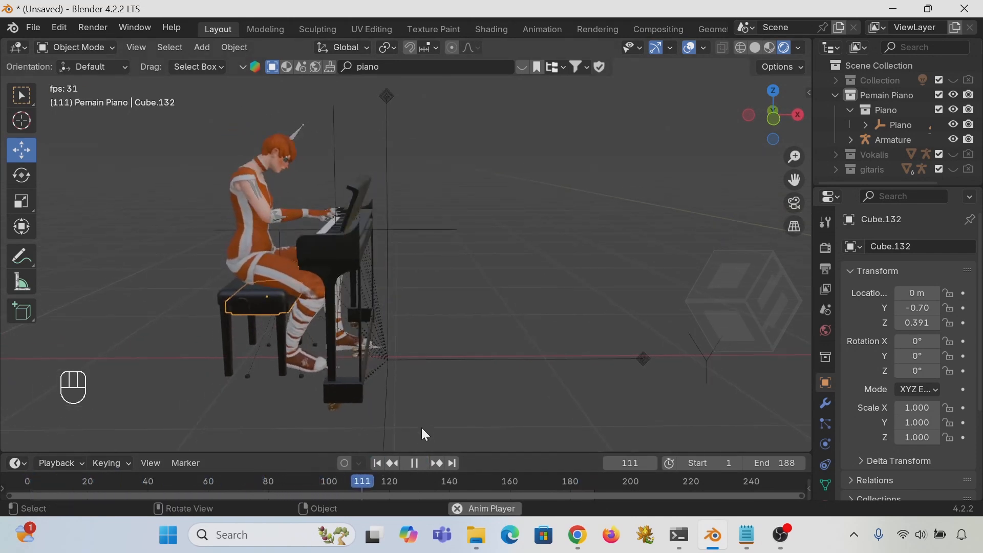
click(414, 463)
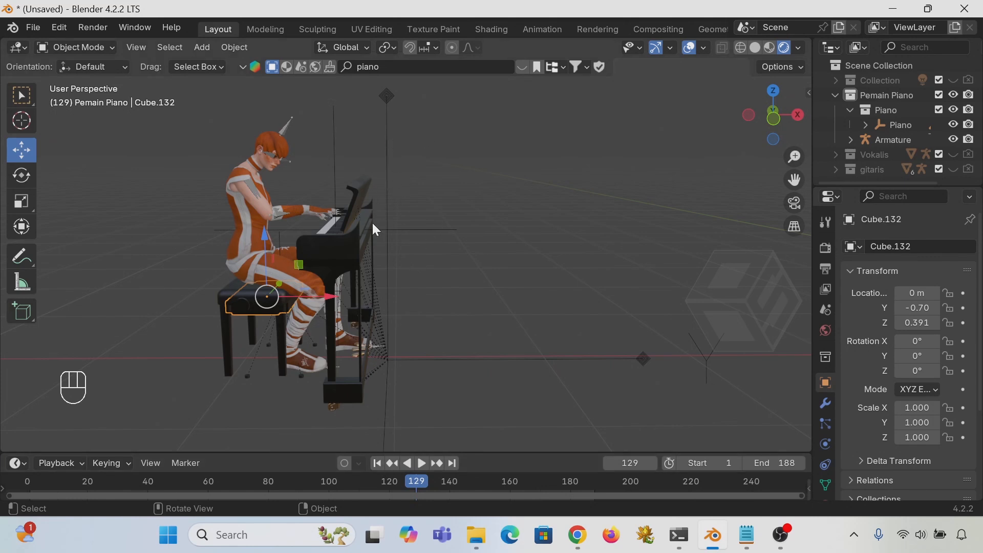
scroll(423, 304, down, 3)
middle_drag(424, 303, 356, 285)
scroll(357, 285, up, 2)
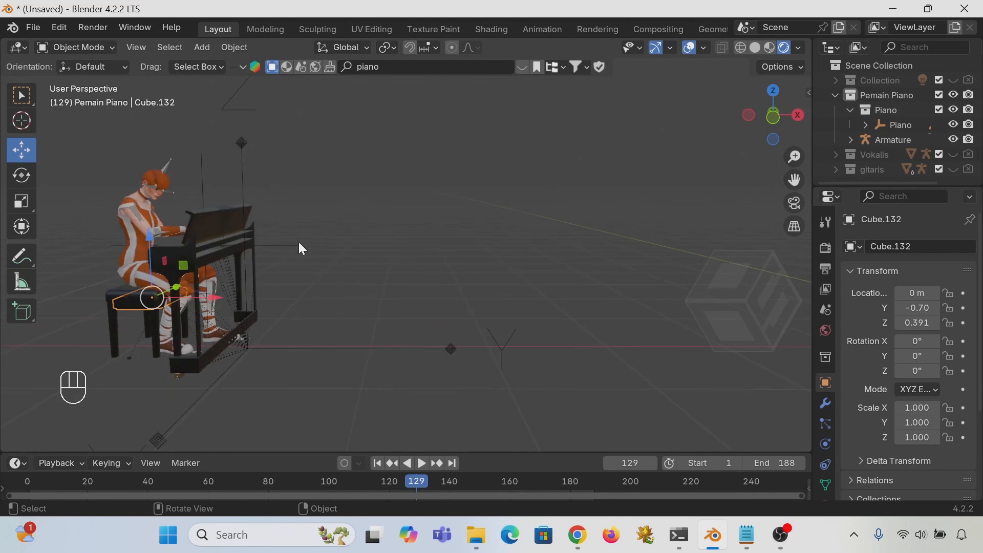
scroll(300, 243, up, 1)
middle_drag(279, 249, 336, 250)
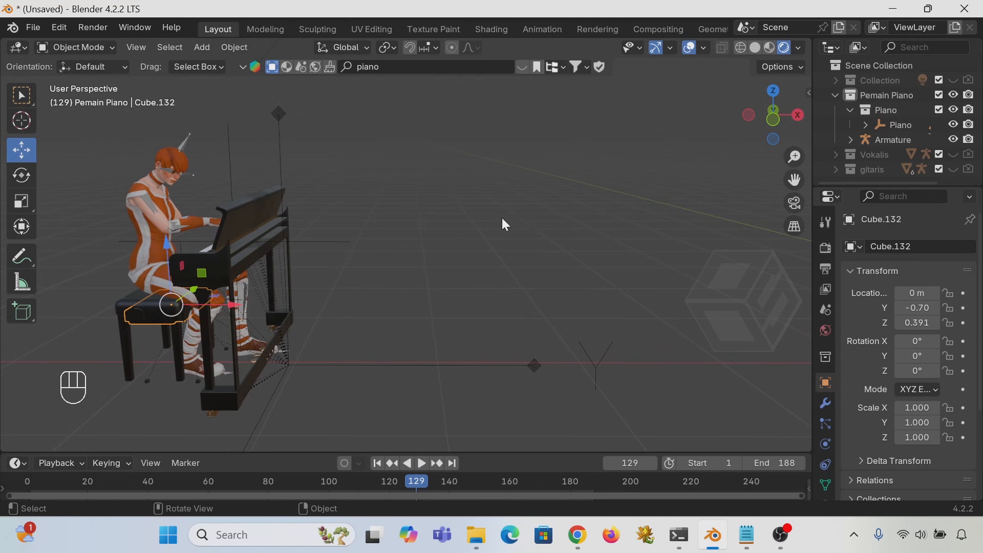
- Collapse the Piano and Pemain Piano collections in the outliner and hide Pemain Piano in the viewport
scroll(533, 220, down, 3)
click(834, 96)
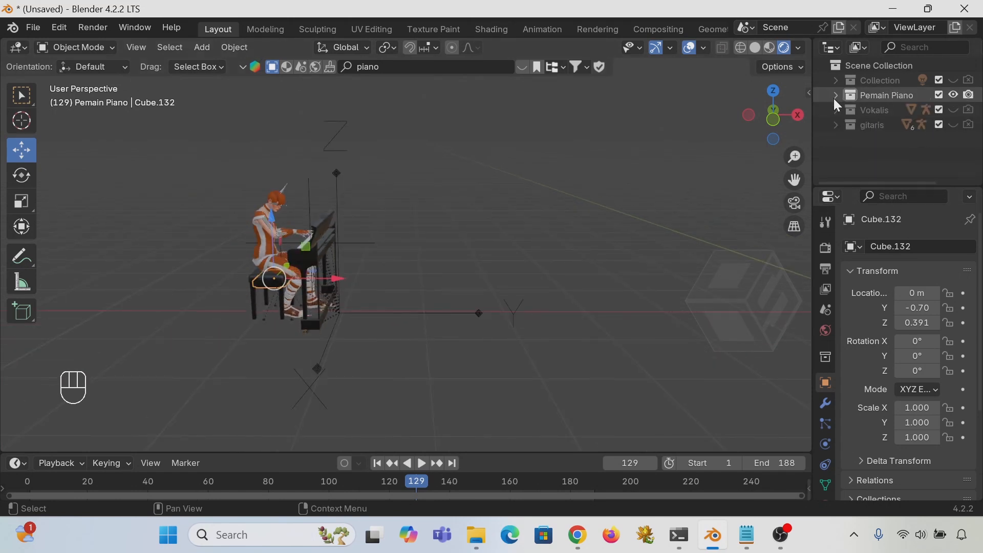
click(835, 96)
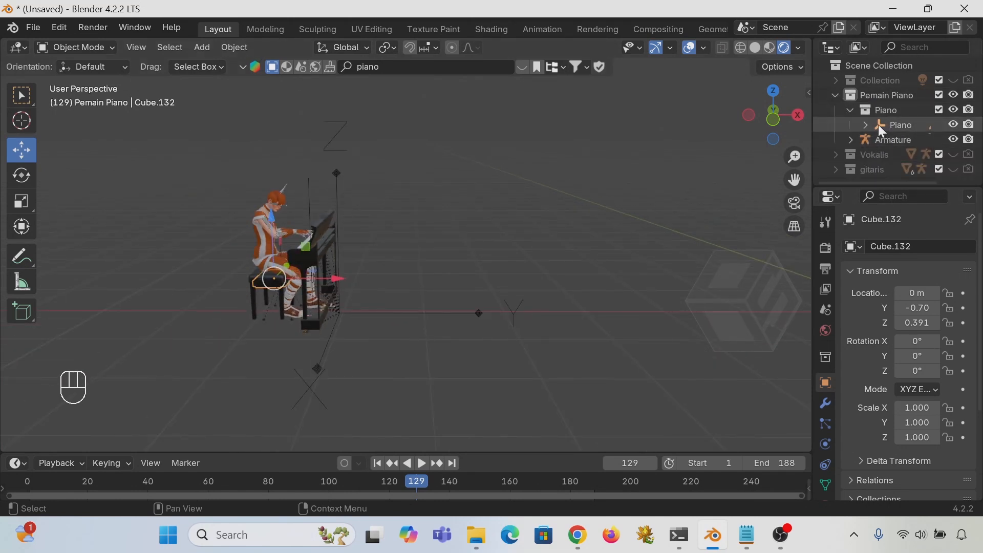
click(848, 111)
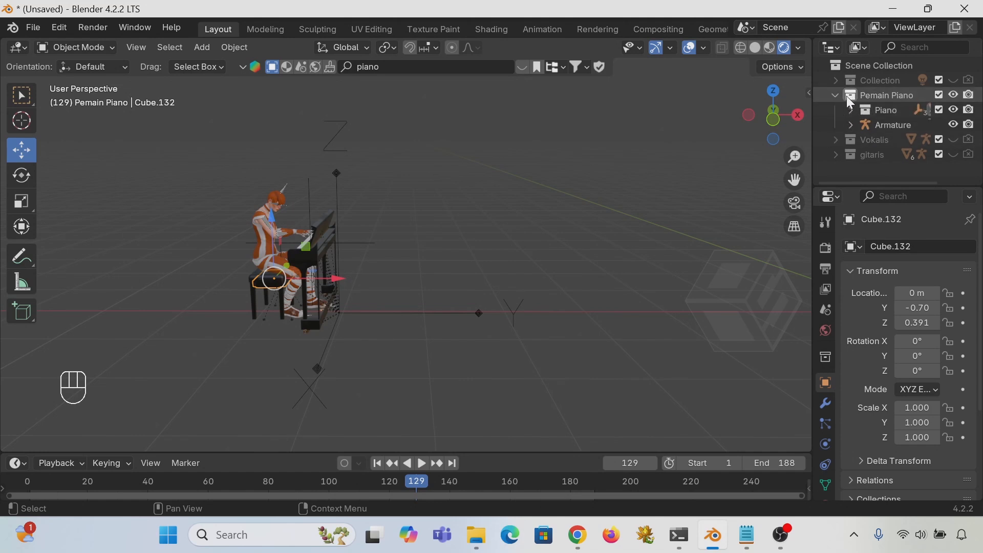
click(836, 95)
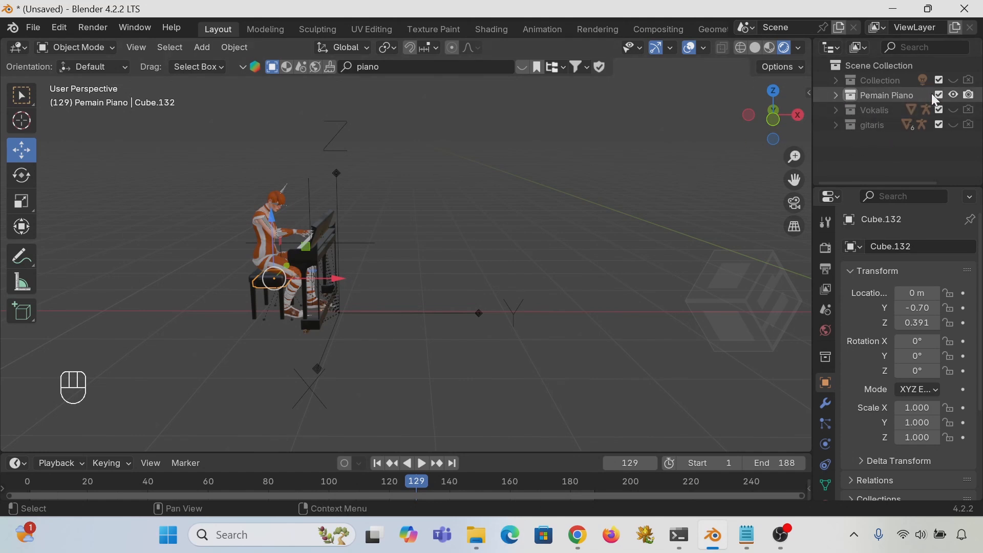
click(952, 95)
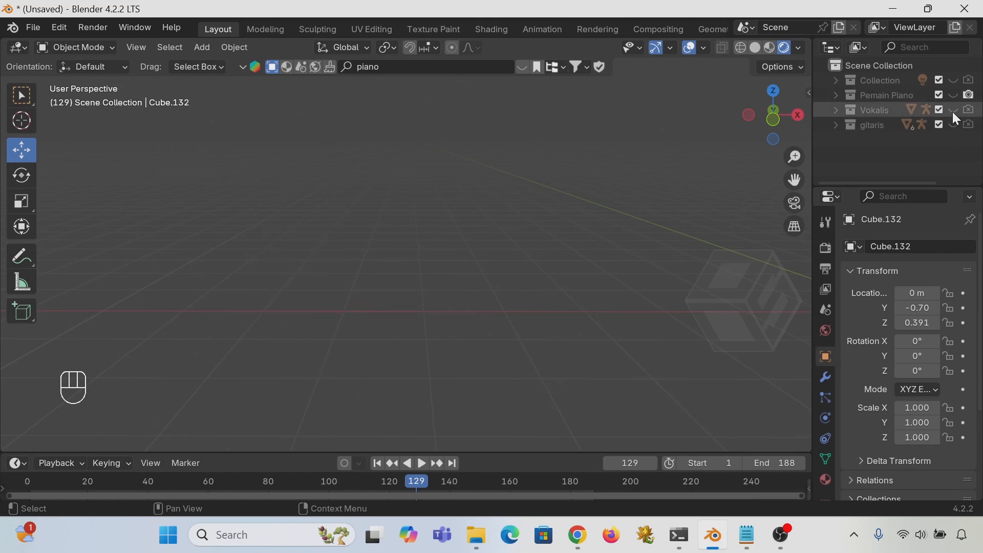
- Show the Vokalis collection in the viewport and return the animation to frame 1
click(952, 110)
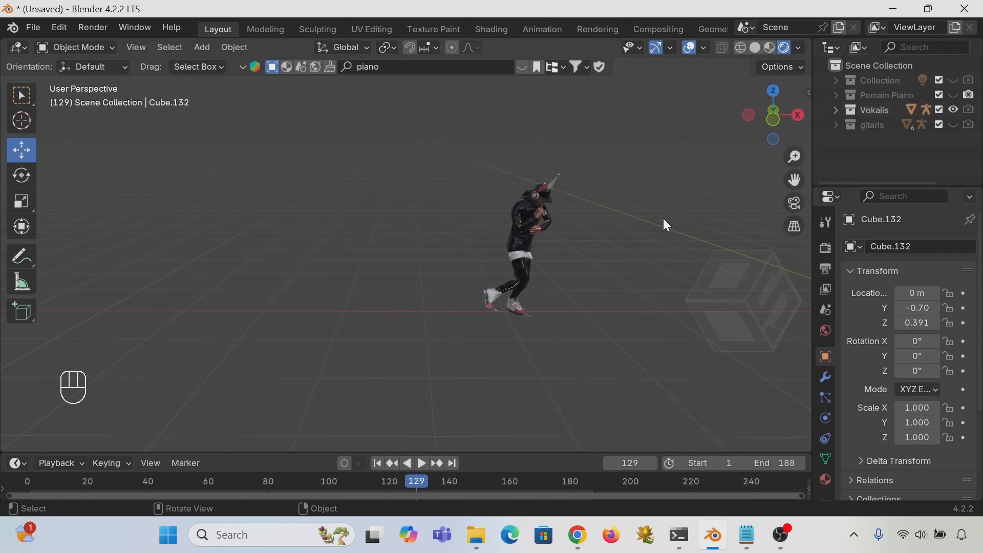
click(379, 464)
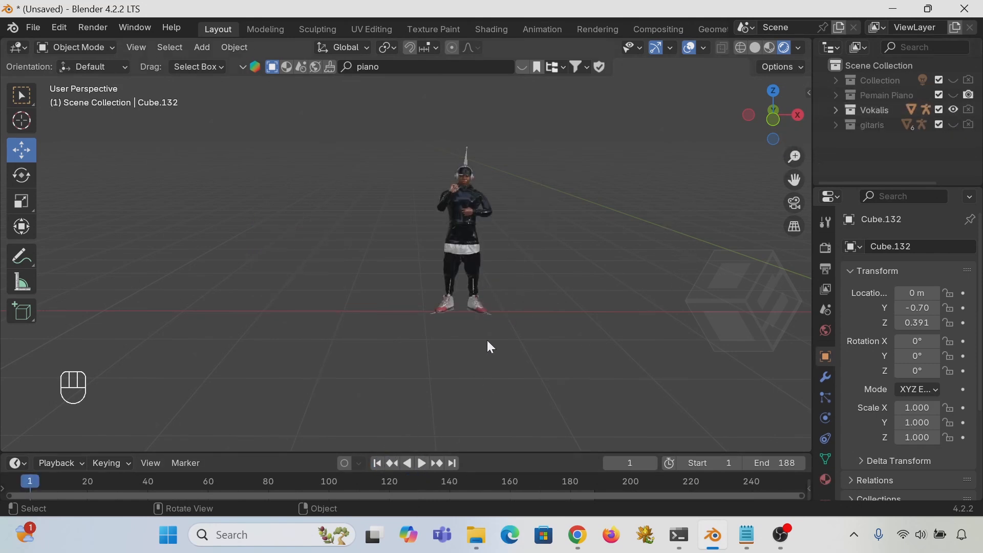
shift+middle_drag(577, 281, 461, 270)
- Search BlenderKit models for "mic" and display the results
drag(391, 67, 339, 65)
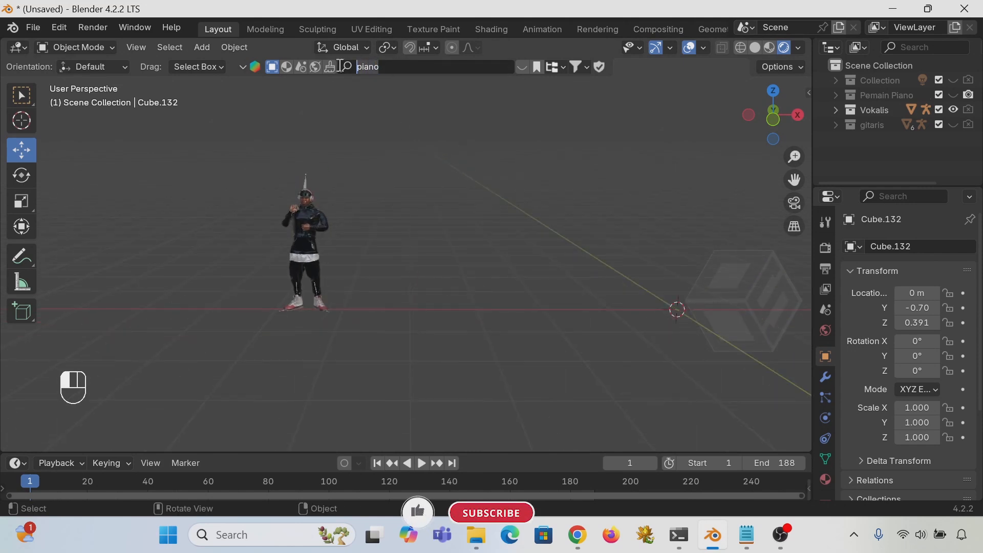
text(mic)
key(Return)
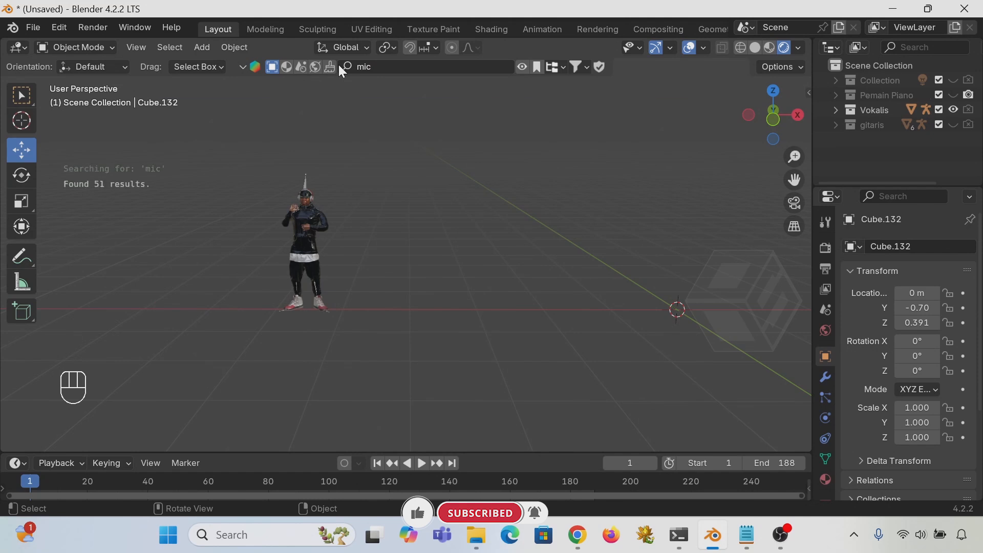
click(523, 67)
- Find the handheld Microphone model with the round mesh head among the results and add it at the 3D cursor
mouse_move(262, 143)
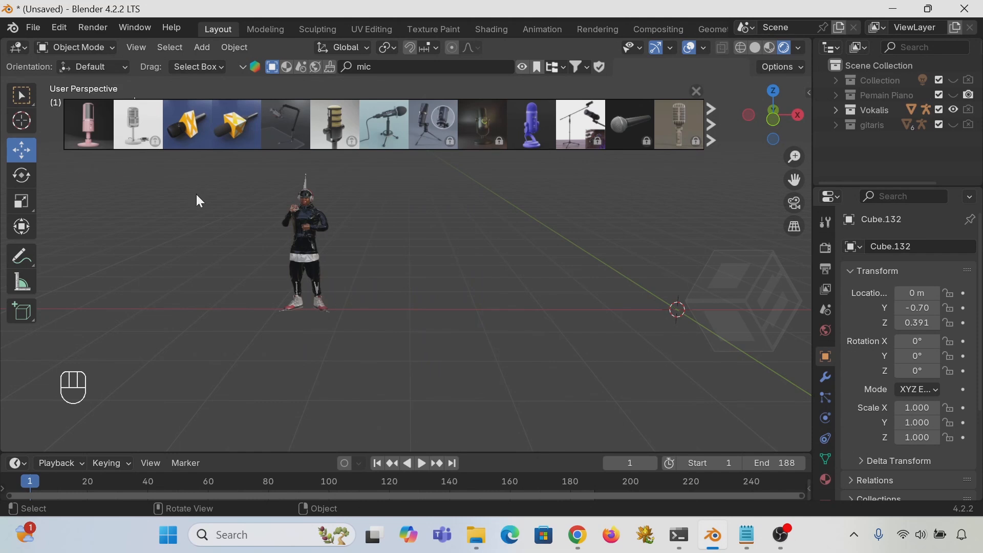
mouse_move(663, 123)
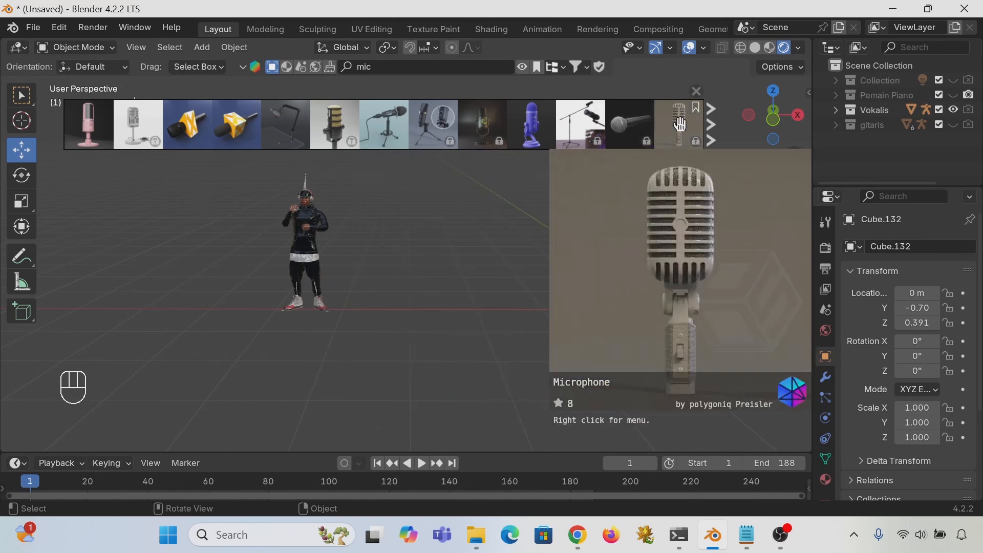
click(711, 126)
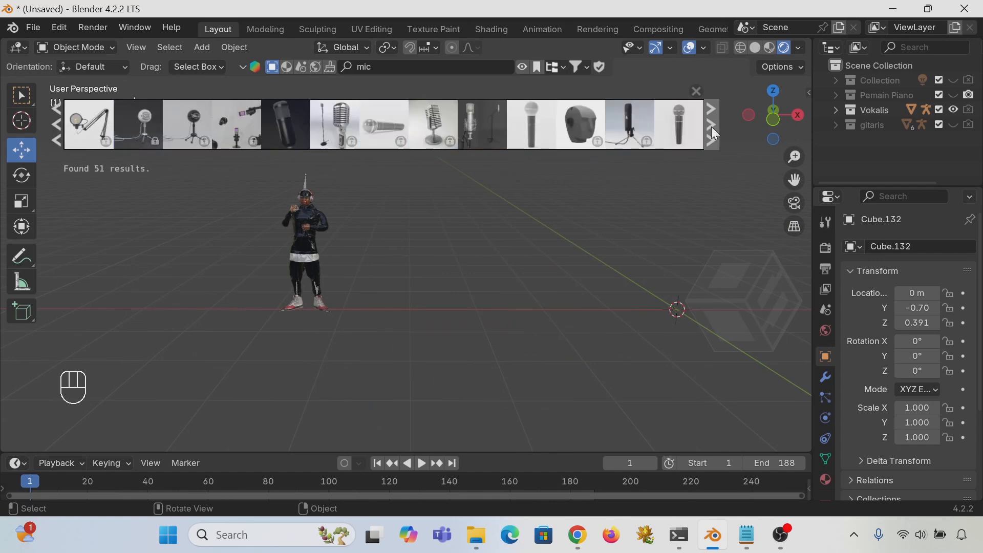
mouse_move(681, 127)
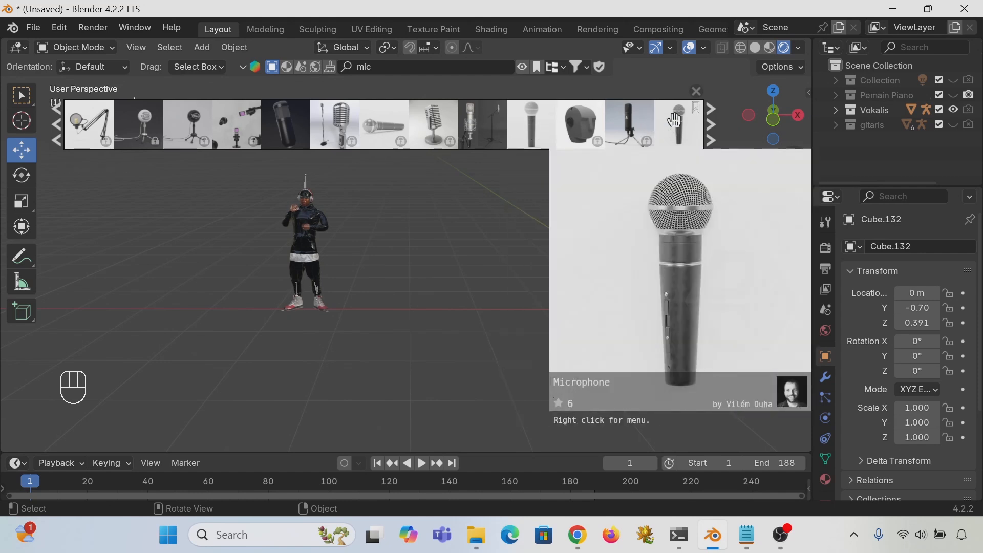
drag(676, 125, 678, 309)
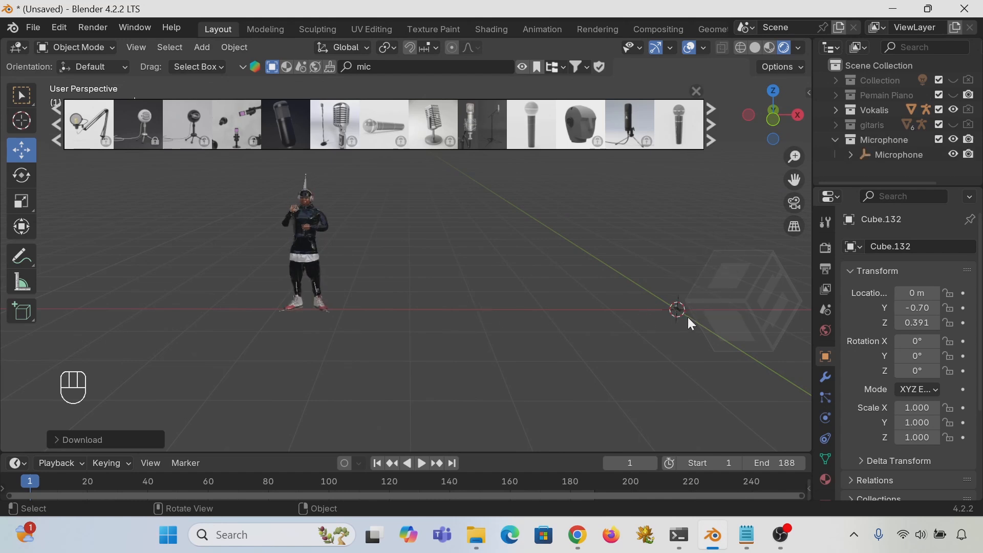
- Try to move the microphone along the X axis from the world origin toward the standing character
scroll(687, 318, up, 2)
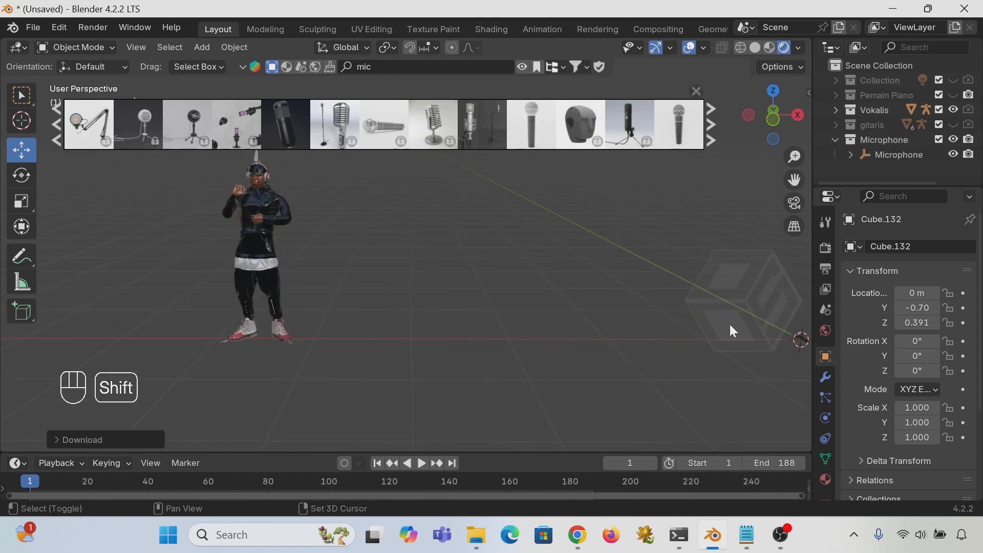
shift+middle_drag(734, 330, 576, 318)
drag(629, 296, 278, 340)
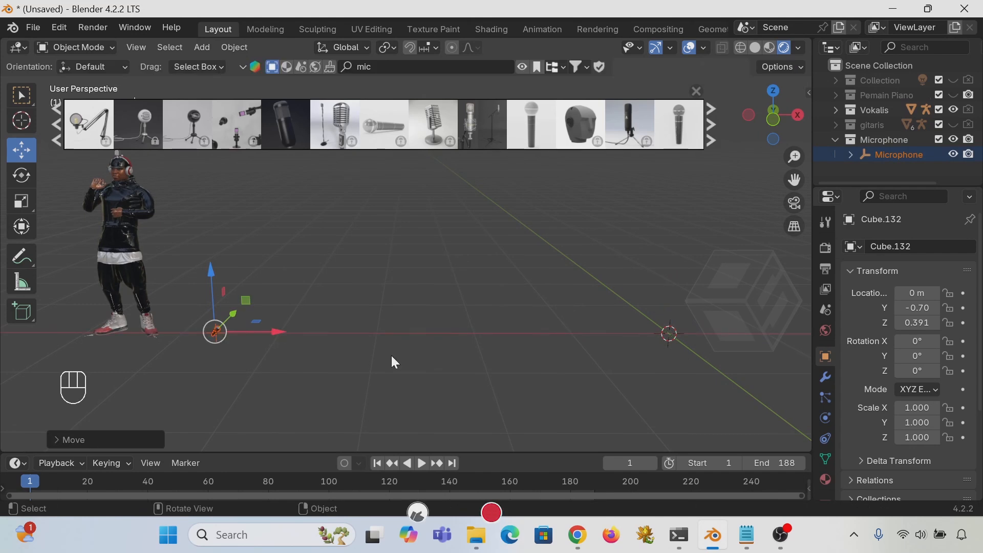
key(ctrl+z)
- Select the Microphone empty and raise it slightly above the world origin, to a Z location of about 0.018 m
scroll(637, 356, up, 3)
shift+middle_drag(627, 338, 647, 289)
key(KP_Decimal)
click(473, 292)
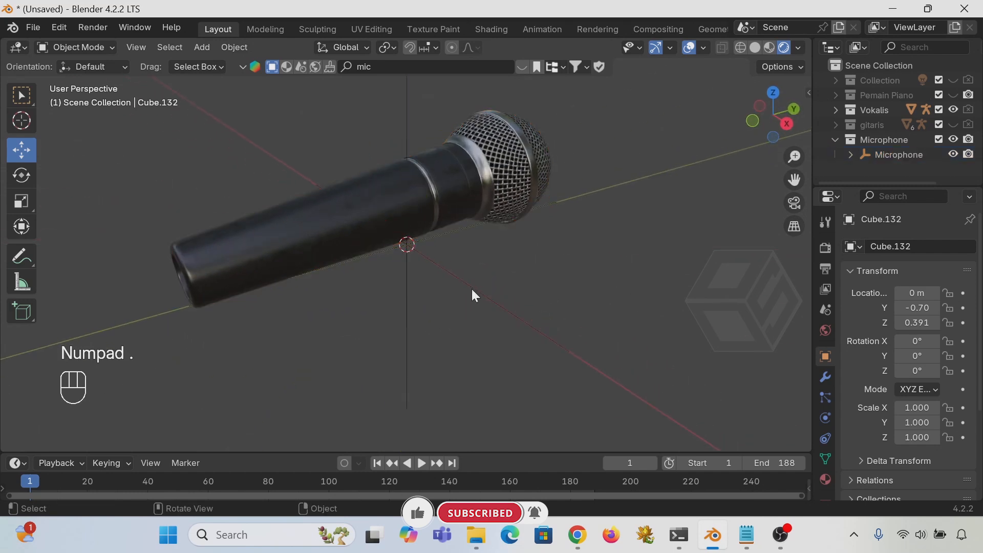
click(471, 288)
scroll(470, 293, down, 4)
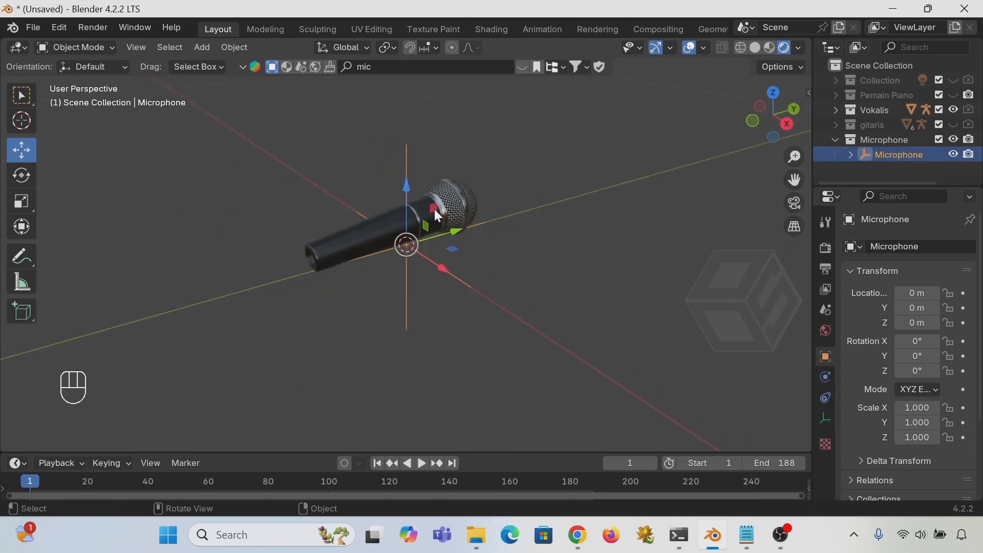
drag(433, 203, 431, 186)
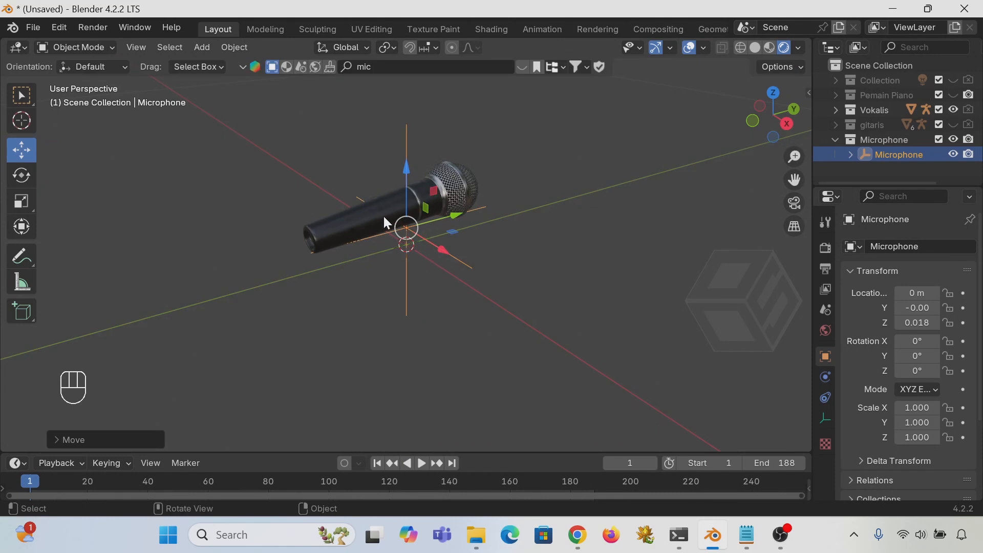
- Select the armature of the standing character in the Vokalis collection and frame it
middle_drag(406, 236, 466, 258)
scroll(461, 259, down, 11)
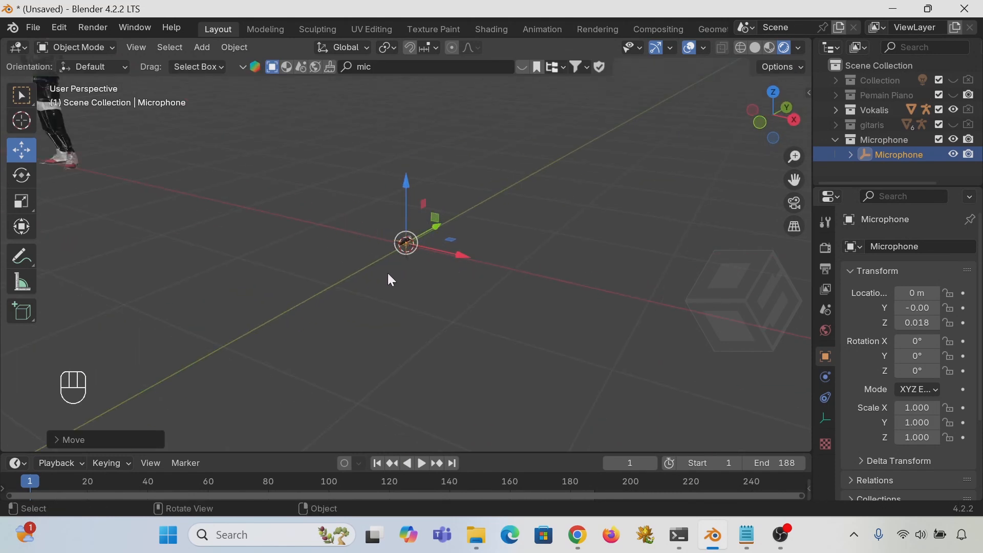
shift+middle_drag(415, 262, 622, 339)
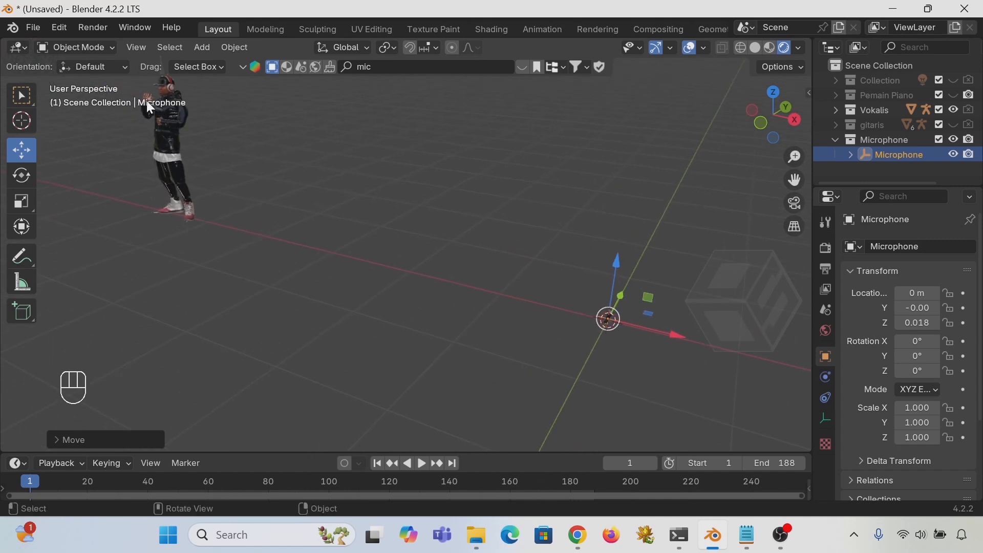
shift+middle_drag(187, 134, 353, 243)
scroll(353, 244, up, 7)
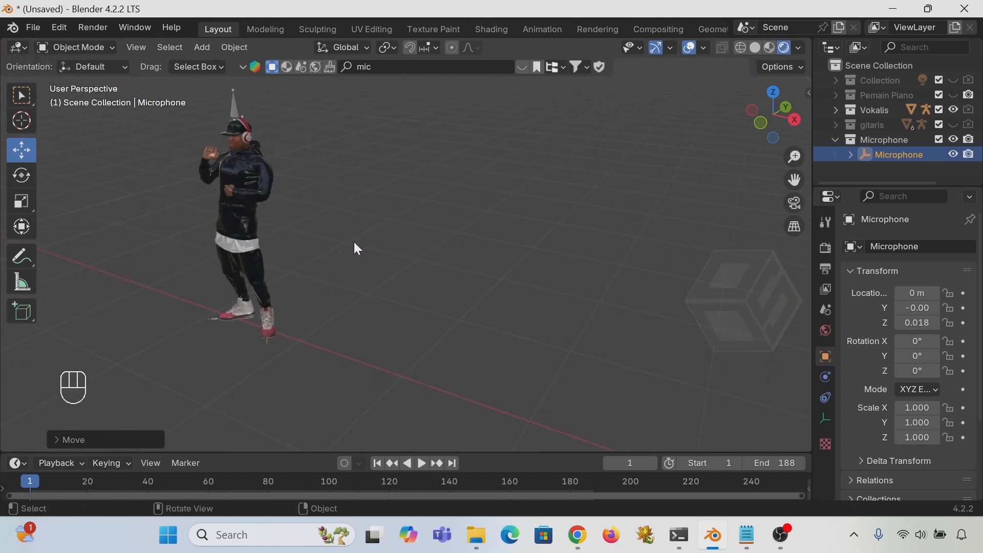
shift+middle_drag(219, 175, 461, 336)
scroll(348, 274, up, 1)
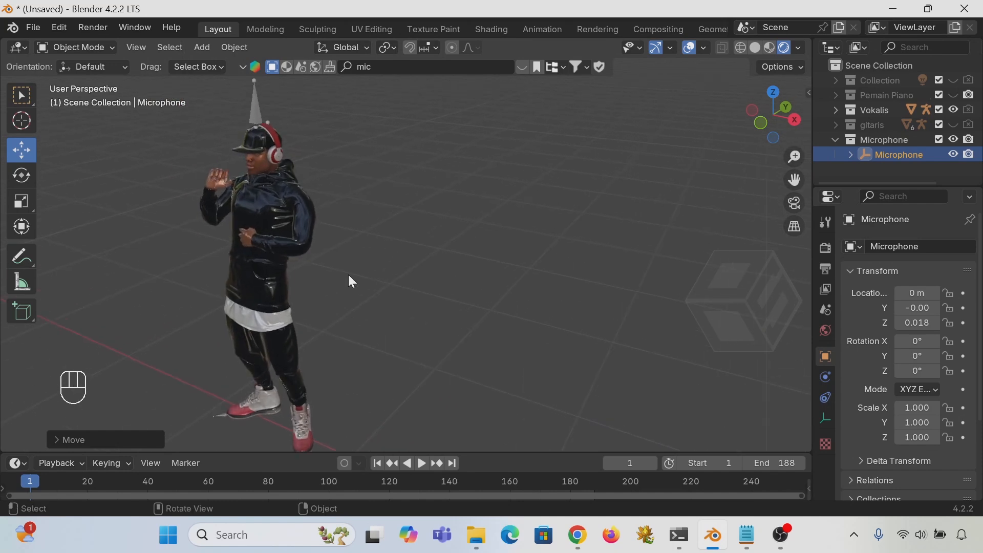
click(250, 111)
key(KP_Decimal)
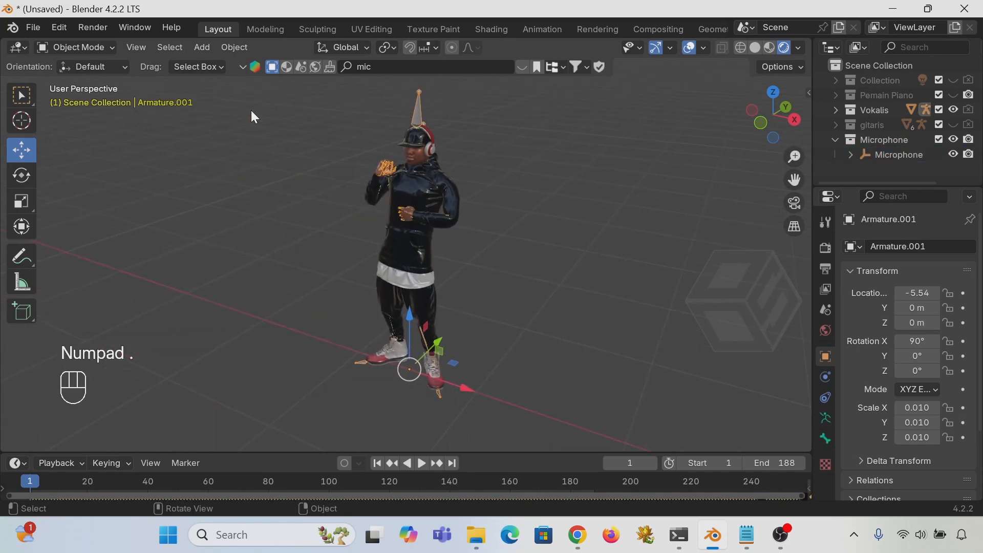
- Set the character armature's viewport display to In Front so its bones are drawn over the mesh
shift+middle_drag(424, 128, 403, 327)
scroll(401, 317, up, 1)
click(825, 418)
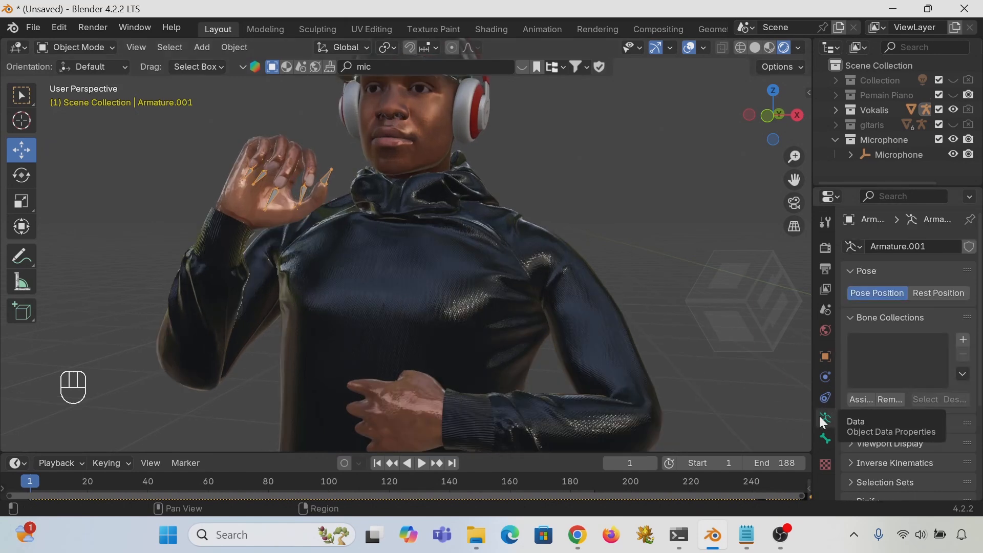
drag(813, 411, 695, 409)
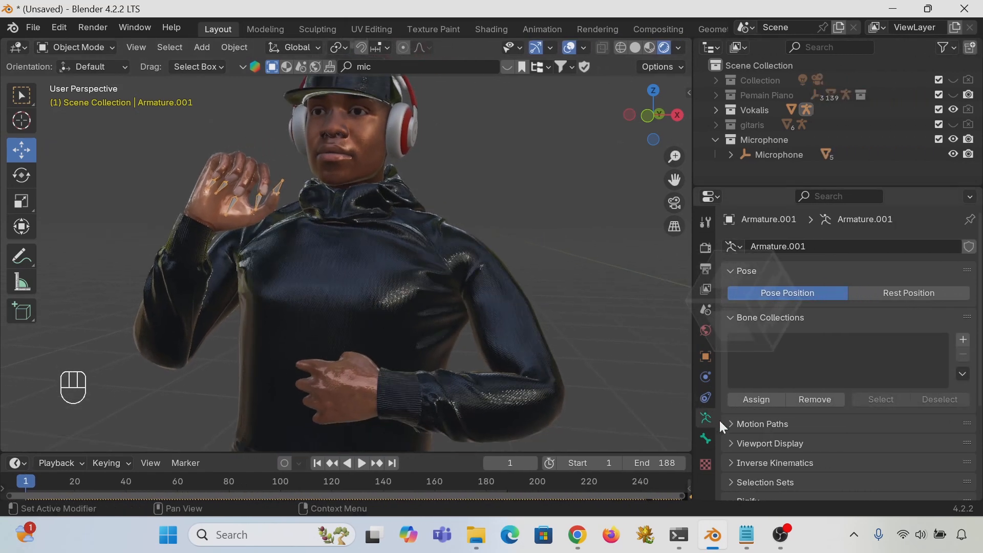
scroll(724, 420, down, 3)
click(730, 382)
scroll(767, 410, down, 5)
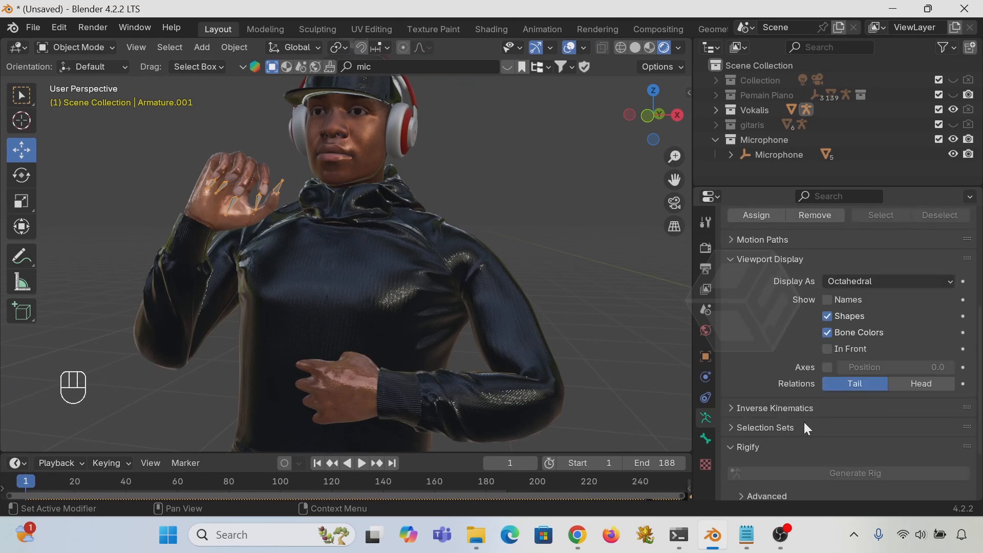
click(829, 349)
- Switch the armature to Pose Mode and select the RightHand bone of the raised hand
scroll(294, 283, up, 3)
shift+middle_drag(209, 260, 362, 299)
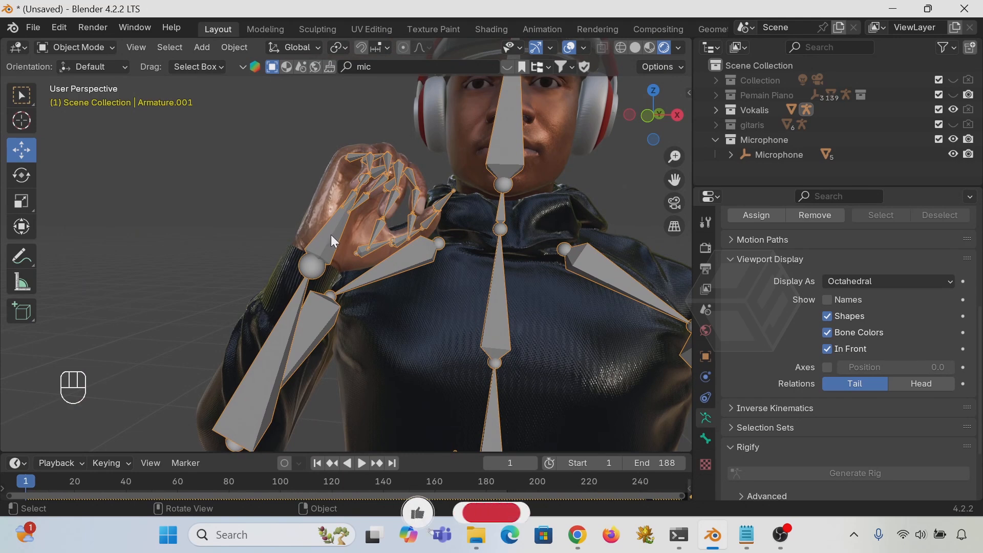
click(85, 48)
click(81, 82)
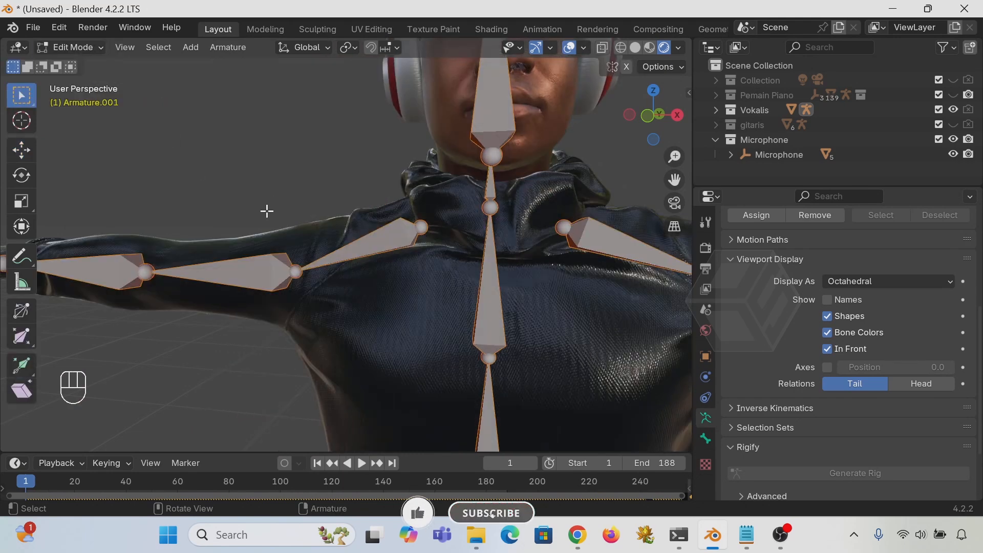
click(75, 47)
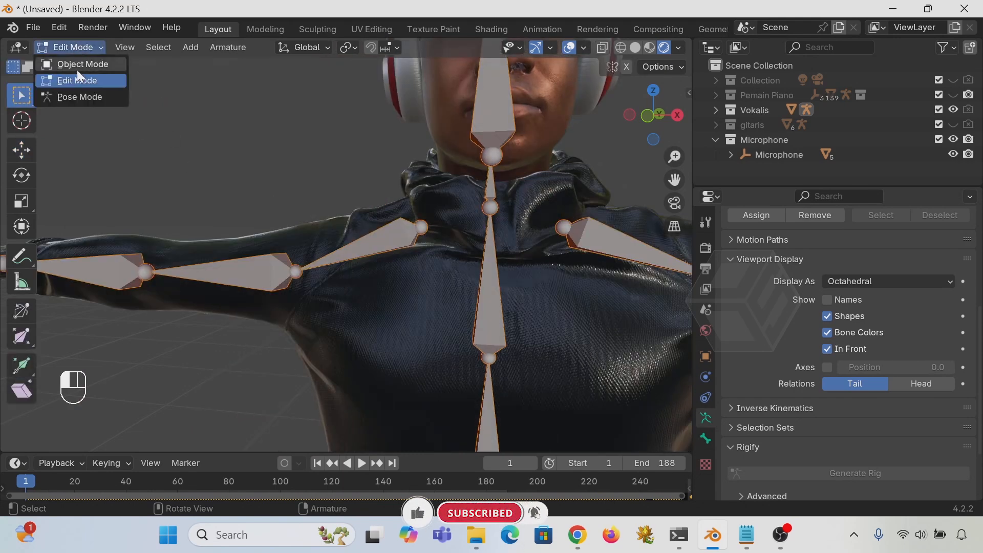
click(83, 98)
click(325, 240)
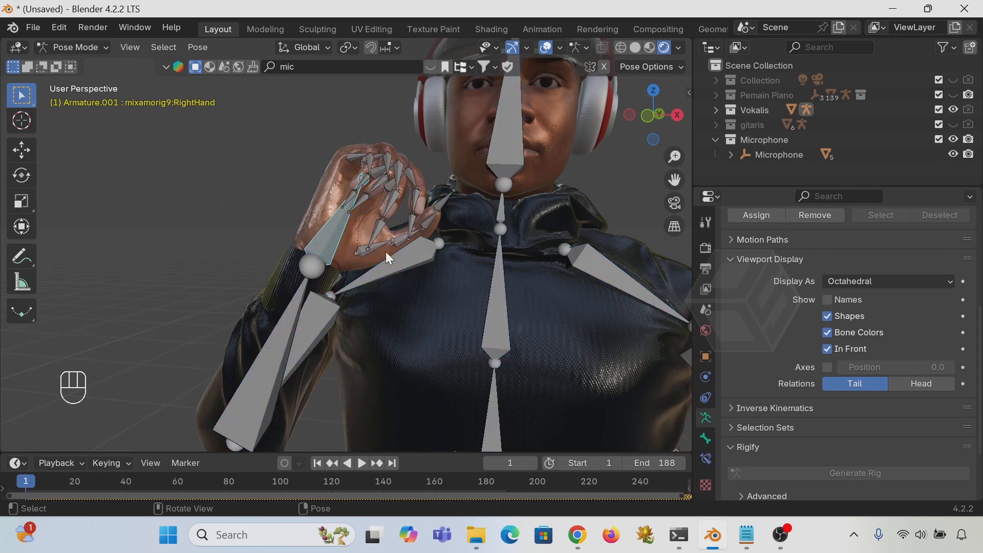
scroll(406, 263, down, 3)
shift+middle_drag(456, 281, 285, 257)
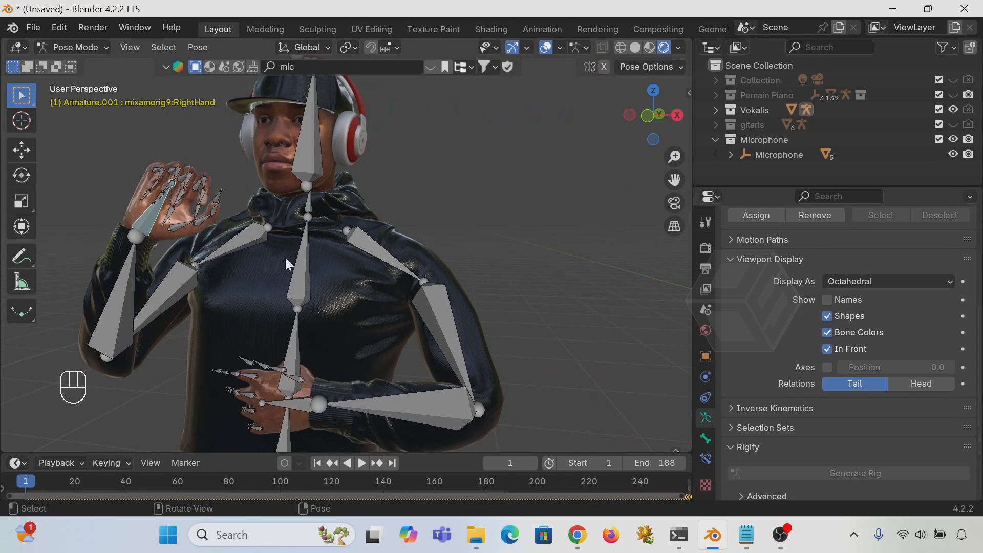
key(shift+s)
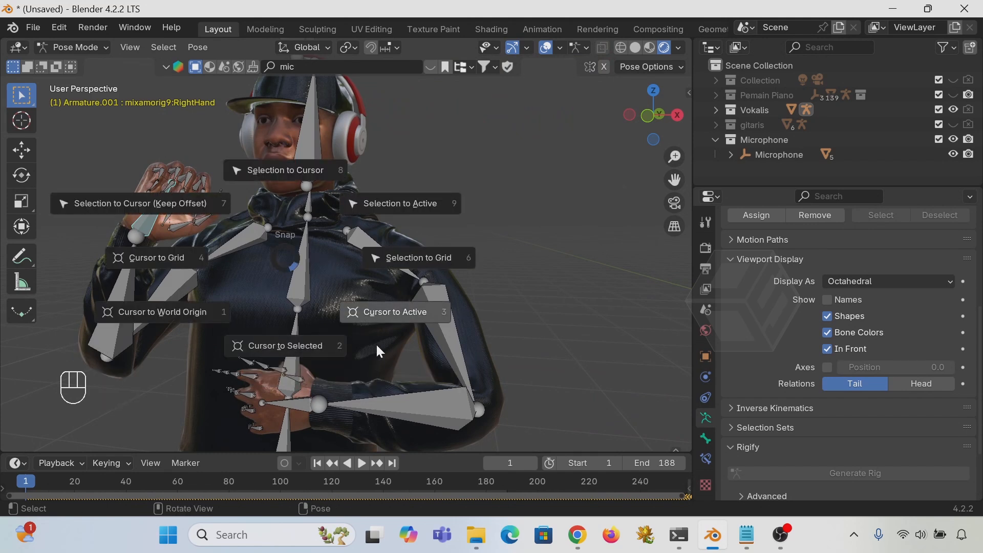
right_click(576, 340)
- Snap the 3D cursor to the selected RightHand bone
scroll(525, 364, down, 9)
middle_drag(548, 364, 594, 359)
scroll(591, 354, down, 1)
shift+middle_drag(587, 347, 361, 345)
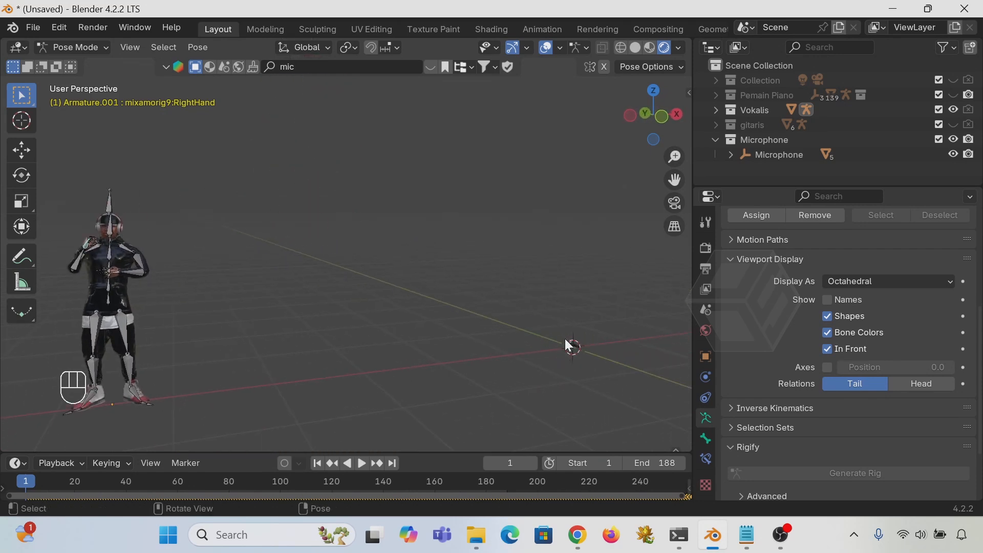
middle_drag(341, 311, 234, 301)
shift+middle_drag(234, 301, 350, 300)
scroll(348, 299, up, 5)
shift+middle_drag(257, 332, 428, 266)
scroll(302, 287, up, 2)
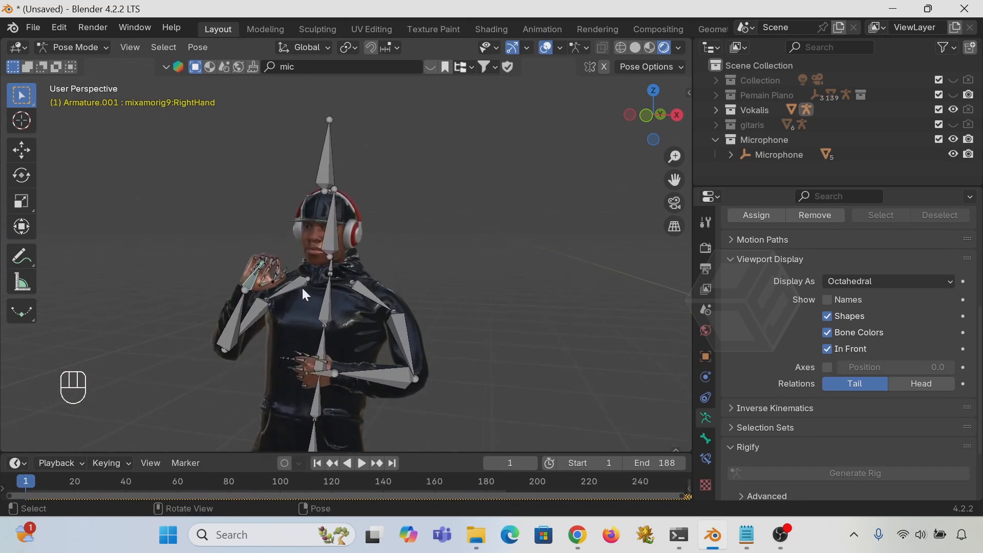
key(KP_Decimal)
scroll(299, 300, down, 4)
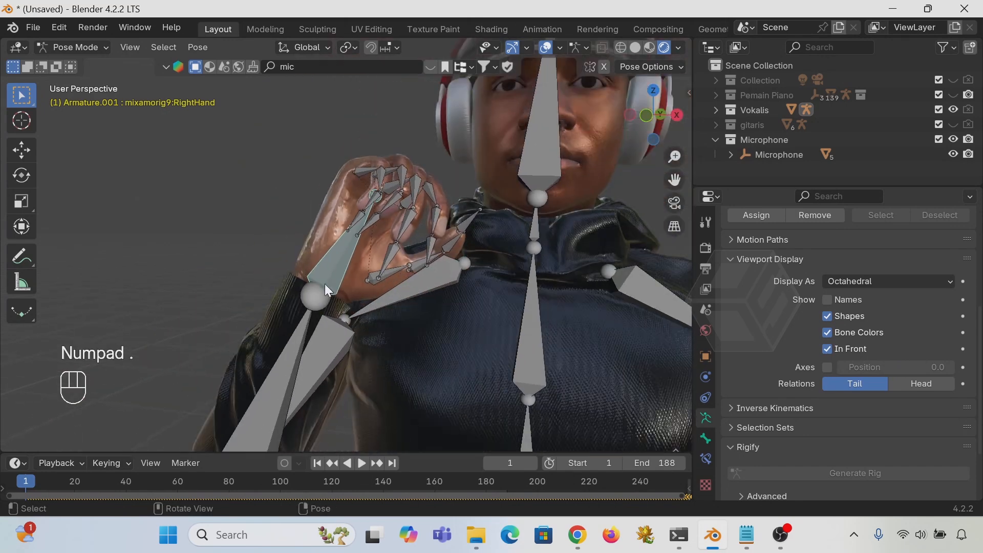
key(shift+s)
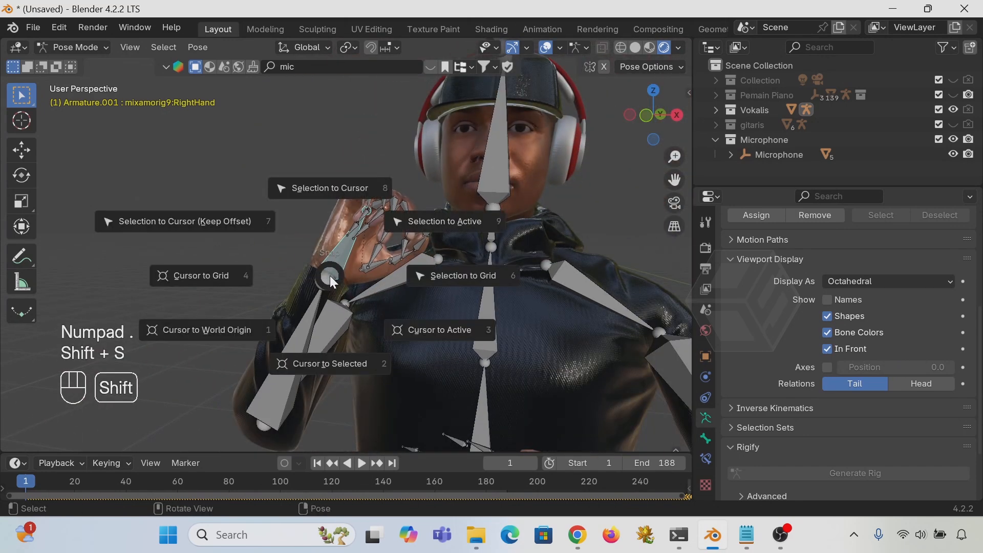
click(298, 363)
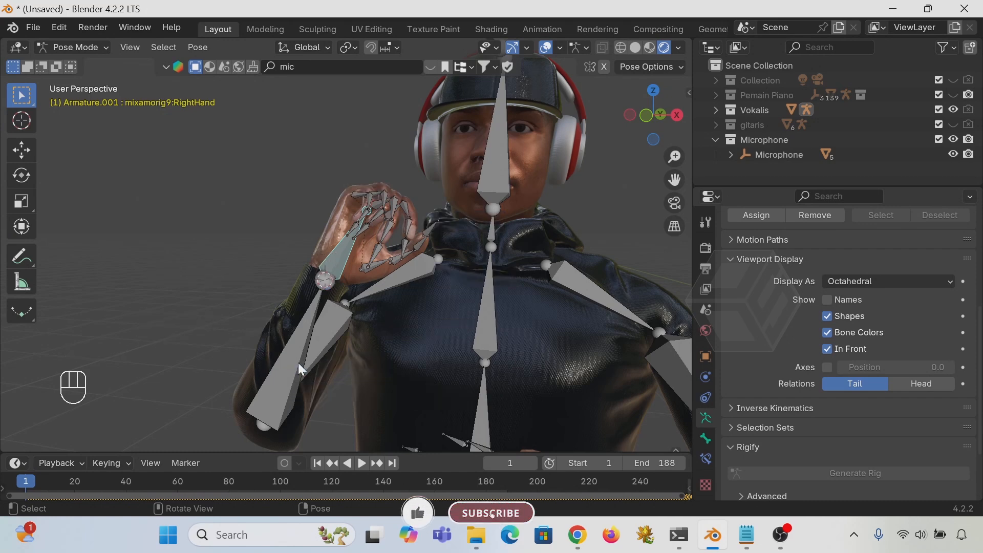
- Return the armature from Pose Mode to Object Mode
scroll(323, 295, down, 5)
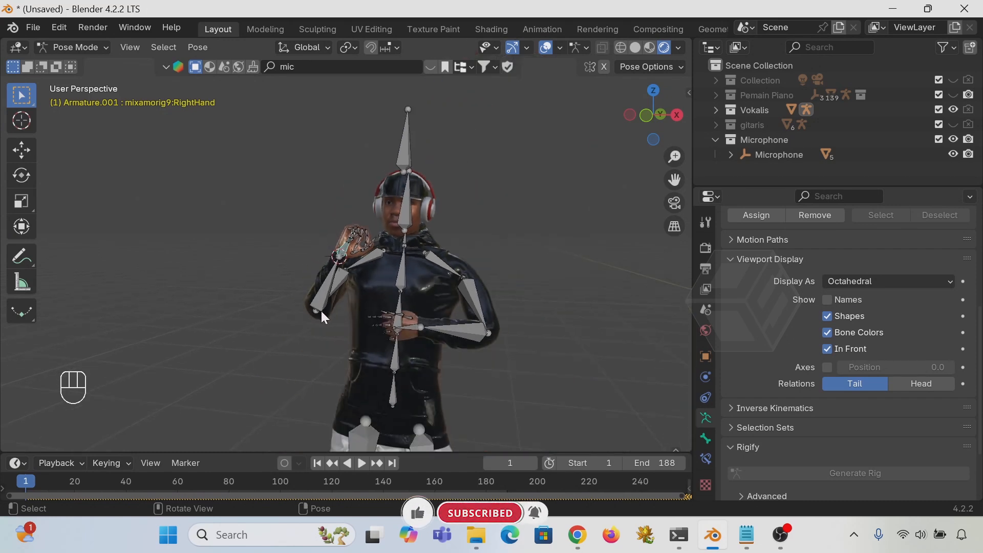
middle_drag(354, 307, 381, 336)
shift+middle_drag(505, 327, 158, 288)
scroll(451, 332, down, 4)
shift+middle_drag(451, 333, 305, 309)
click(82, 46)
click(85, 62)
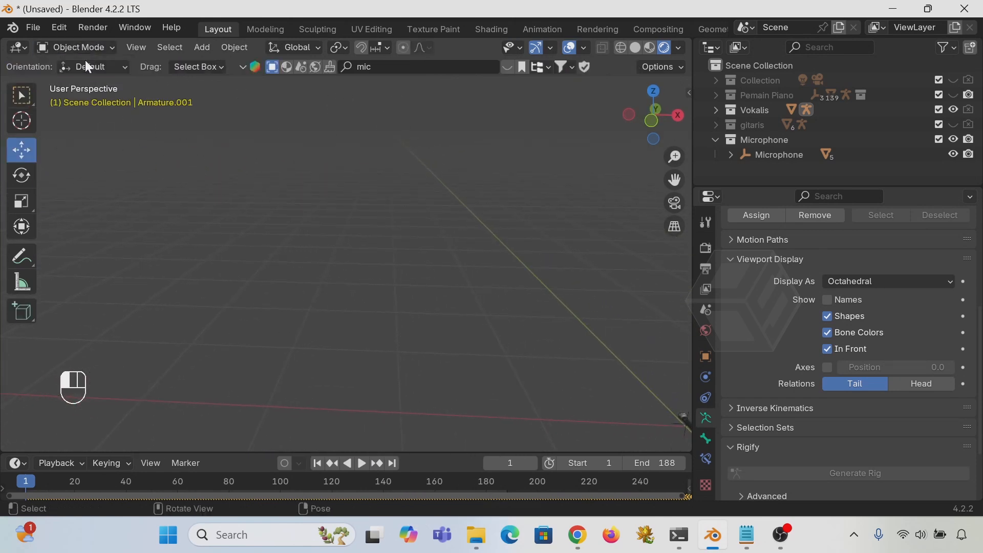
- Select the Microphone empty near the world origin
shift+middle_drag(453, 351, 176, 253)
scroll(401, 352, up, 6)
shift+middle_drag(462, 356, 329, 182)
scroll(447, 299, up, 3)
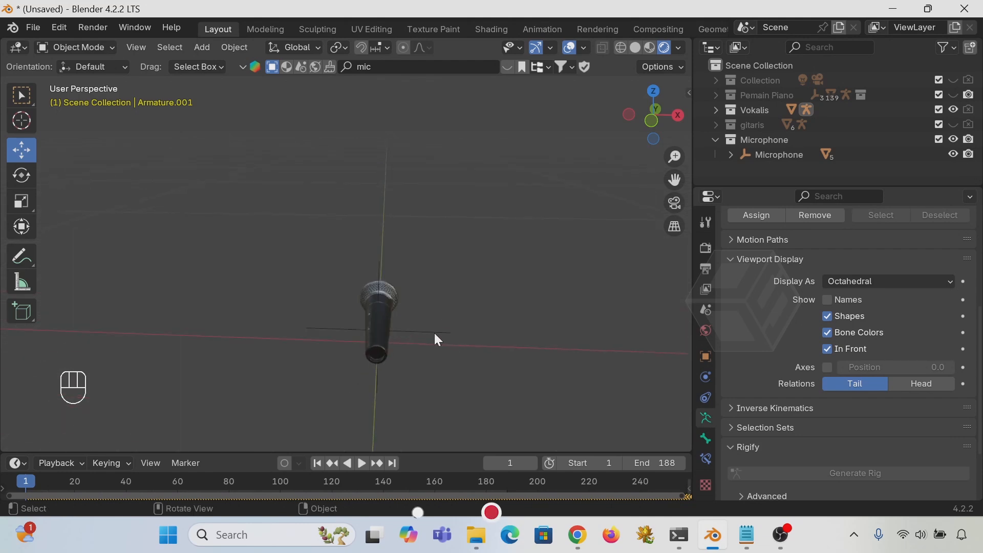
click(428, 332)
- Draw an annotation arrow curving from the microphone to the character's raised hand and delete the annotation
scroll(427, 330, down, 9)
mouse_move(374, 279)
shift+middle_down()
mouse_move(508, 303)
mouse_move(420, 300)
mouse_move(475, 343)
mouse_move(480, 318)
shift+middle_up()
scroll(508, 304, down, 6)
scroll(472, 335, up, 2)
scroll(472, 334, up, 1)
click(22, 257)
mouse_move(575, 357)
mouse_down()
mouse_move(301, 160)
mouse_move(113, 215)
mouse_up()
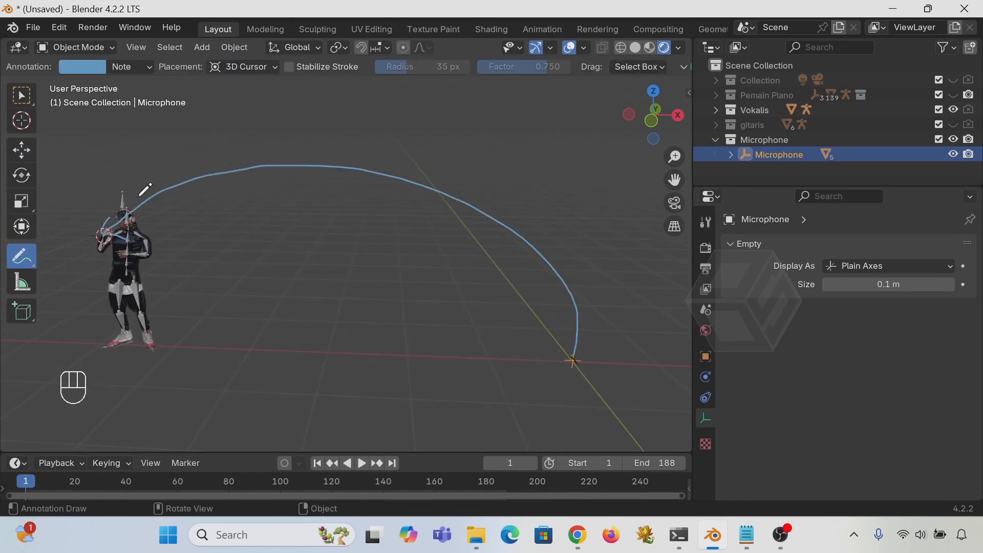
click(145, 71)
click(226, 129)
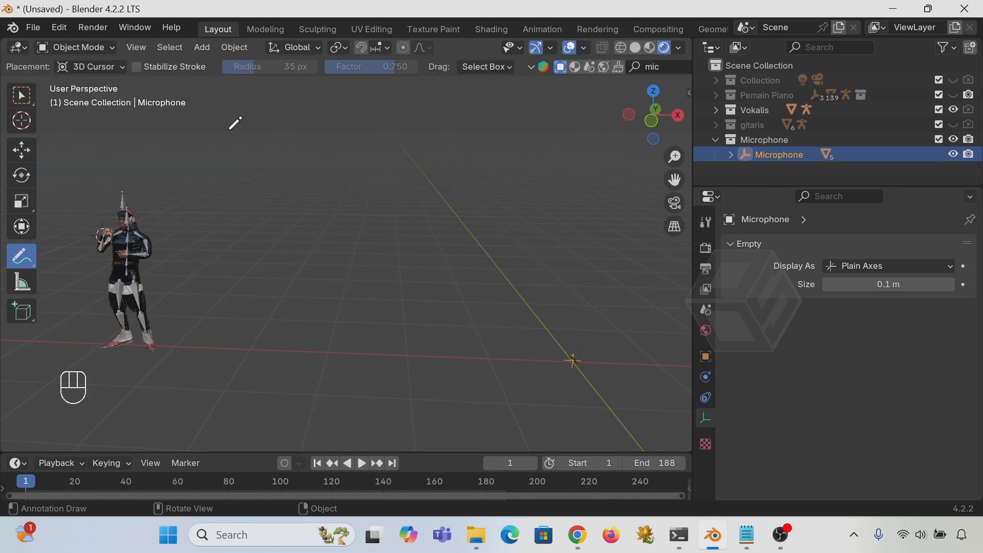
- Snap the selected microphone to the 3D cursor at the character's right hand bone and frame it
click(16, 102)
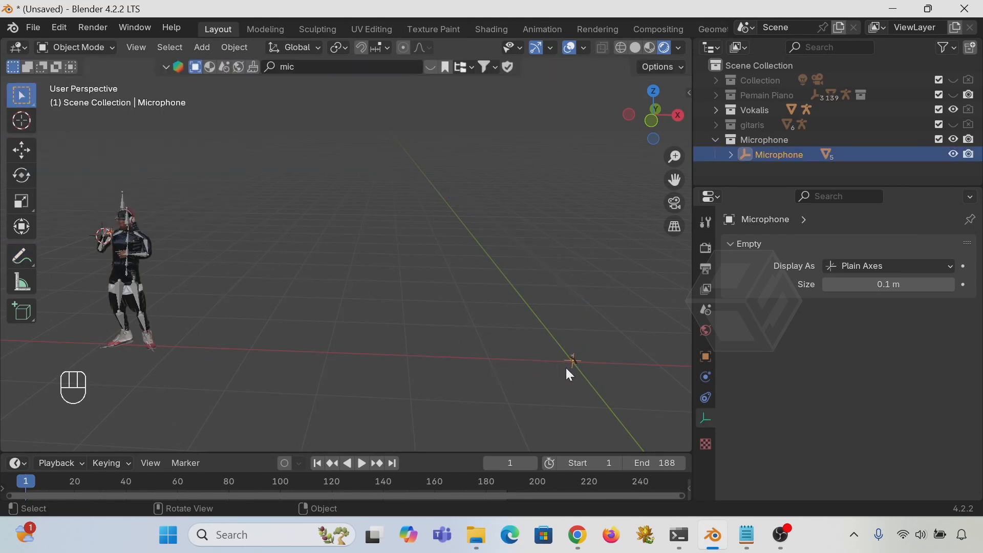
key(shift+s)
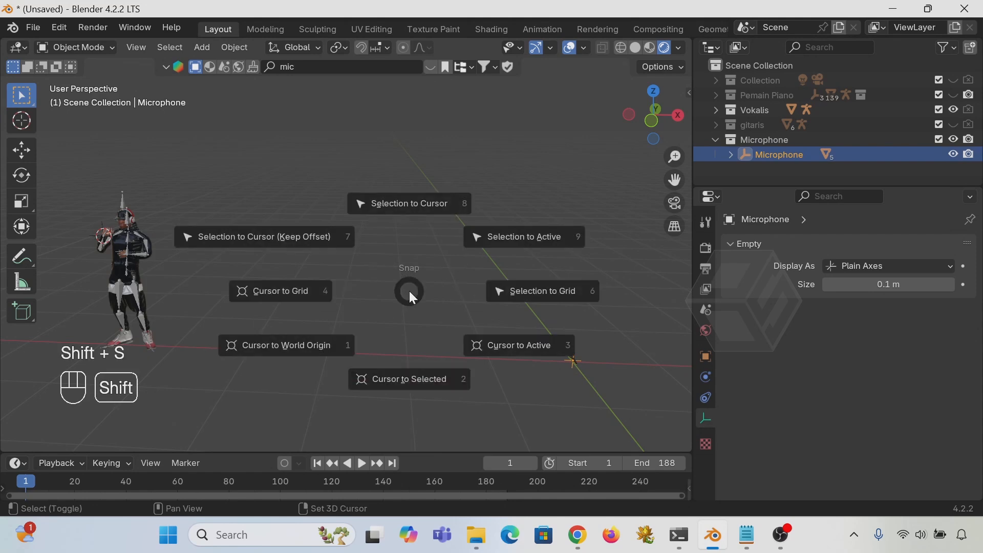
click(399, 204)
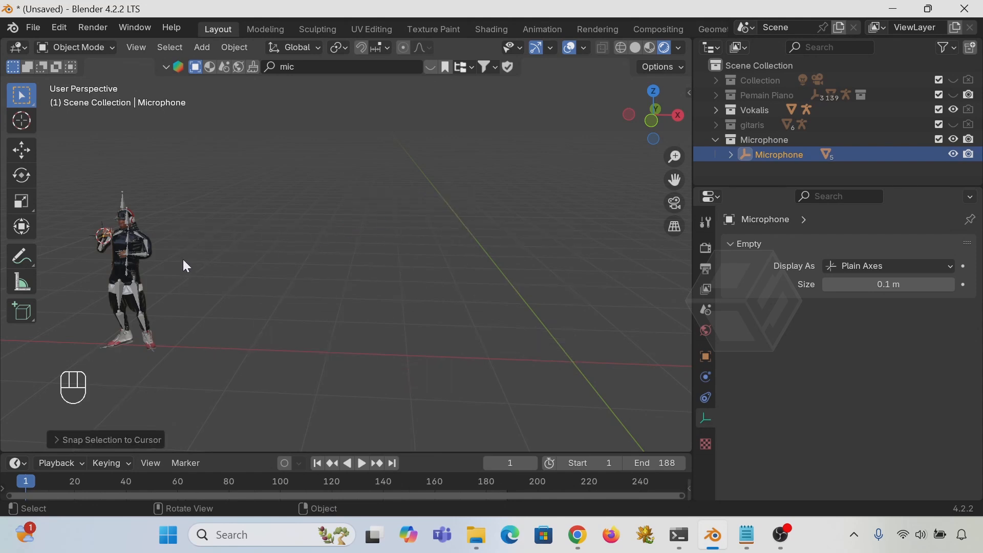
scroll(177, 261, up, 3)
shift+middle_drag(102, 282, 446, 265)
key(KP_Decimal)
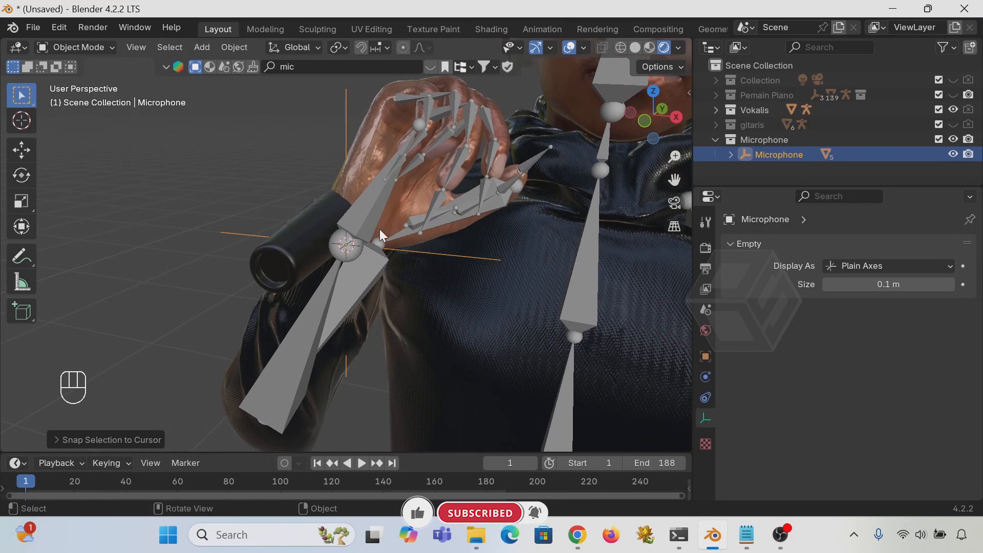
- Move the microphone along the negative X axis so it sits clear of the character's right wrist
mouse_move(426, 254)
middle_down()
mouse_move(362, 238)
mouse_move(380, 210)
mouse_move(413, 258)
middle_up()
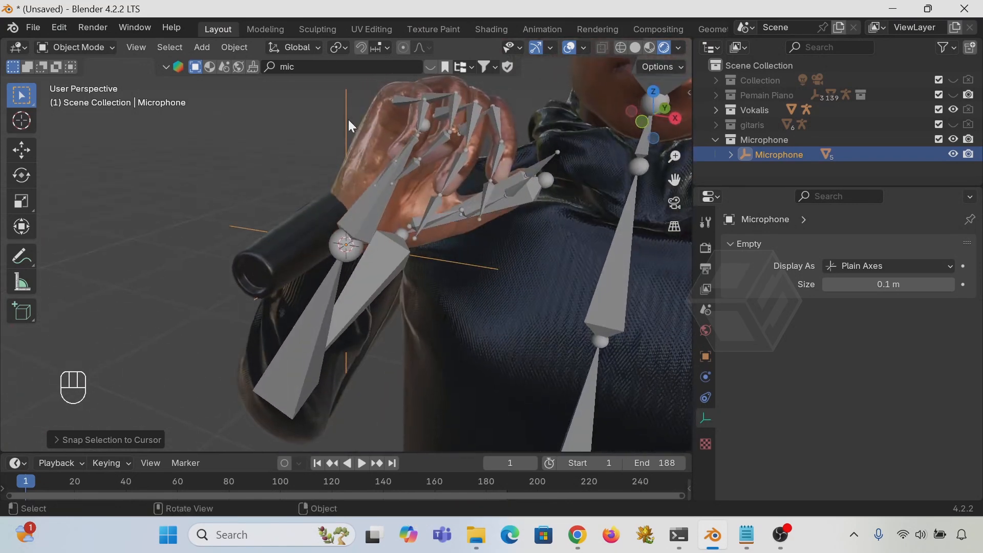
click(22, 150)
drag(408, 256, 316, 243)
mouse_move(377, 285)
middle_down()
mouse_move(368, 276)
mouse_move(383, 291)
middle_up()
scroll(382, 289, down, 2)
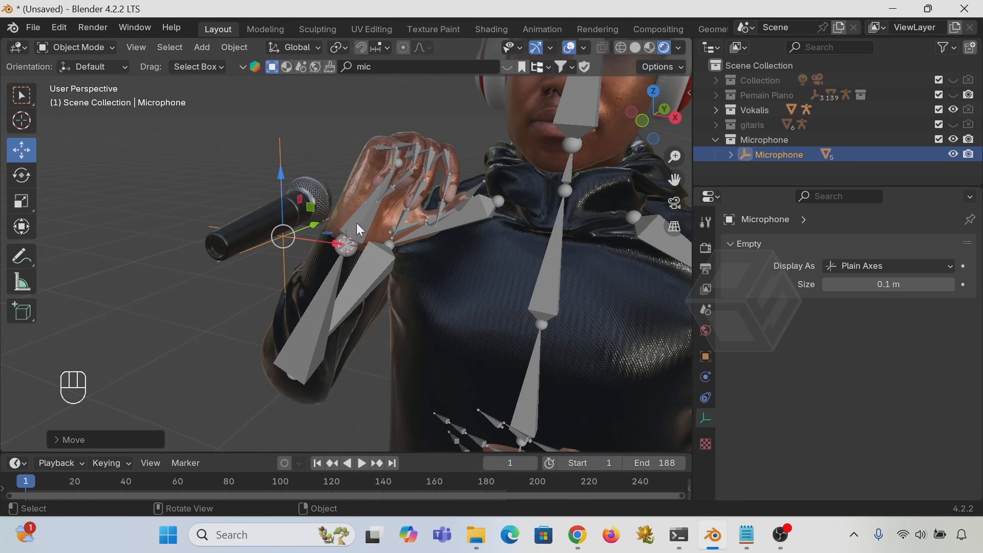
- Parent the Microphone empty to the armature's mixamorig9:RightHand bone using the Bone option, and return to Object Mode
click(315, 147)
click(295, 237)
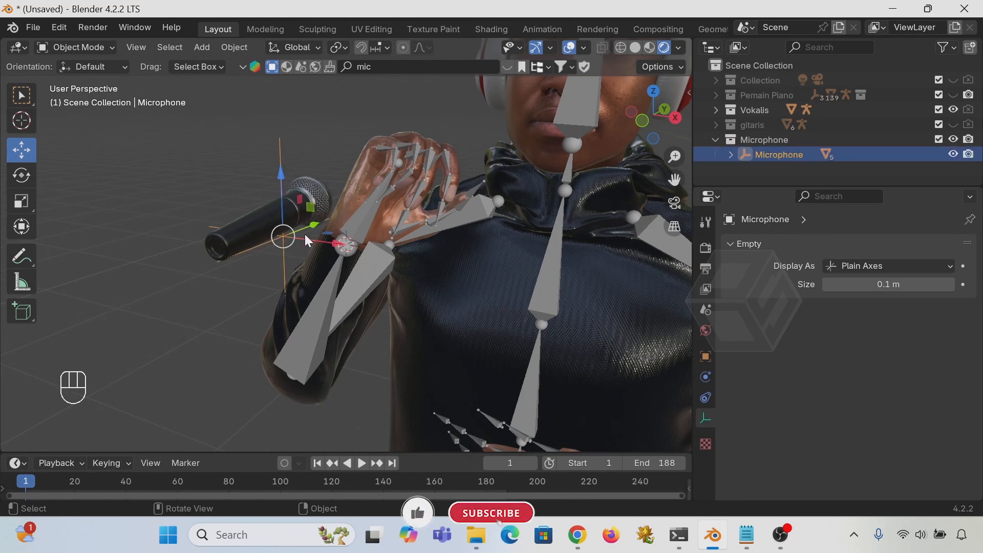
shift+click(368, 225)
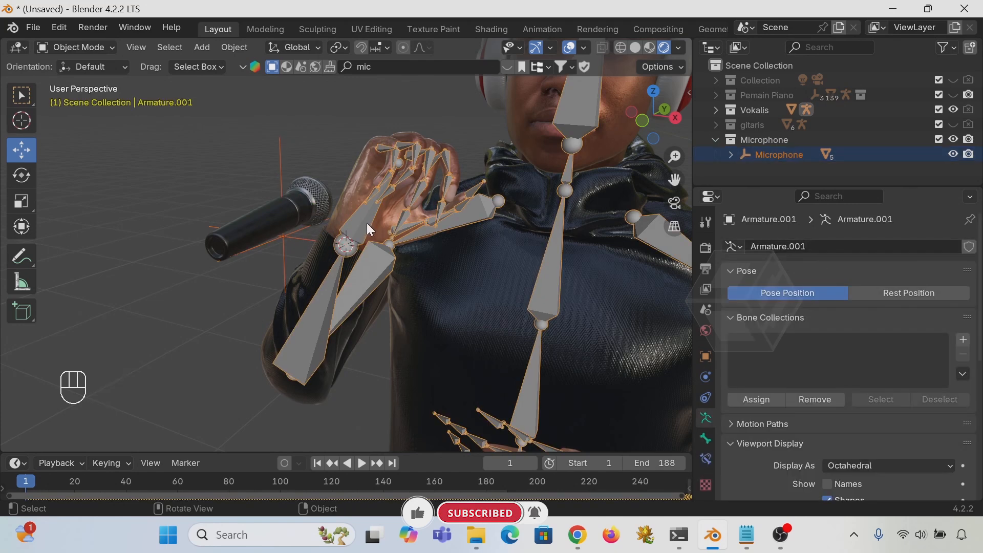
click(80, 46)
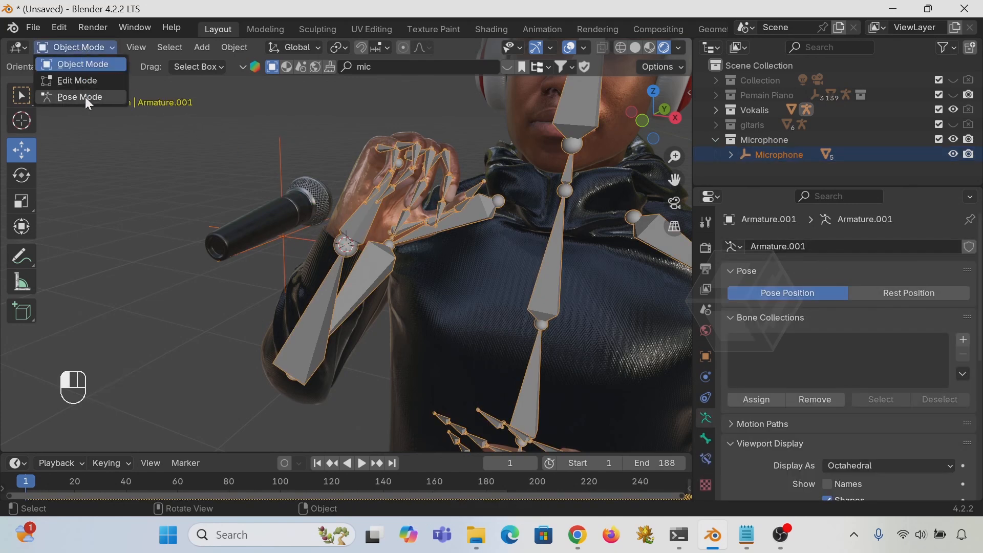
click(85, 97)
click(366, 223)
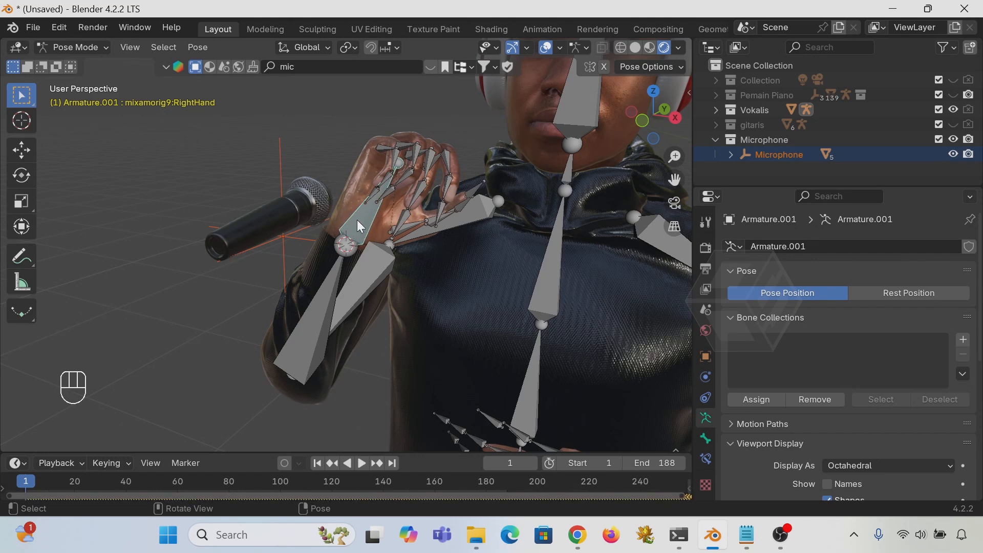
key(ctrl+p)
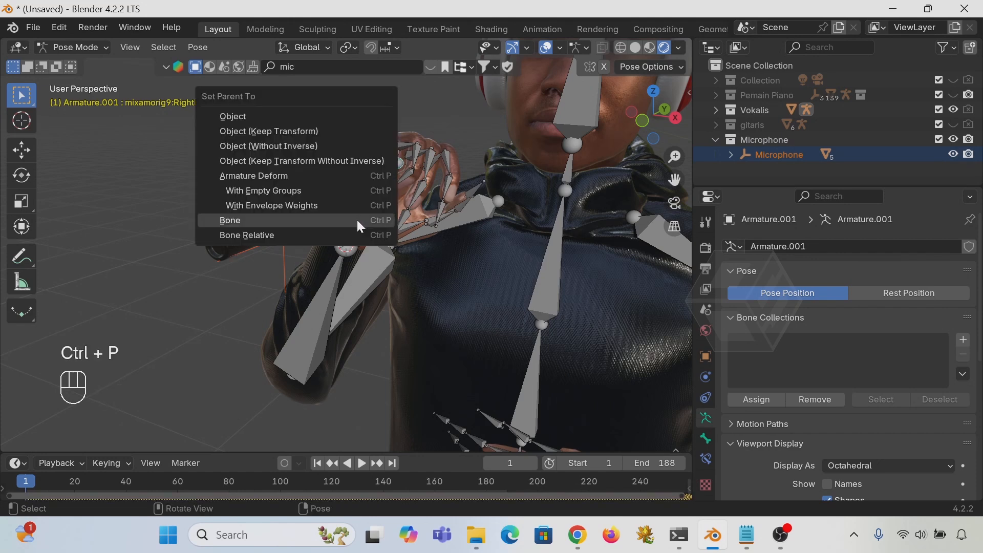
click(357, 220)
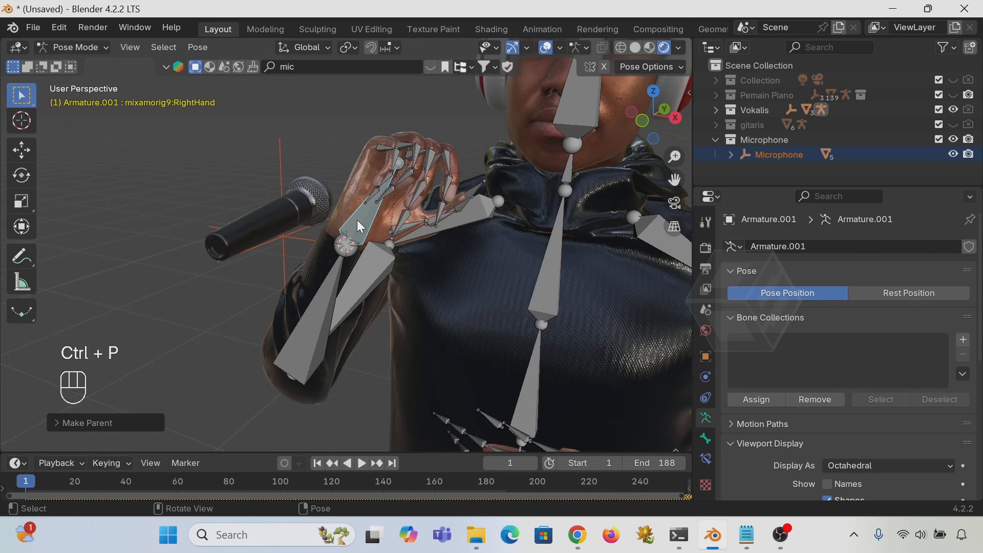
click(97, 47)
click(82, 64)
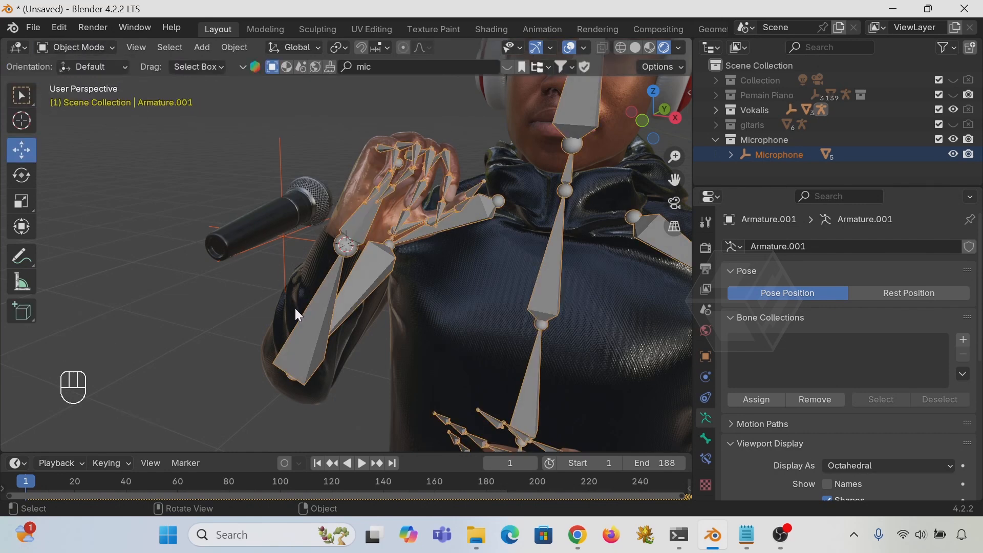
- Play the animation to check that the microphone follows the right hand, and return to frame 1
click(363, 463)
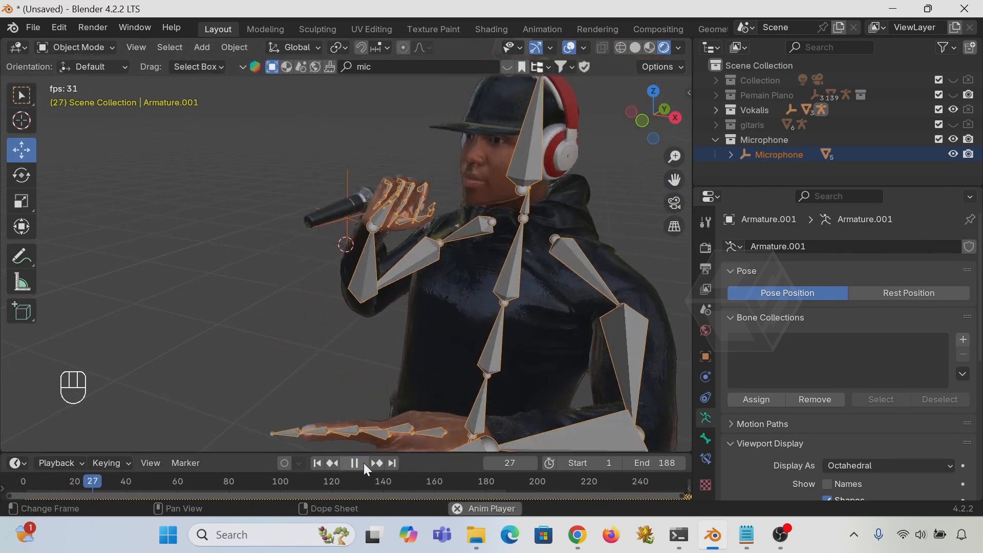
click(361, 464)
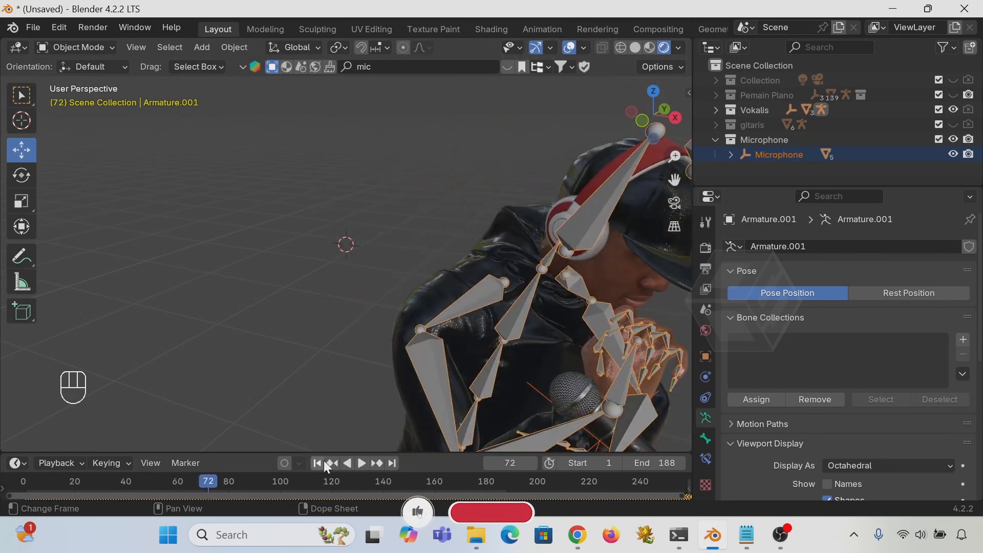
click(317, 463)
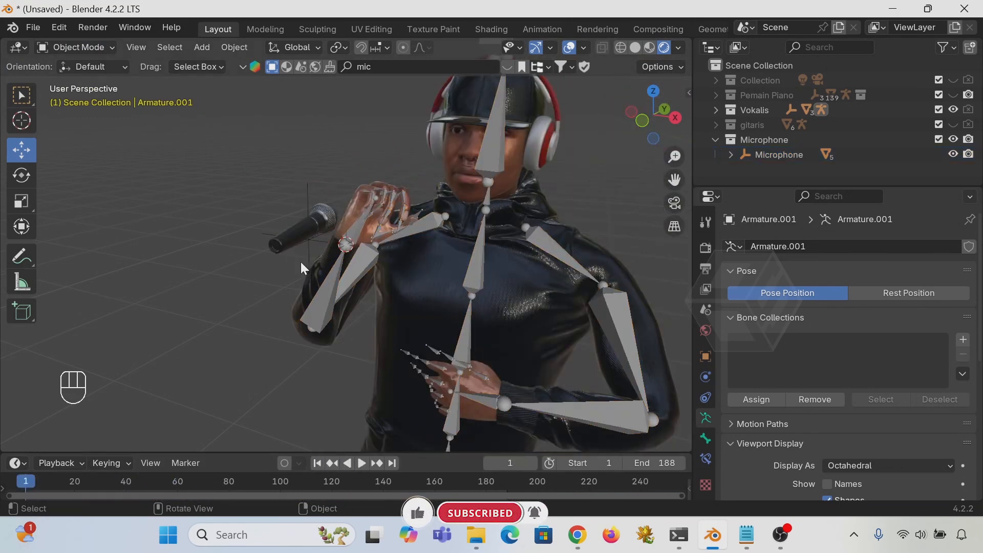
- Turn off the In Front display for the singer's Armature.001 so the bones no longer cover the hand
click(309, 250)
mouse_move(326, 266)
middle_down()
mouse_move(307, 246)
mouse_move(333, 266)
middle_up()
click(333, 270)
scroll(818, 468, down, 6)
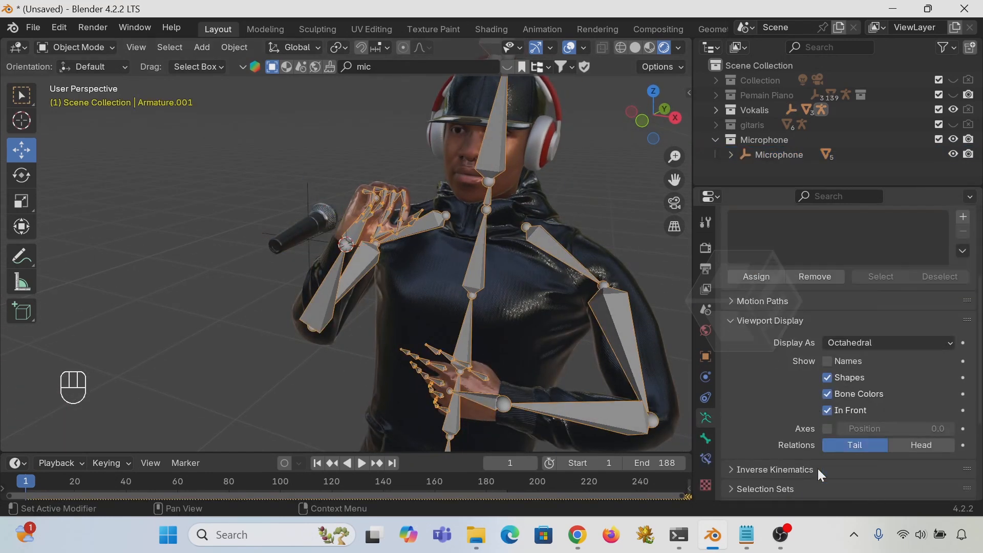
click(826, 410)
- Move the microphone in the front view along the XZ plane into the character's curled right hand
scroll(413, 274, up, 3)
middle_drag(415, 276, 280, 250)
click(211, 232)
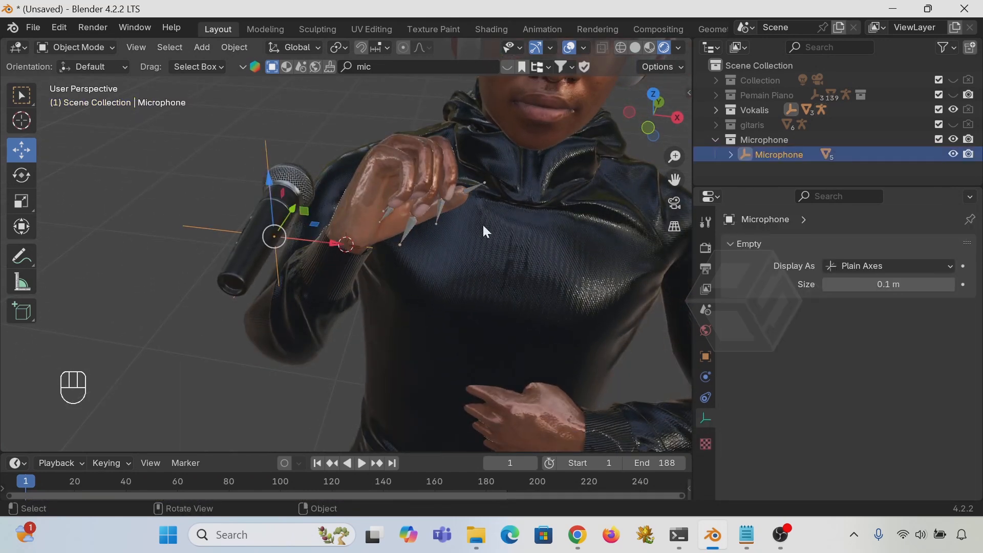
click(648, 127)
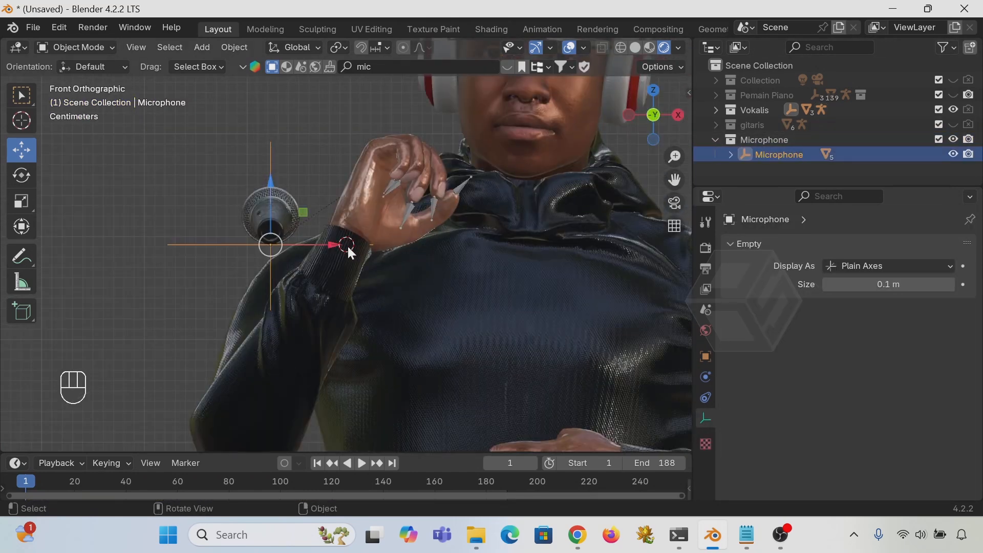
drag(302, 222, 458, 185)
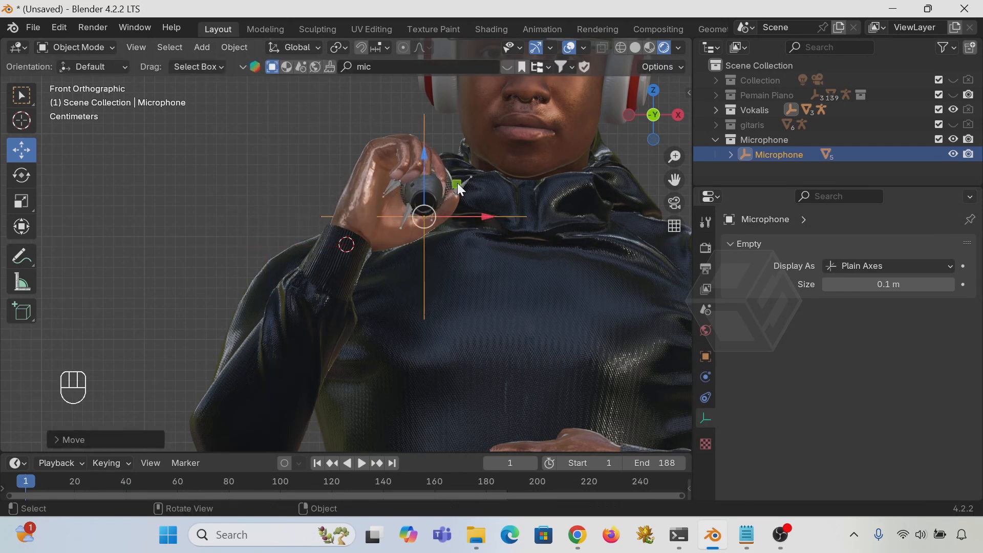
- Rotate the microphone slightly in the top view and shift it horizontally toward the right hand's grip
click(653, 92)
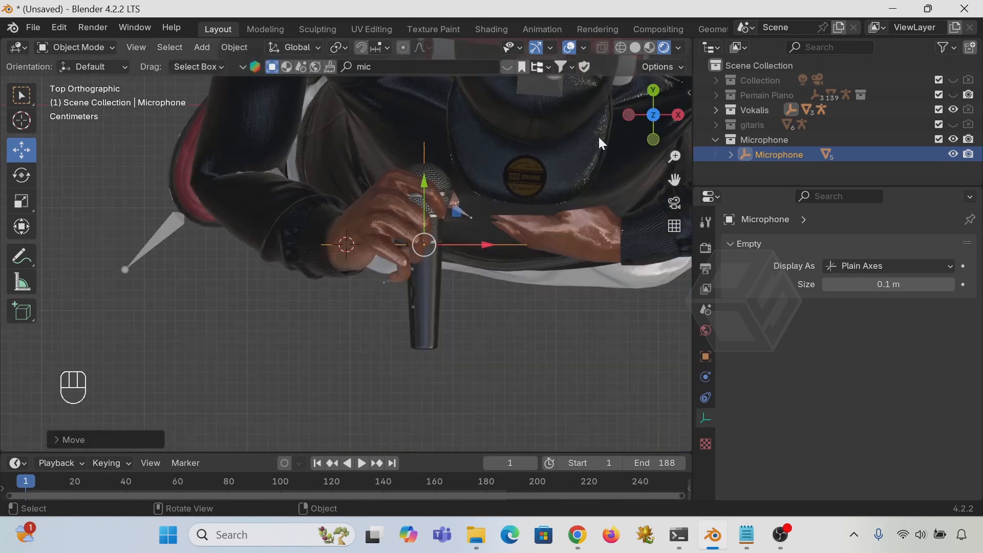
click(21, 175)
mouse_move(481, 244)
mouse_down()
mouse_move(502, 310)
mouse_move(491, 244)
mouse_up()
click(22, 154)
drag(459, 213, 438, 196)
- Refine the microphone's position between the palm and fingers of the right hand
middle_drag(456, 218, 437, 146)
scroll(464, 205, up, 2)
middle_drag(483, 217, 462, 205)
drag(462, 205, 471, 176)
drag(427, 145, 428, 139)
middle_drag(480, 178, 549, 194)
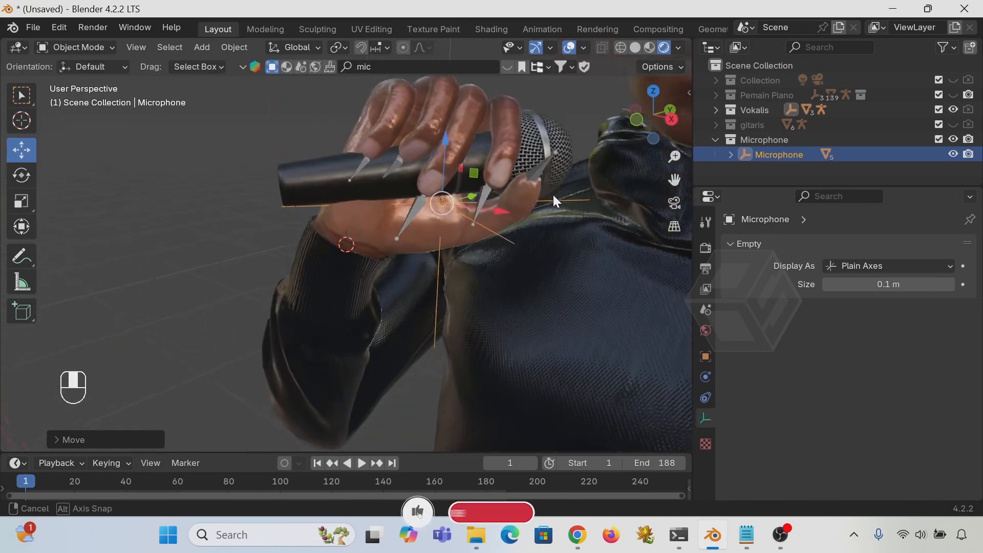
- Rotate the microphone about the X axis in the side view to match the tilt of the right hand
scroll(533, 208, down, 3)
middle_drag(515, 223, 609, 230)
scroll(609, 230, down, 2)
middle_drag(474, 224, 510, 267)
middle_drag(442, 224, 607, 179)
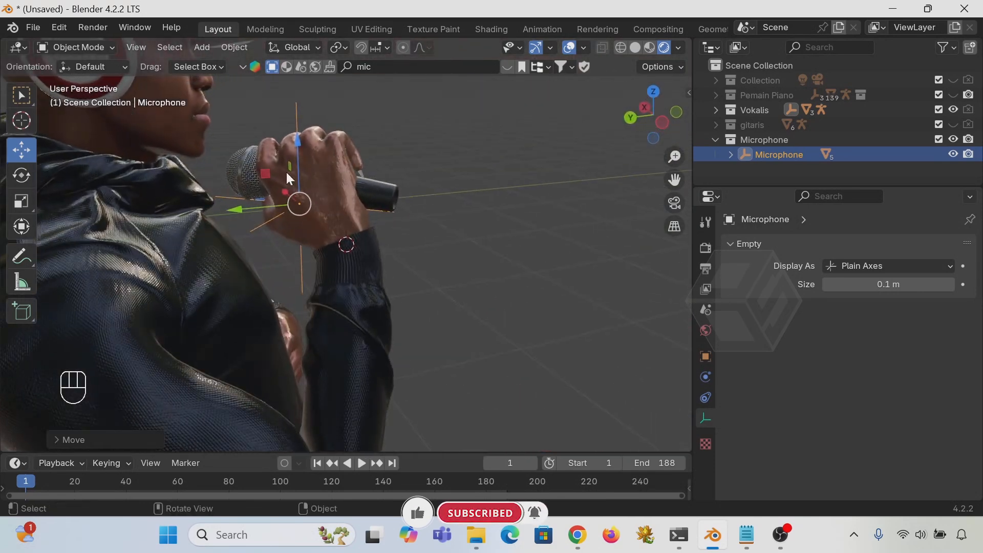
click(33, 172)
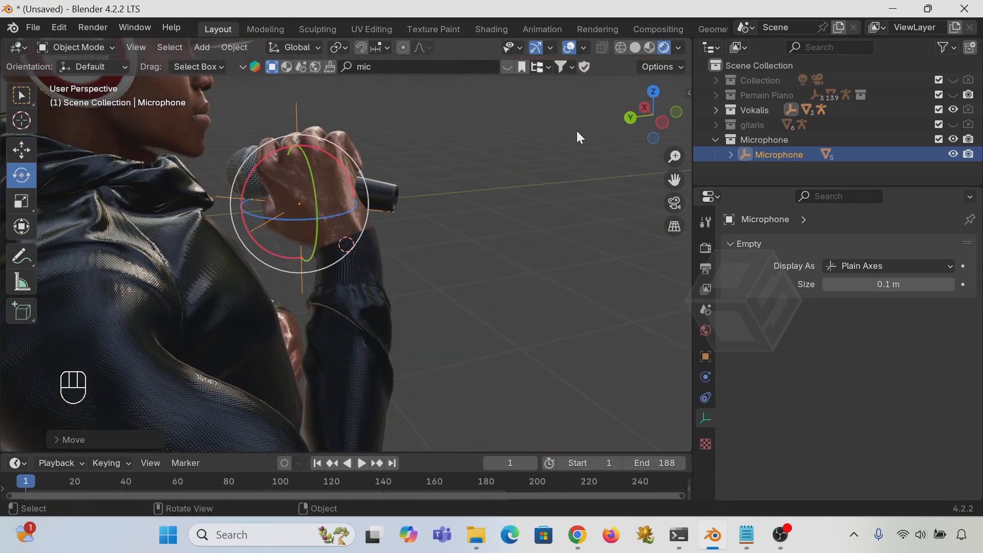
click(664, 121)
drag(352, 185, 346, 157)
middle_drag(346, 157, 87, 216)
scroll(386, 223, up, 3)
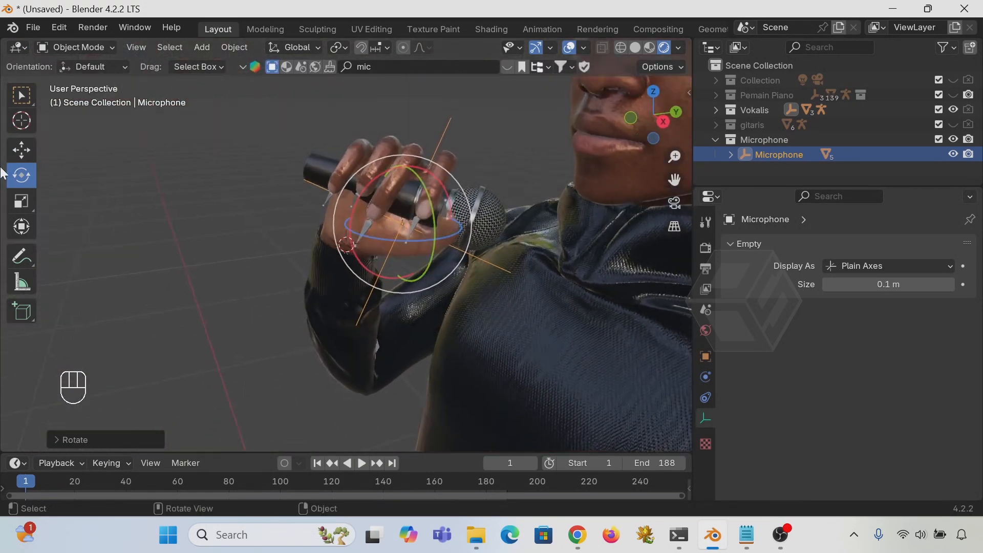
- Raise the microphone slightly in the grip and rotate it to follow the direction of the fist
click(35, 152)
drag(404, 163, 406, 143)
middle_drag(440, 190, 361, 197)
click(22, 176)
drag(401, 208, 430, 202)
- Shift the microphone along the X axis and nudge its position so it sits inside the right fist
click(21, 151)
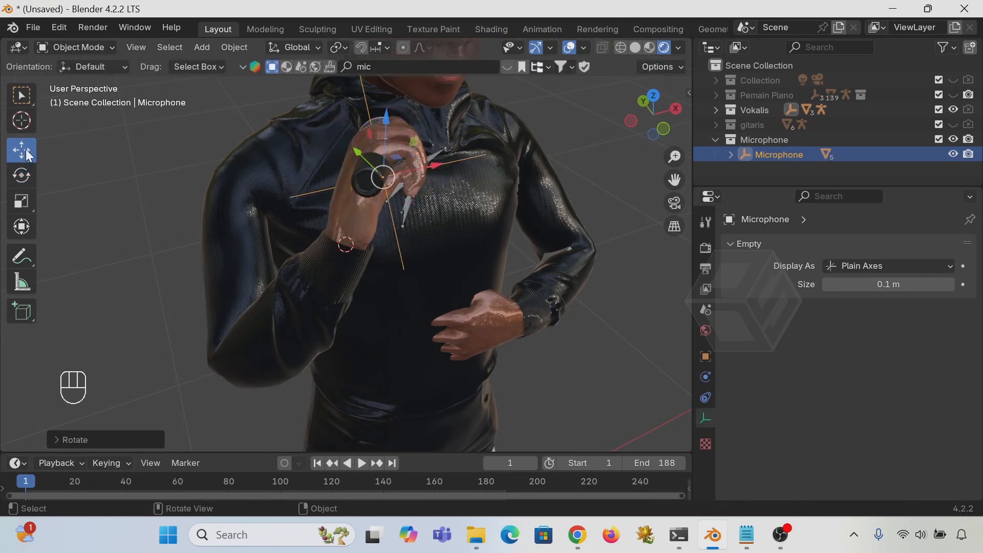
drag(433, 166, 452, 164)
middle_drag(441, 177, 282, 144)
drag(422, 149, 423, 155)
middle_drag(453, 199, 364, 252)
scroll(363, 248, down, 2)
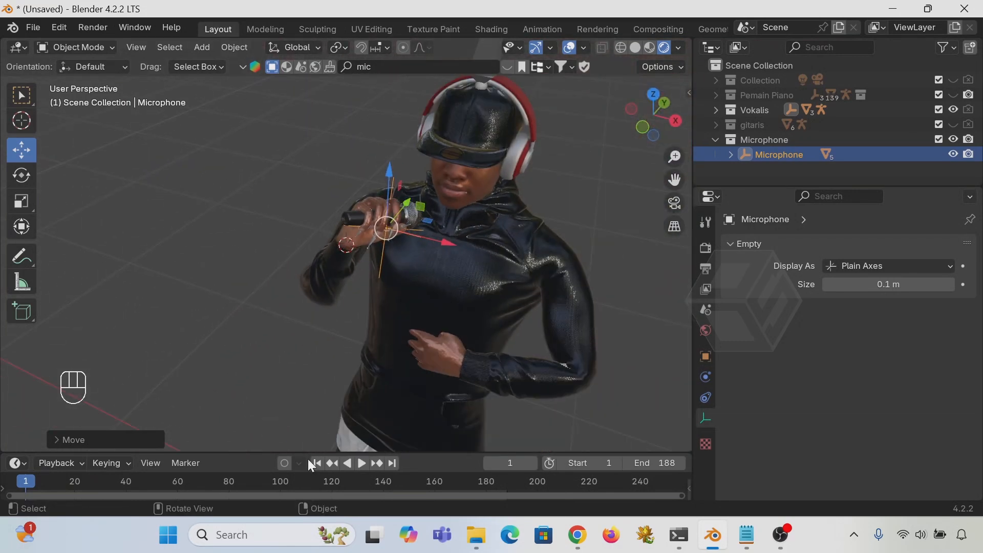
- Play the animation and inspect the microphone in the singer's hand from several angles, and return to frame 1
click(356, 463)
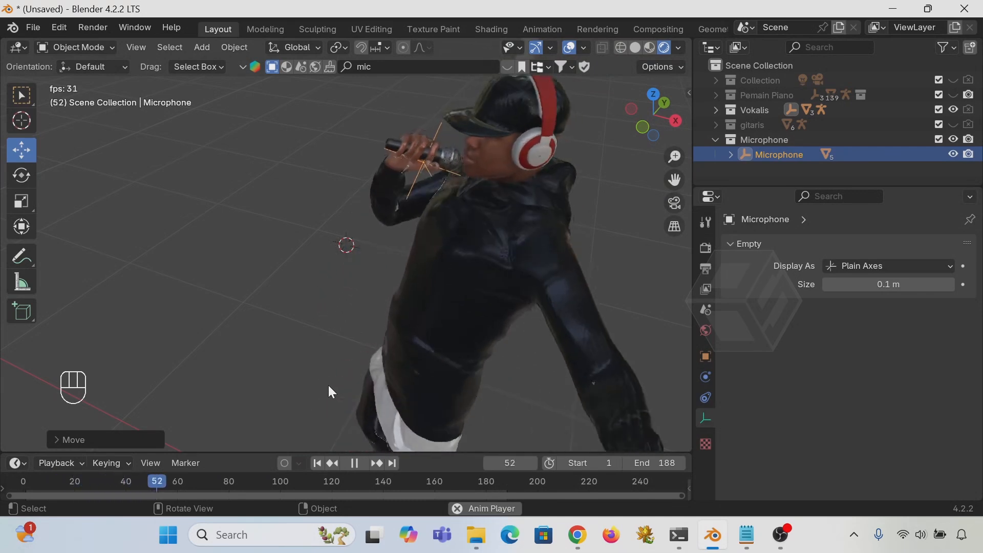
middle_drag(576, 384, 241, 257)
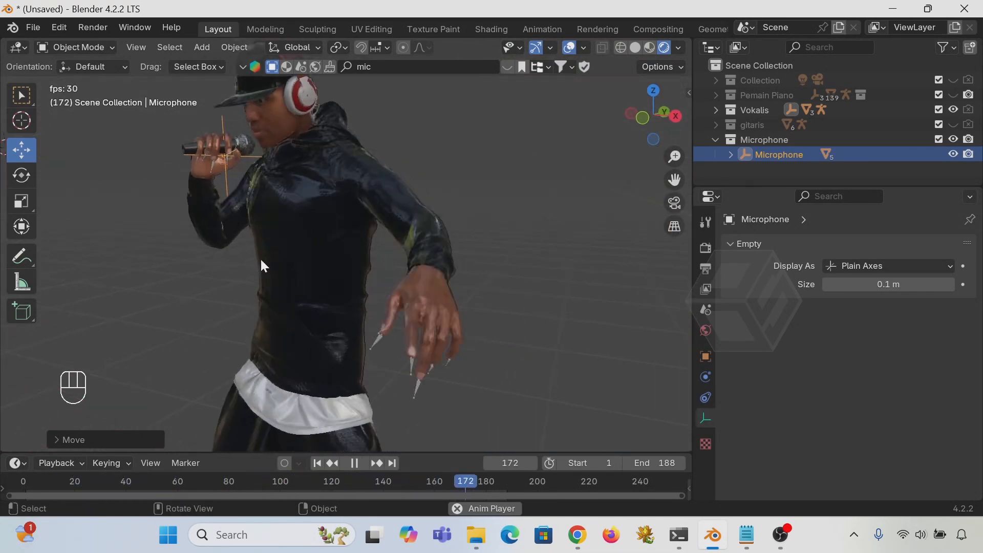
shift+middle_drag(179, 242, 414, 306)
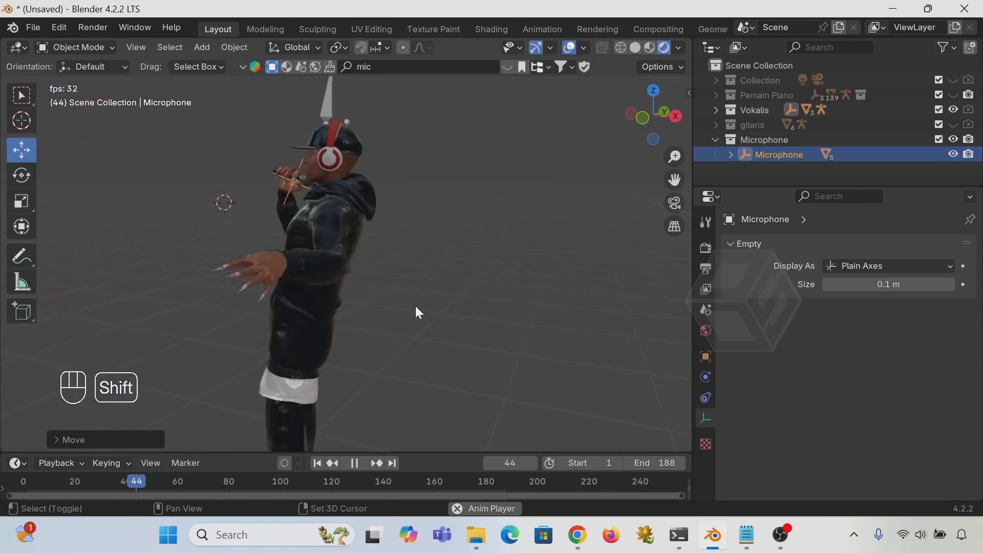
scroll(415, 309, up, 3)
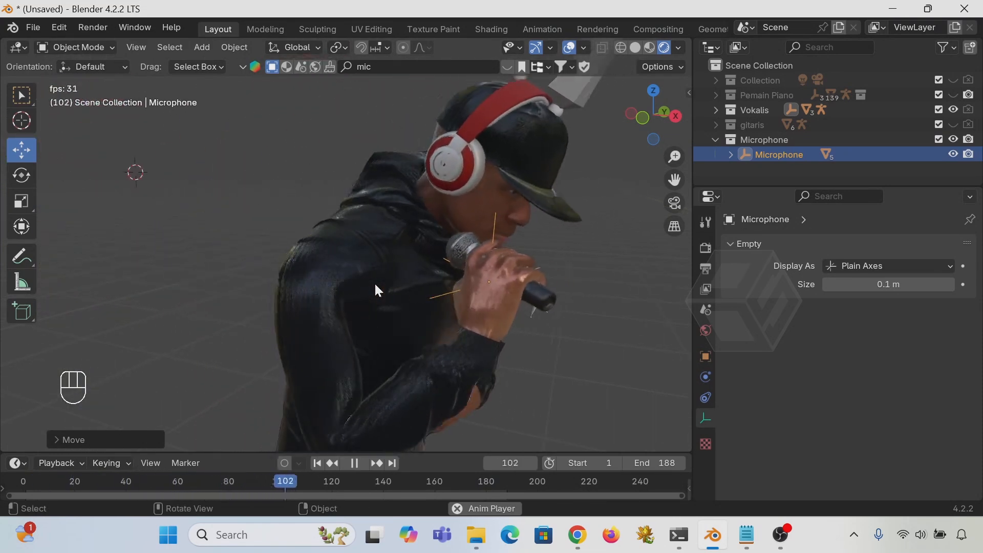
key(space)
scroll(374, 284, down, 5)
middle_drag(385, 290, 376, 359)
click(313, 464)
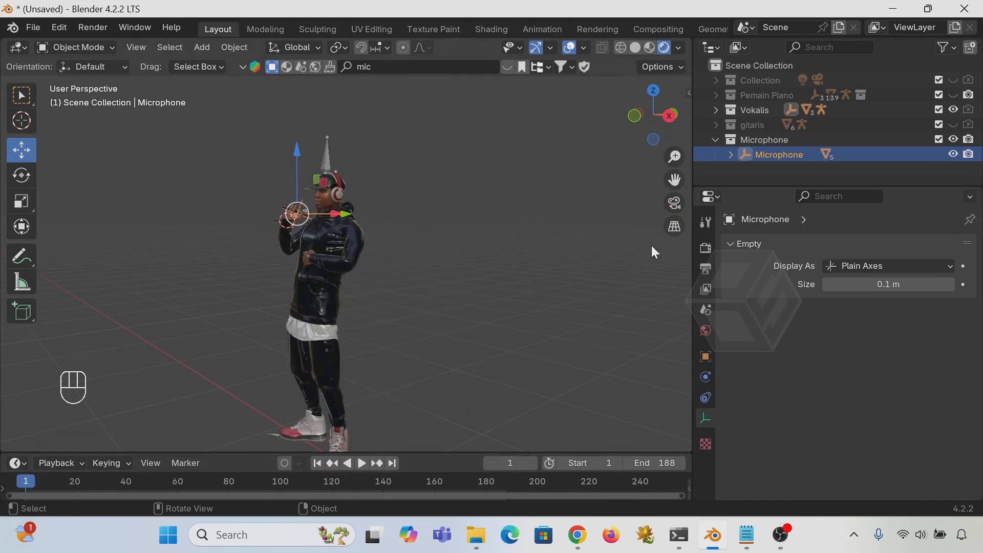
- Move the Microphone collection into the Vokalis collection
click(715, 140)
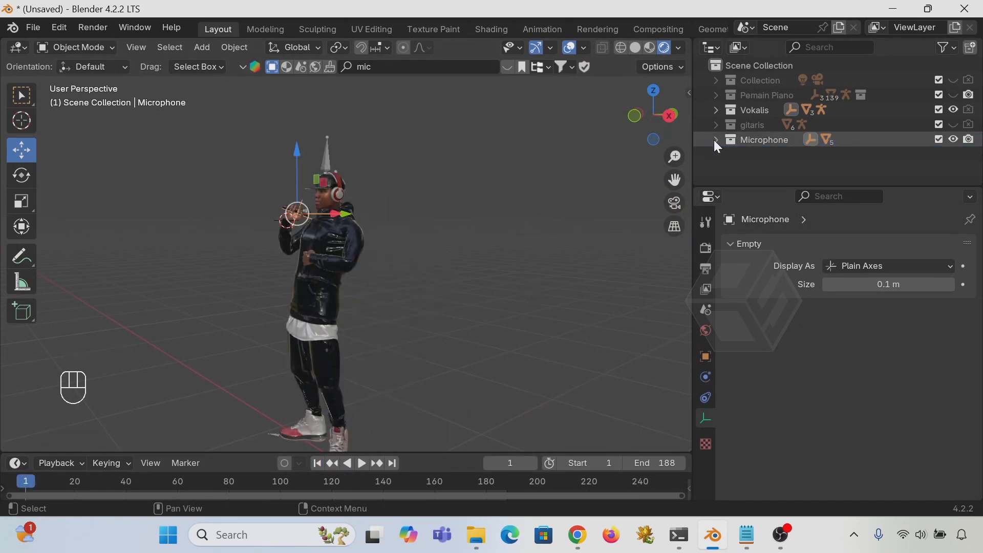
click(755, 141)
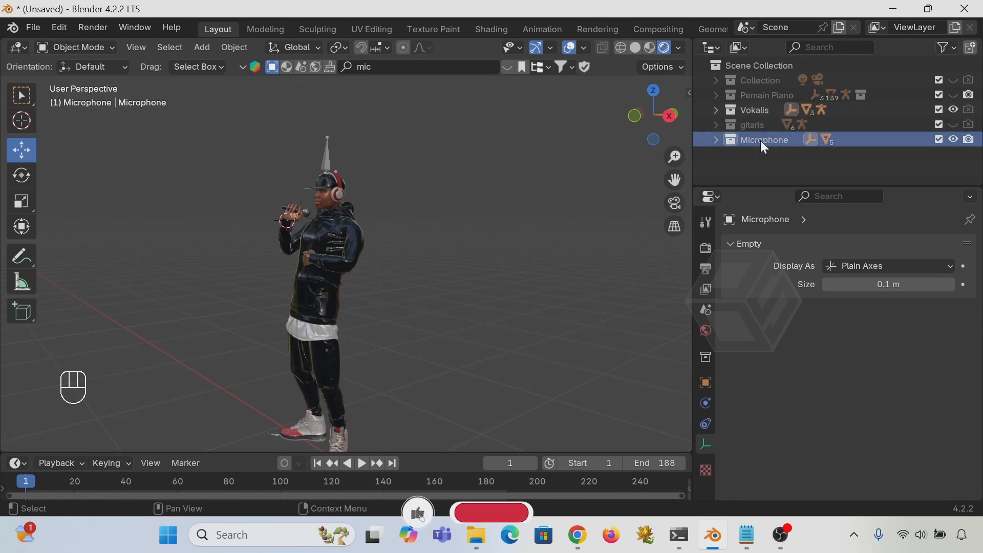
drag(760, 143, 761, 112)
click(716, 111)
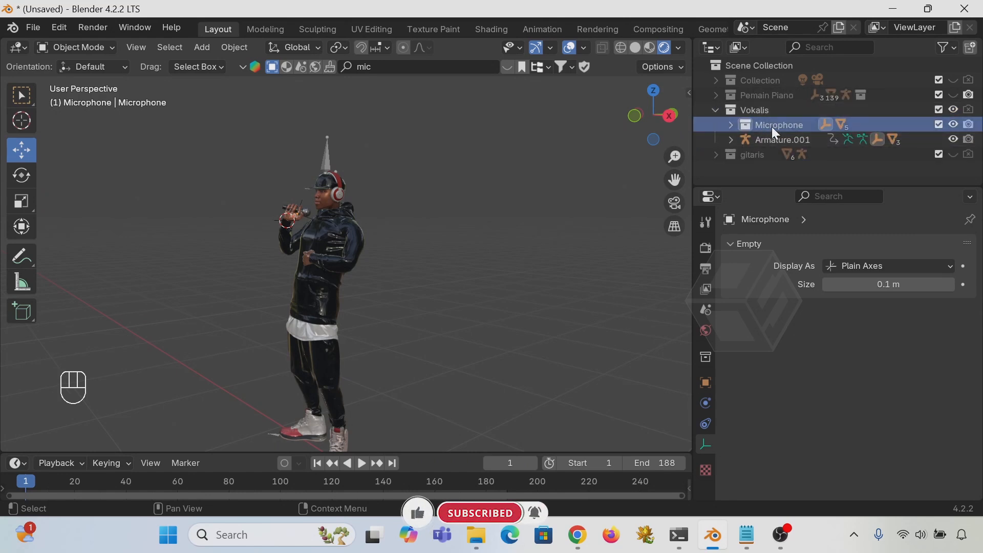
click(717, 109)
- Hide the Vokalis collection and show the gitaris collection with the guitarist character facing the view
scroll(364, 283, down, 3)
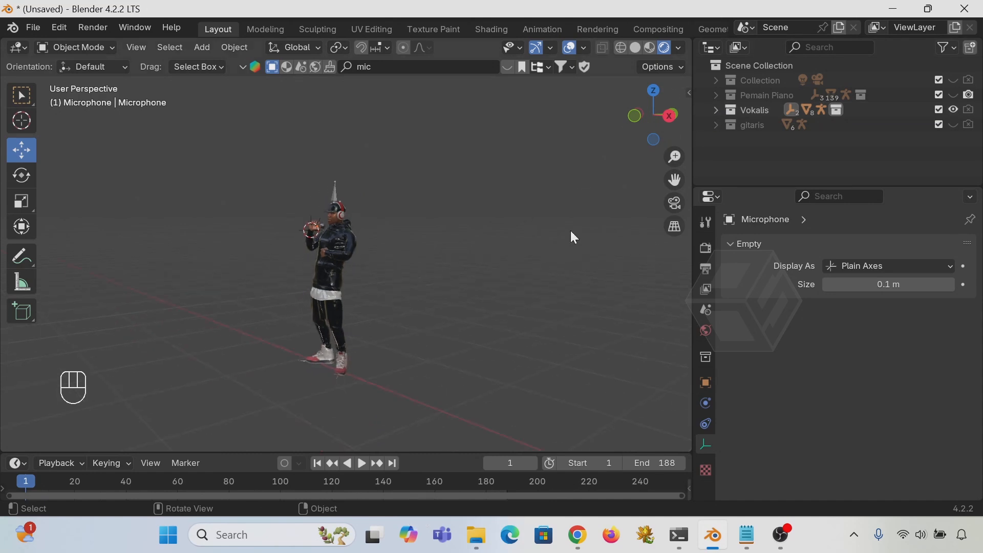
scroll(570, 231, up, 2)
click(953, 110)
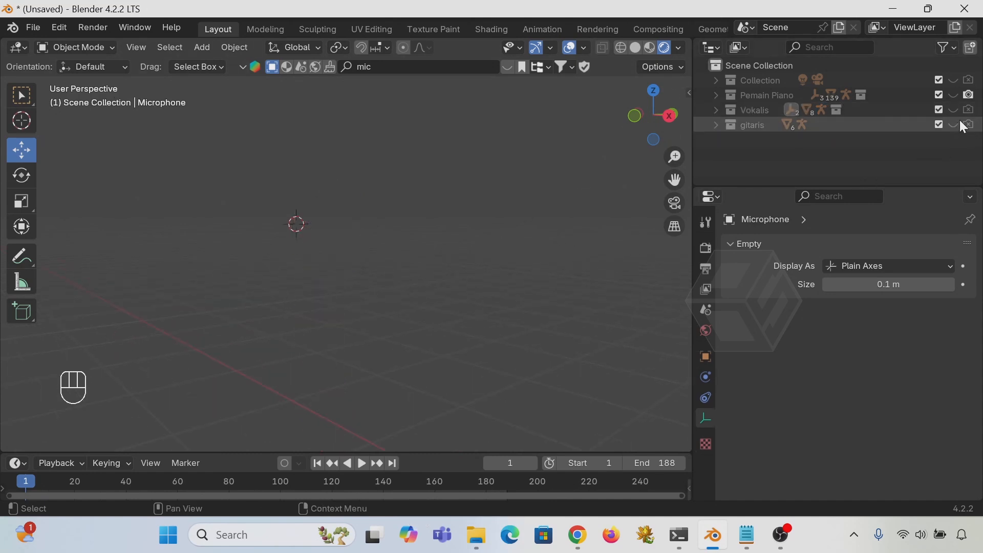
click(954, 125)
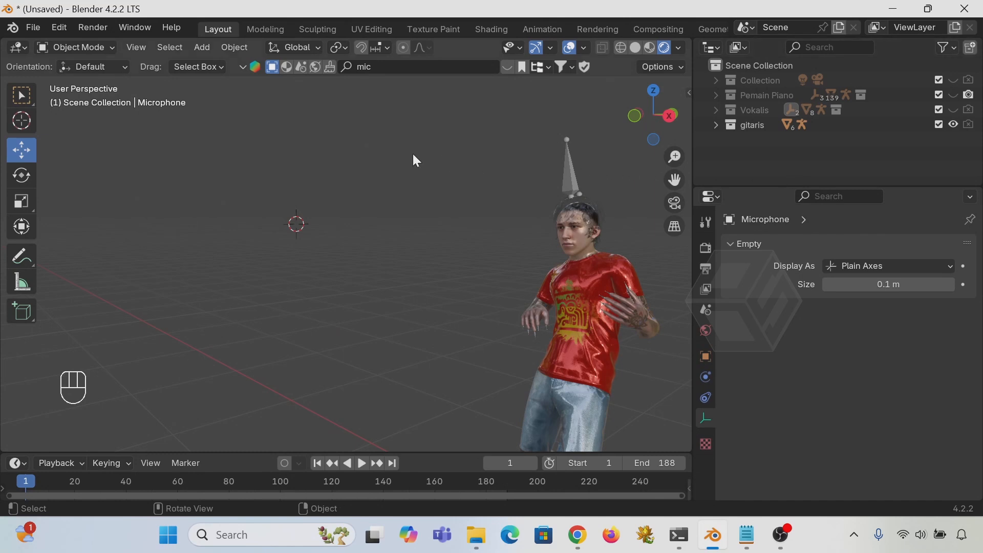
mouse_move(442, 193)
middle_down()
mouse_move(544, 220)
mouse_move(386, 173)
mouse_move(428, 216)
mouse_move(473, 189)
mouse_move(403, 176)
mouse_move(434, 183)
middle_up()
scroll(402, 177, up, 2)
scroll(452, 211, down, 2)
middle_drag(453, 219, 436, 219)
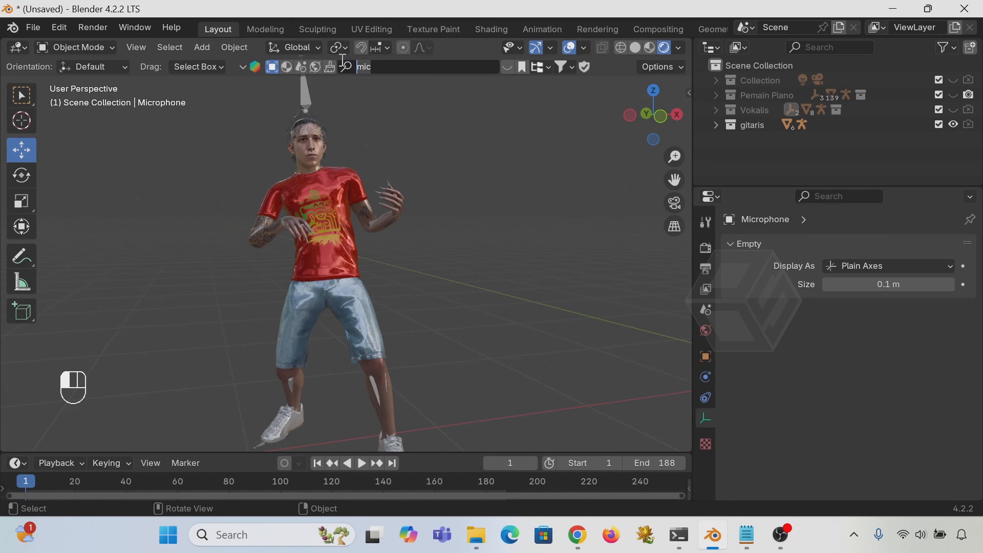
- Search the asset library for "guitar" and browse the results for a suitable electric guitar
key(Return)
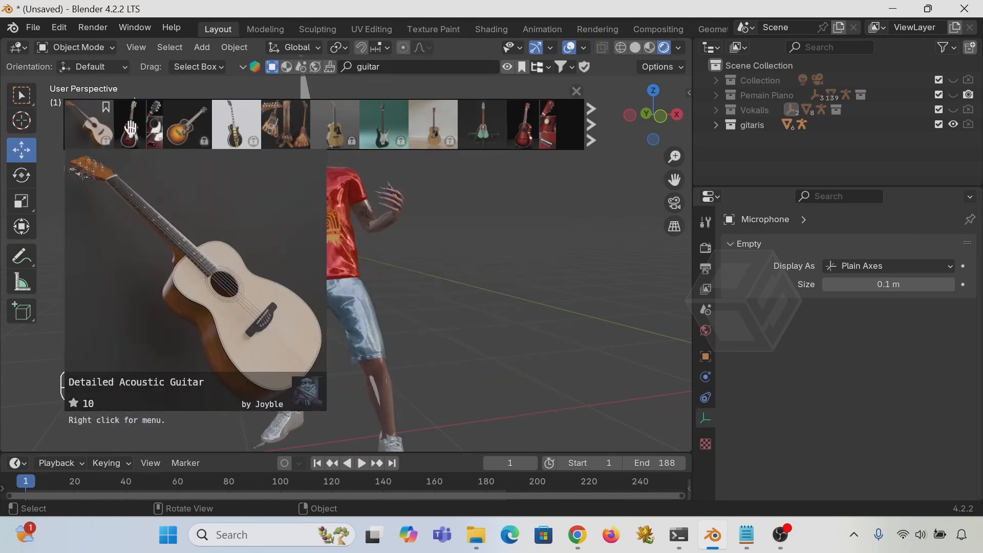
mouse_move(300, 125)
mouse_move(335, 128)
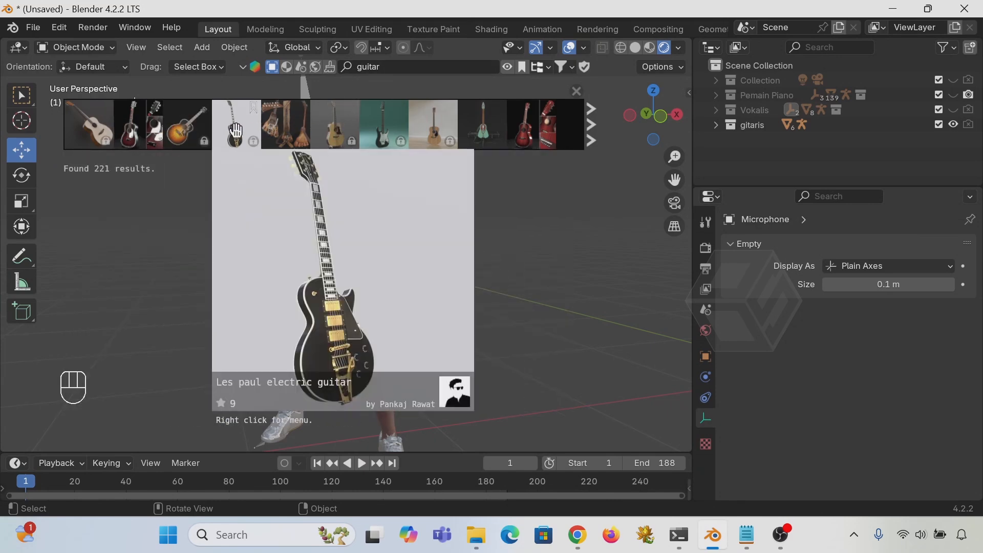
mouse_move(97, 128)
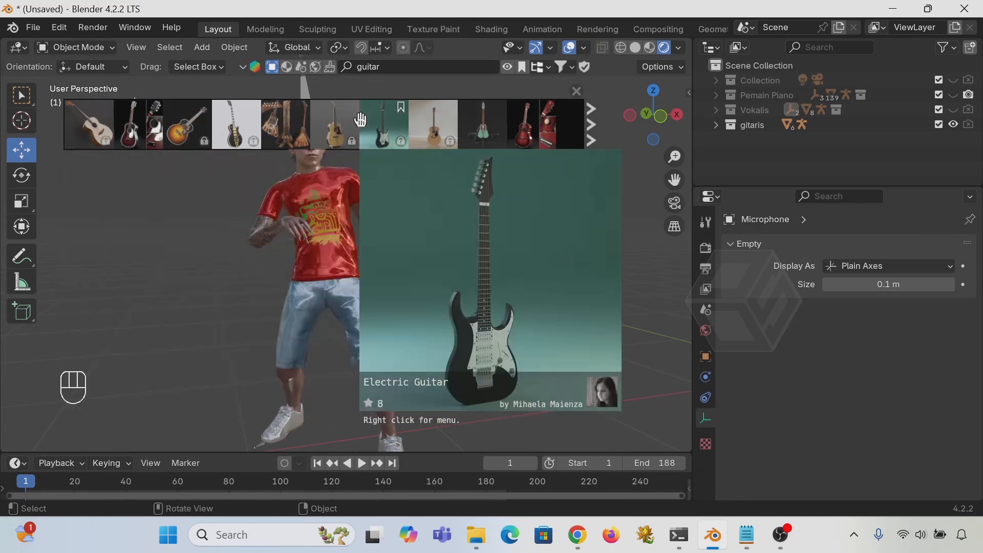
click(593, 124)
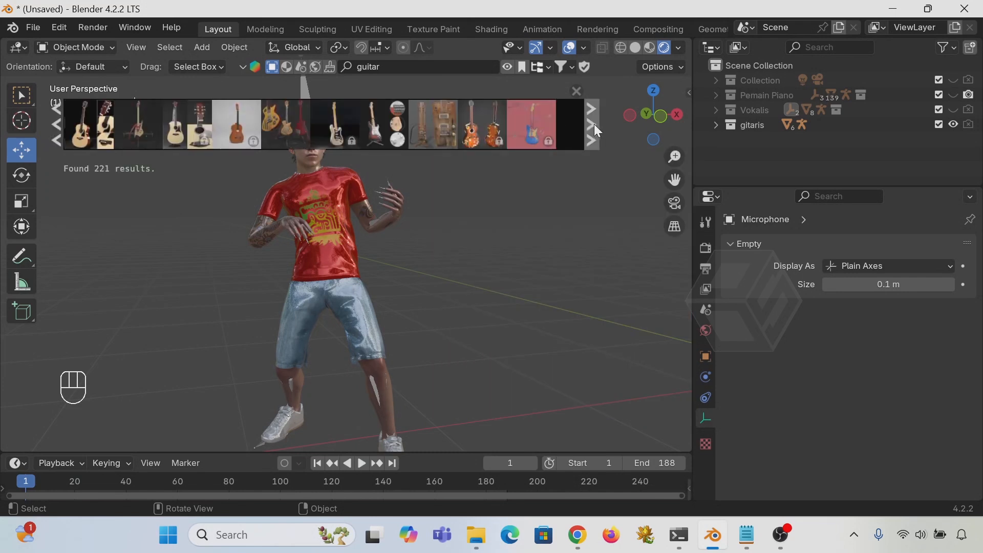
click(593, 124)
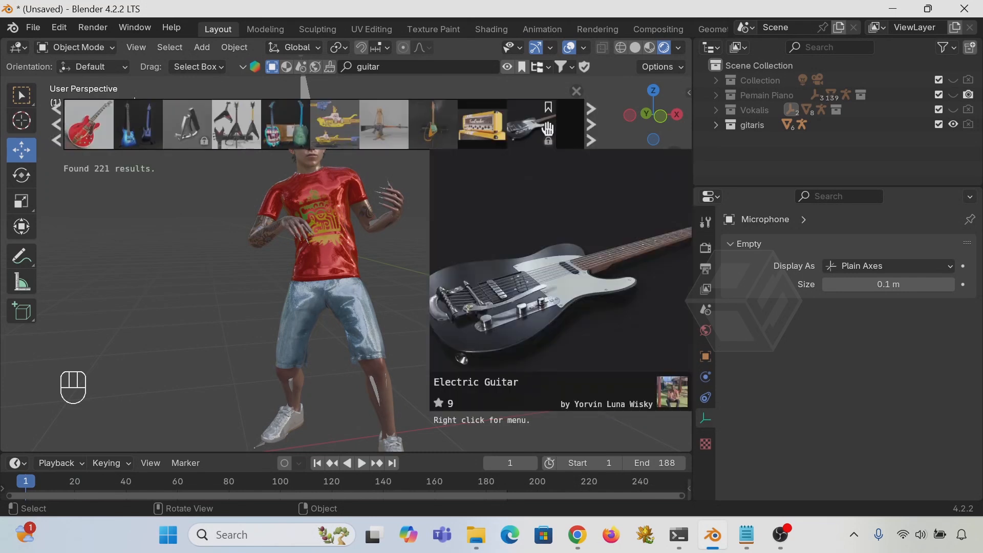
mouse_move(431, 126)
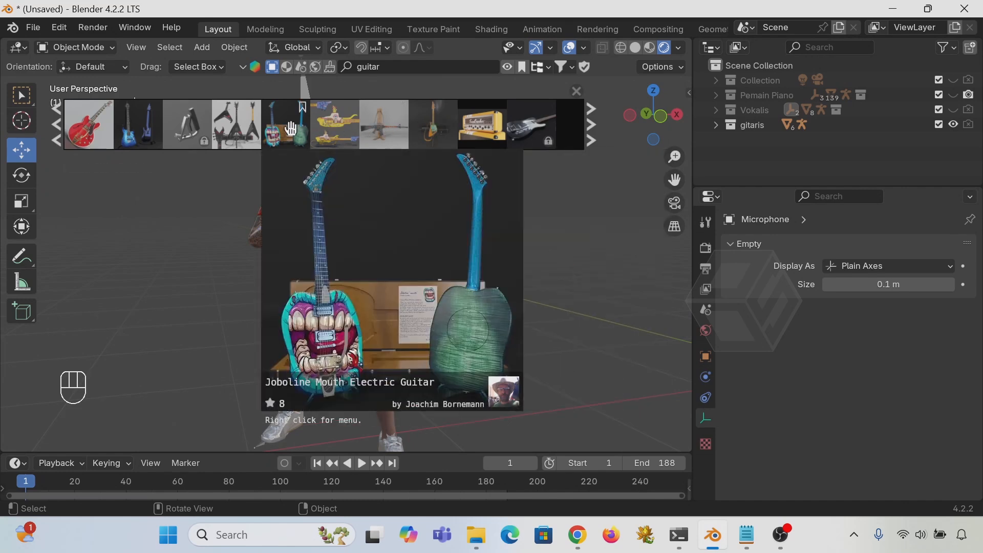
mouse_move(144, 131)
mouse_move(107, 130)
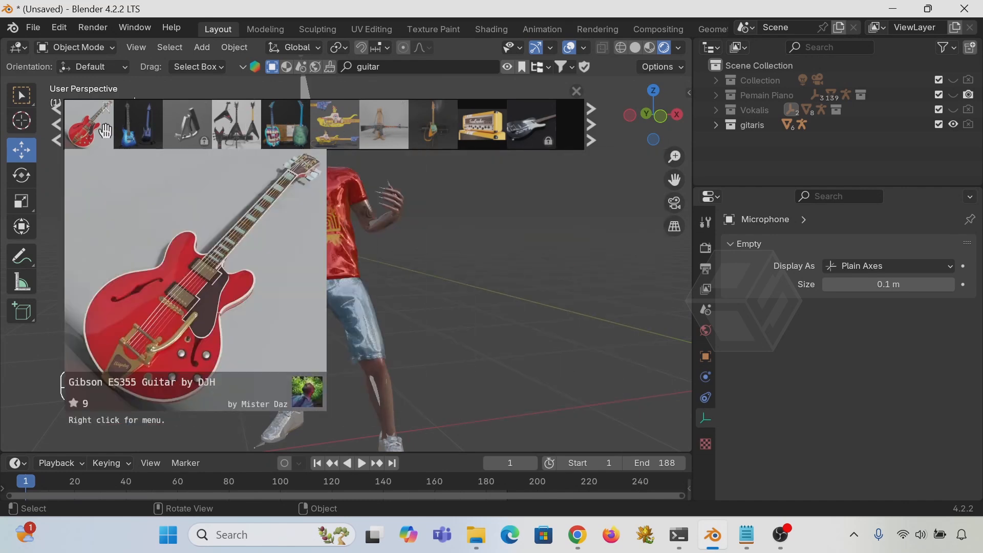
click(56, 125)
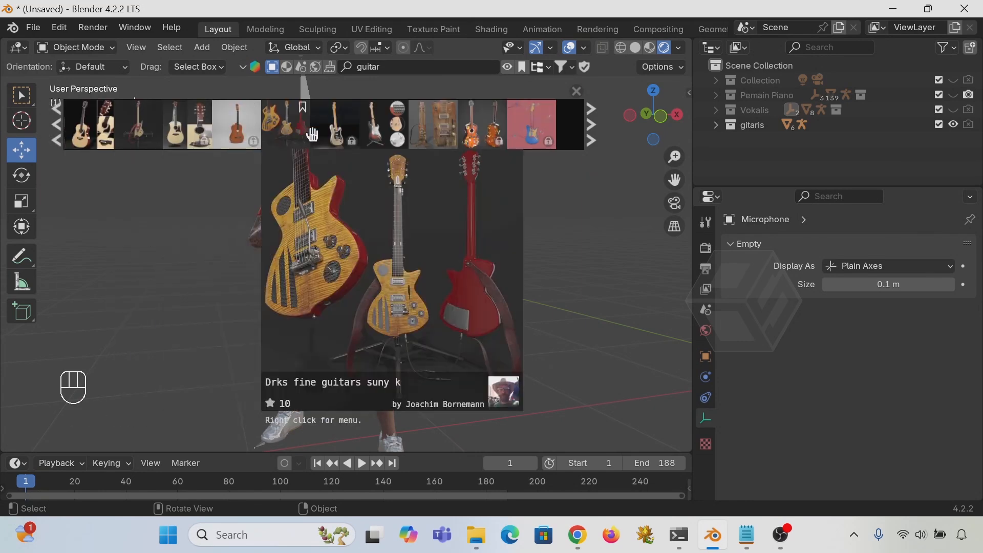
mouse_move(481, 135)
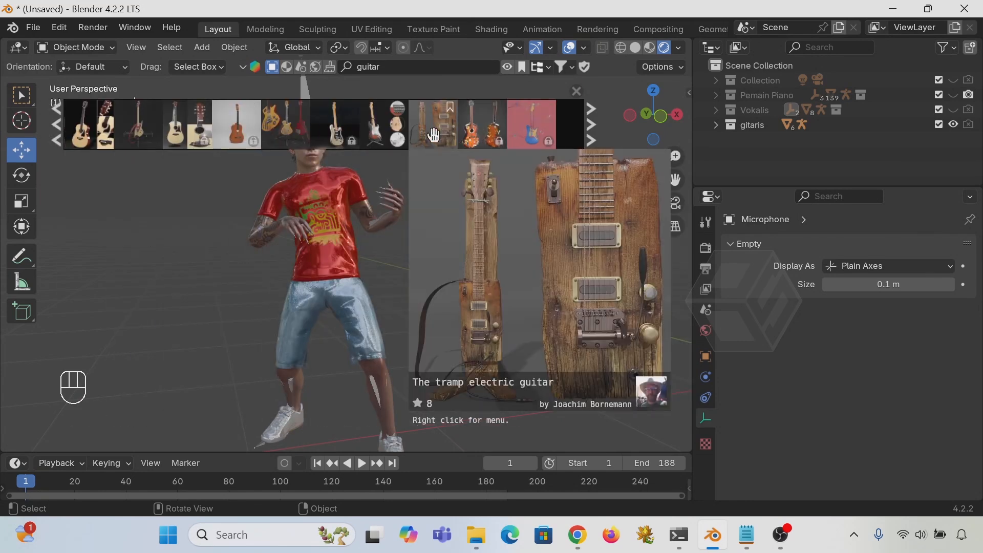
mouse_move(371, 131)
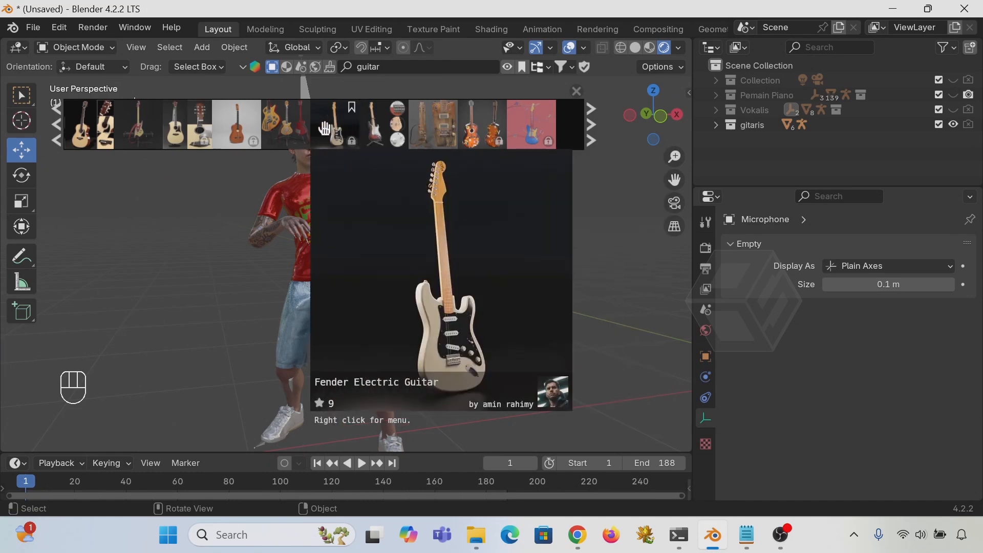
mouse_move(254, 124)
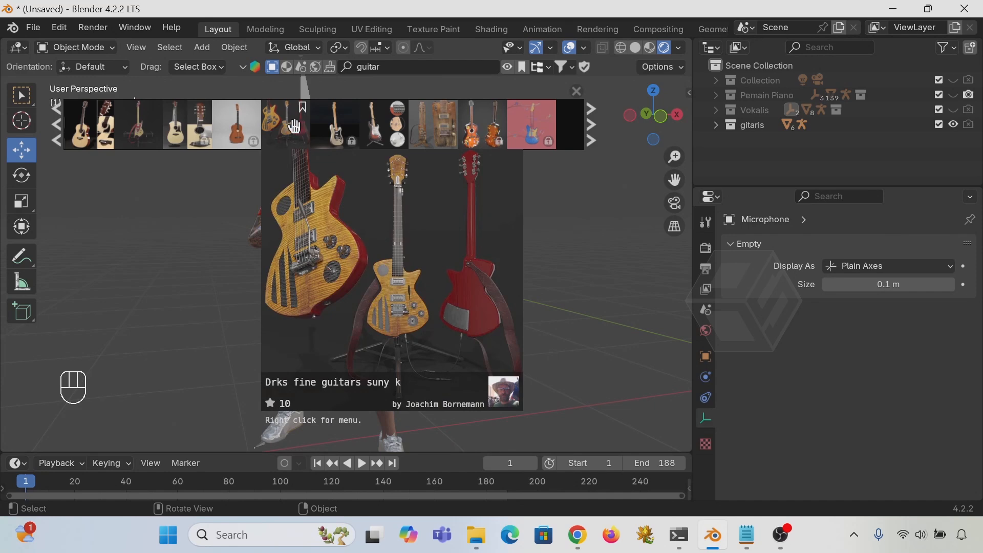
- Add the Backlund JBG 400 electric Guitar asset to the scene and hide the asset bar
mouse_move(144, 124)
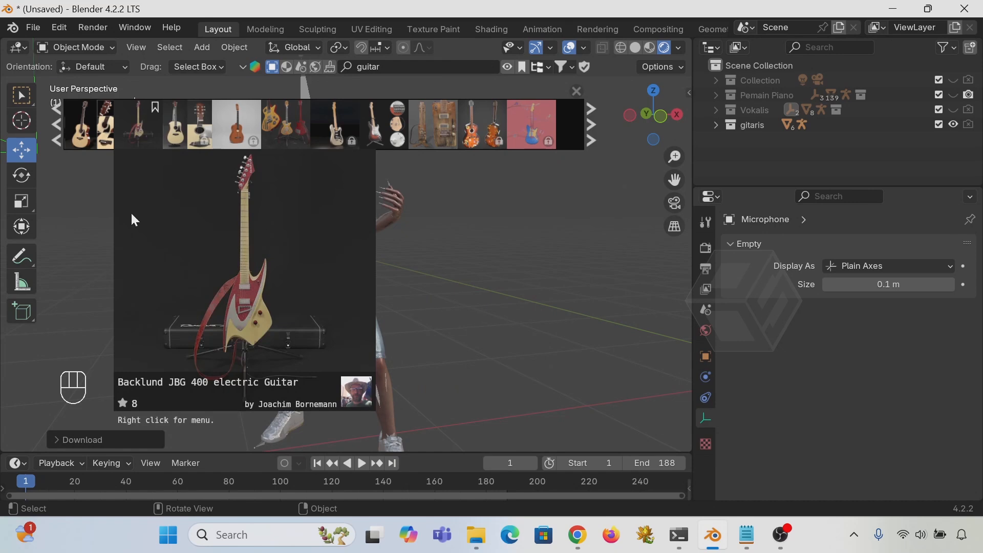
scroll(249, 246, down, 3)
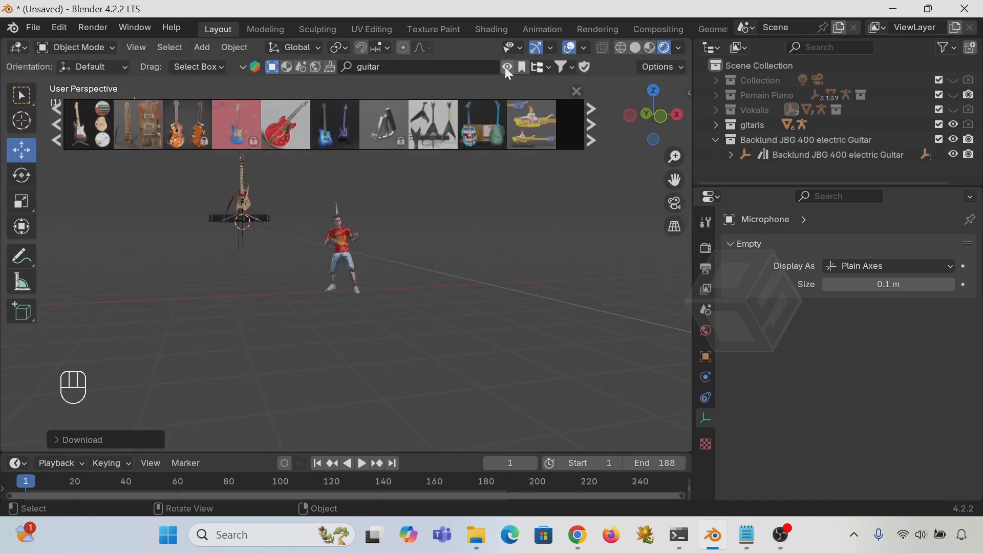
click(507, 68)
click(242, 66)
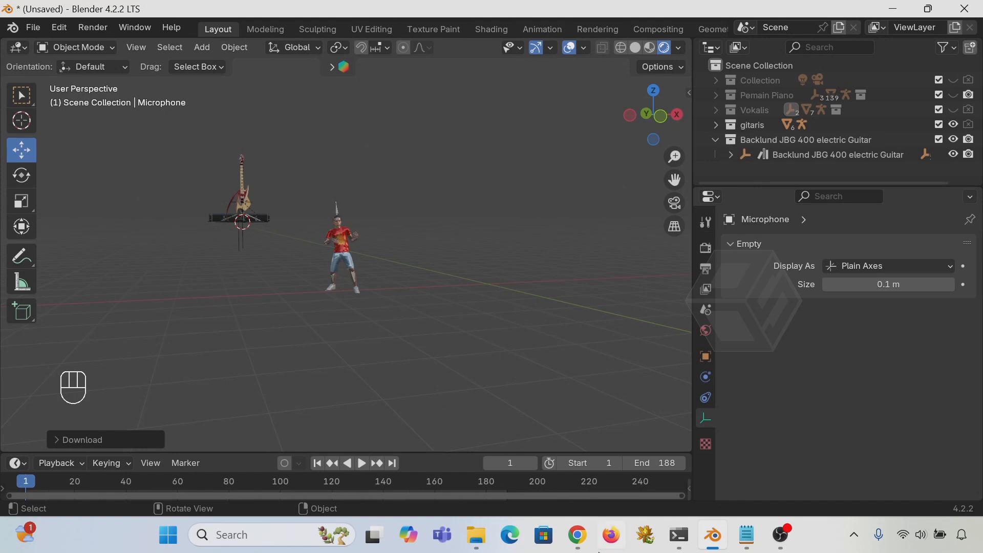
- Delete the guitar case behind the stand
mouse_move(716, 539)
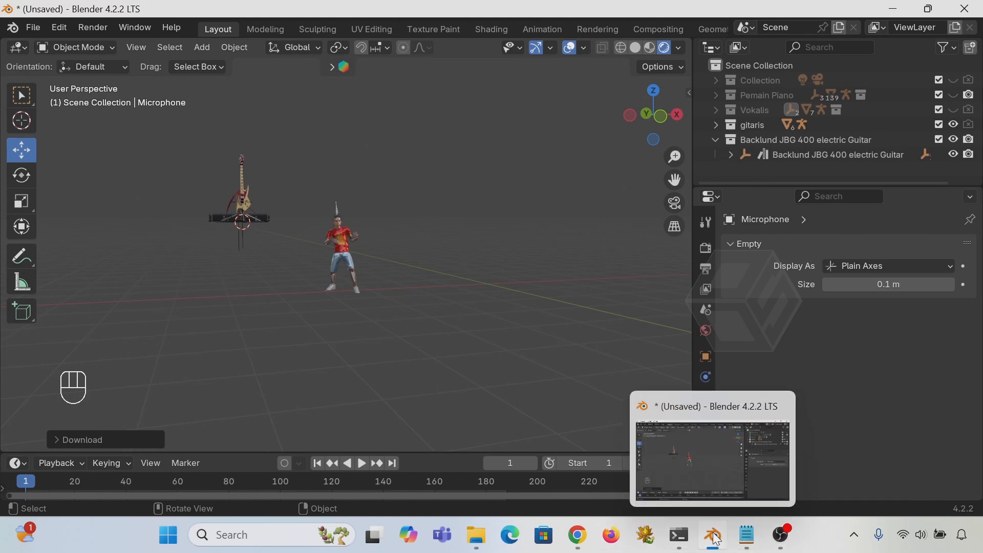
middle_drag(395, 192, 278, 207)
scroll(278, 207, up, 3)
shift+middle_drag(214, 206, 379, 303)
scroll(380, 303, up, 4)
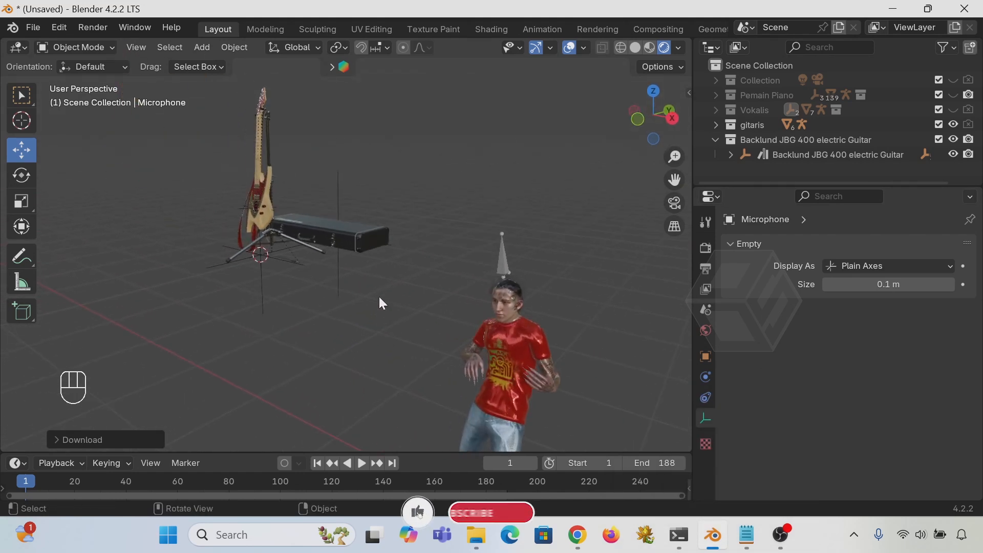
drag(407, 144, 322, 313)
key(Delete)
- Move the guitar body along the Y axis, clear of its stand
middle_drag(272, 290, 478, 305)
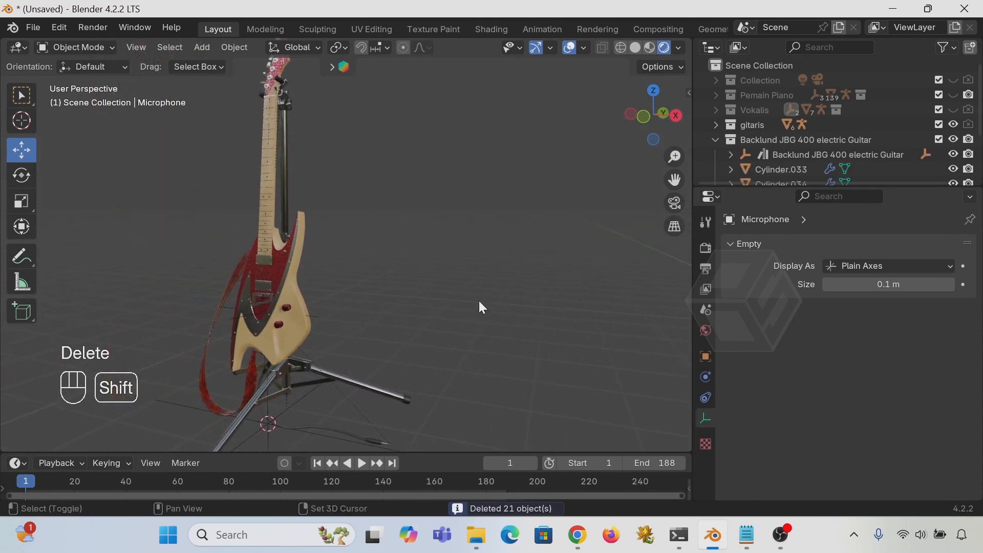
click(290, 288)
middle_drag(328, 294, 306, 291)
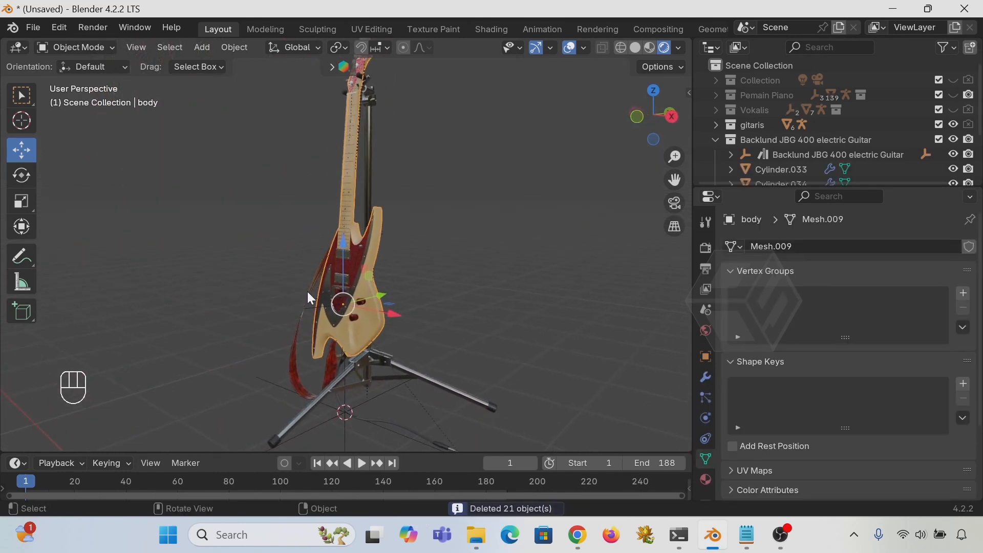
shift+middle_drag(386, 300, 444, 291)
key(g)
key(y)
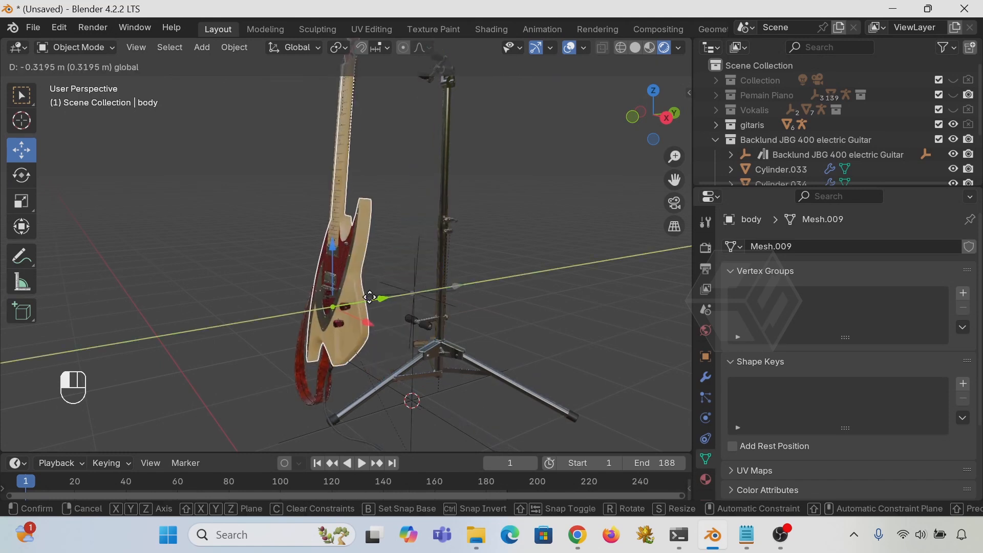
click(296, 300)
- Clear the guitar body's parent while keeping its transformation
shift+middle_drag(325, 355, 283, 311)
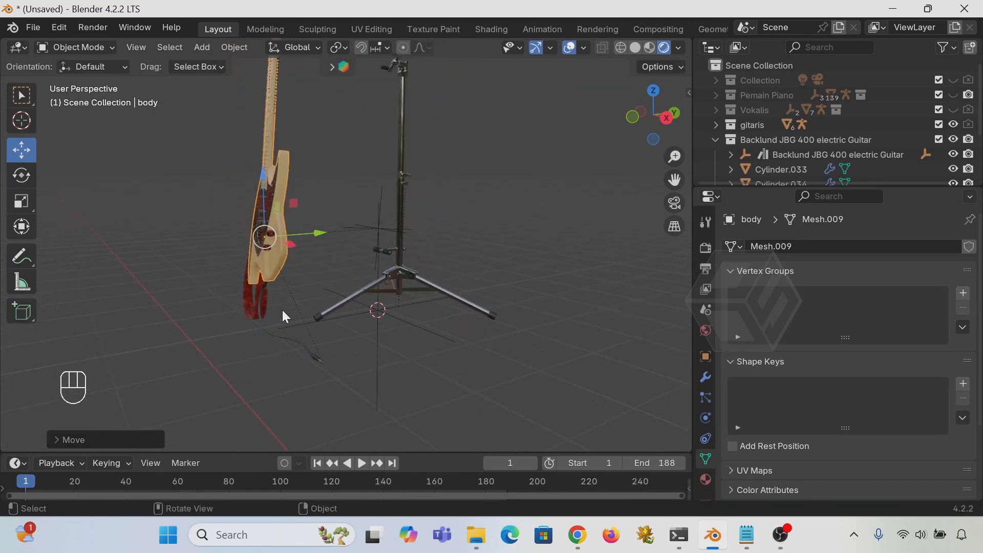
right_click(278, 209)
mouse_move(214, 256)
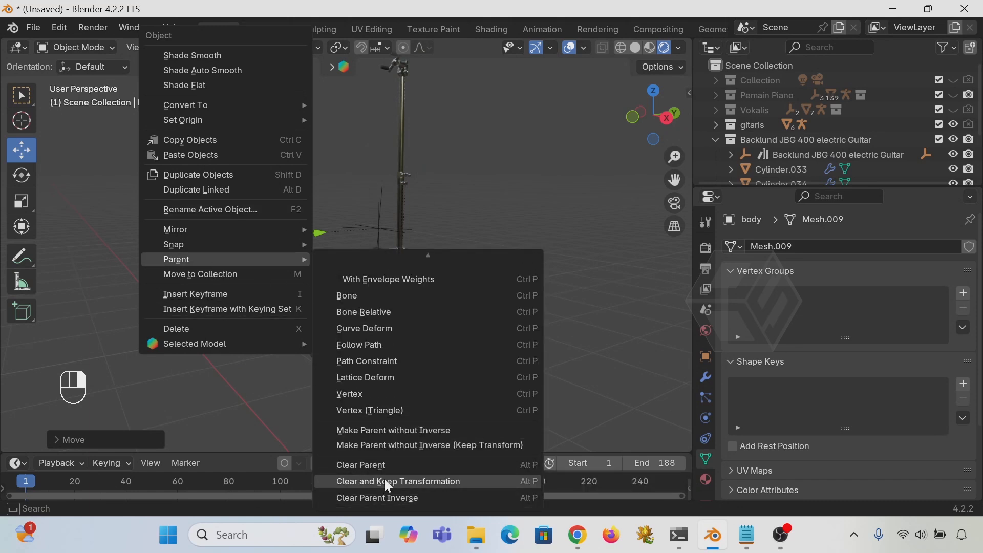
click(385, 479)
- Delete the guitar stand together with the Backlund JBG 400 electric Guitar empty
scroll(484, 240, down, 5)
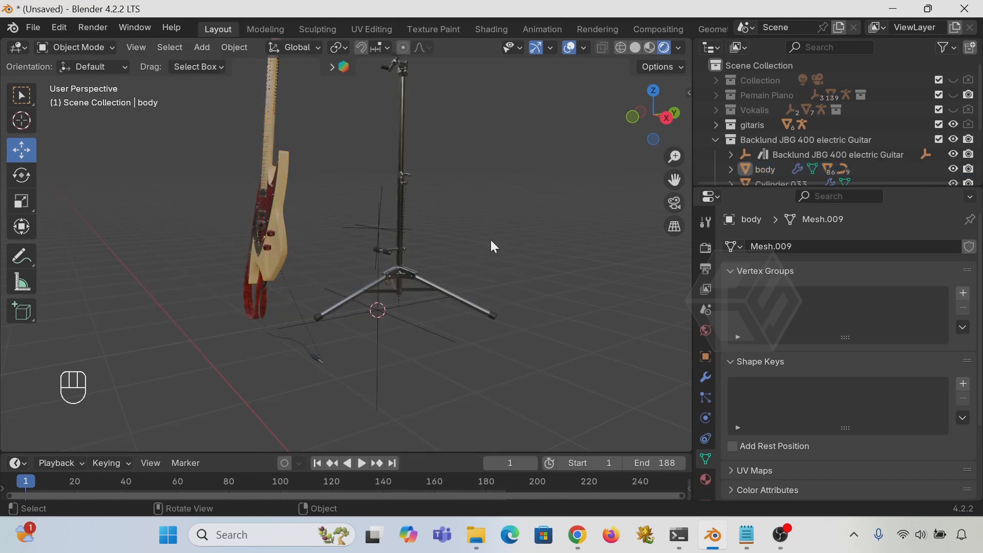
drag(461, 107, 352, 350)
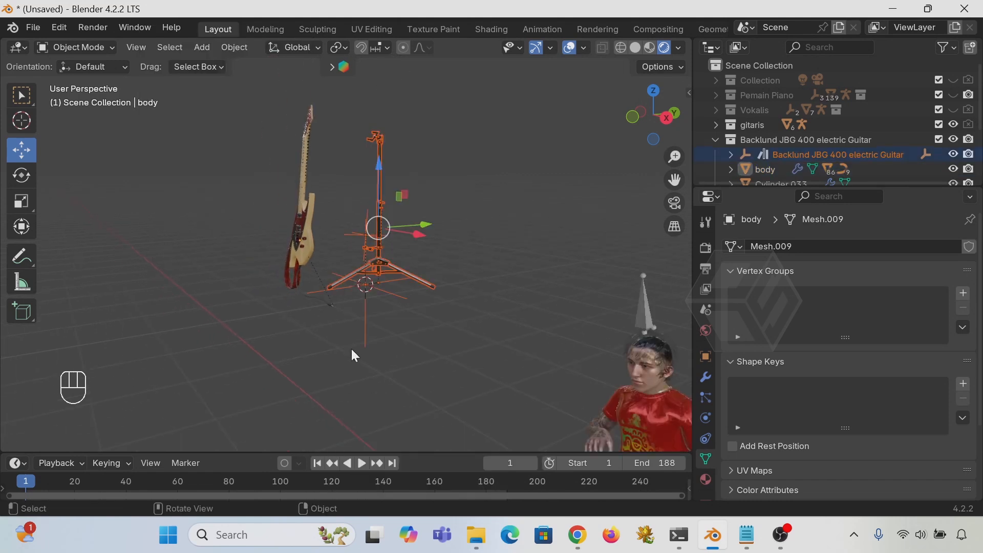
key(Delete)
- Delete the guitar's cable and the plugs at both of its ends
scroll(339, 340, up, 2)
drag(387, 394, 380, 332)
shift+middle_drag(355, 348, 379, 293)
click(259, 234)
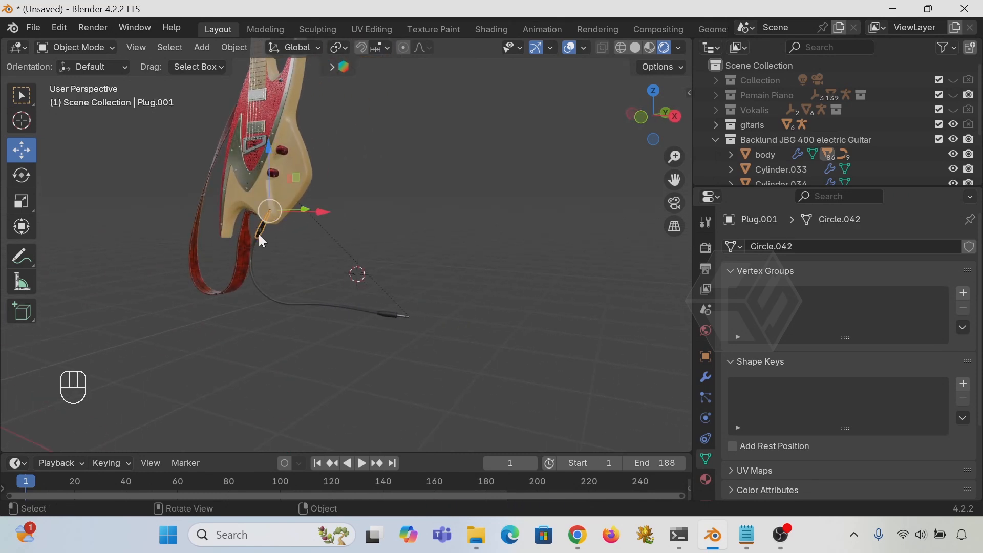
key(Delete)
click(251, 252)
key(Delete)
click(395, 314)
key(Delete)
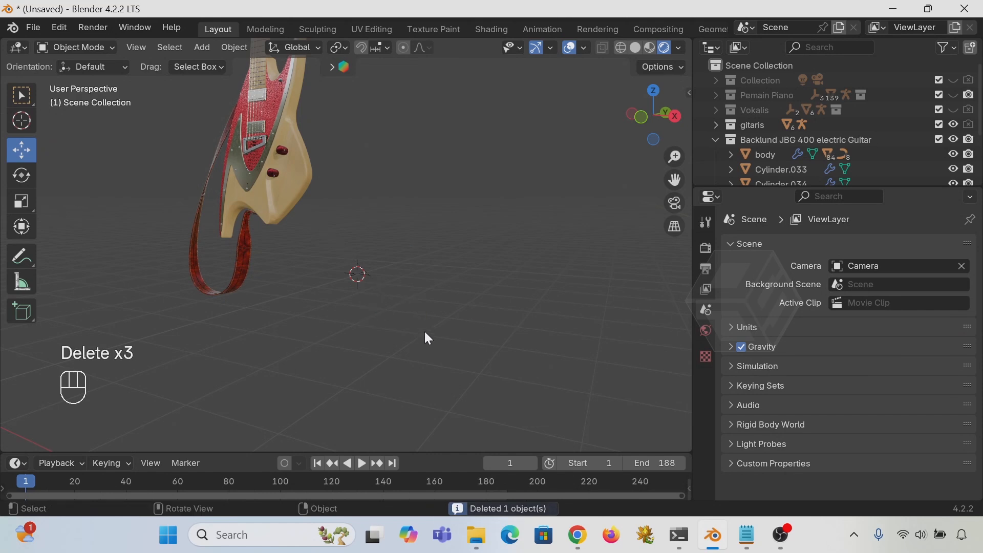
- Delete the guitar's red strap and the curve that guides it
click(239, 265)
key(Delete)
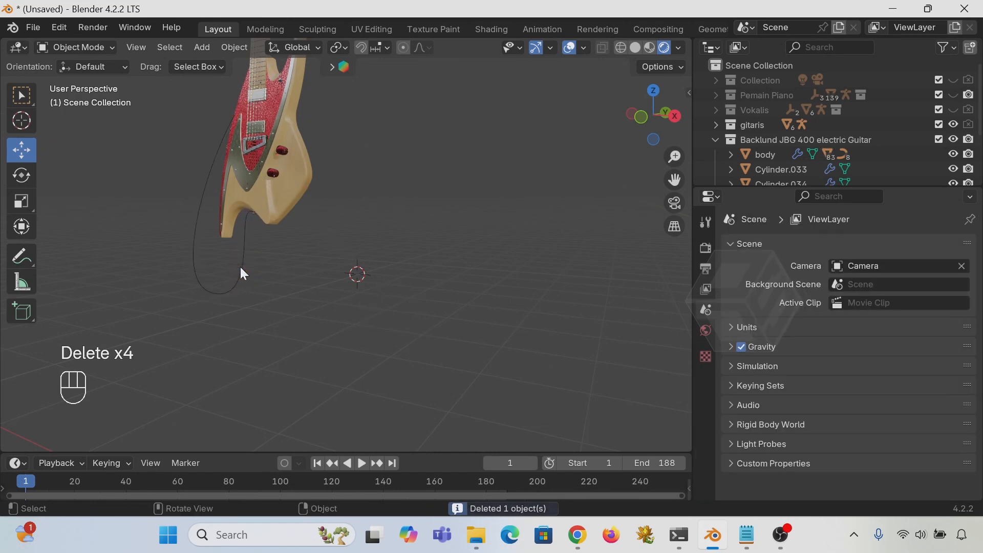
click(240, 262)
key(Delete)
- Inspect the guitar from several angles for leftover parts, and select its body
drag(334, 252, 396, 310)
middle_drag(363, 285, 324, 226)
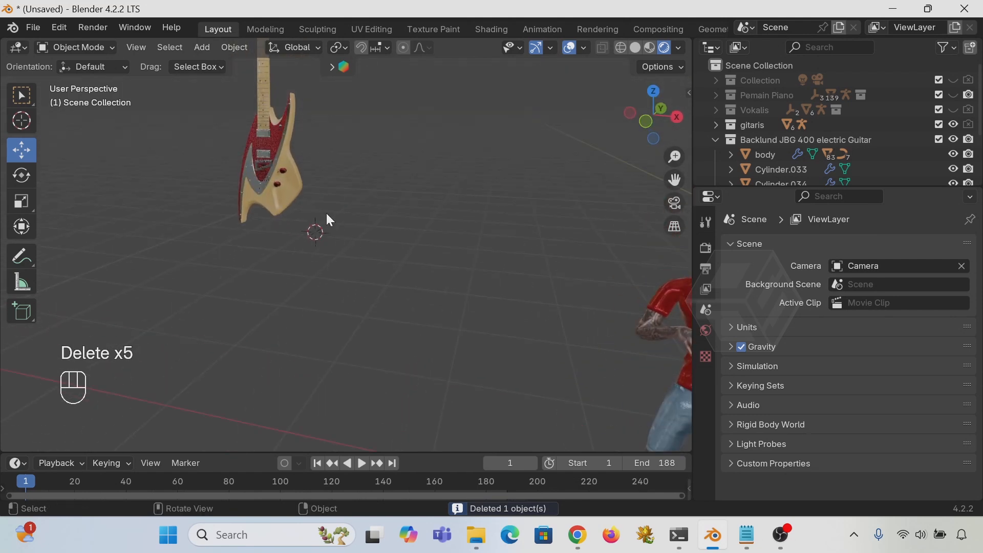
click(299, 179)
shift+middle_drag(301, 184, 338, 336)
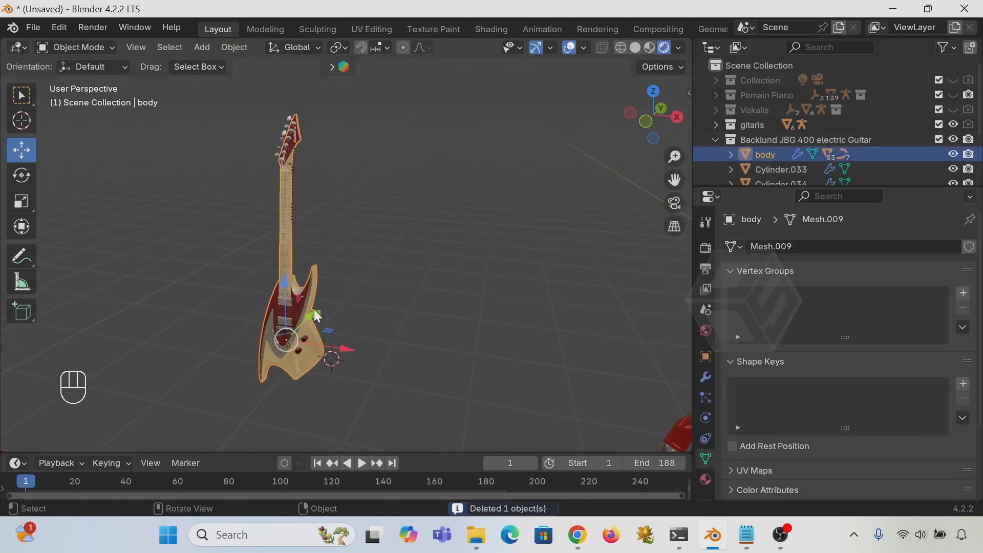
middle_drag(396, 306, 422, 278)
drag(292, 345, 336, 324)
mouse_move(348, 358)
middle_down()
mouse_move(355, 267)
mouse_move(361, 346)
middle_up()
shift+middle_drag(361, 346, 388, 219)
middle_drag(392, 271, 361, 284)
drag(354, 303, 399, 355)
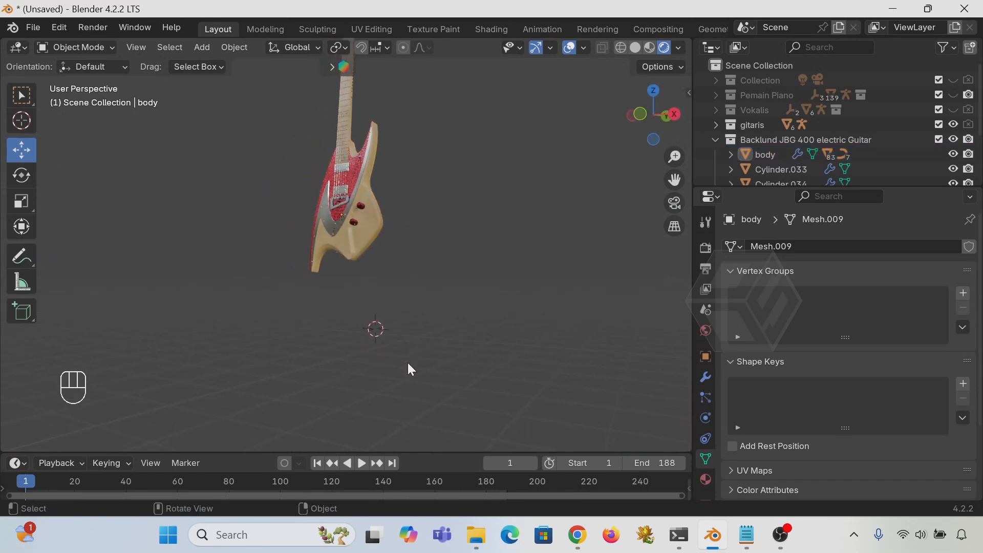
click(376, 230)
middle_drag(395, 267, 379, 231)
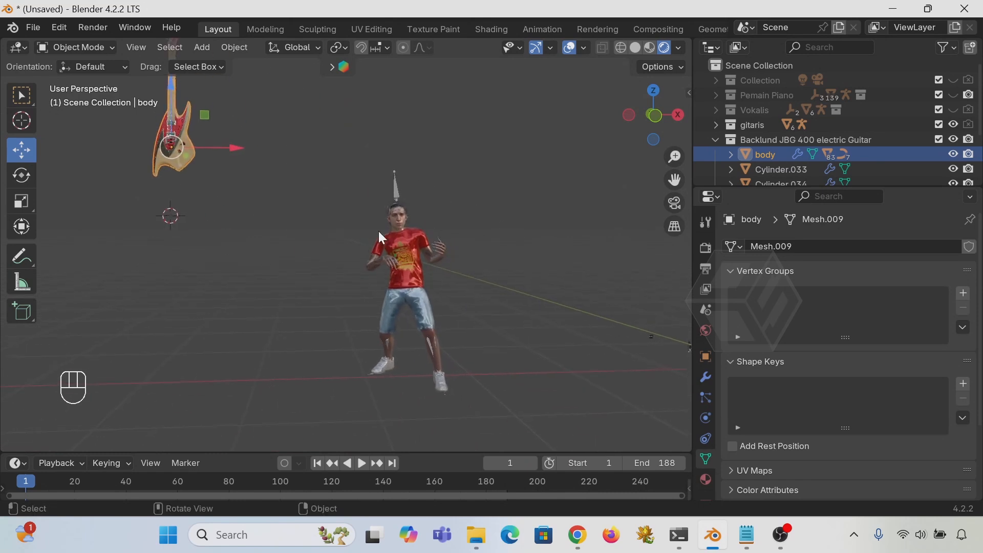
- Set the guitarist's armature to display in front of the character mesh
click(394, 187)
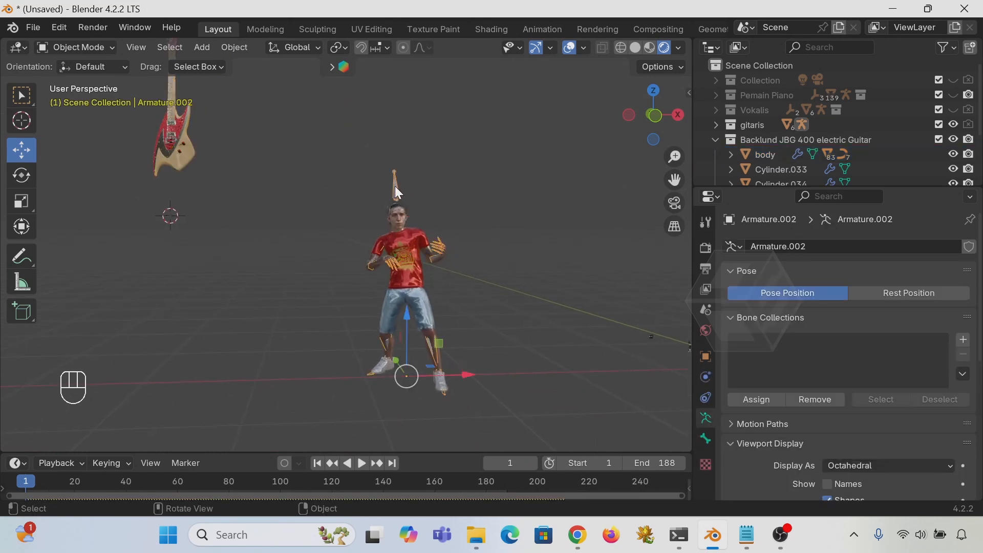
scroll(796, 456, down, 6)
click(827, 410)
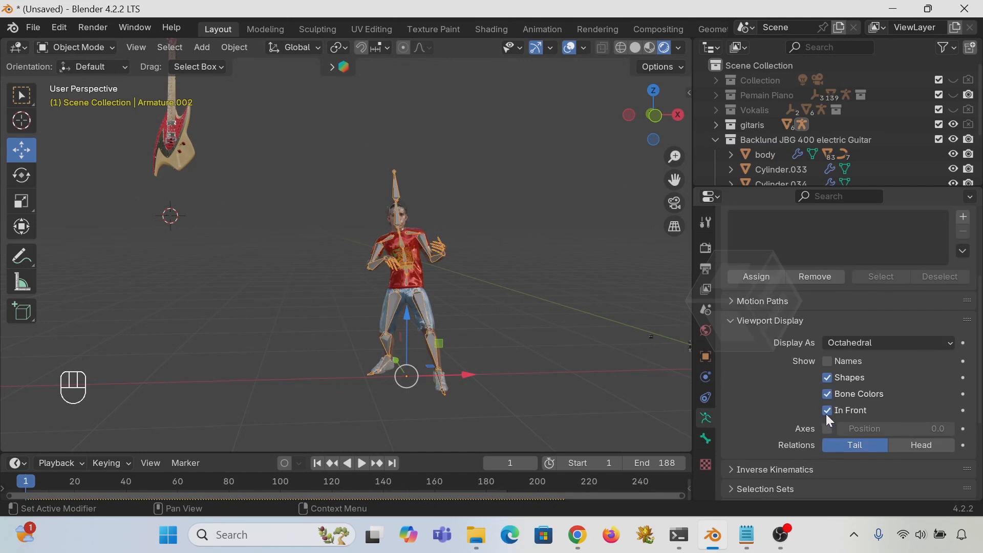
scroll(423, 333, up, 1)
scroll(424, 333, up, 3)
shift+middle_drag(488, 327, 366, 349)
scroll(370, 327, up, 1)
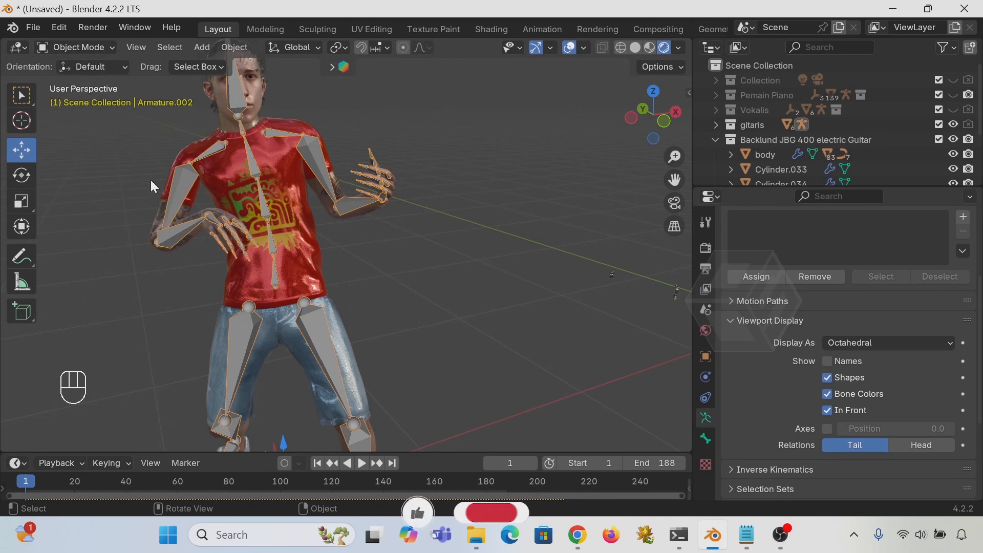
- Put the guitarist's armature in Pose Mode and snap the 3D cursor to its mixamorig:Spine bone
click(62, 51)
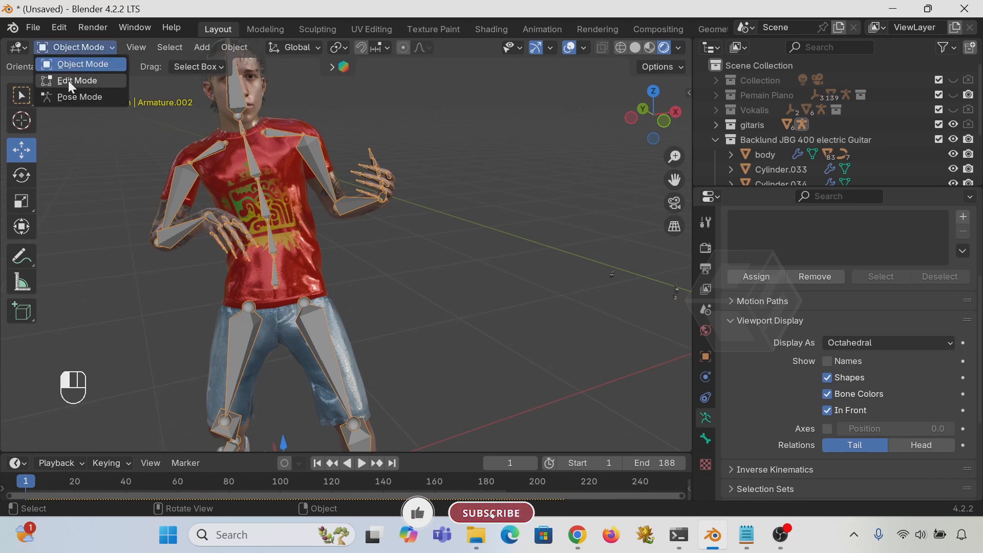
click(69, 81)
click(55, 47)
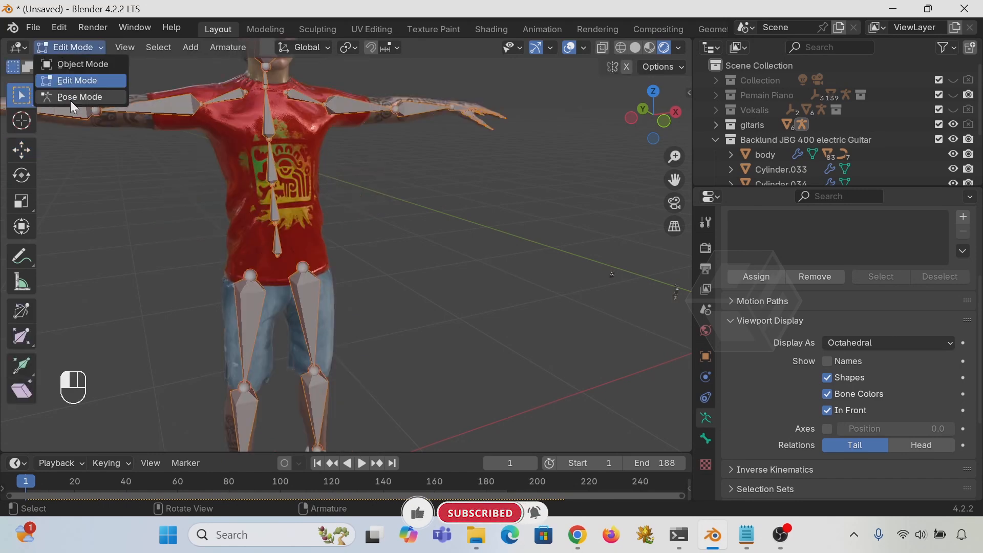
click(70, 98)
click(272, 242)
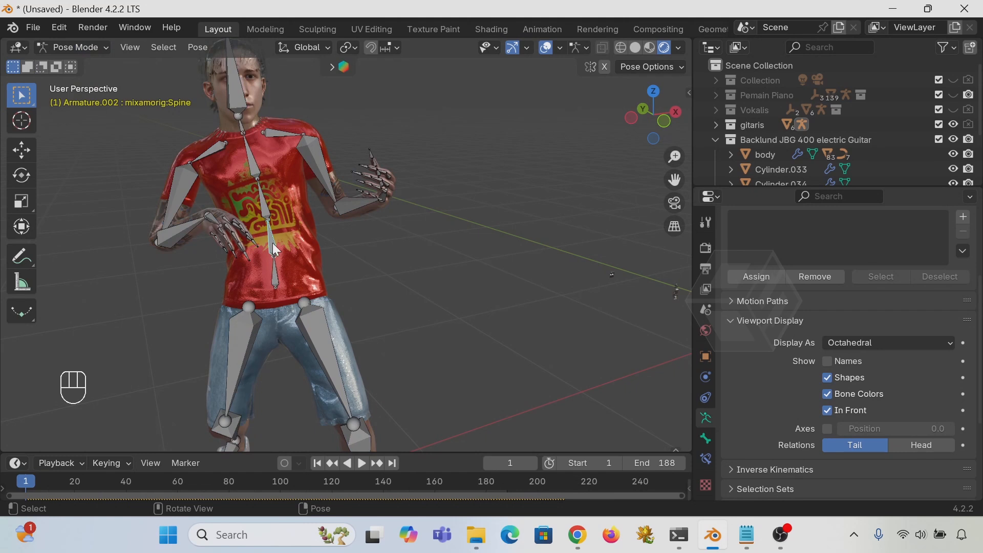
key(shift+s)
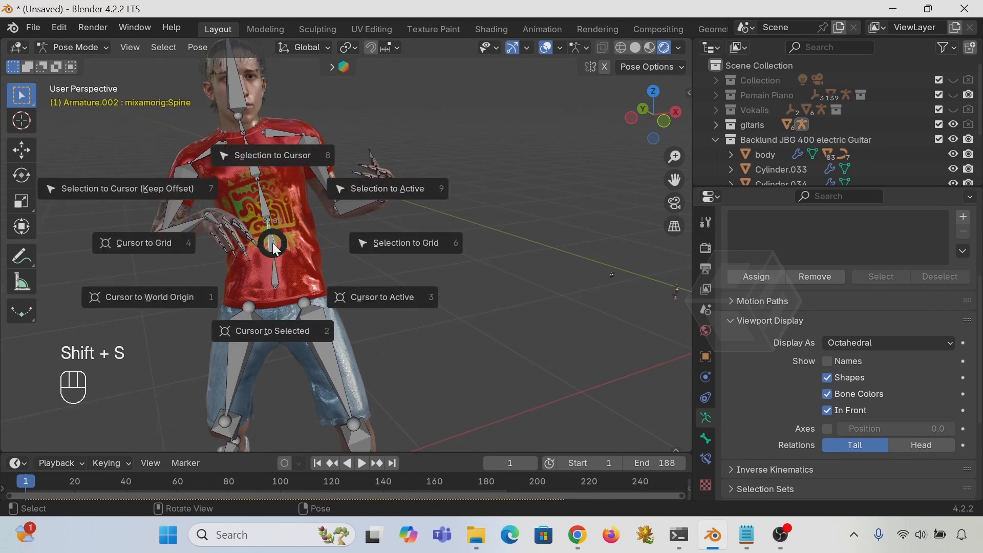
click(254, 329)
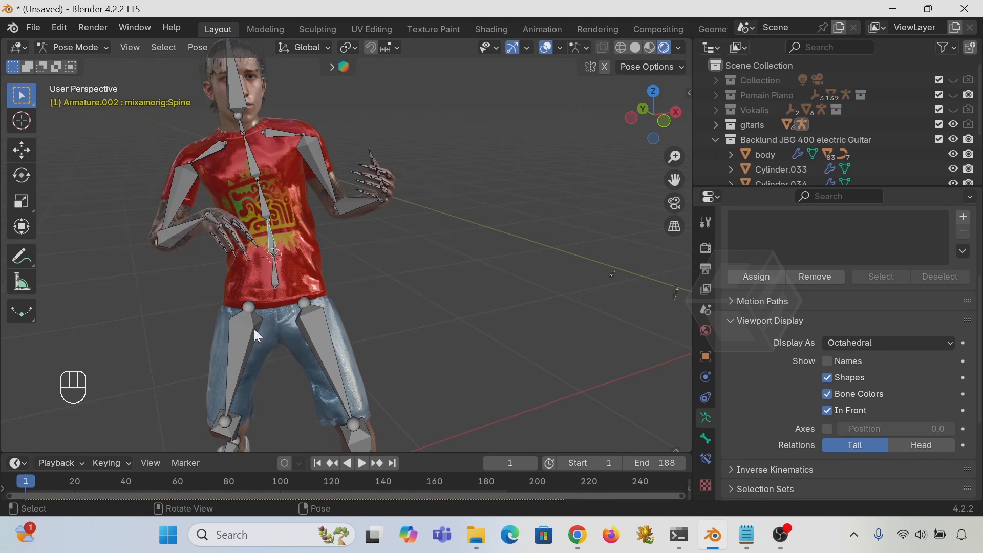
- Return to Object Mode, select the guitar's body and snap it to the 3D cursor at the guitarist's spine
scroll(271, 317, down, 4)
scroll(311, 305, down, 3)
middle_drag(382, 299, 338, 293)
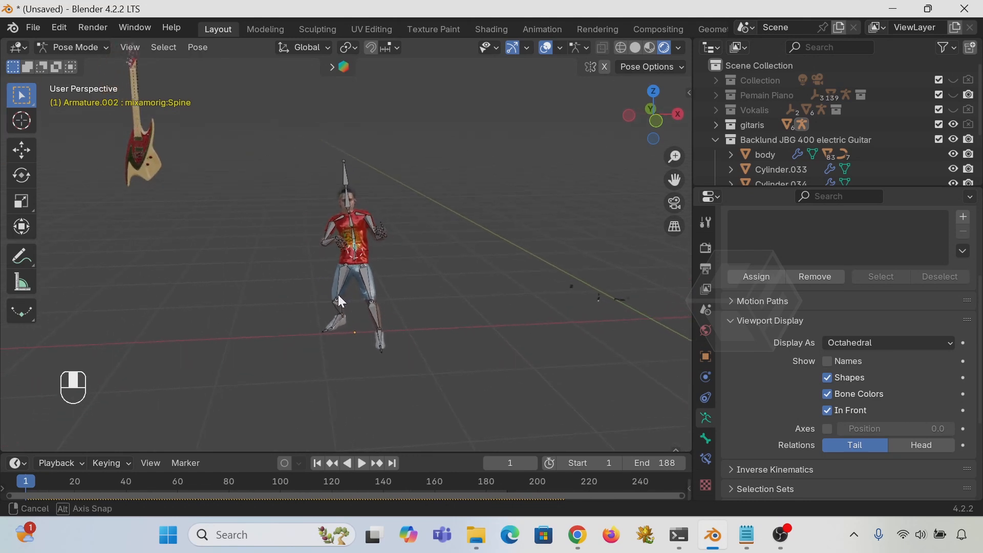
click(78, 47)
click(86, 59)
click(156, 167)
click(174, 179)
click(160, 167)
scroll(159, 167, up, 2)
shift+middle_drag(158, 167, 223, 241)
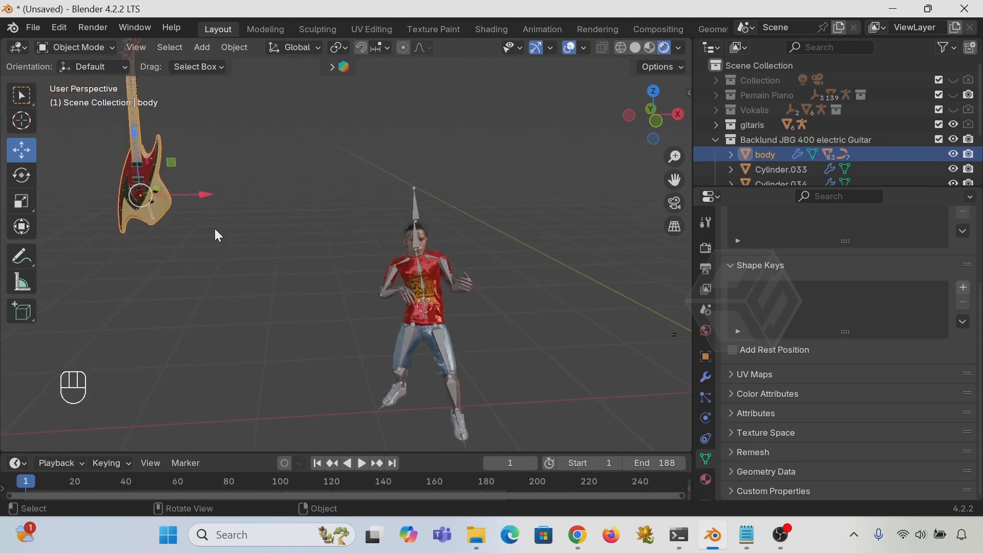
key(shift+s)
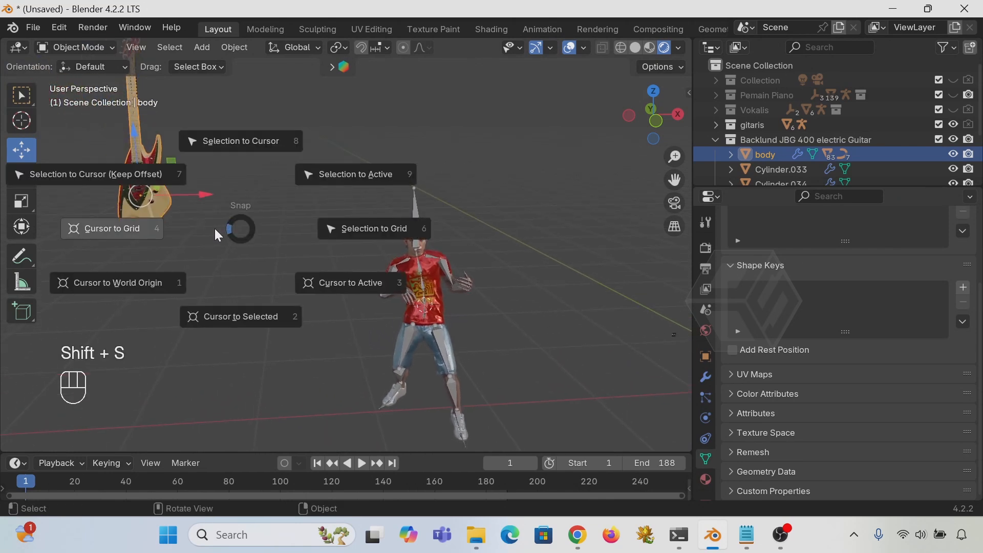
click(238, 140)
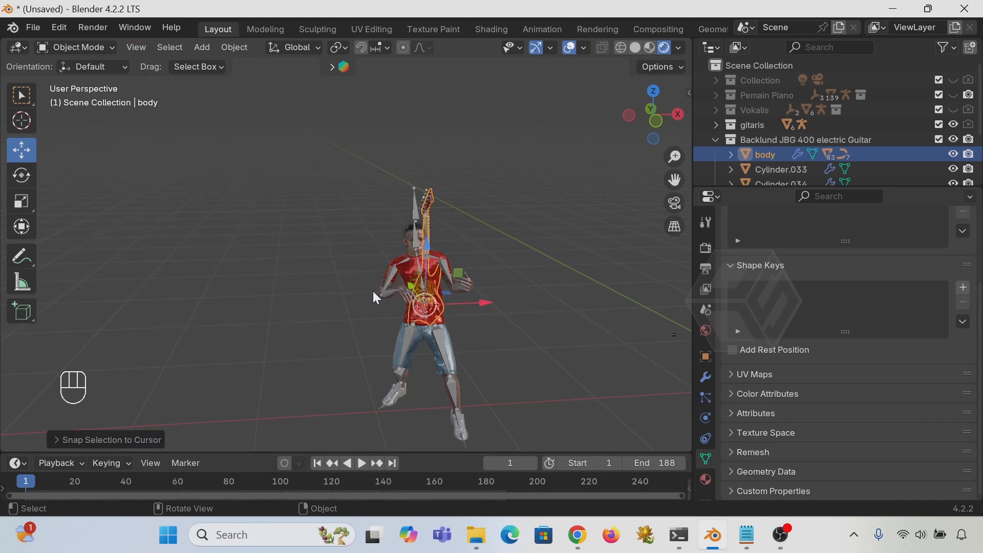
- Move the guitar forward out of the guitarist's torso so it stands in front of his chest
middle_drag(364, 297, 319, 332)
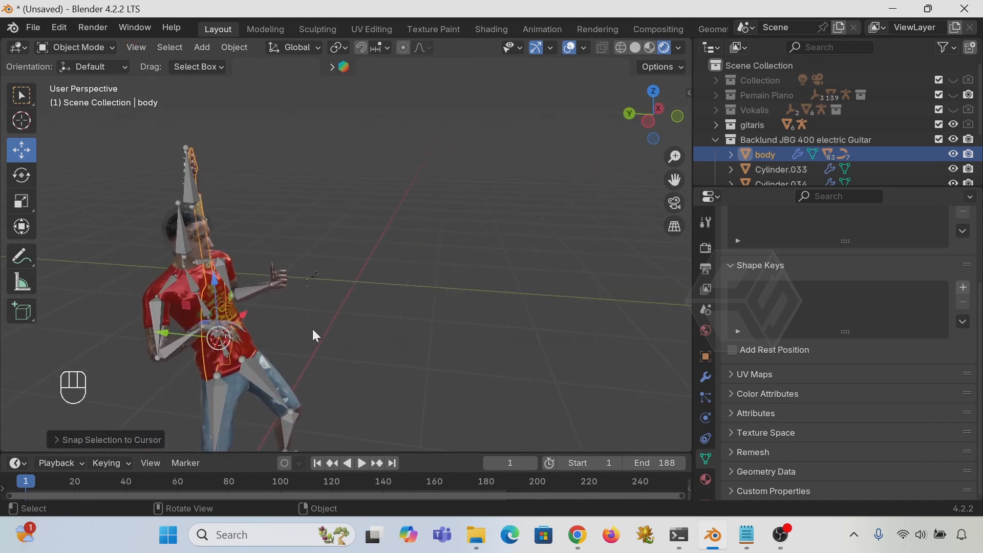
drag(162, 332, 194, 334)
middle_drag(277, 337, 189, 306)
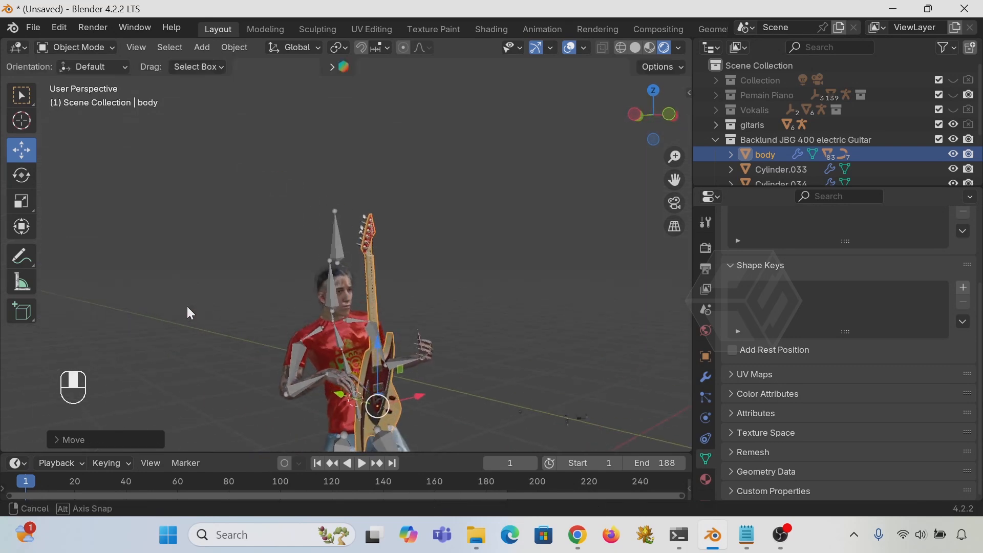
- In the front view, tilt the guitar toward the guitarist's left hand and shift its body under his strumming hand
click(662, 122)
shift+middle_drag(538, 244, 276, 175)
click(21, 175)
drag(481, 267, 517, 334)
click(20, 152)
drag(491, 294, 418, 278)
middle_drag(418, 278, 511, 336)
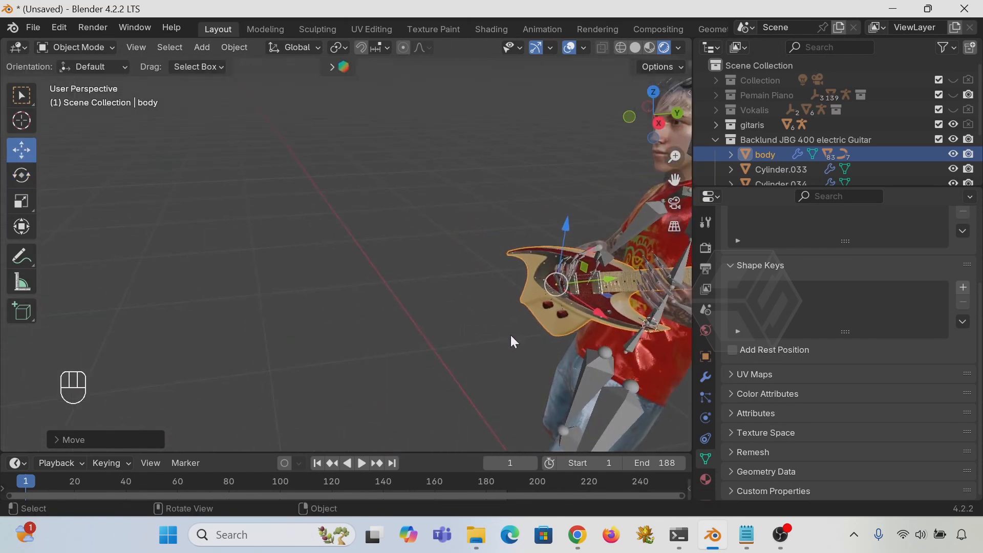
- Check the guitar from above and turn off In Front display for the guitarist's armature
click(653, 92)
shift+middle_drag(512, 212, 465, 373)
scroll(467, 379, up, 2)
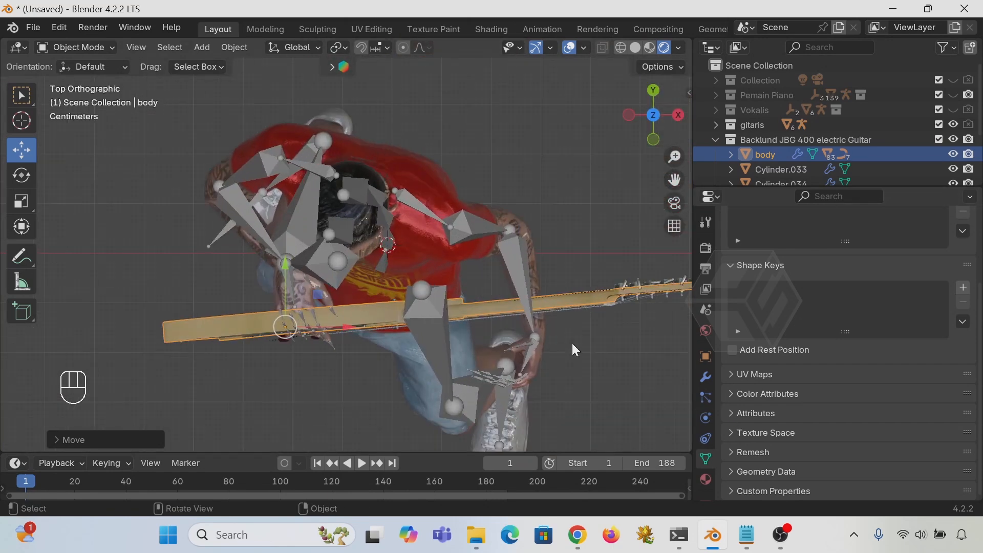
click(514, 263)
click(827, 437)
middle_drag(398, 388, 609, 189)
click(654, 116)
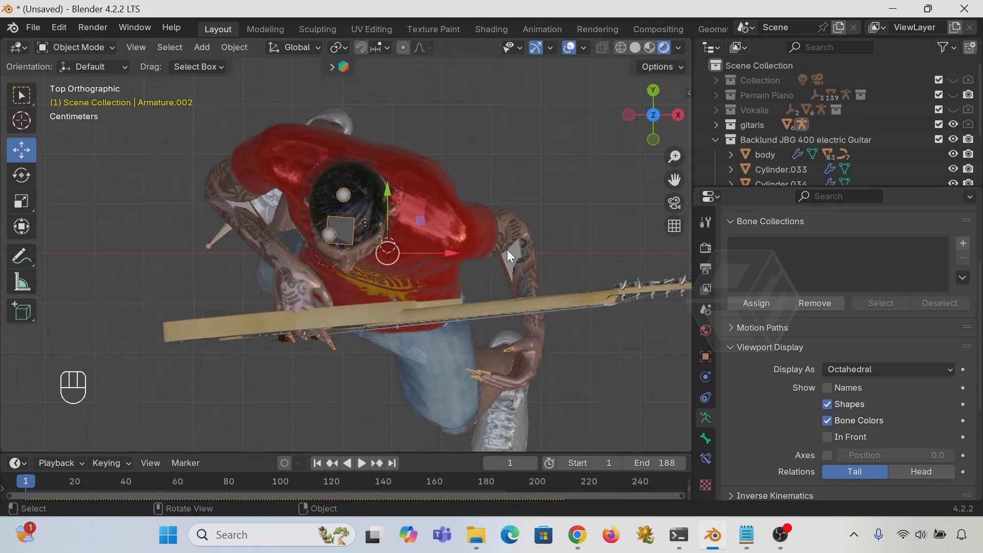
- From the top view, rotate the guitar so its neck points toward the fretting hand and move it closer to the torso
click(21, 175)
drag(434, 230, 445, 244)
key(ctrl+z)
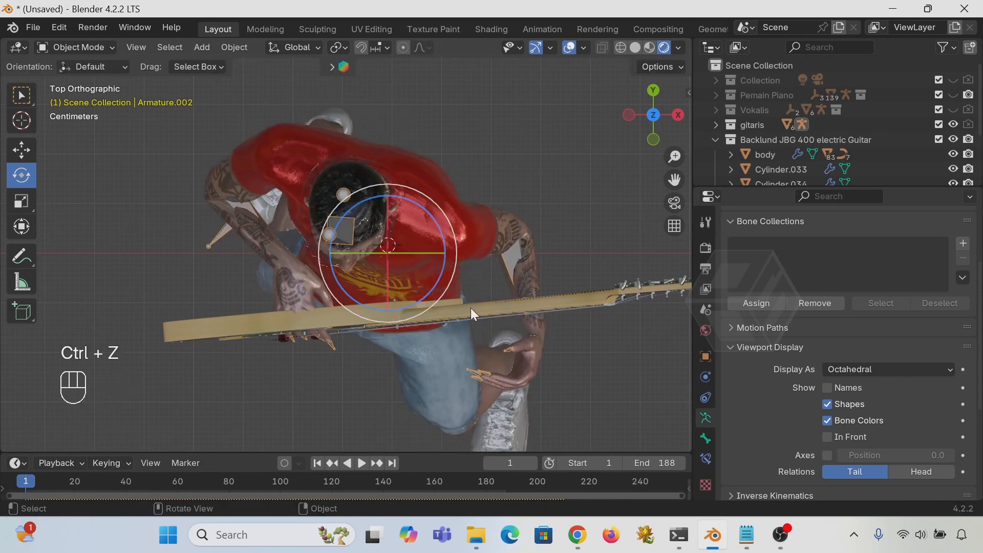
click(309, 318)
drag(335, 302, 360, 326)
click(20, 153)
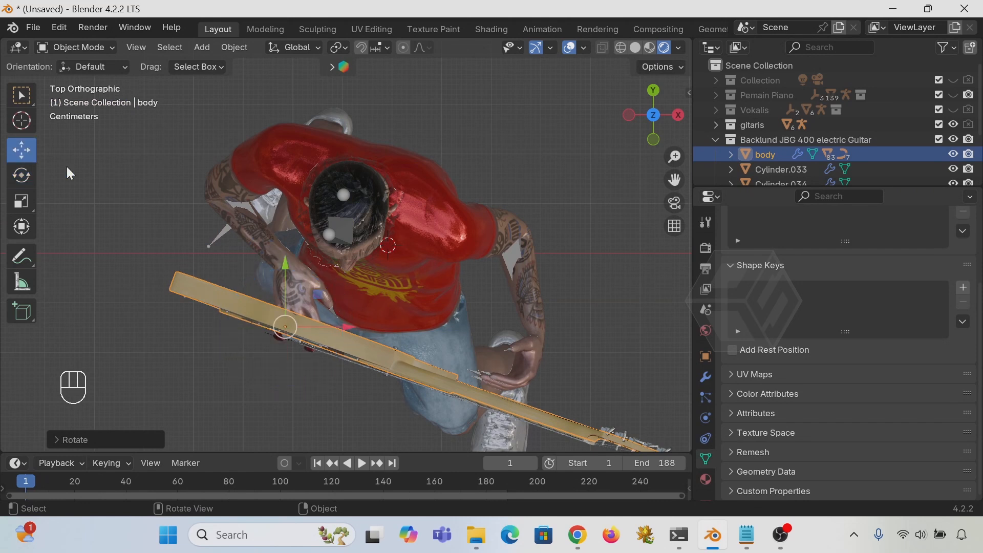
drag(318, 300, 384, 300)
click(21, 176)
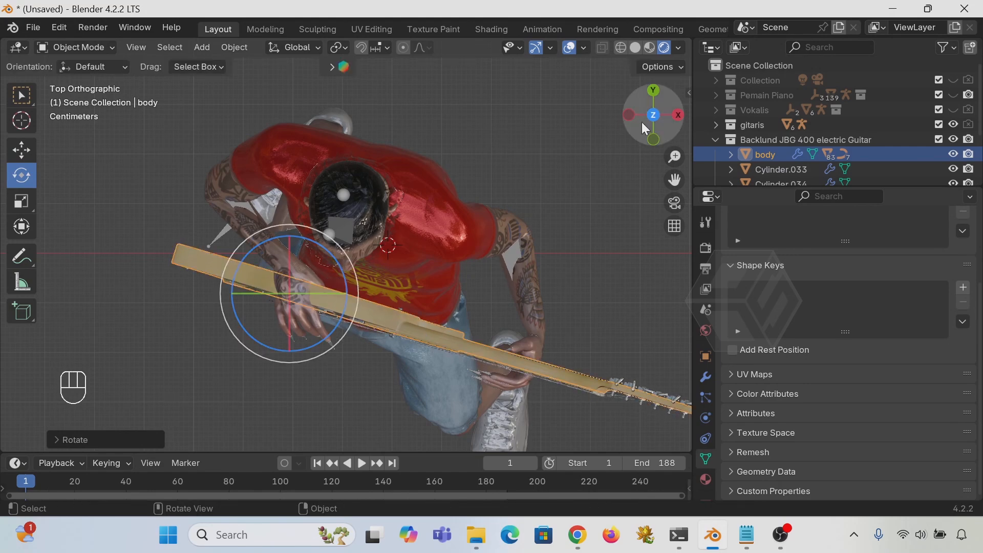
- Set the transform orientation to View and rotate the guitar slightly to match the hands
click(654, 140)
middle_drag(557, 208, 395, 141)
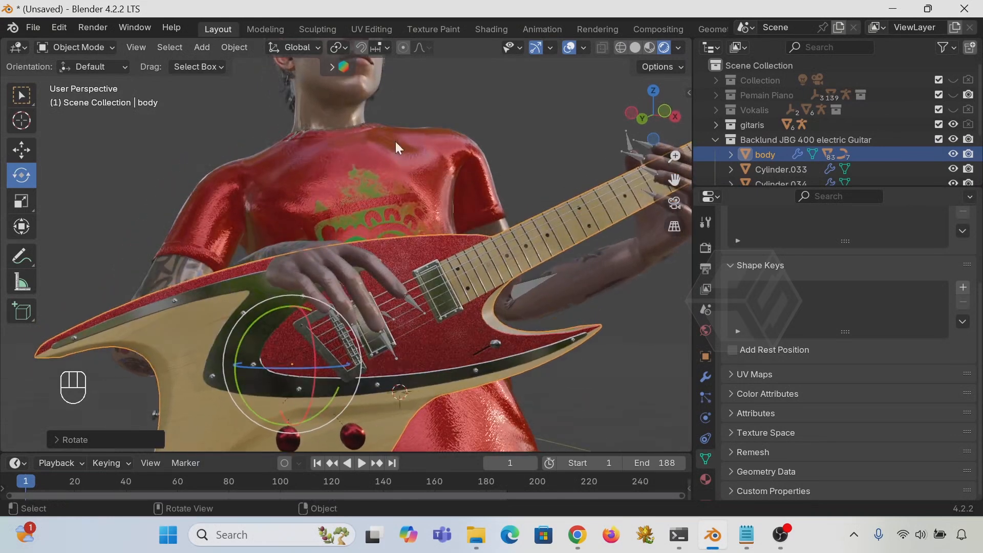
click(307, 48)
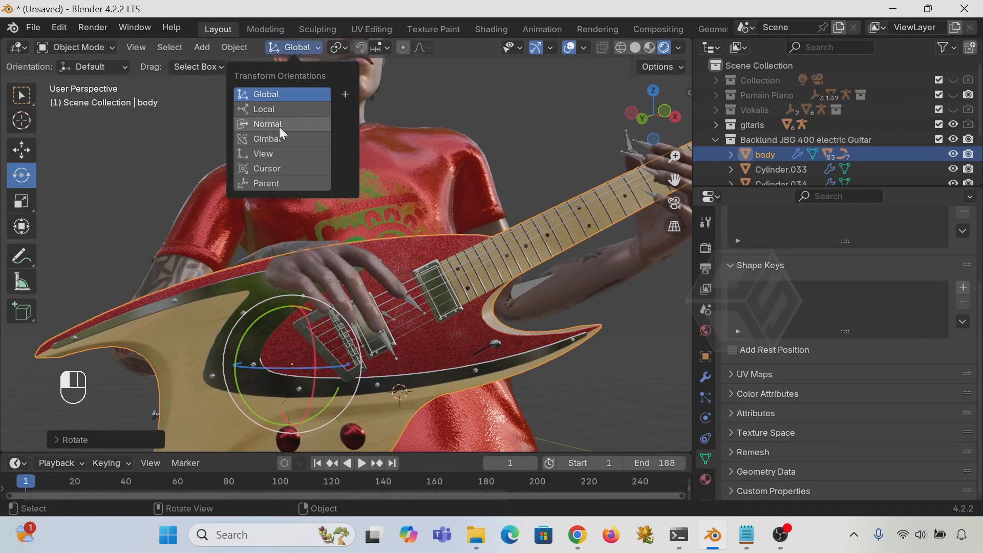
click(278, 154)
mouse_move(334, 314)
mouse_down()
mouse_move(339, 330)
mouse_move(338, 318)
mouse_up()
- Shift the guitar slightly downward in the front view and check its fit from the guitarist's left side
click(662, 112)
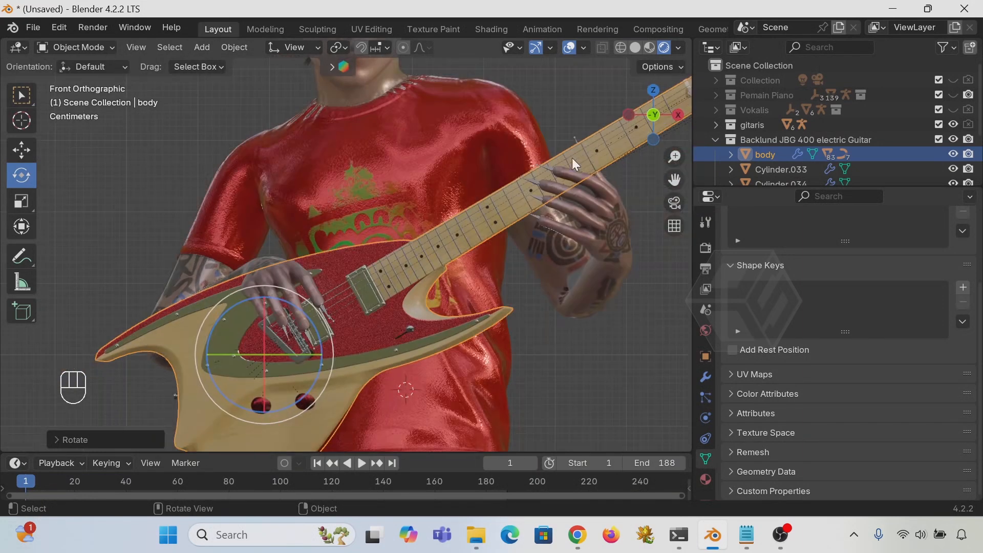
click(24, 154)
drag(266, 296, 267, 310)
middle_drag(319, 331, 271, 274)
scroll(267, 267, down, 5)
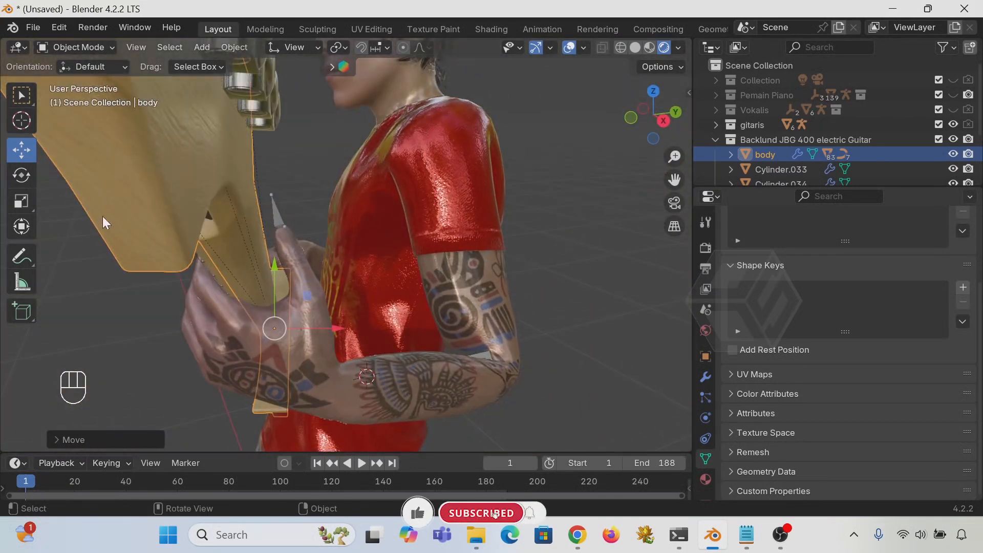
- Rotate the guitar from several side angles so that its neck runs through the guitarist's left hand
click(21, 175)
mouse_move(265, 303)
mouse_down()
mouse_move(267, 337)
mouse_move(253, 311)
mouse_up()
middle_drag(252, 311, 457, 315)
drag(452, 297, 481, 299)
middle_drag(480, 299, 166, 363)
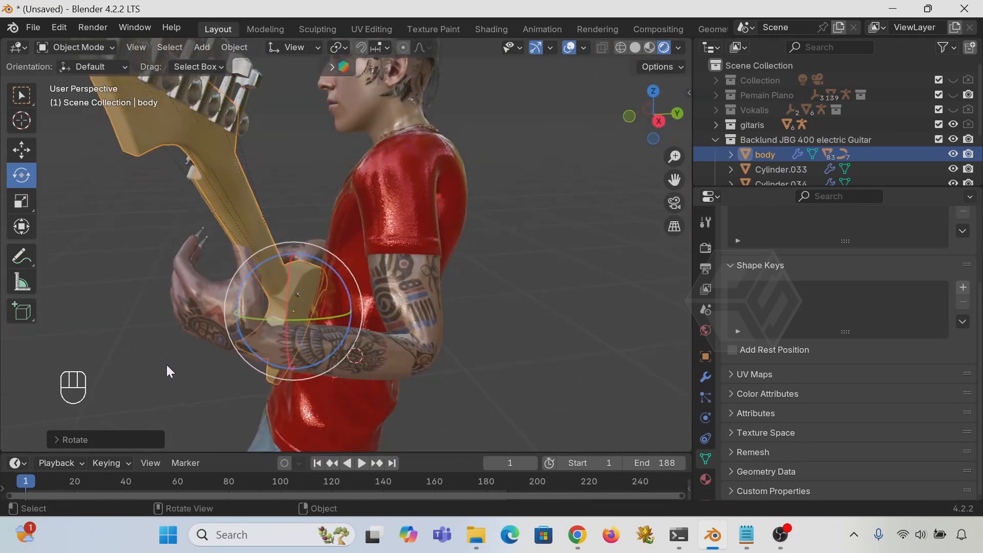
drag(287, 279, 327, 333)
middle_drag(328, 333, 289, 293)
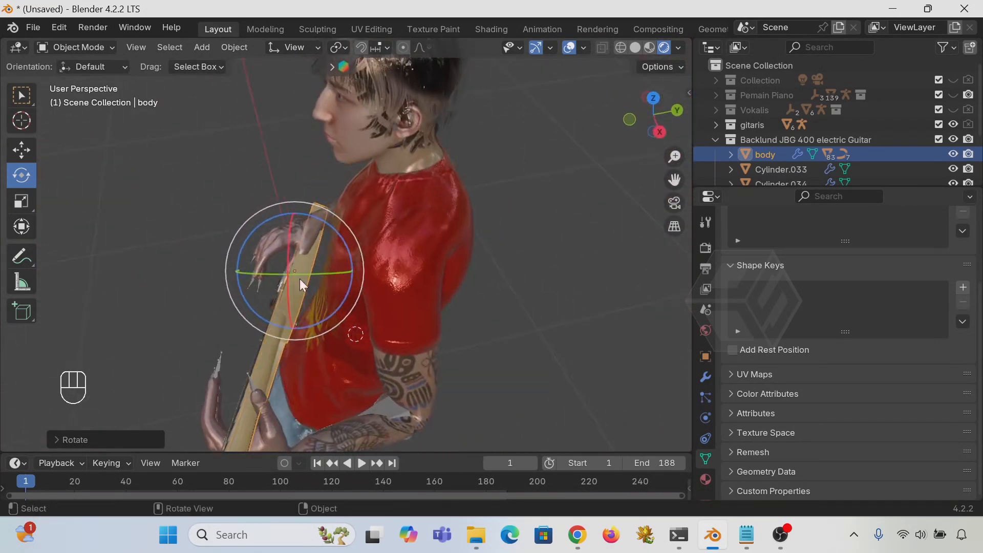
drag(337, 233, 337, 233)
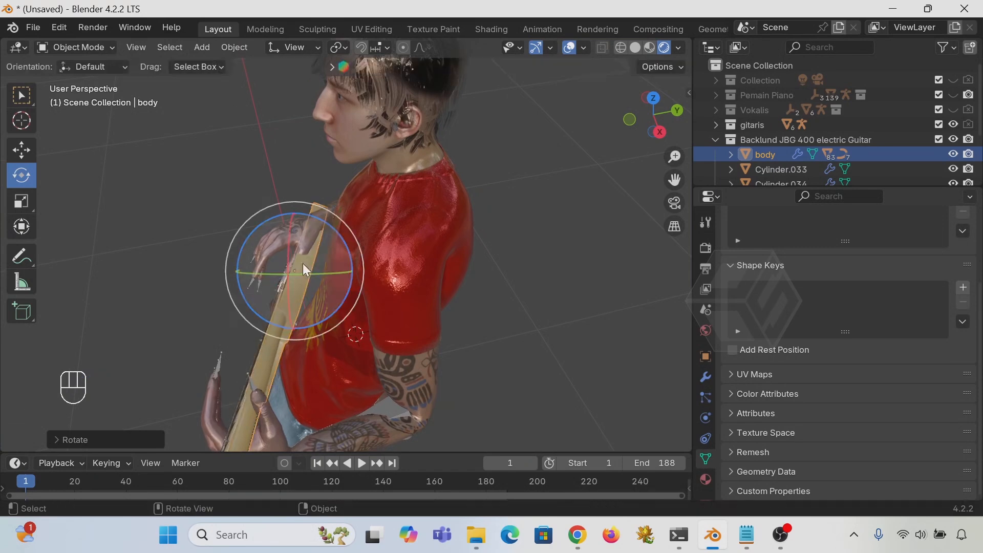
- Nudge the guitar slightly away from the torso and rotate it from the guitarist's right side
click(21, 150)
drag(337, 268, 328, 268)
middle_drag(327, 268, 102, 240)
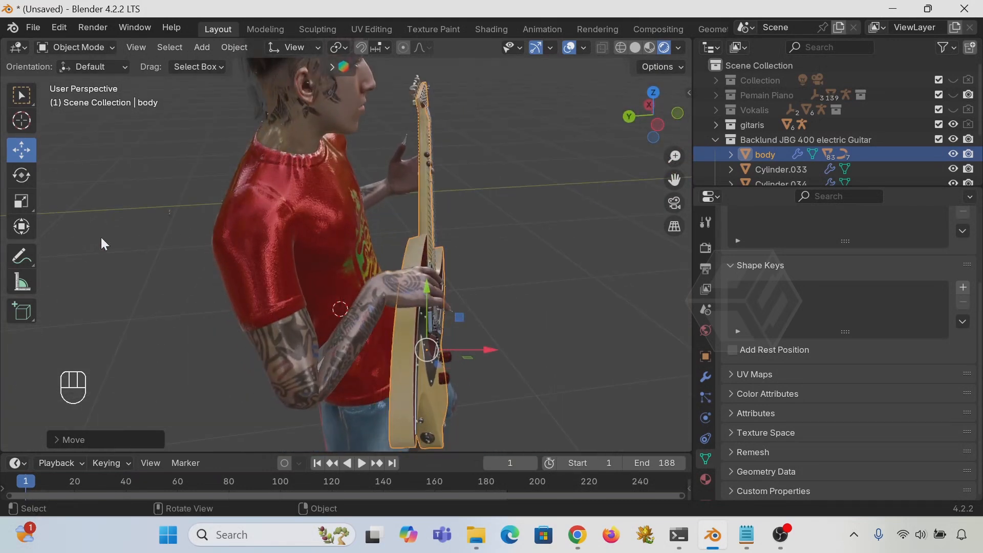
click(23, 179)
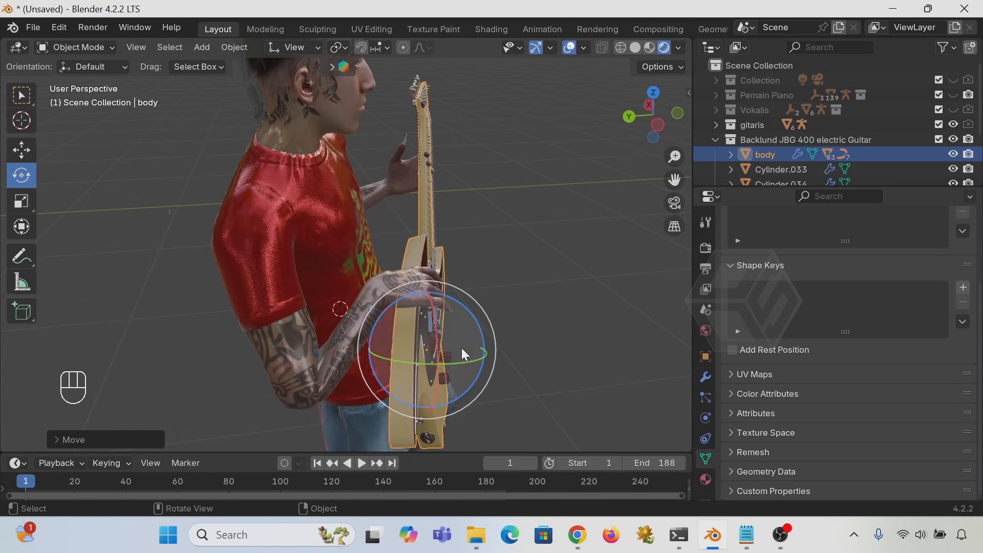
drag(462, 362, 548, 340)
middle_drag(548, 340, 581, 237)
- In the front view, rotate the guitar to raise its neck and nudge it slightly downward
click(653, 115)
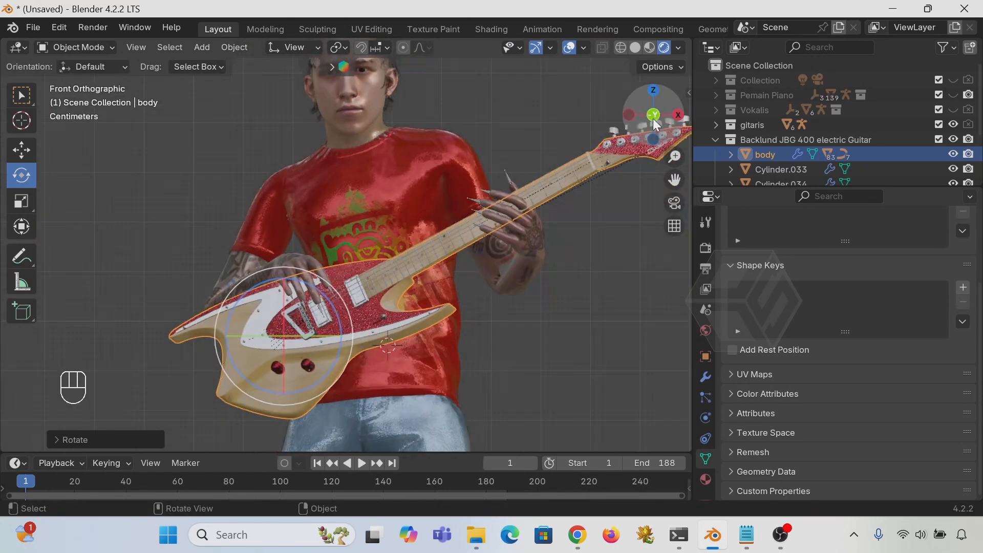
drag(326, 297, 127, 180)
click(16, 154)
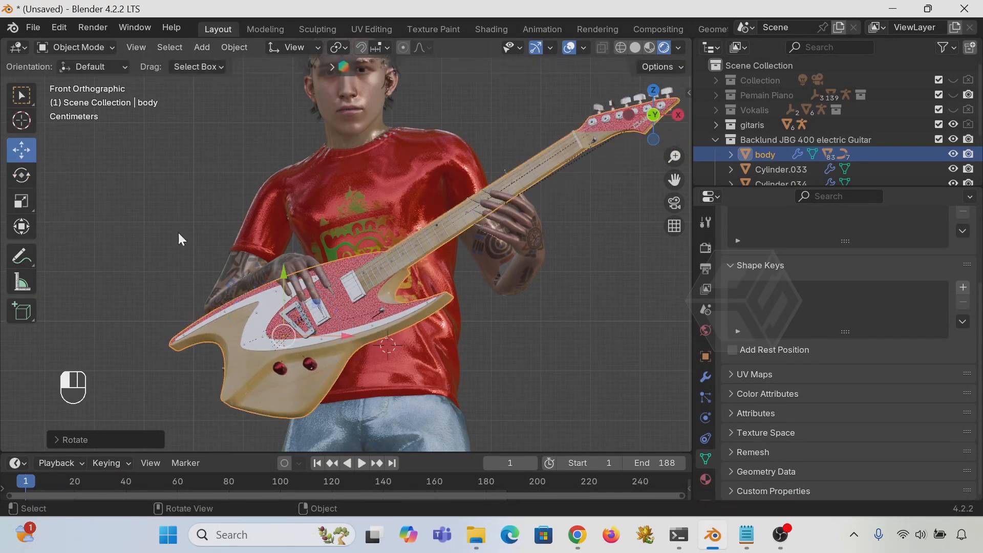
drag(278, 276, 285, 284)
- Turn the guitar slightly as seen from the guitarist's left side to bring its neck into his palm
middle_drag(328, 307, 441, 322)
middle_drag(463, 303, 210, 355)
scroll(351, 352, up, 3)
click(21, 176)
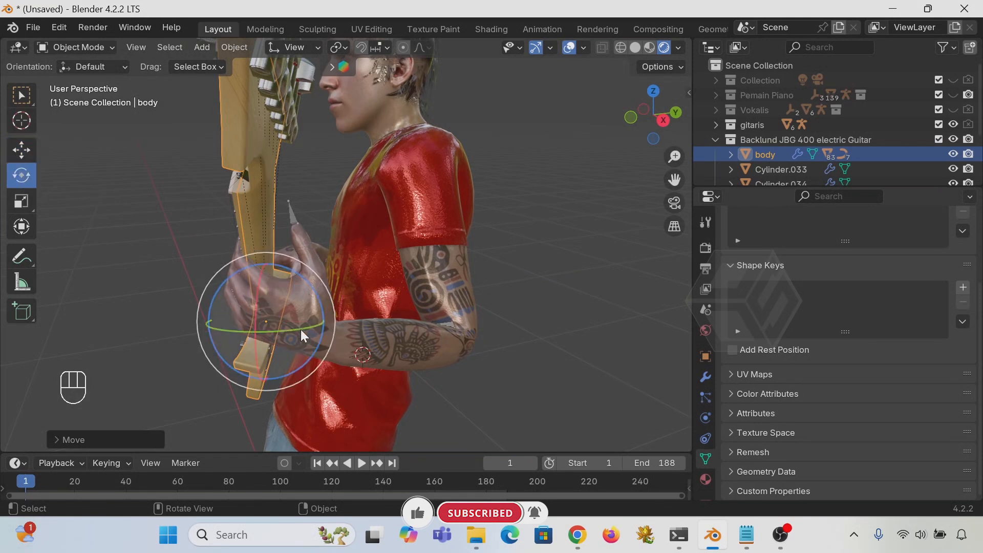
drag(297, 327, 318, 330)
- Fine-tune the guitar's tilt in the front view and check the pose from an angle
middle_drag(317, 330, 456, 291)
click(664, 116)
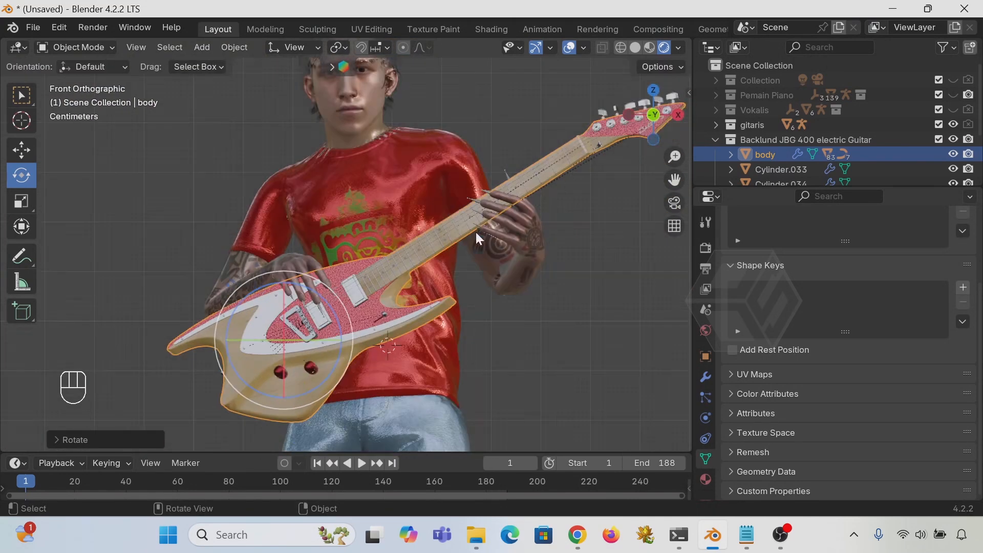
drag(321, 296, 325, 301)
middle_drag(332, 309, 430, 327)
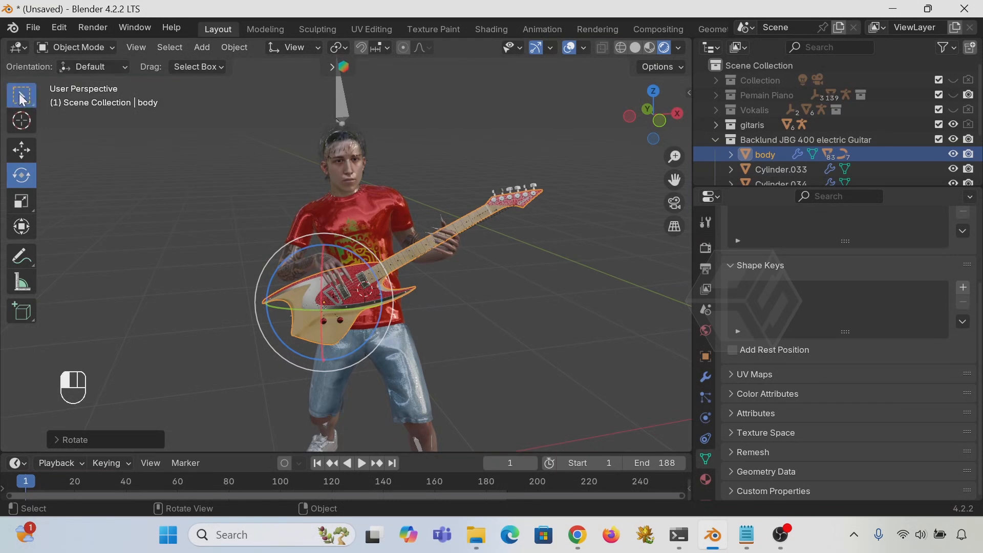
- Select the guitarist's armature with the Select tool, turn on its In Front display and frame the hands and guitar
key(w)
click(290, 251)
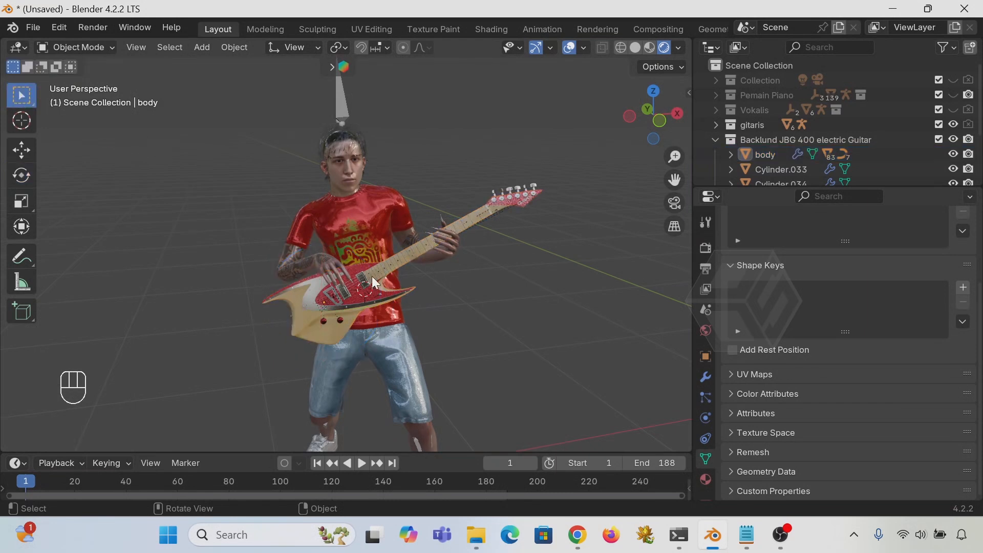
click(343, 109)
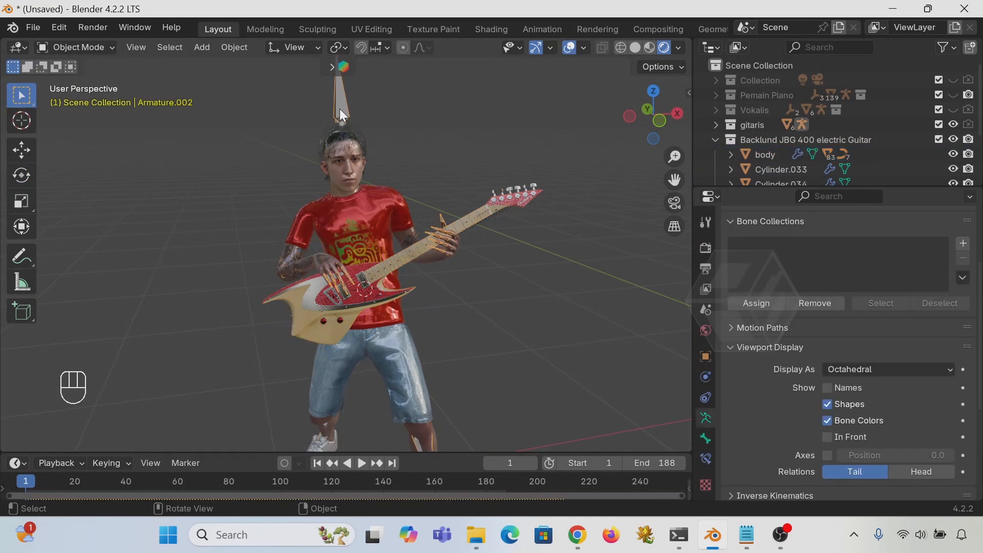
click(827, 438)
scroll(357, 318, up, 2)
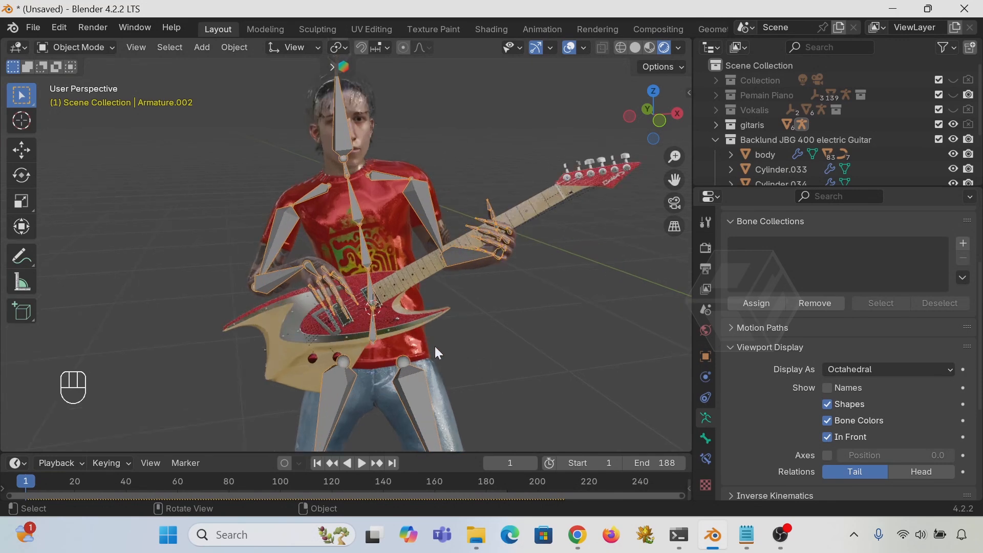
scroll(435, 347, up, 2)
shift+middle_drag(474, 380, 467, 249)
mouse_move(379, 211)
middle_down()
mouse_move(381, 227)
mouse_move(395, 221)
middle_up()
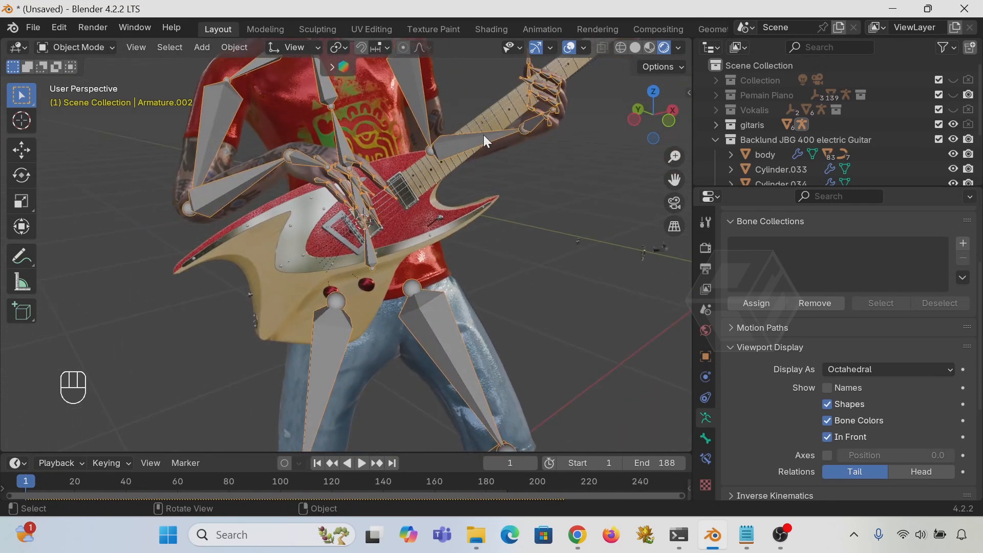
- Select the guitar body, add the guitarist's armature to the selection as the active object, and switch to Pose Mode
middle_drag(483, 134, 431, 232)
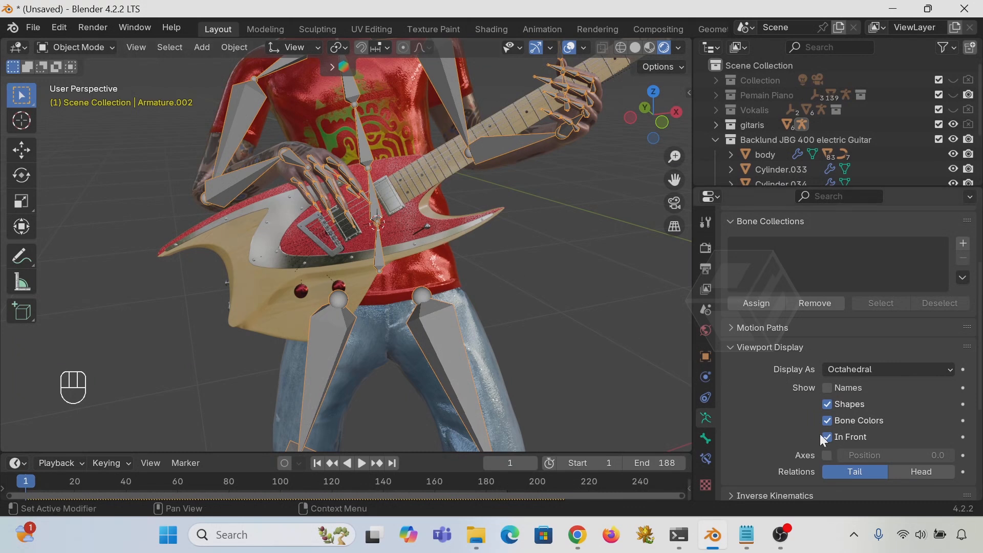
click(289, 321)
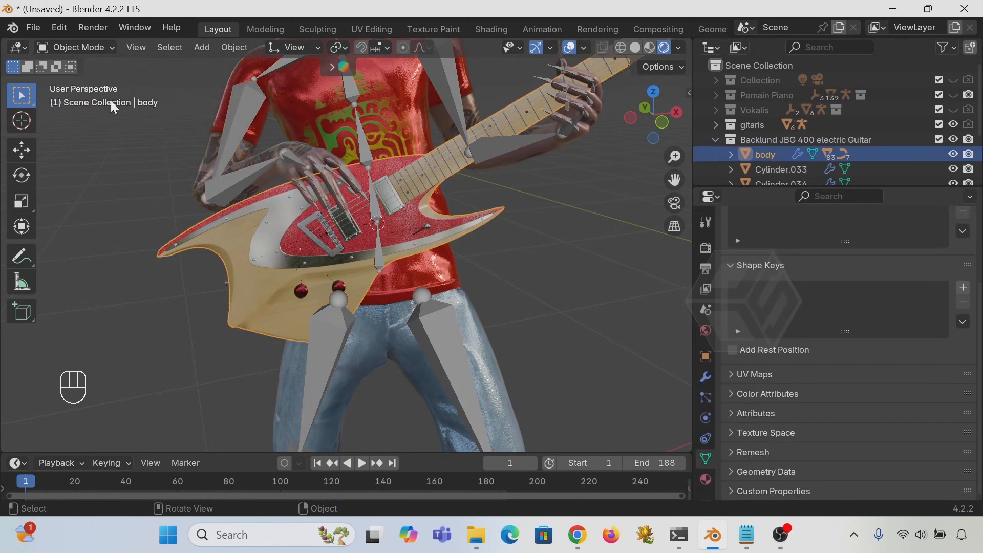
shift+click(228, 186)
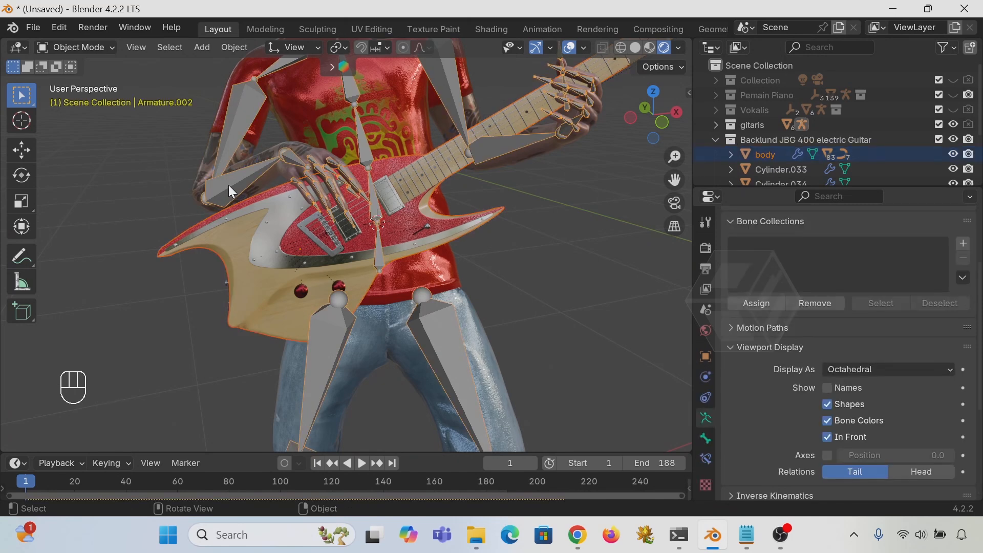
click(67, 51)
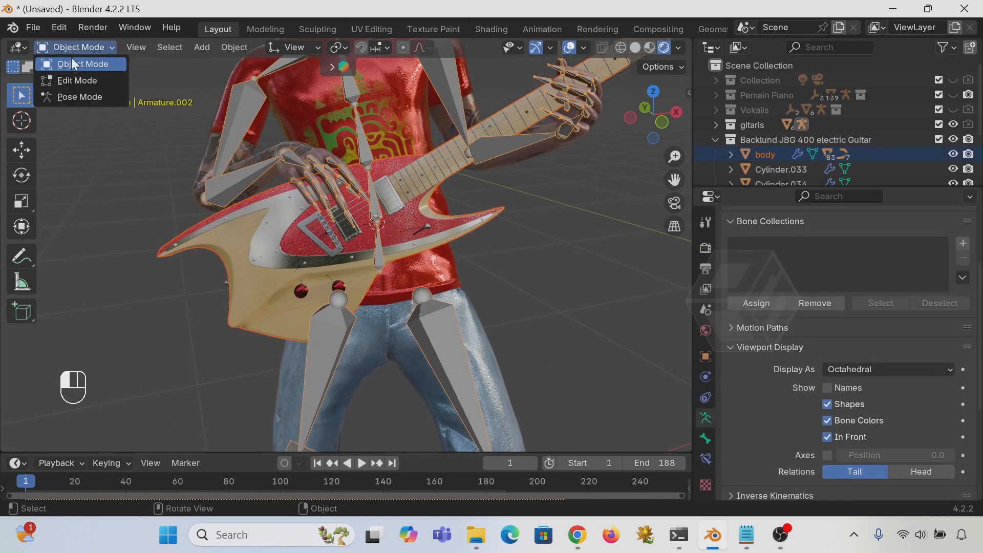
click(78, 97)
- Select the armature's mixamorig:Spine bone and parent the guitar body to it with the Bone option
middle_drag(472, 272, 428, 262)
click(381, 252)
click(389, 214)
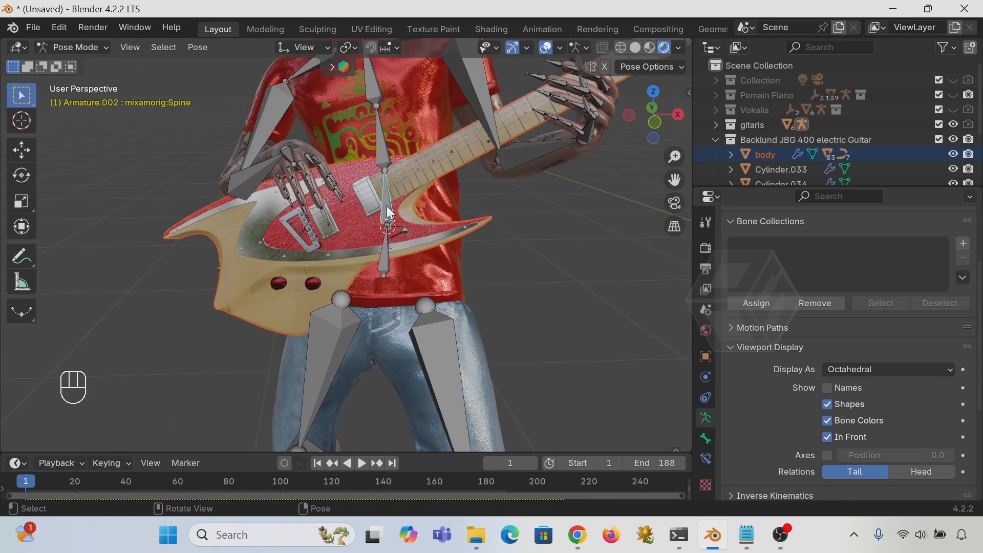
middle_drag(389, 214, 473, 256)
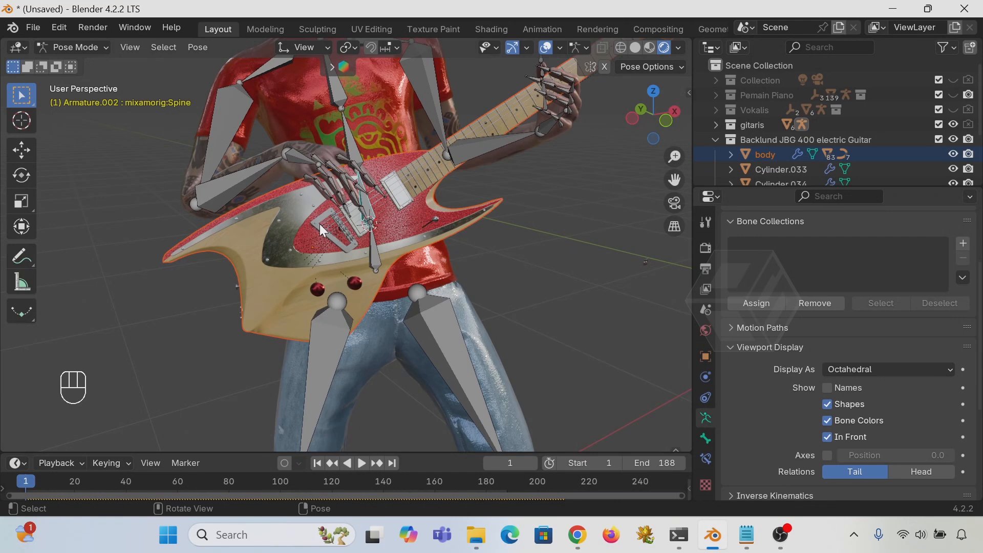
right_click(366, 205)
key(ctrl+p)
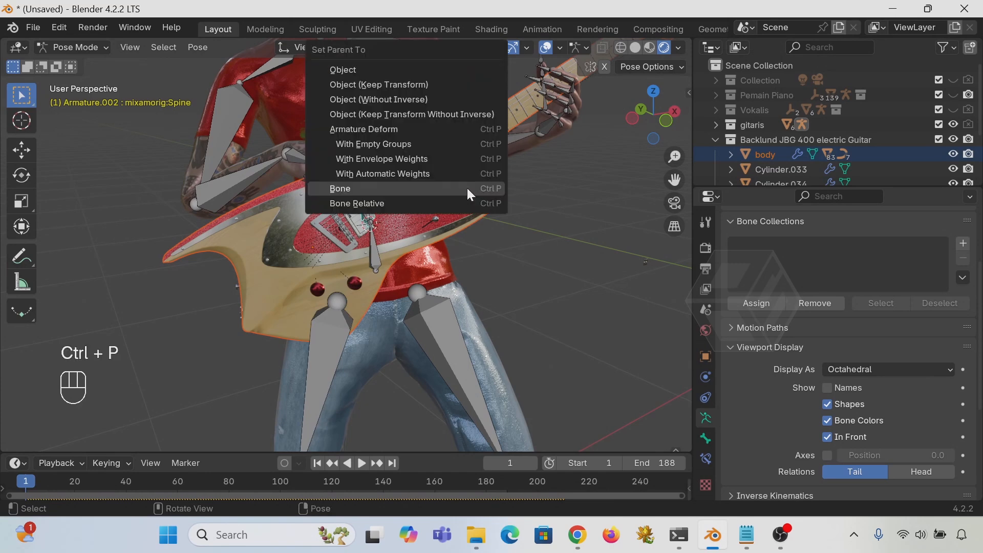
click(429, 190)
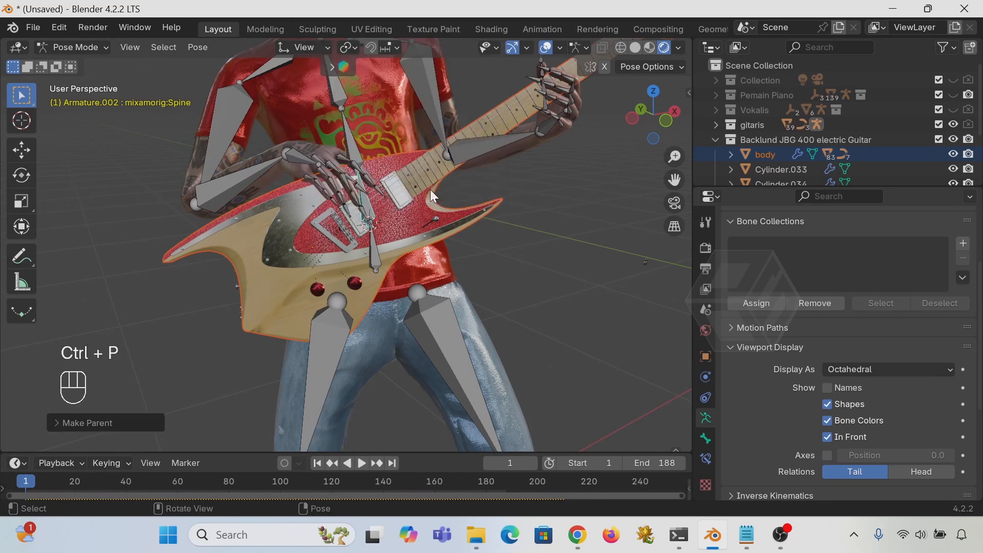
- Return the armature to Object Mode and play the animation to check how the guitar follows the guitarist
click(73, 47)
click(85, 65)
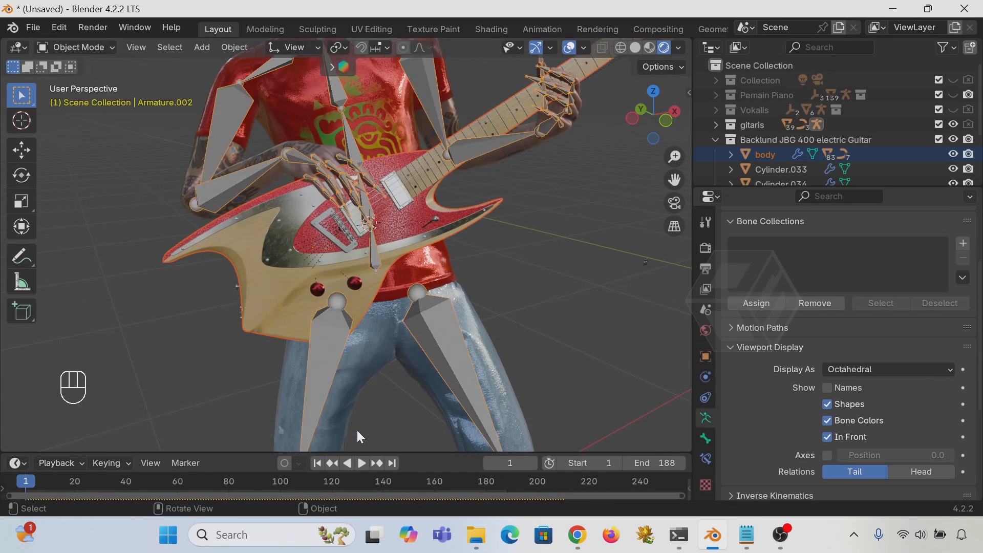
scroll(344, 354, down, 5)
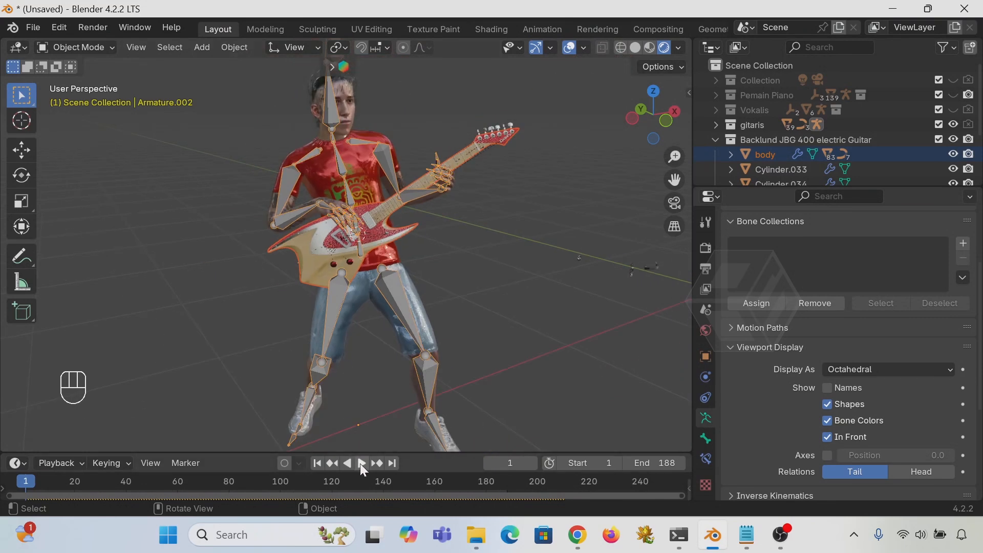
click(361, 463)
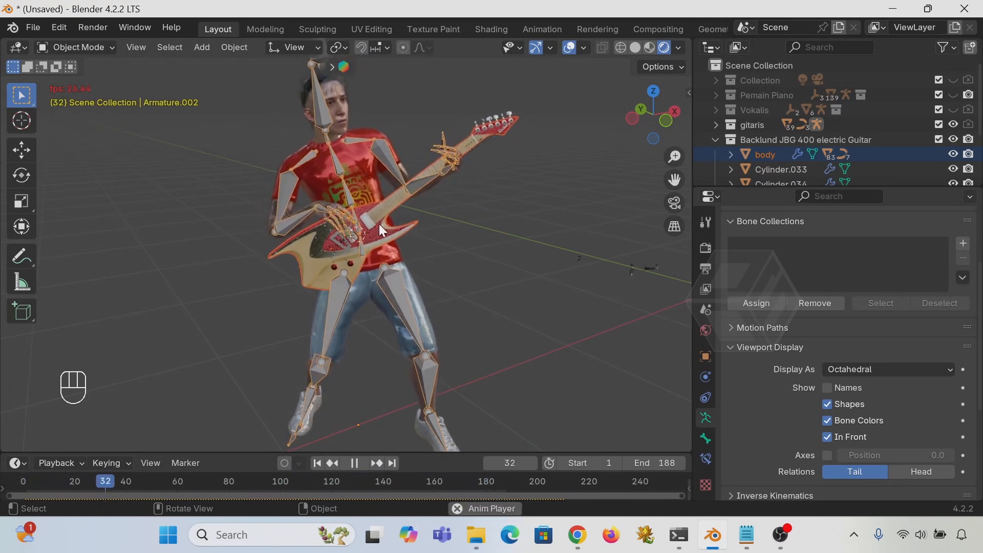
click(355, 464)
- Turn off the armature's In Front display and replay the animation, checking the fretting hand close up from the headstock end
click(828, 438)
middle_drag(527, 251, 353, 286)
scroll(353, 287, up, 5)
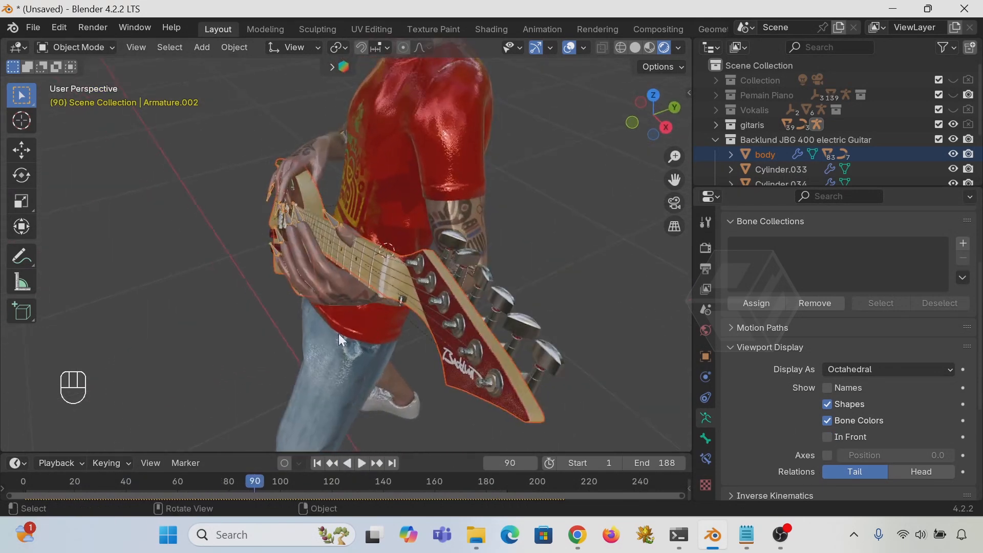
click(360, 462)
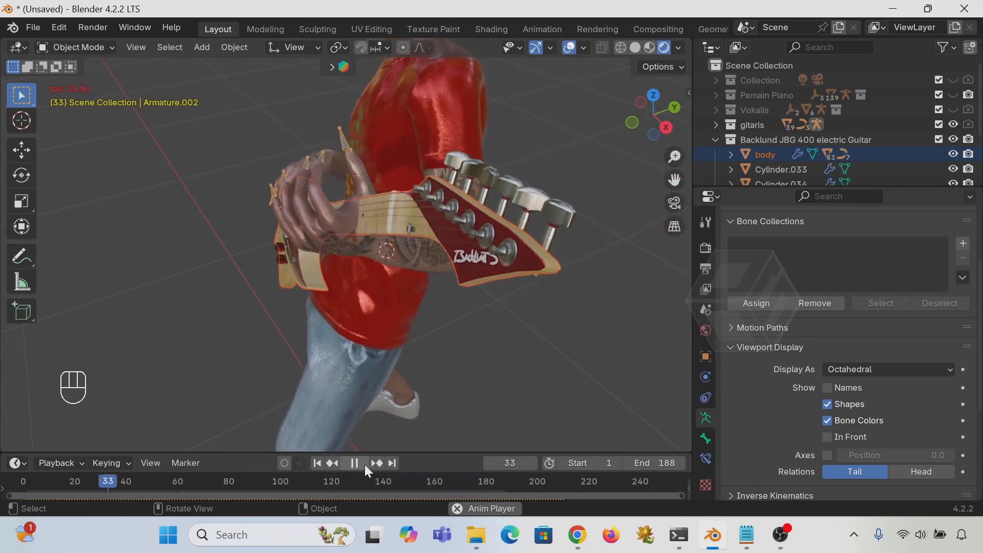
click(362, 463)
middle_drag(346, 408, 379, 395)
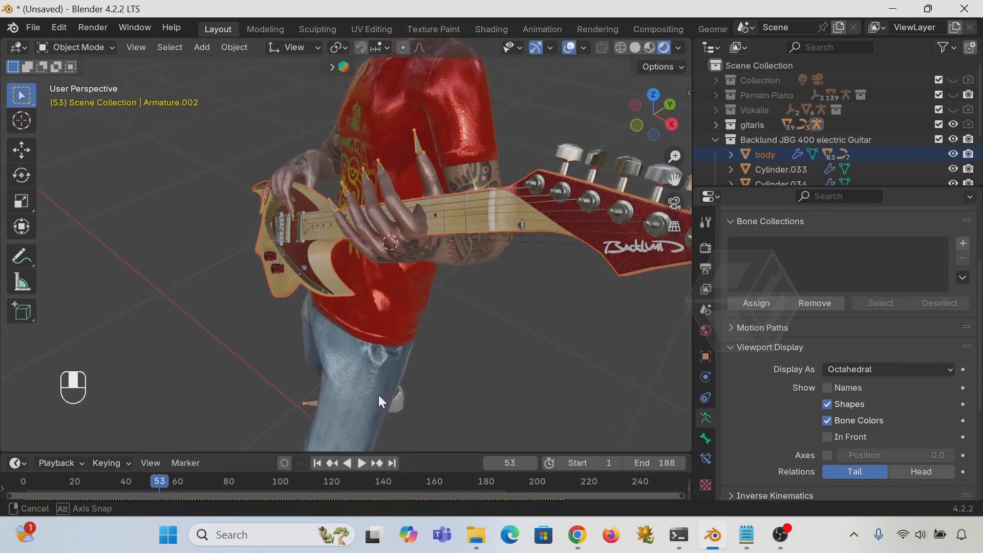
- At frame 1, rotate the guitar body in Global orientation to raise its neck slightly
click(466, 221)
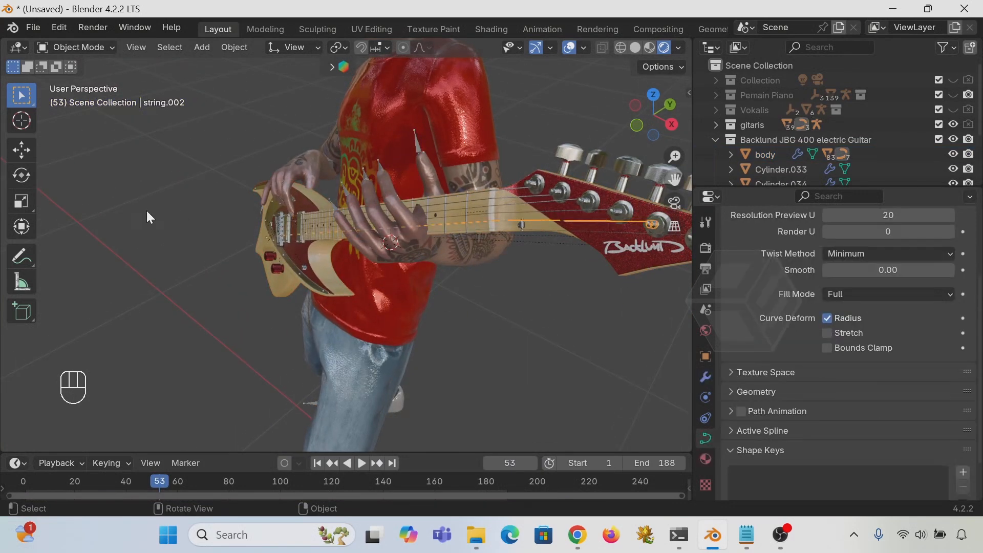
click(263, 205)
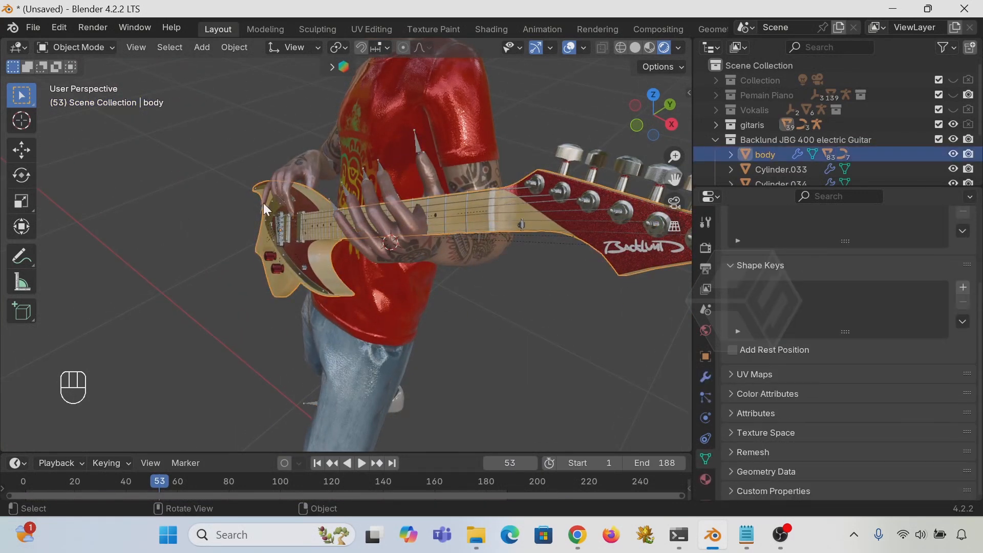
click(22, 174)
click(317, 464)
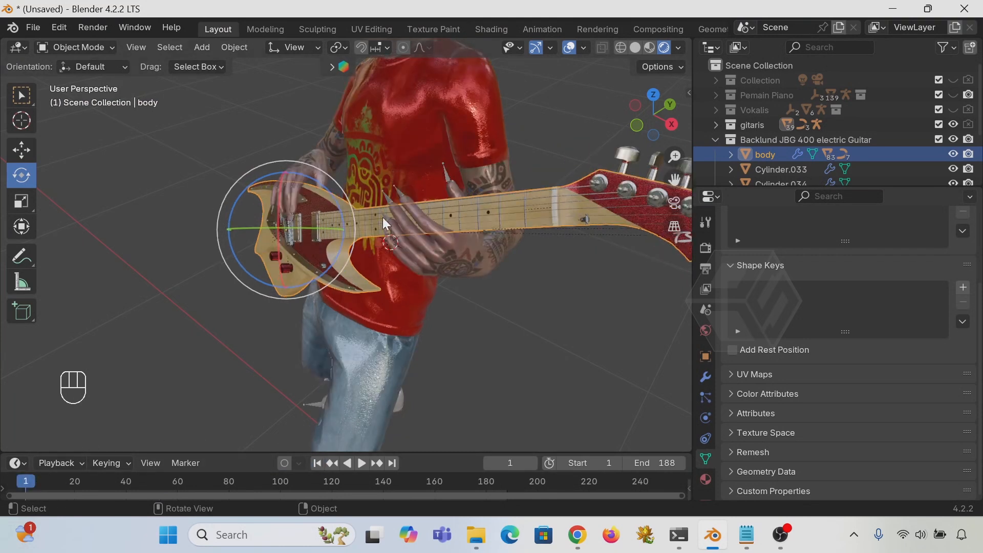
click(297, 47)
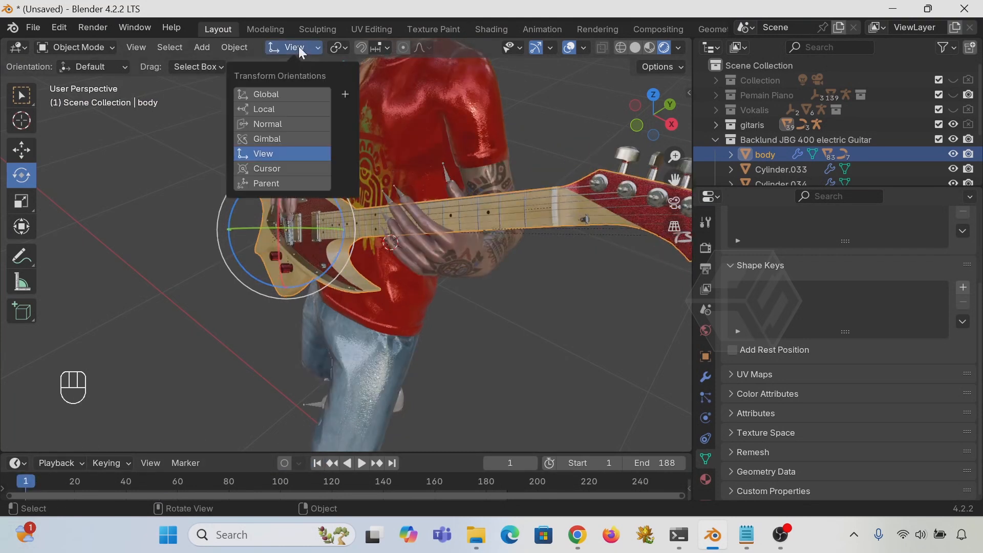
click(286, 94)
drag(321, 229, 350, 247)
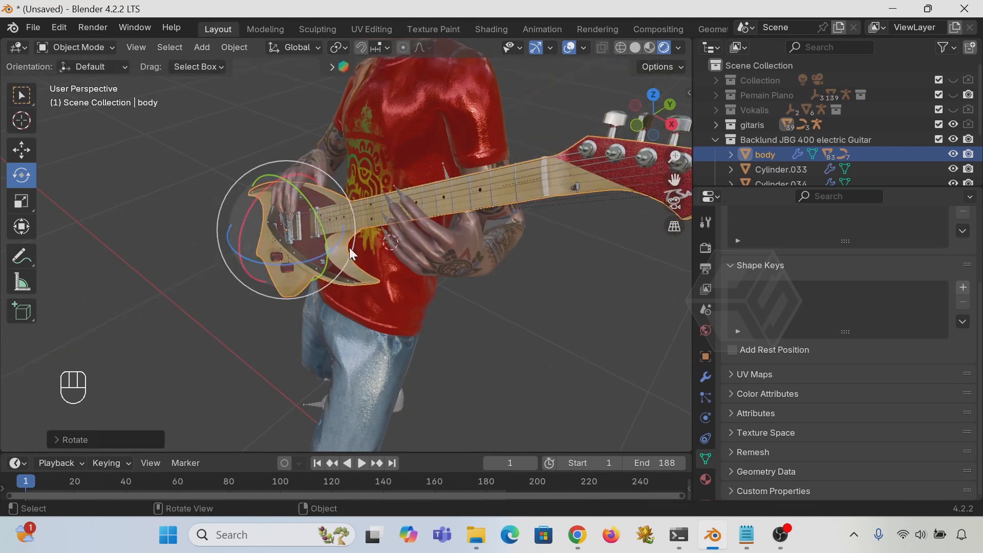
- Play the animation, inspect the fretting hand against the neck from the headstock end, and return to frame 1
click(361, 462)
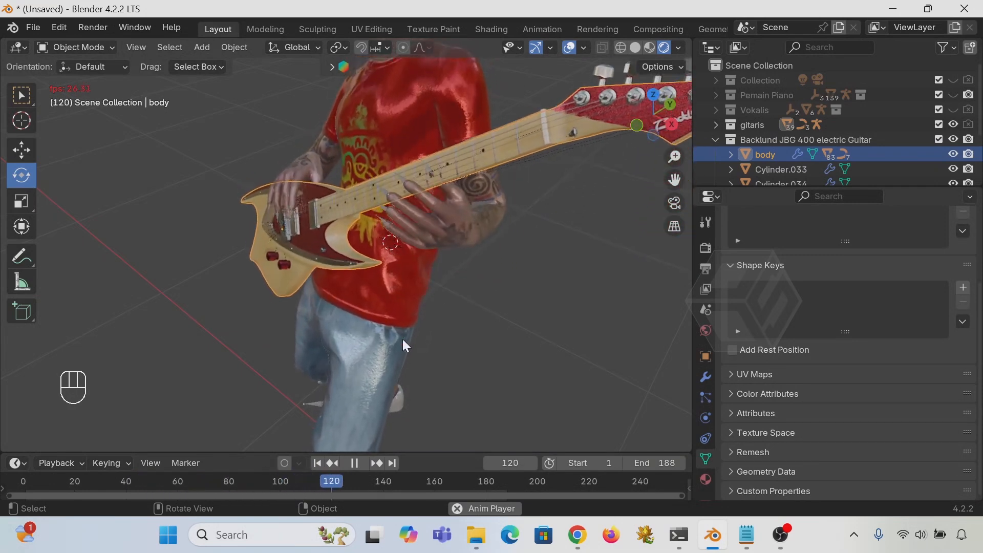
middle_drag(431, 321, 358, 347)
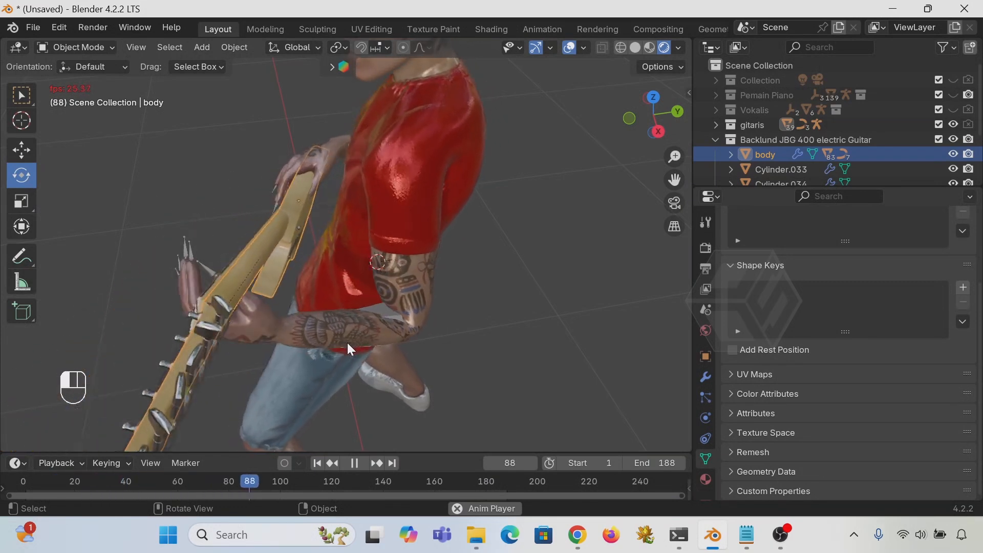
click(346, 341)
click(317, 463)
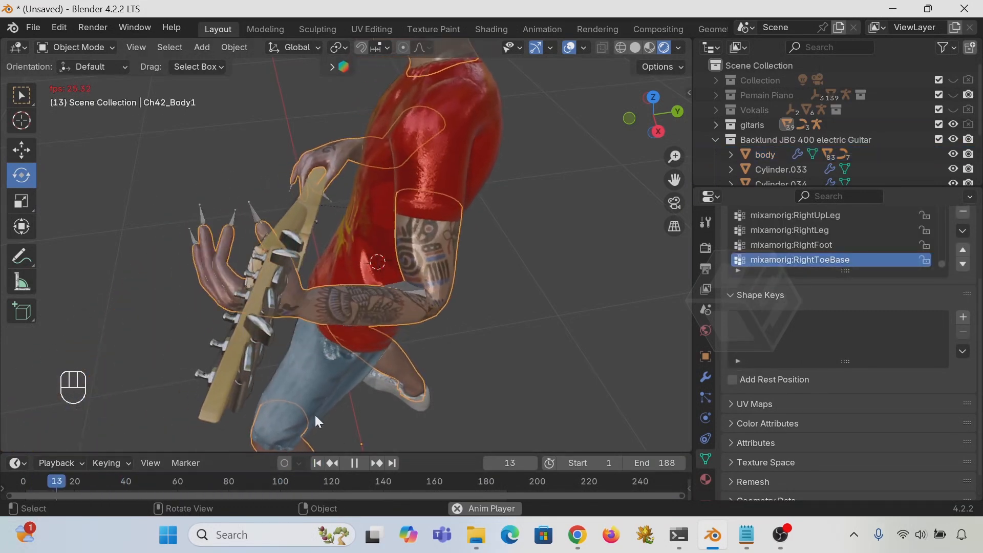
click(354, 463)
click(317, 463)
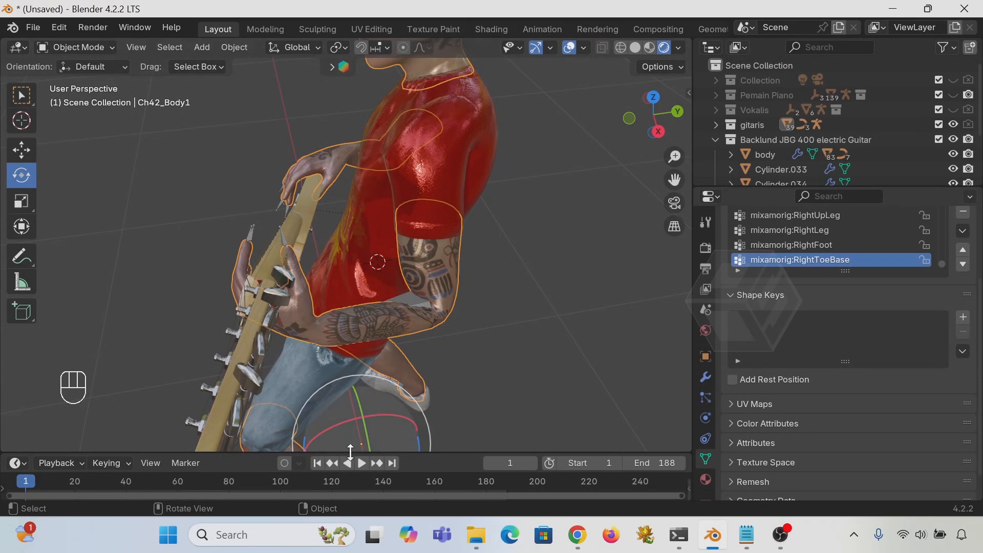
- Scrub the early part of the animation to frame 16, enlarge the timeline area and view the guitar from the front
drag(35, 478, 75, 481)
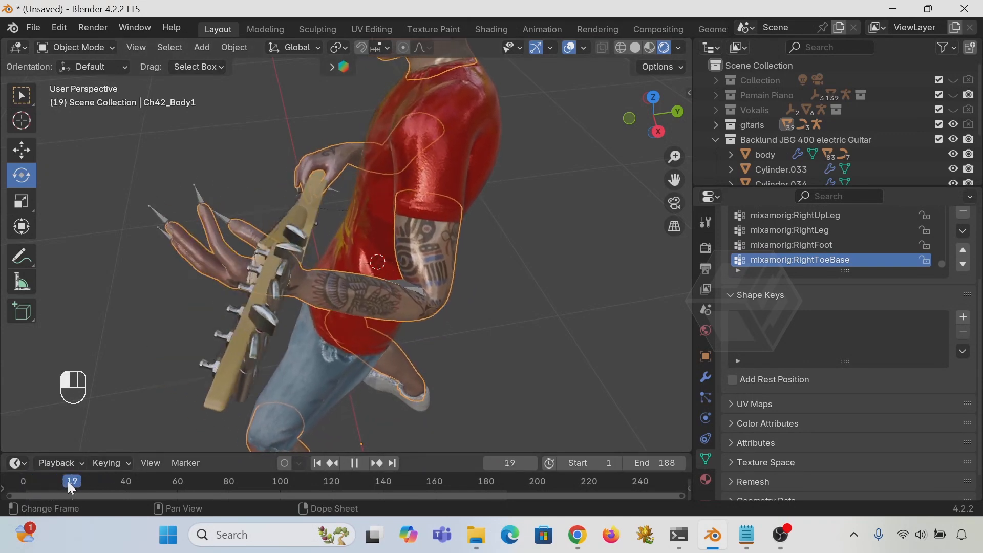
drag(113, 493, 64, 503)
middle_drag(231, 409, 209, 370)
drag(215, 451, 215, 424)
middle_drag(214, 424, 343, 254)
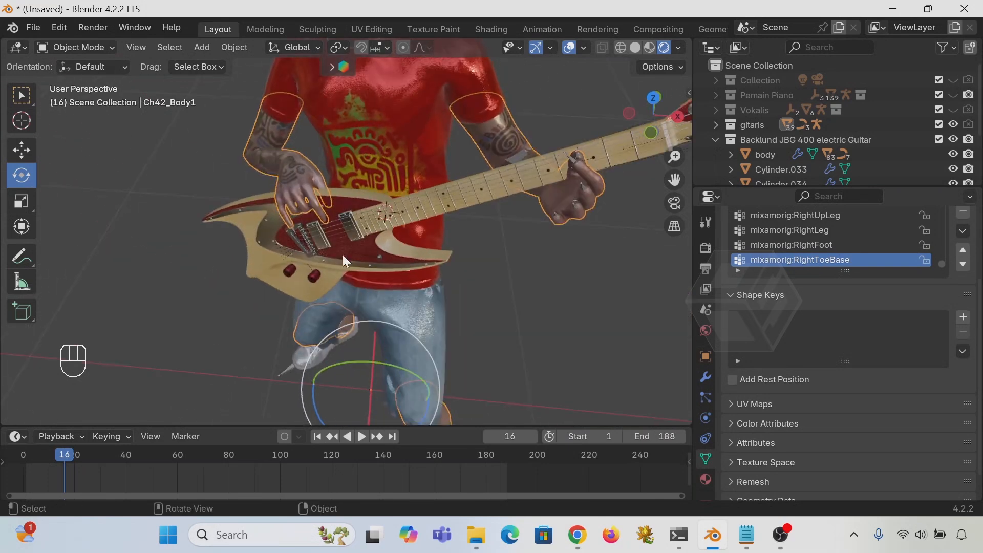
- Select the guitar body and, at frame 14, rotate it slightly about the global Z axis to bring the neck into the hand
click(302, 290)
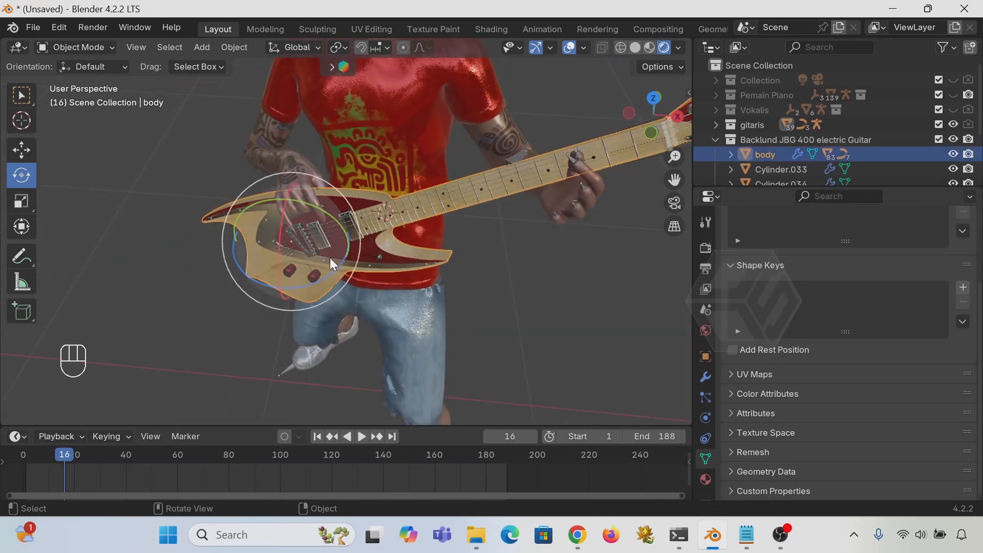
mouse_move(64, 453)
mouse_down()
mouse_move(24, 456)
mouse_move(59, 458)
mouse_up()
middle_drag(297, 368, 227, 338)
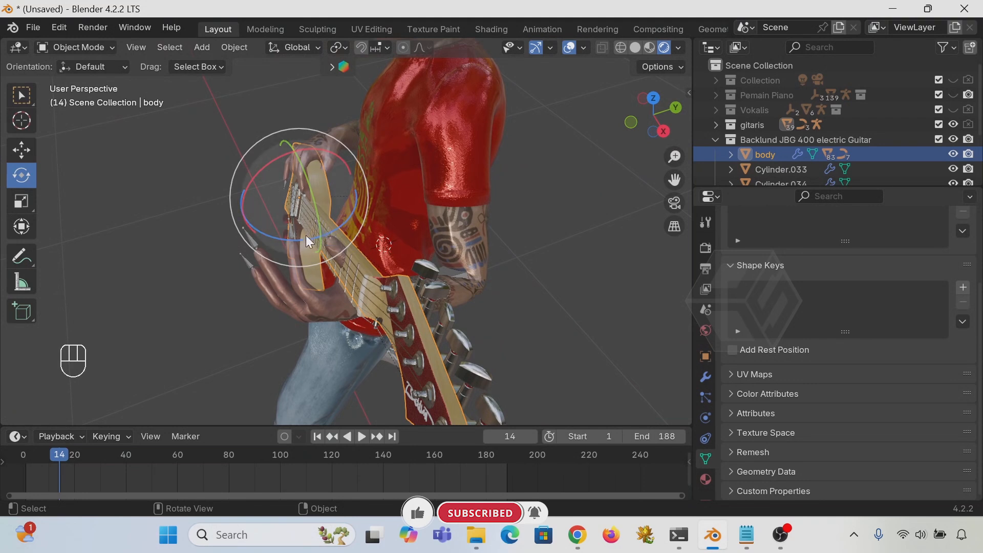
drag(304, 239, 299, 238)
- Replay the animation from frame 1 and check the guitar's fit in the hands from the side and front
click(317, 436)
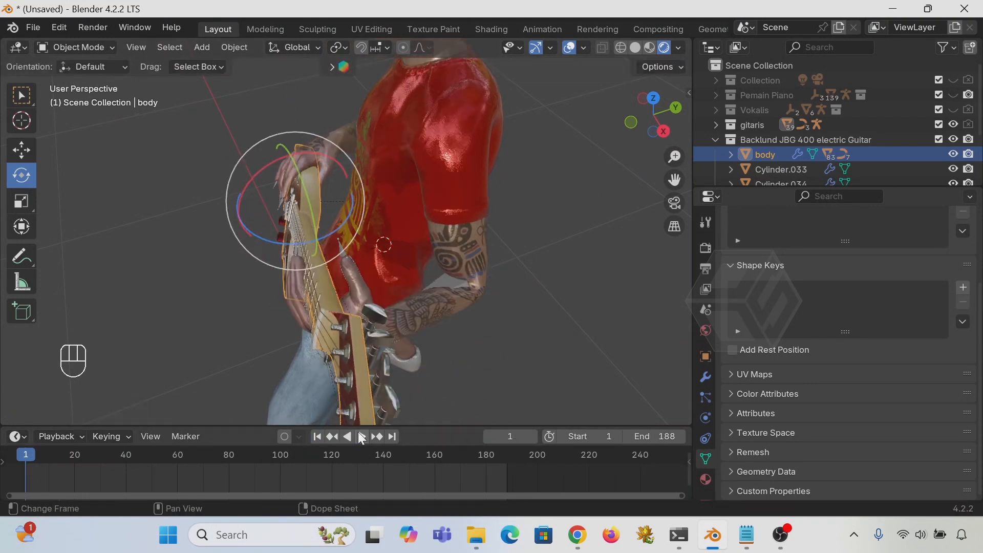
click(362, 436)
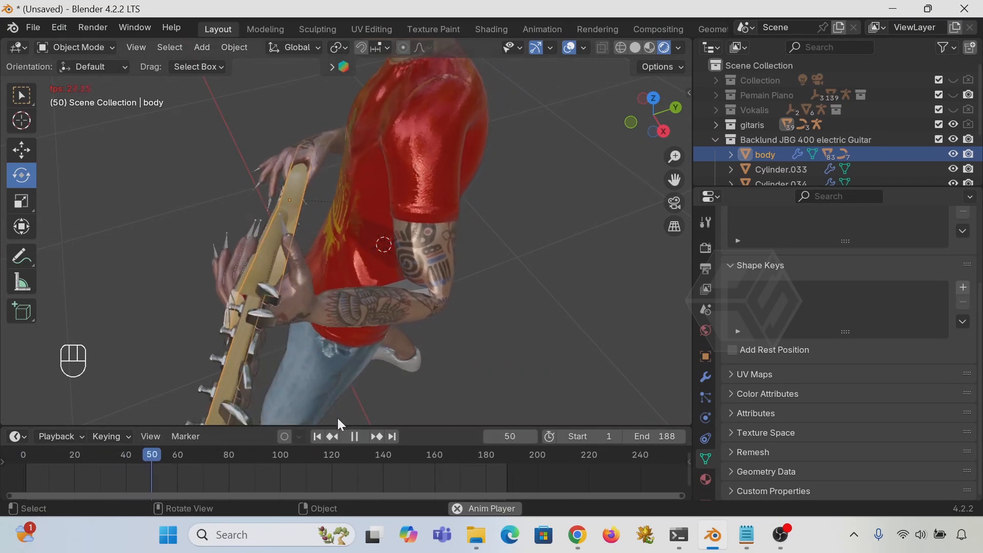
middle_drag(250, 340, 346, 291)
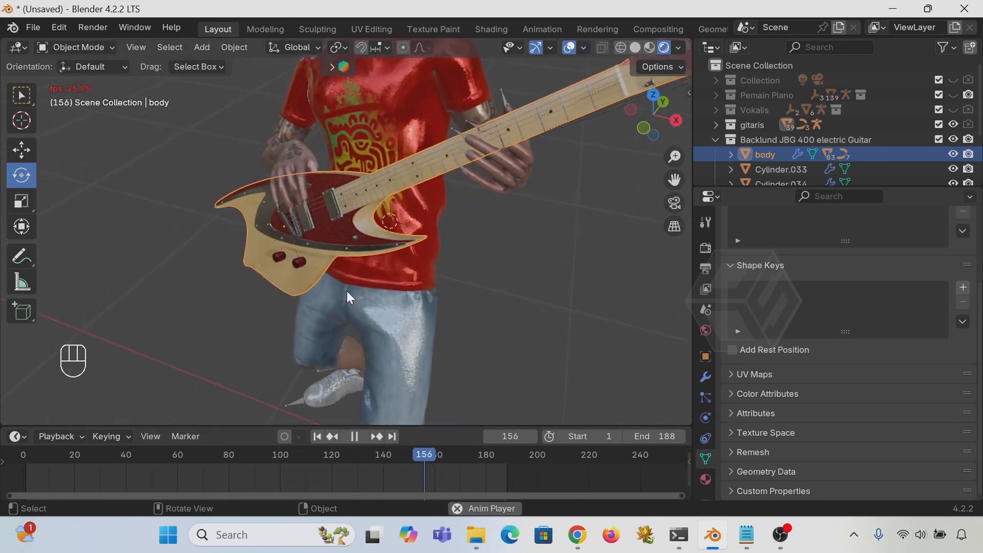
key(space)
middle_drag(388, 379, 374, 275)
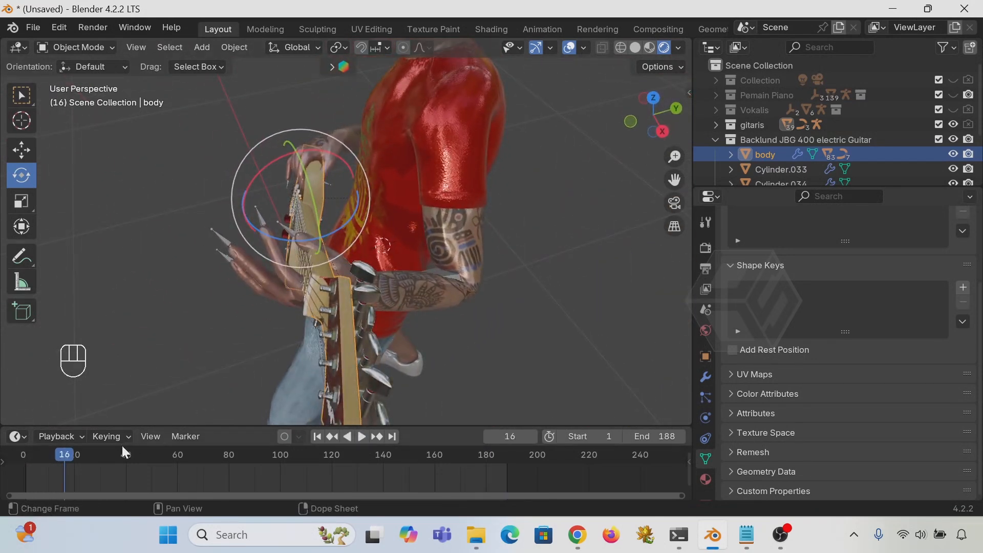
- At frame 16, rotate the guitar body about 1.5° around the global Y axis and insert a Rotation keyframe
mouse_move(64, 451)
mouse_down()
mouse_move(34, 452)
mouse_move(78, 450)
mouse_move(28, 446)
mouse_move(64, 453)
mouse_move(12, 458)
mouse_move(68, 469)
mouse_up()
scroll(284, 303, up, 1)
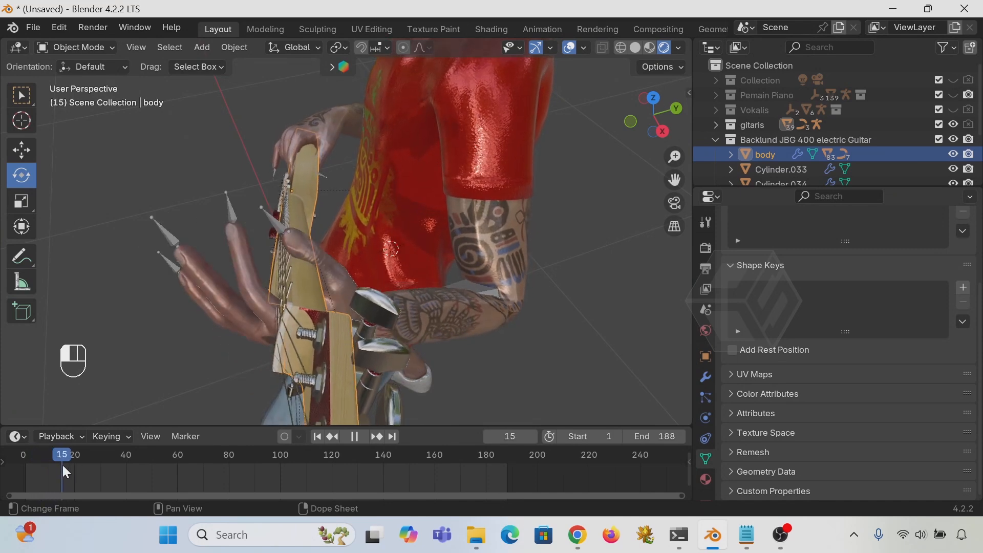
key(Escape)
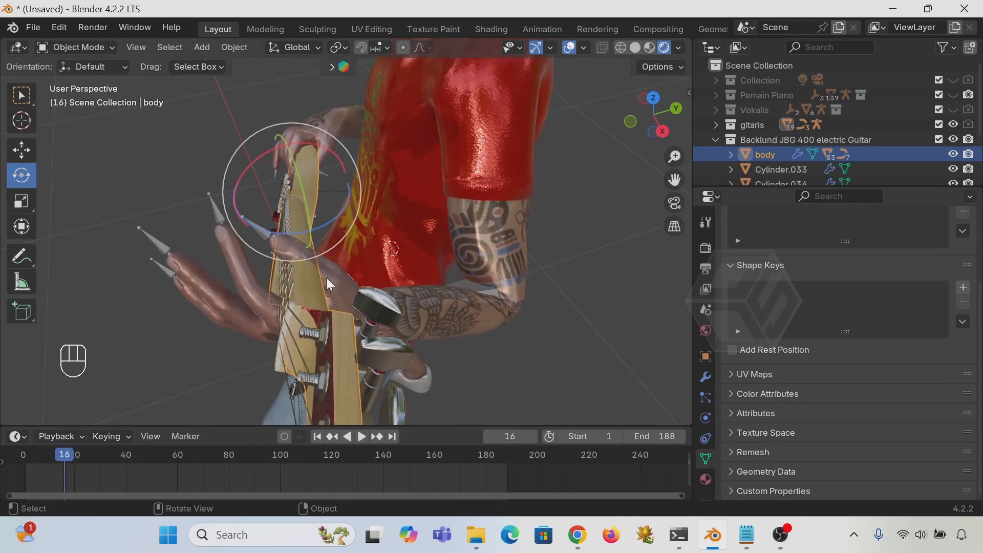
middle_drag(327, 278, 337, 273)
drag(302, 186, 301, 188)
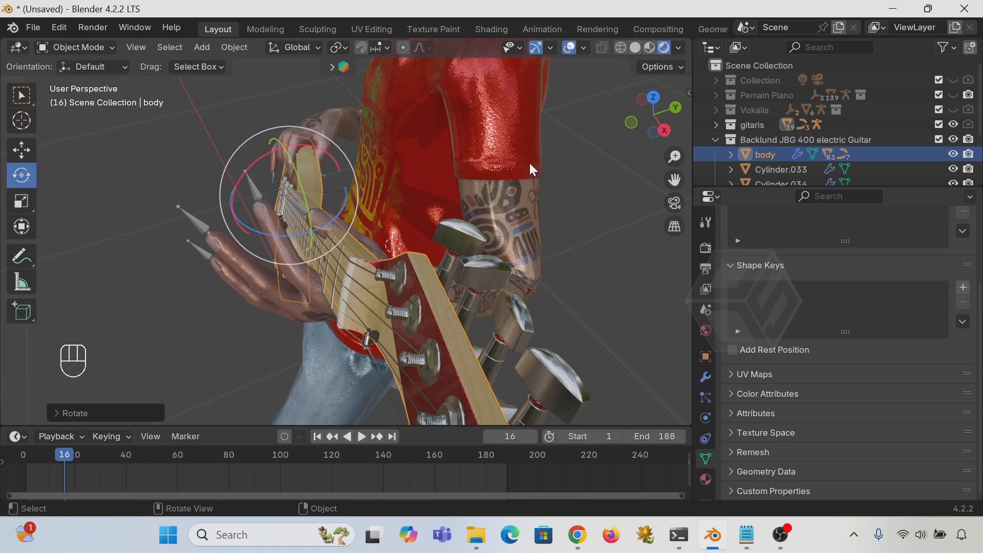
key(r)
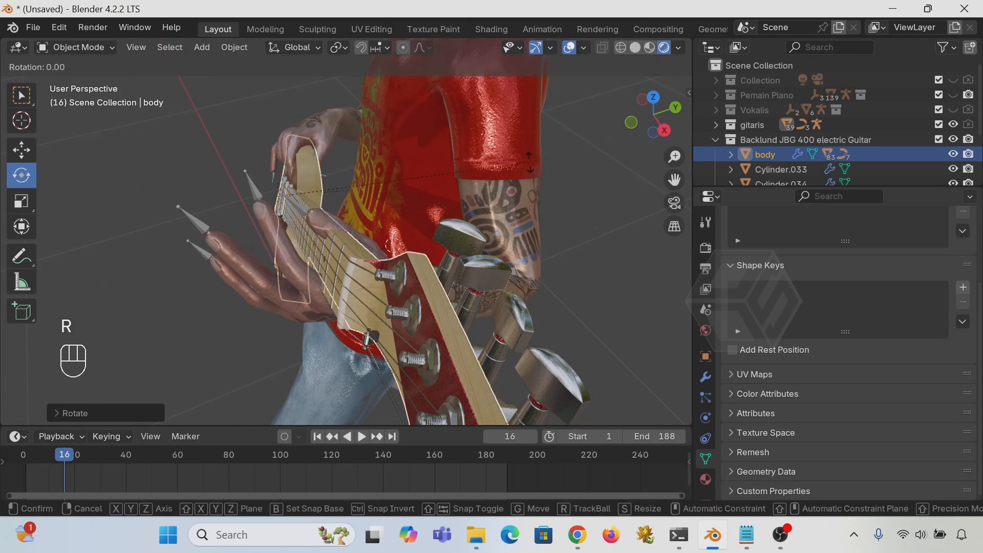
key(y)
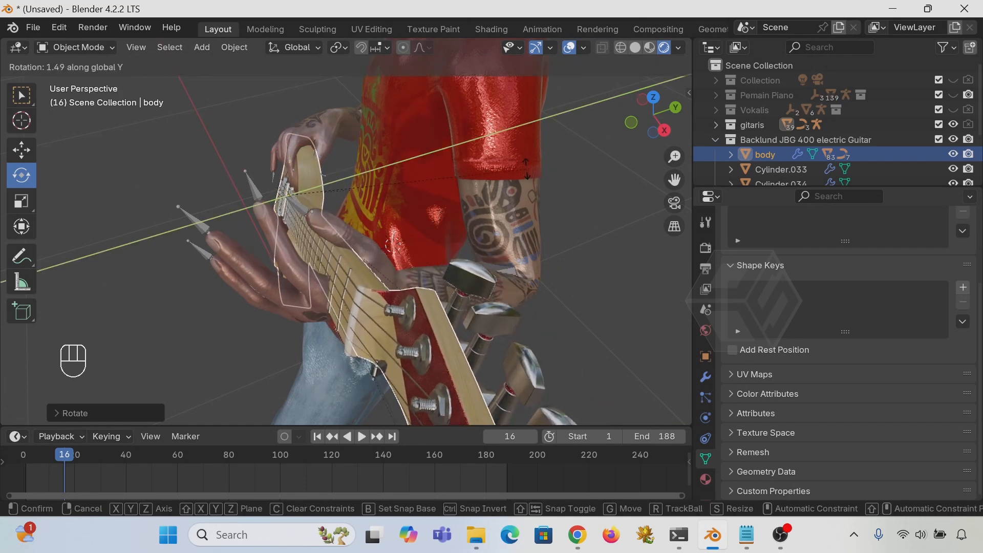
click(528, 169)
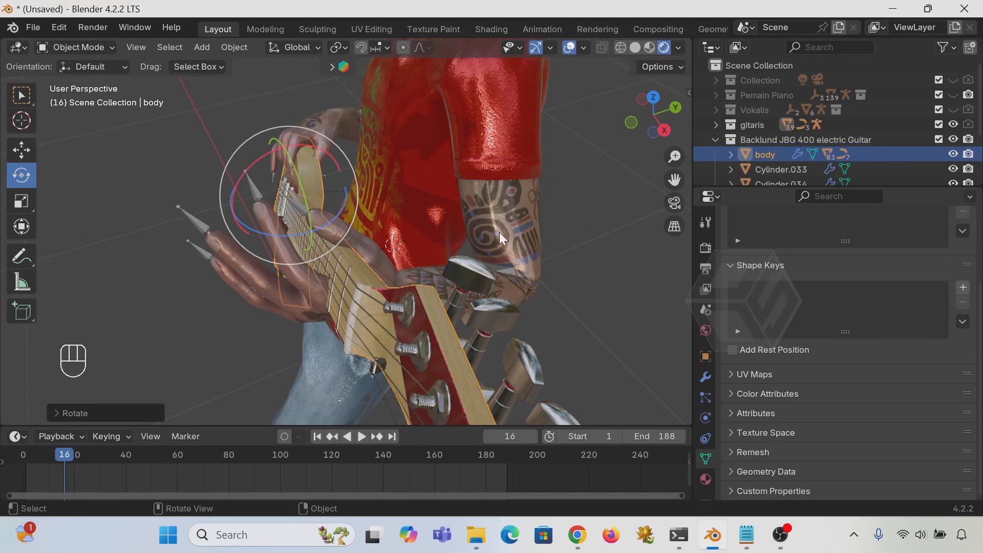
key(k)
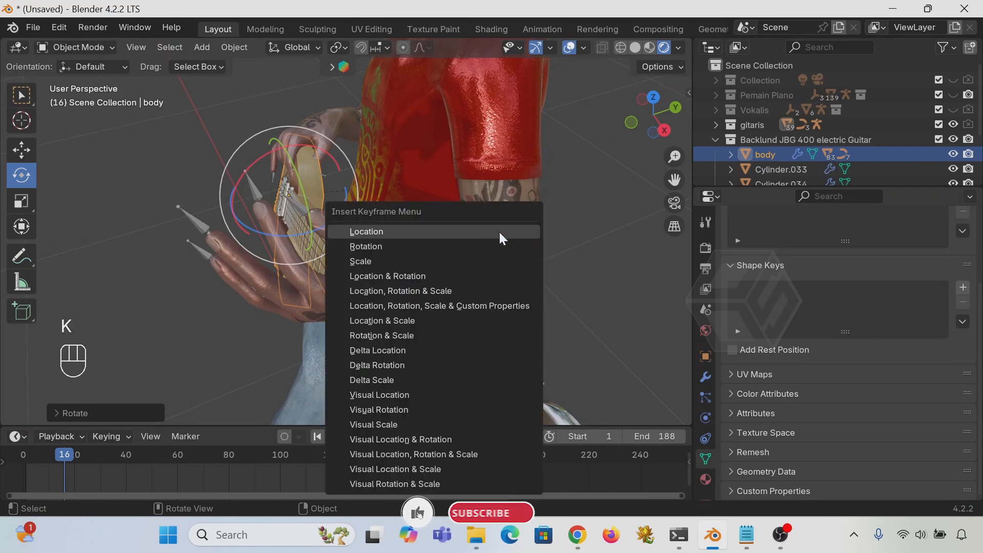
click(405, 246)
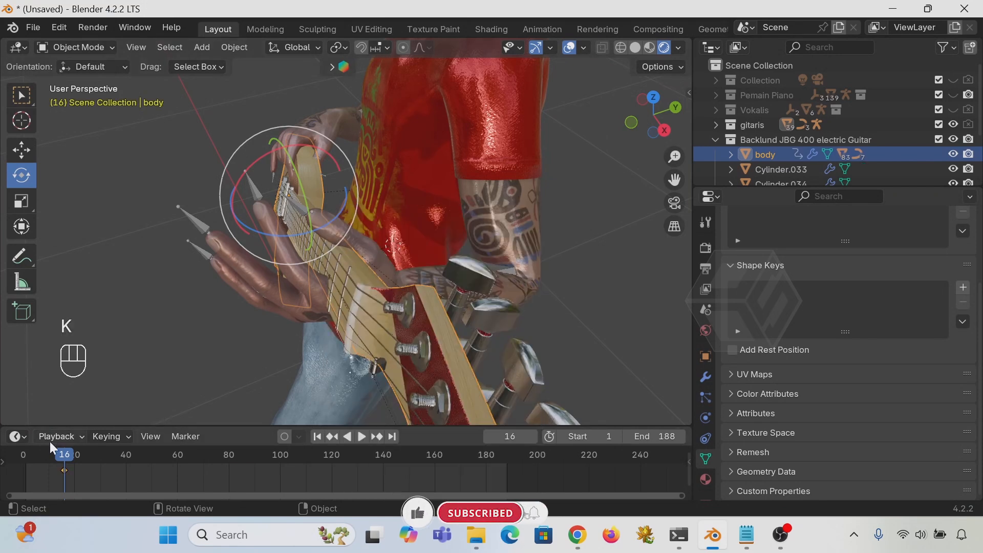
- At frame 41, rotate the guitar body about -3° around global Y and slightly around global Z, and insert a Rotation keyframe
drag(59, 455, 130, 466)
middle_drag(269, 306, 310, 306)
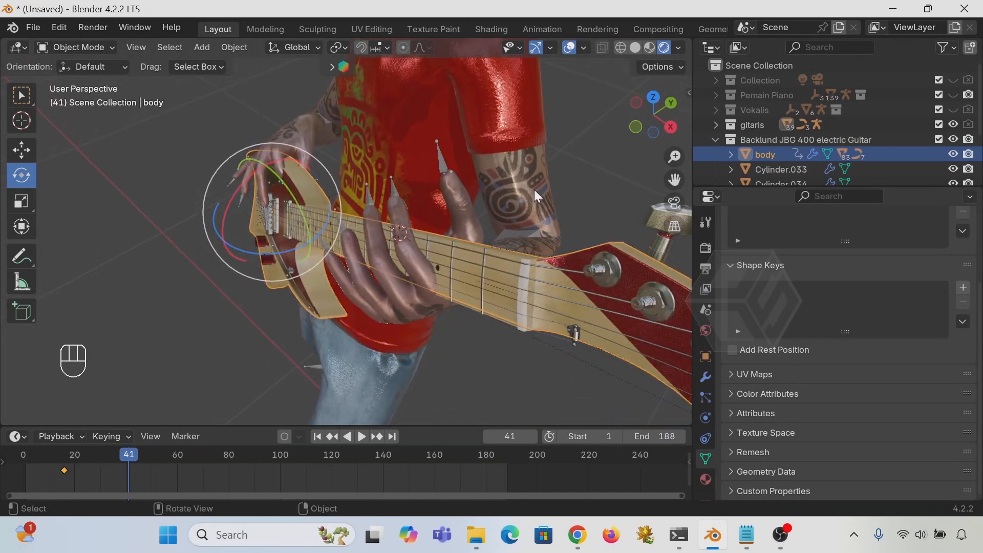
key(r)
key(y)
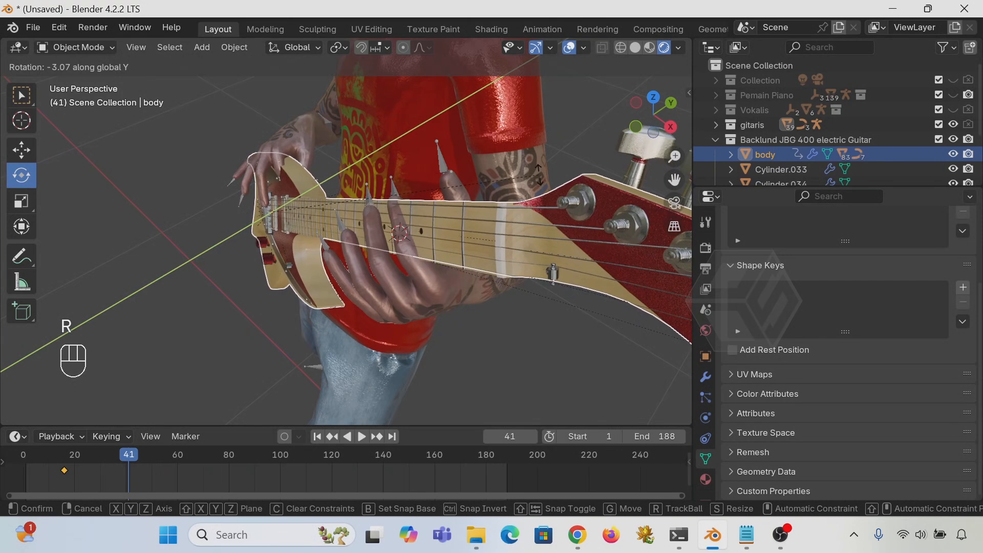
click(539, 174)
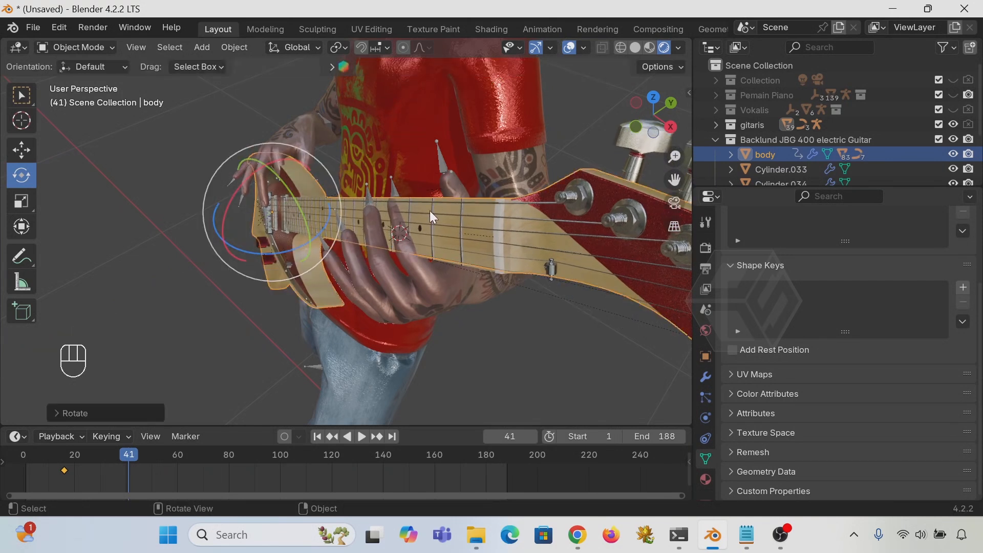
key(r)
key(z)
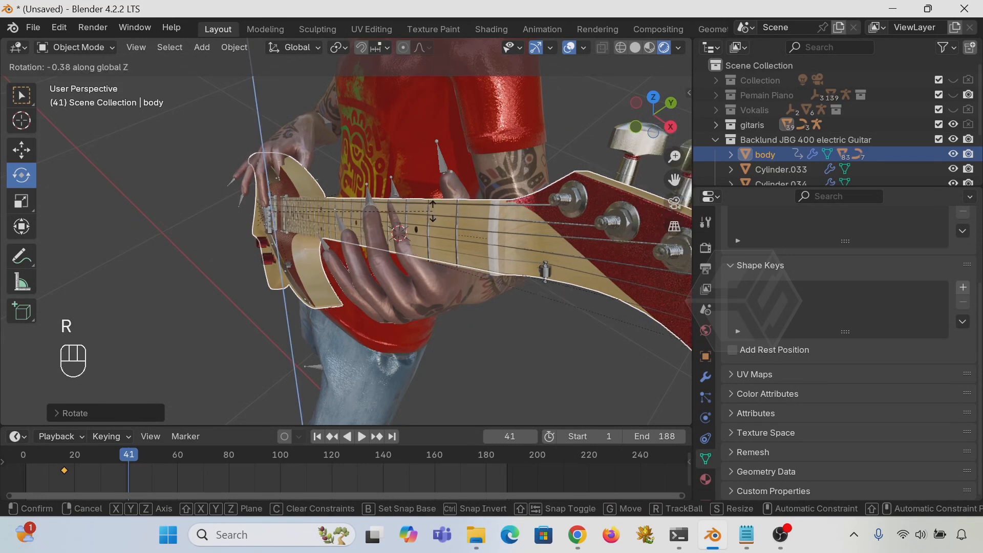
click(462, 210)
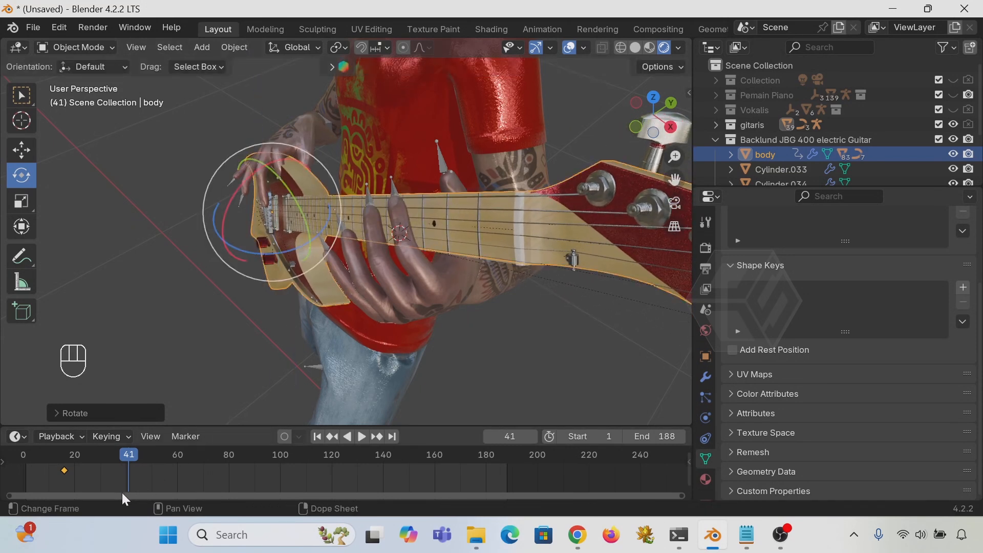
key(k)
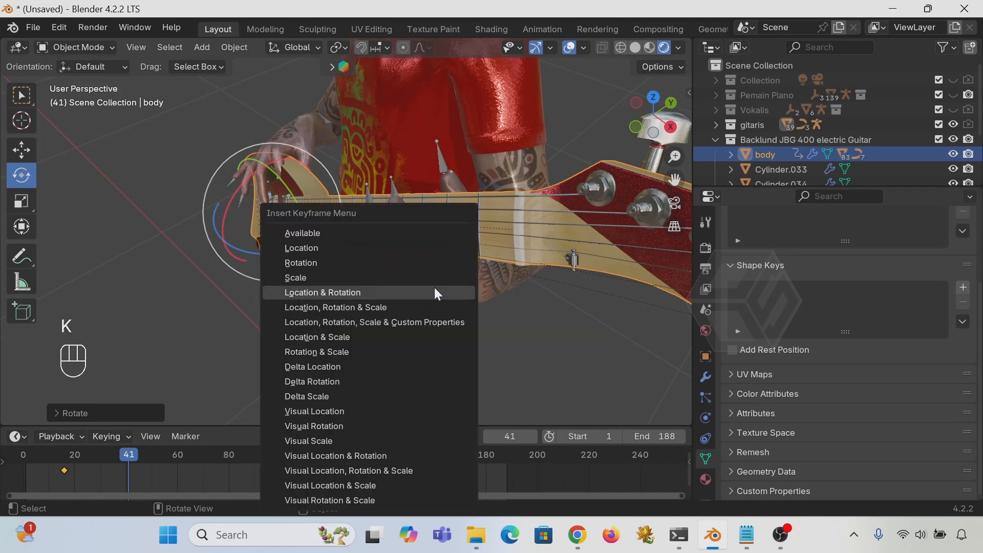
click(368, 263)
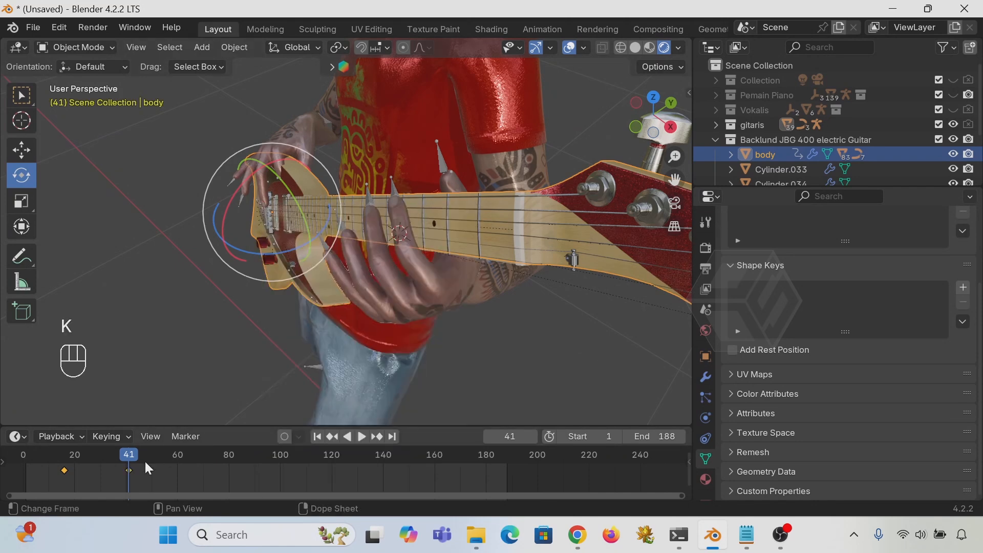
- At frame 61, rotate the guitar body slightly around global Y and Z, insert a Rotation keyframe, and return to frame 1
click(119, 457)
drag(118, 456, 181, 474)
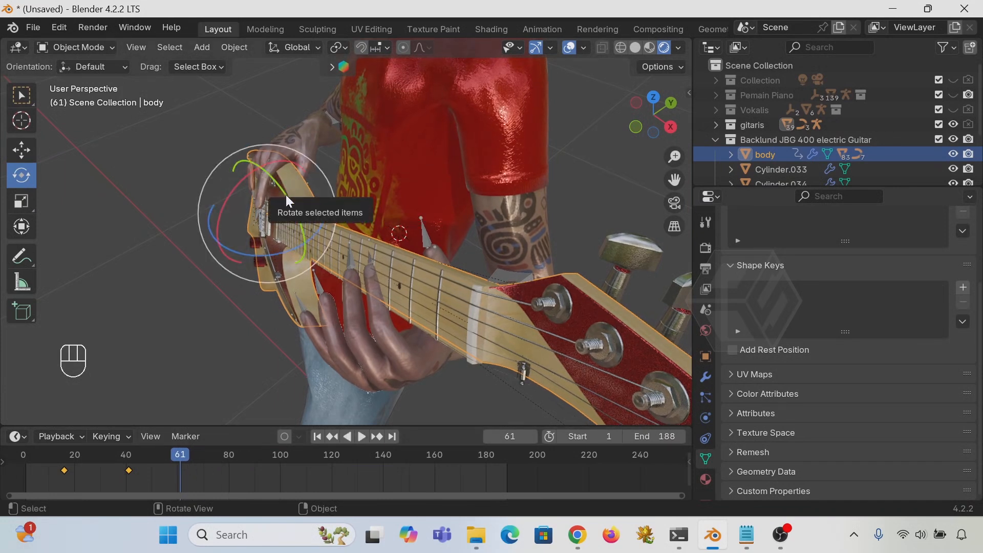
key(r)
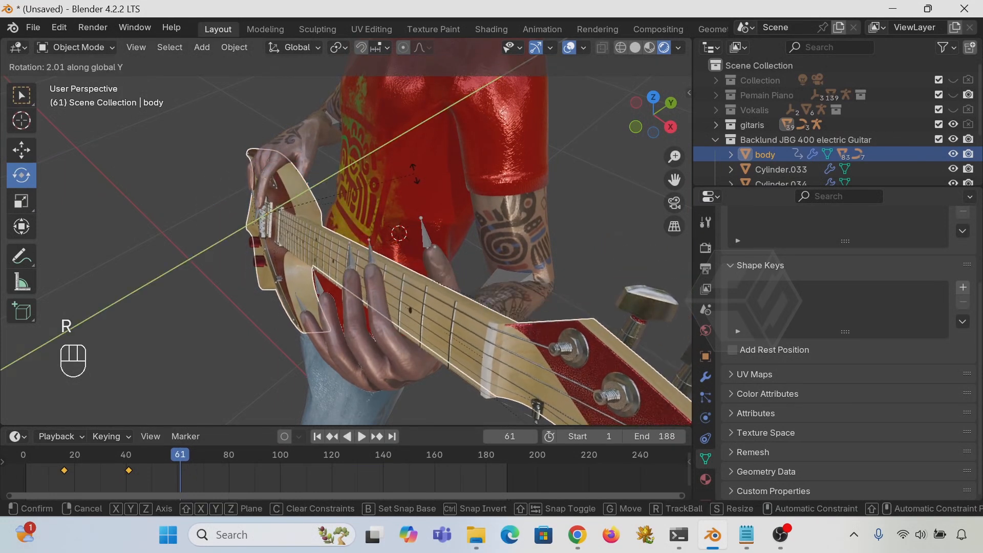
click(431, 196)
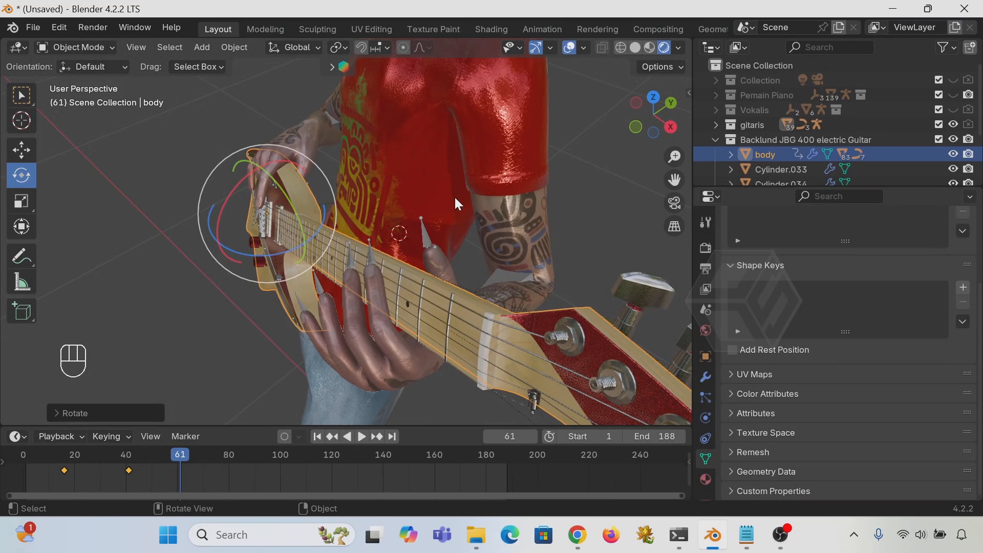
key(r)
key(z)
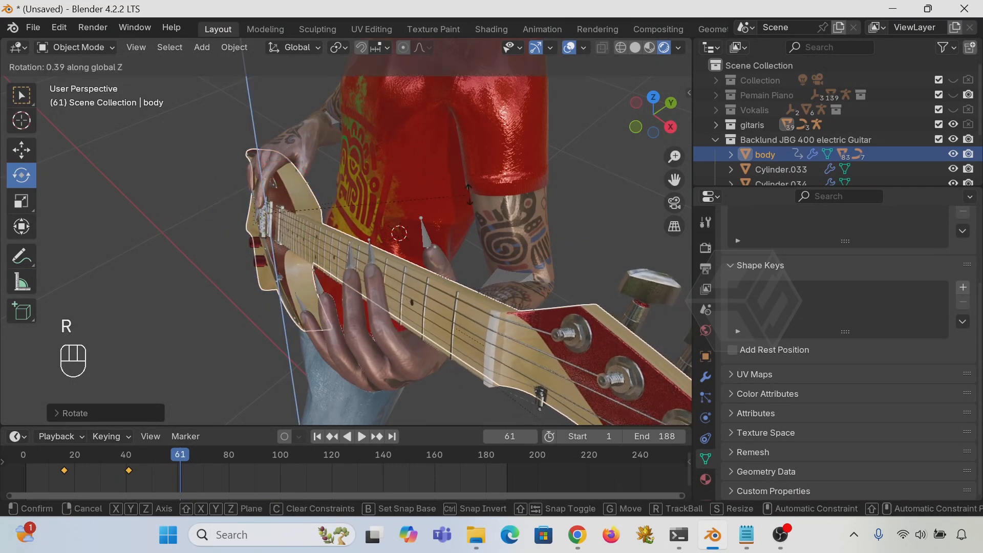
click(469, 194)
key(k)
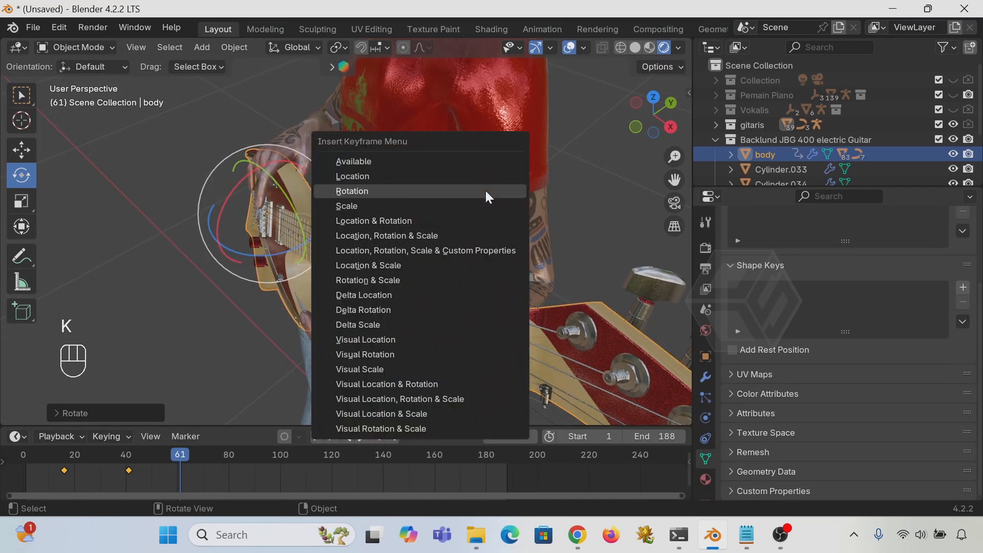
click(473, 190)
mouse_move(180, 453)
mouse_down()
mouse_move(118, 451)
mouse_move(667, 454)
mouse_move(72, 458)
mouse_move(182, 460)
mouse_move(468, 422)
mouse_move(569, 423)
mouse_move(25, 454)
mouse_move(496, 441)
mouse_move(189, 444)
mouse_up()
click(317, 436)
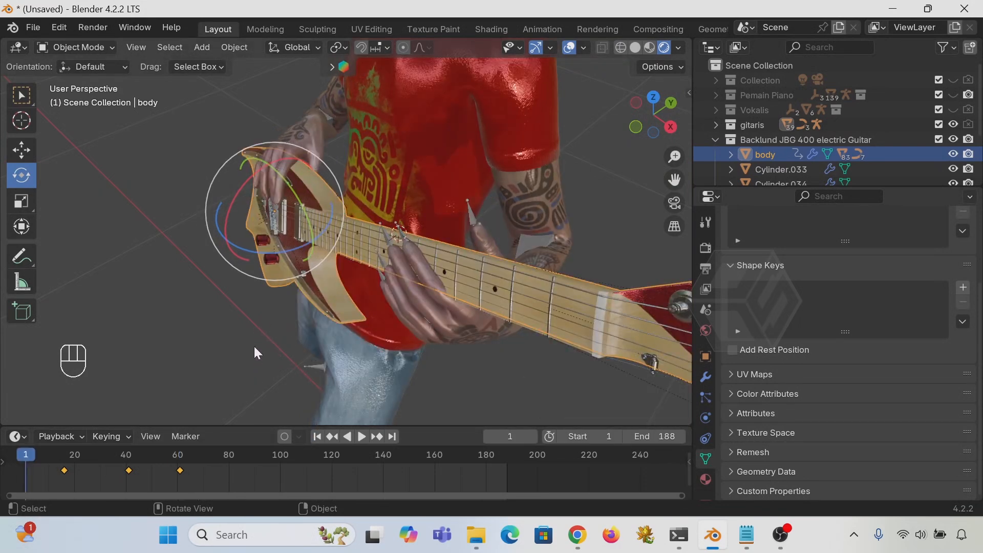
- Nest the Backlund JBG 400 electric Guitar collection inside the gitaris collection
scroll(255, 351, down, 5)
click(124, 127)
middle_drag(124, 127, 315, 255)
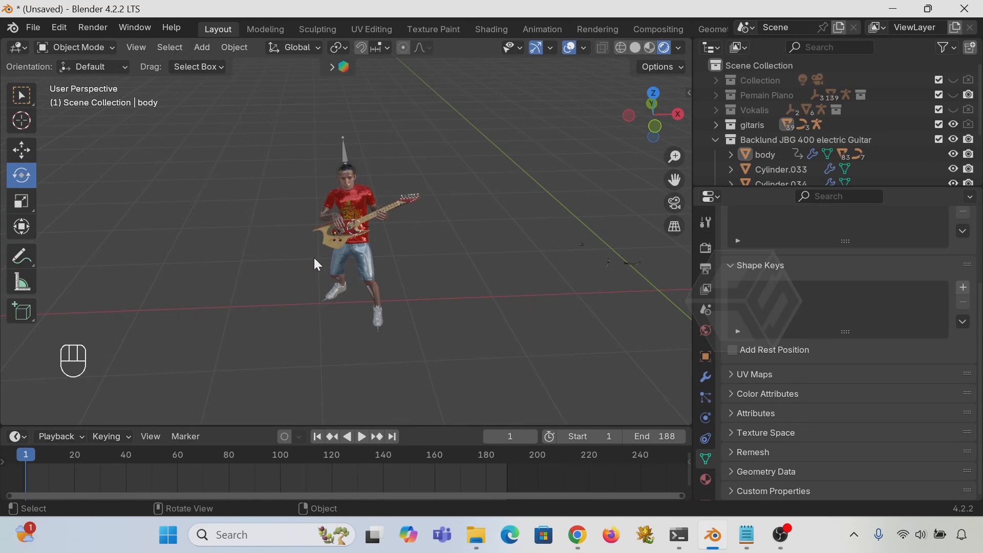
click(344, 152)
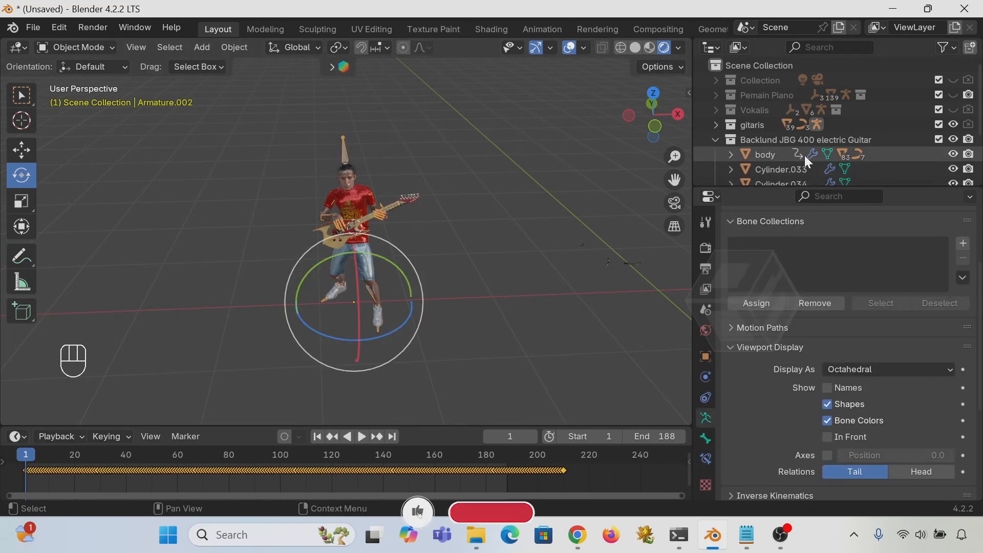
click(715, 141)
click(716, 141)
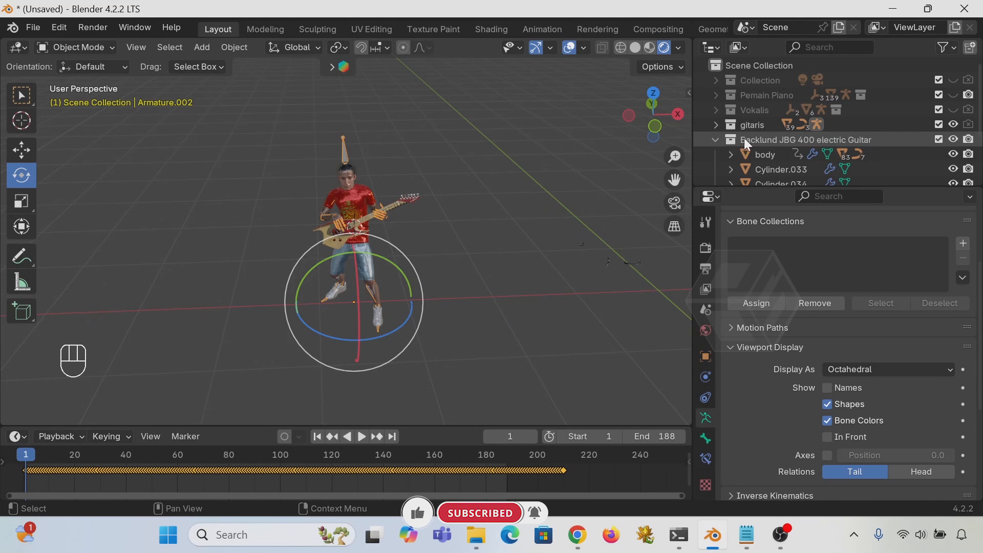
click(745, 141)
click(716, 140)
drag(760, 139, 759, 124)
click(716, 126)
- Hide the guitarist's Armature.002 in the viewport and collapse the gitaris collection
click(731, 139)
click(732, 137)
click(865, 157)
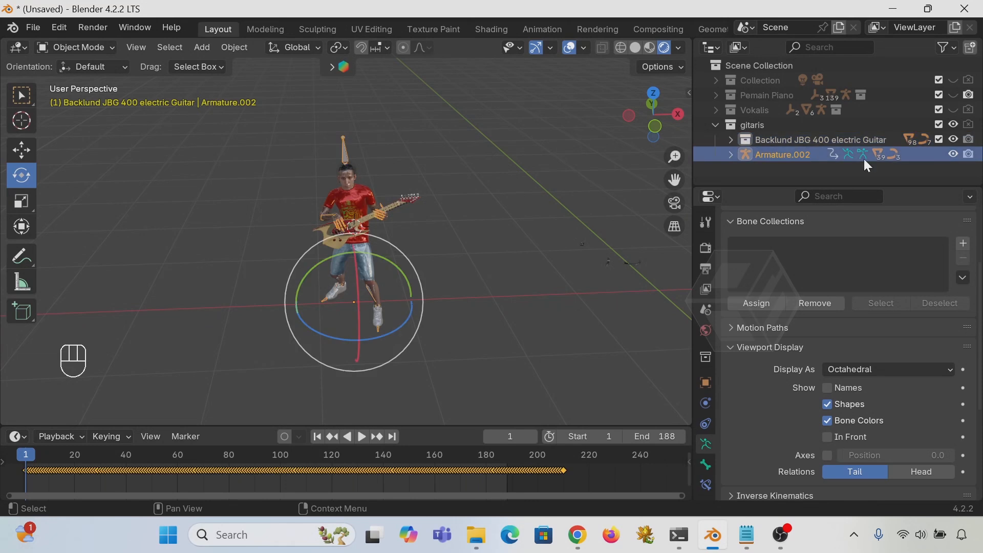
click(953, 154)
click(717, 126)
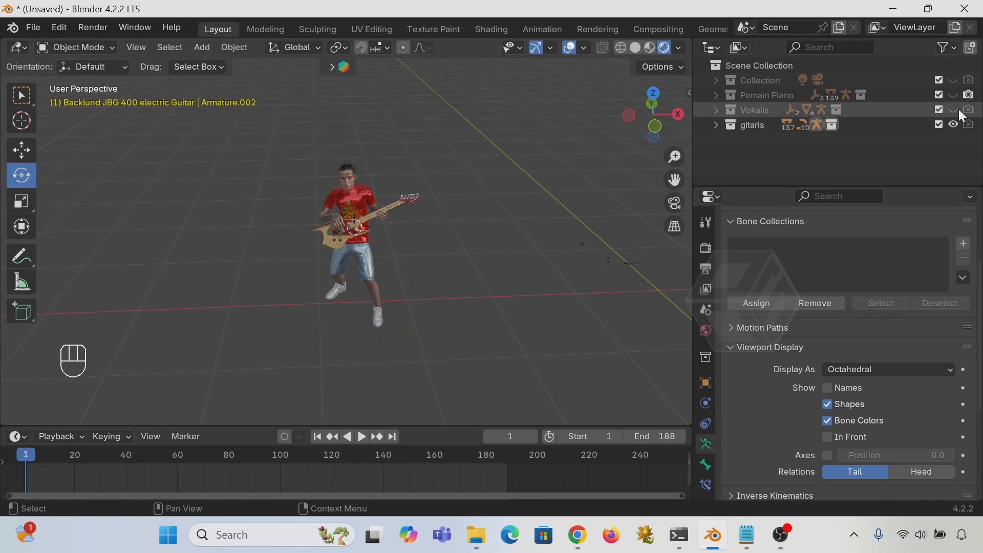
- Show the Vokalis collection in the viewport and enable both Vokalis and gitaris for rendering
click(953, 110)
click(968, 110)
click(969, 125)
- Hide the vocalist's Armature.001 in both the viewport and renders
click(716, 111)
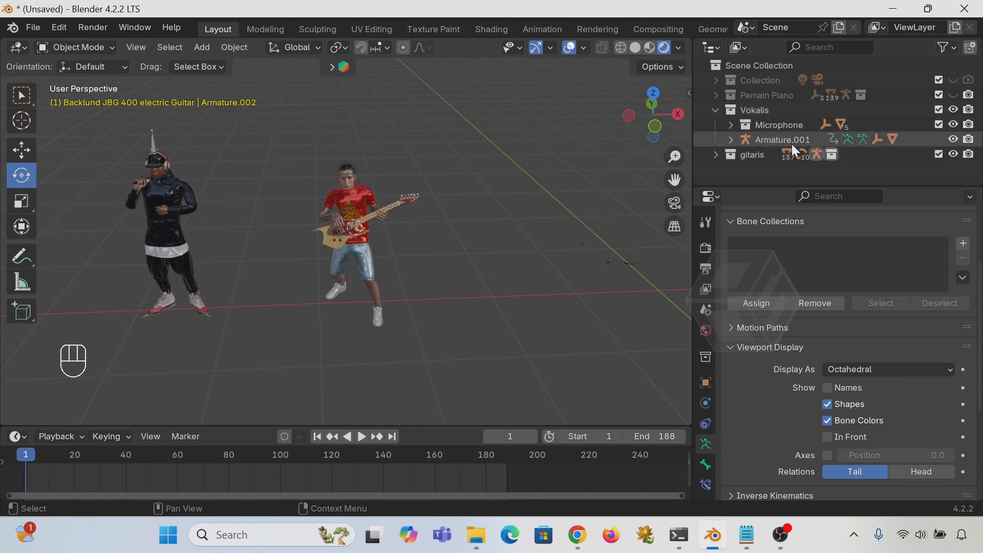
click(953, 139)
click(969, 139)
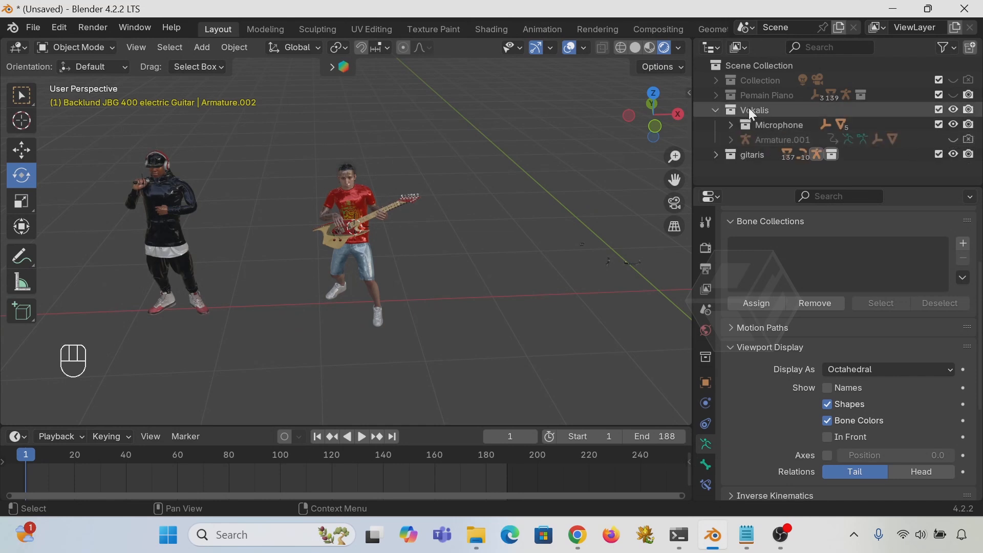
- Show the Pemain Piano collection, hide its Armature in the viewport and renders, and bring the whole band into view
click(715, 95)
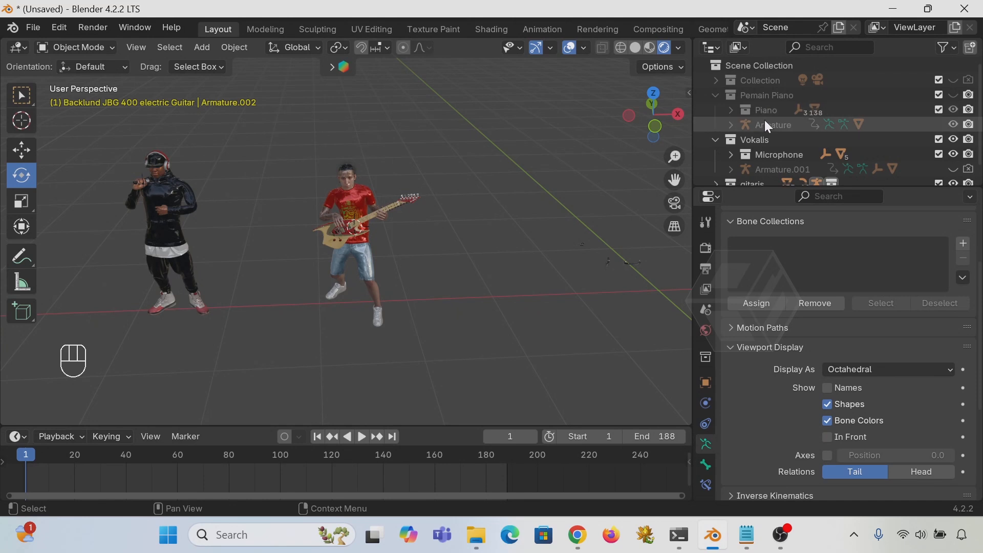
click(952, 95)
click(953, 125)
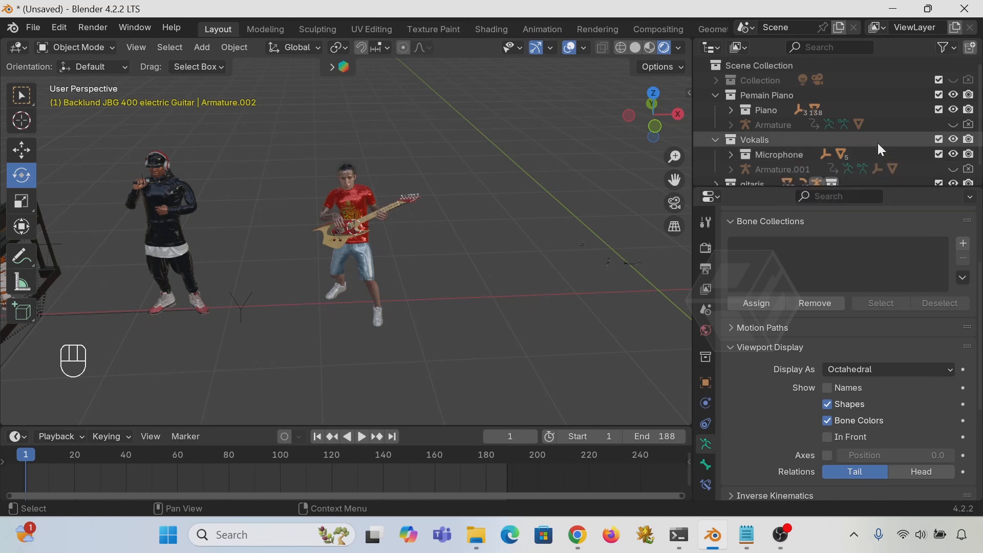
middle_drag(486, 221, 569, 243)
shift+middle_drag(586, 241, 553, 240)
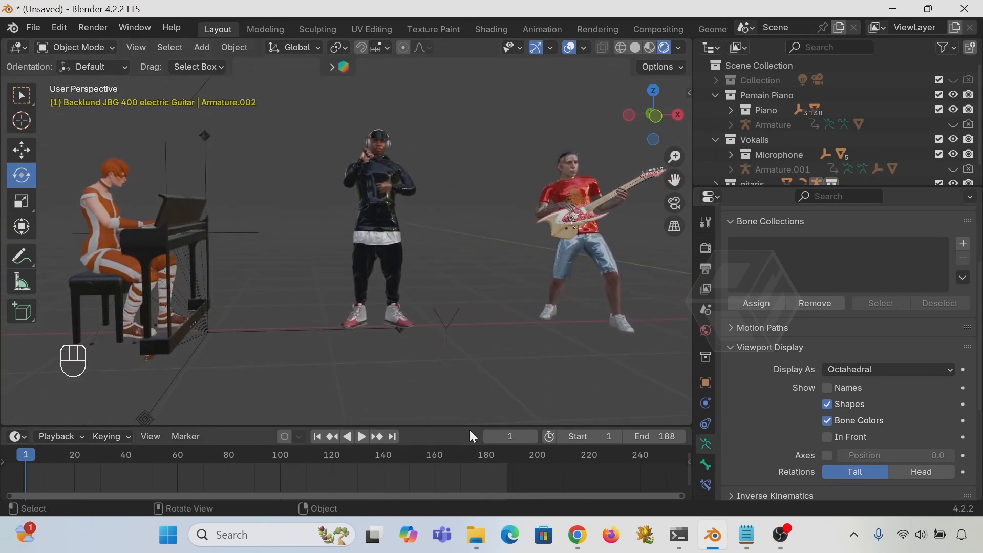
- Play the animation with all three band members in view and check their movements with the props
drag(469, 425, 476, 409)
shift+middle_drag(493, 377, 493, 327)
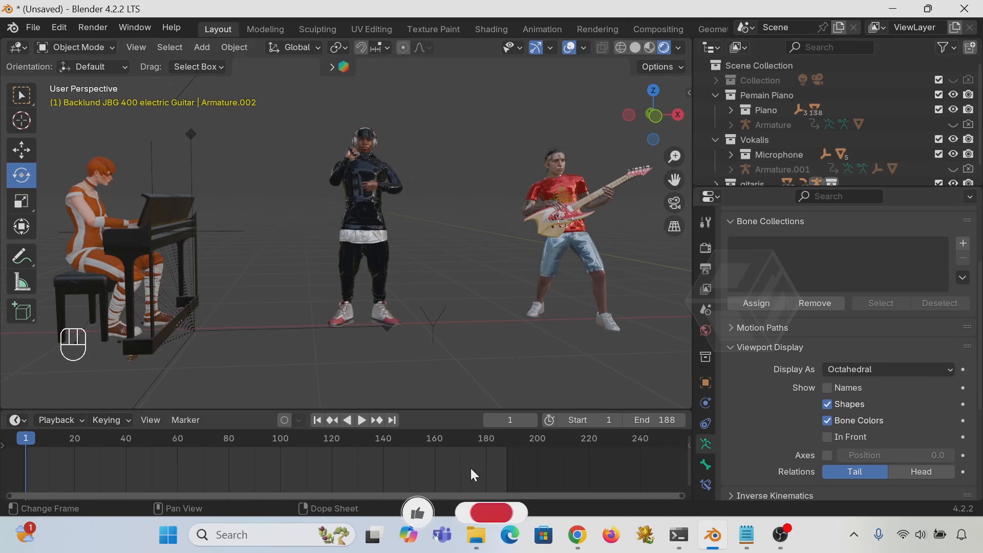
middle_drag(469, 467, 492, 466)
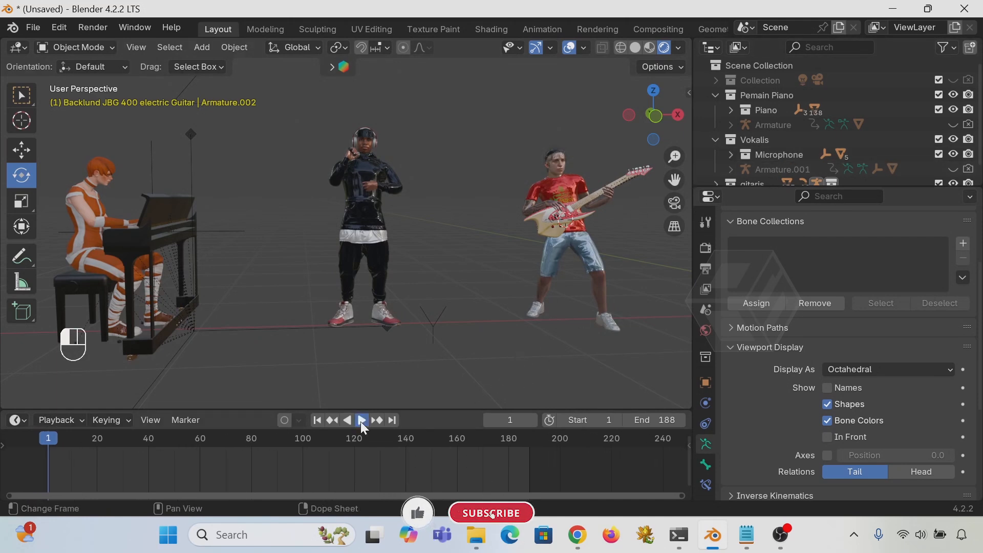
click(361, 420)
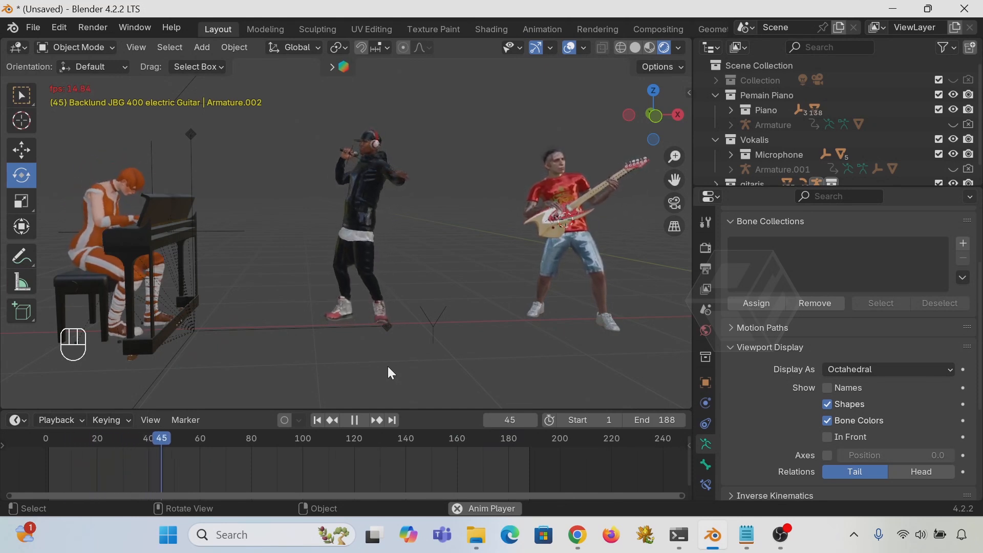
key(space)
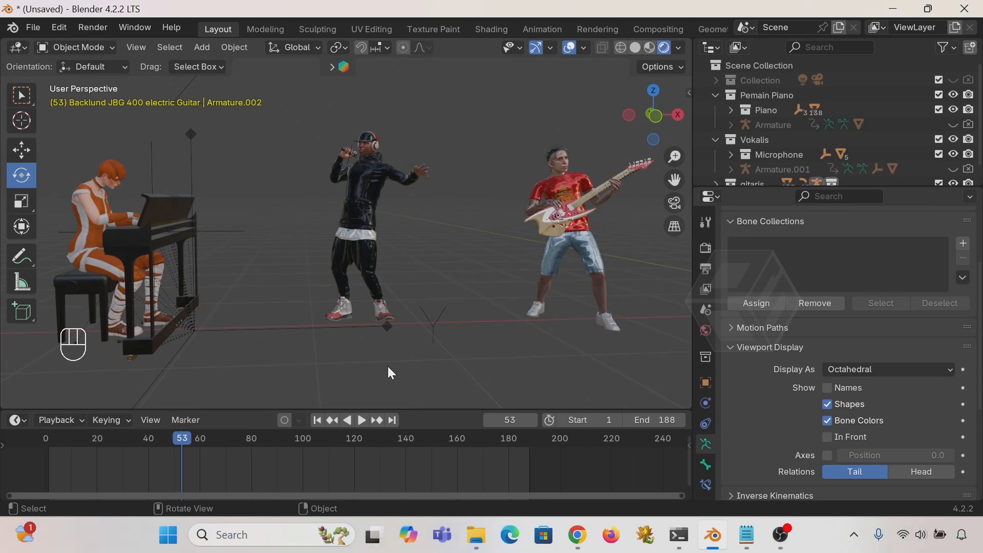
key(shift)
key(space)
key(space)
shift+middle_drag(335, 320, 392, 324)
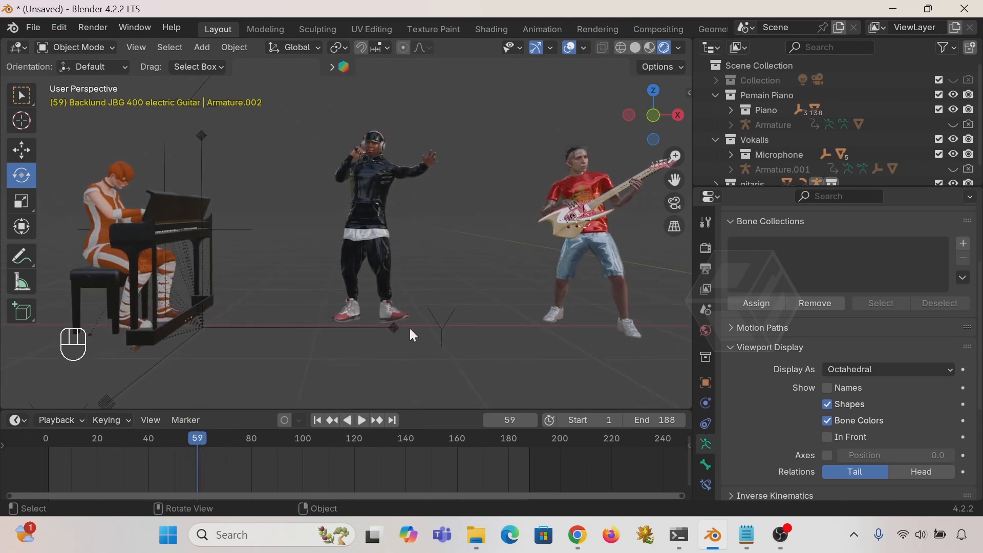